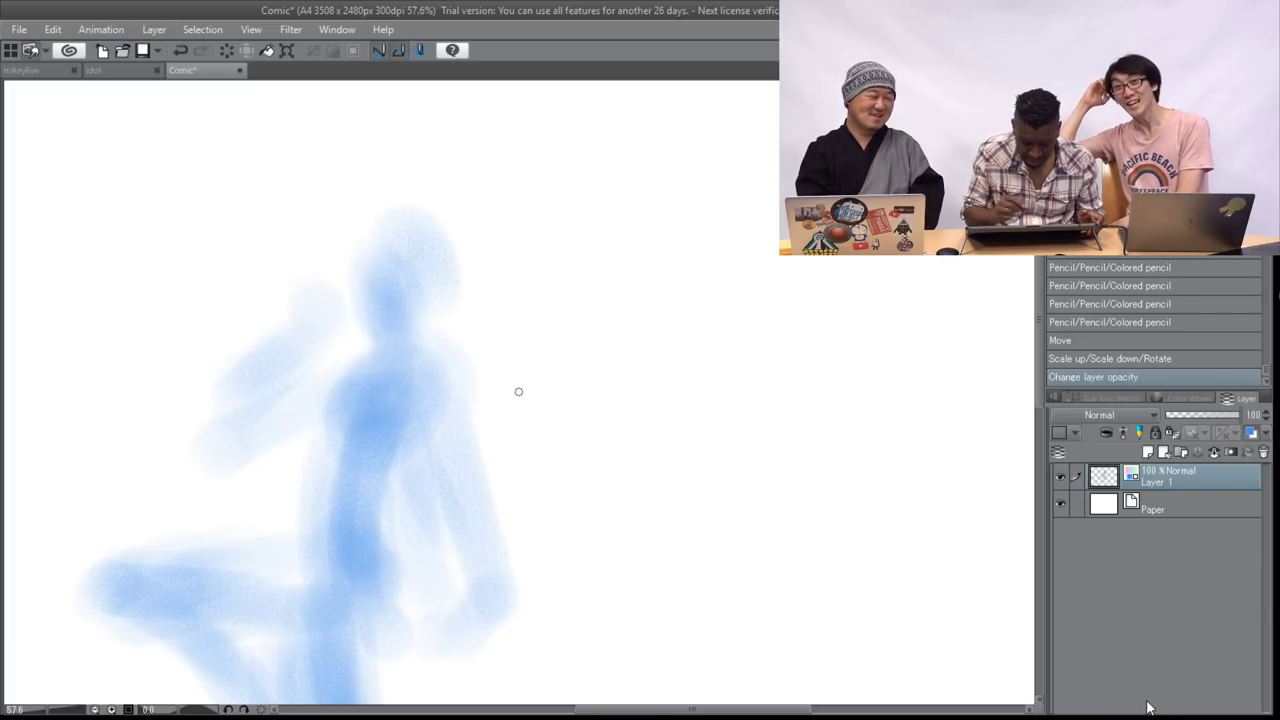
- Sketch the torso's sides and shoulders and outline both arms over the blue gesture figure with the Colored pencil
{"action": "left_click_drag", "start_coordinate": [353, 363], "coordinate": [335, 412]}
{"action": "mouse_move", "coordinate": [346, 374]}
{"action": "left_mouse_down"}
{"action": "mouse_move", "coordinate": [335, 417]}
{"action": "mouse_move", "coordinate": [386, 434]}
{"action": "left_mouse_up"}
{"action": "mouse_move", "coordinate": [346, 430]}
{"action": "left_mouse_down"}
{"action": "mouse_move", "coordinate": [402, 442]}
{"action": "mouse_move", "coordinate": [426, 420]}
{"action": "left_mouse_up"}
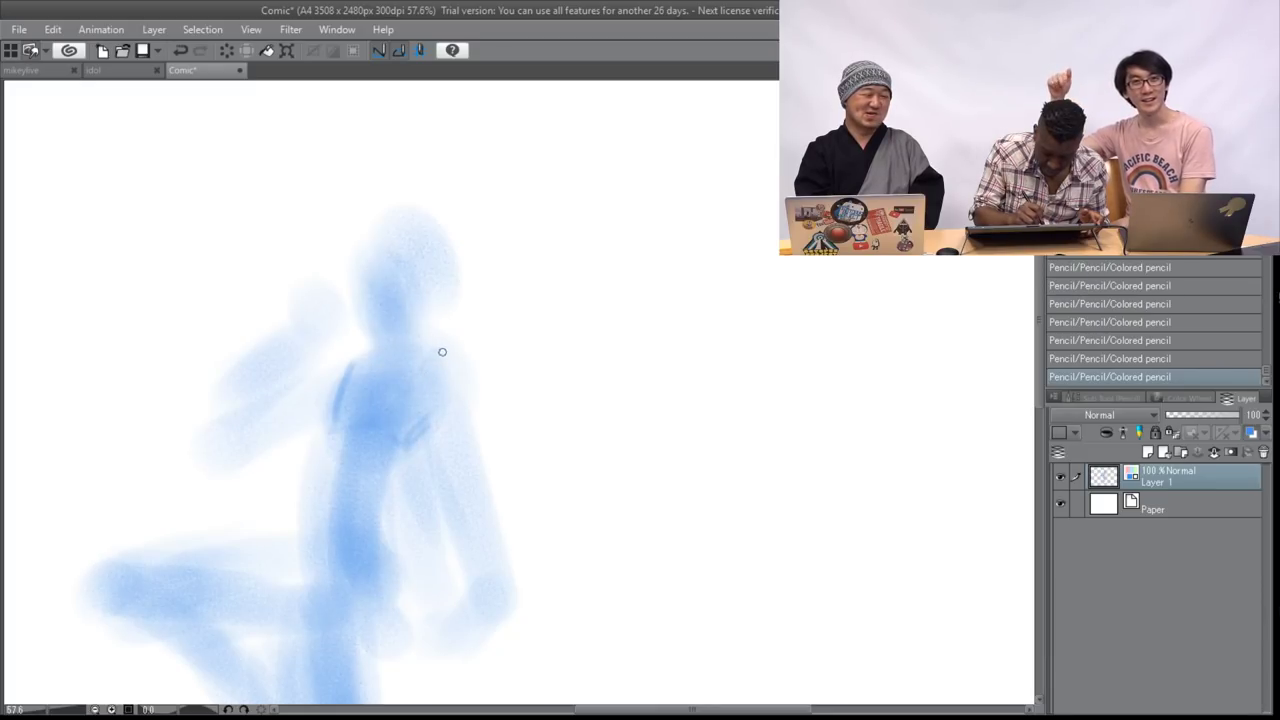
{"action": "mouse_move", "coordinate": [425, 362]}
{"action": "left_mouse_down"}
{"action": "mouse_move", "coordinate": [439, 411]}
{"action": "mouse_move", "coordinate": [444, 356]}
{"action": "mouse_move", "coordinate": [474, 476]}
{"action": "mouse_move", "coordinate": [450, 436]}
{"action": "mouse_move", "coordinate": [453, 475]}
{"action": "mouse_move", "coordinate": [479, 478]}
{"action": "mouse_move", "coordinate": [488, 571]}
{"action": "left_mouse_up"}
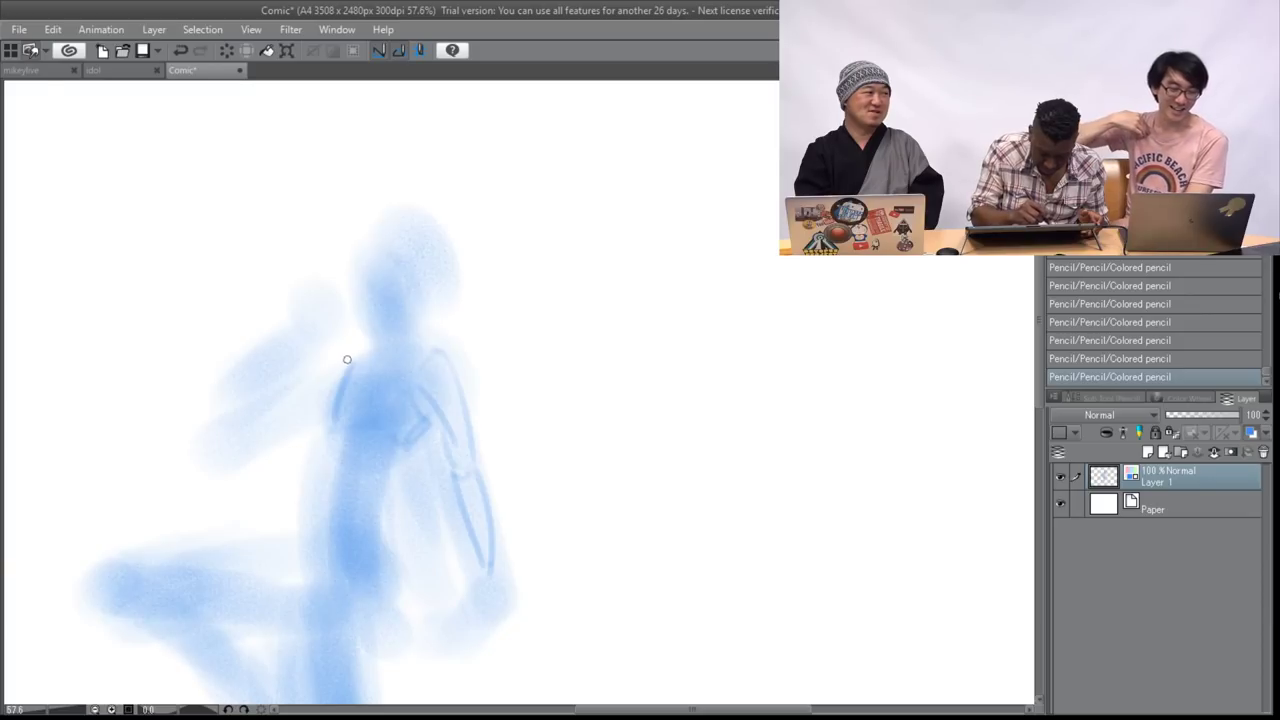
{"action": "left_click_drag", "start_coordinate": [285, 377], "coordinate": [351, 358]}
{"action": "mouse_move", "coordinate": [240, 396]}
{"action": "left_mouse_down"}
{"action": "mouse_move", "coordinate": [348, 389]}
{"action": "mouse_move", "coordinate": [380, 352]}
{"action": "mouse_move", "coordinate": [434, 348]}
{"action": "left_mouse_up"}
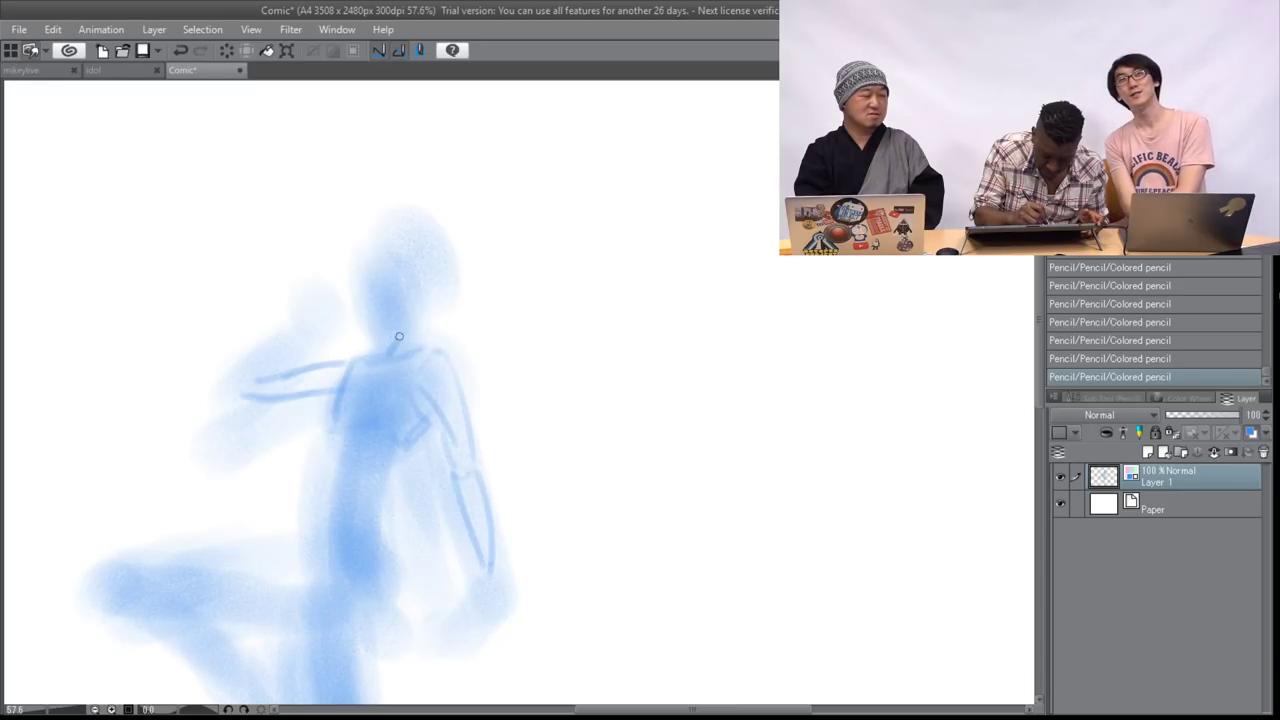
- Sketch the outline of the head over the blue gesture shape, down to the jaw and neck
{"action": "left_click_drag", "start_coordinate": [371, 252], "coordinate": [385, 324]}
{"action": "left_click_drag", "start_coordinate": [434, 244], "coordinate": [447, 302]}
{"action": "mouse_move", "coordinate": [385, 329]}
{"action": "left_mouse_down"}
{"action": "mouse_move", "coordinate": [363, 264]}
{"action": "mouse_move", "coordinate": [411, 237]}
{"action": "left_mouse_up"}
{"action": "left_click_drag", "start_coordinate": [439, 294], "coordinate": [428, 321]}
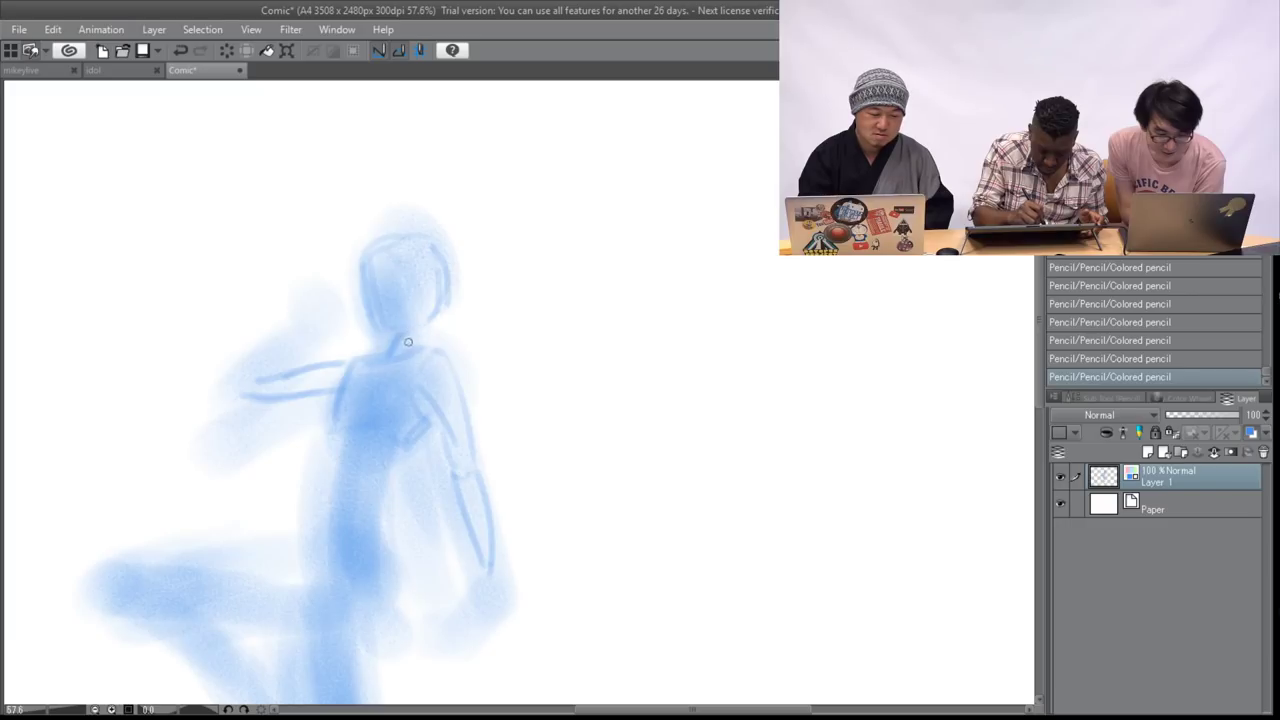
- Sketch the waist and hips, and add the raised forearm with its hand reaching the head
{"action": "mouse_move", "coordinate": [331, 434]}
{"action": "left_mouse_down"}
{"action": "mouse_move", "coordinate": [320, 488]}
{"action": "mouse_move", "coordinate": [327, 444]}
{"action": "mouse_move", "coordinate": [343, 503]}
{"action": "mouse_move", "coordinate": [386, 500]}
{"action": "left_mouse_up"}
{"action": "left_click_drag", "start_coordinate": [400, 436], "coordinate": [400, 508]}
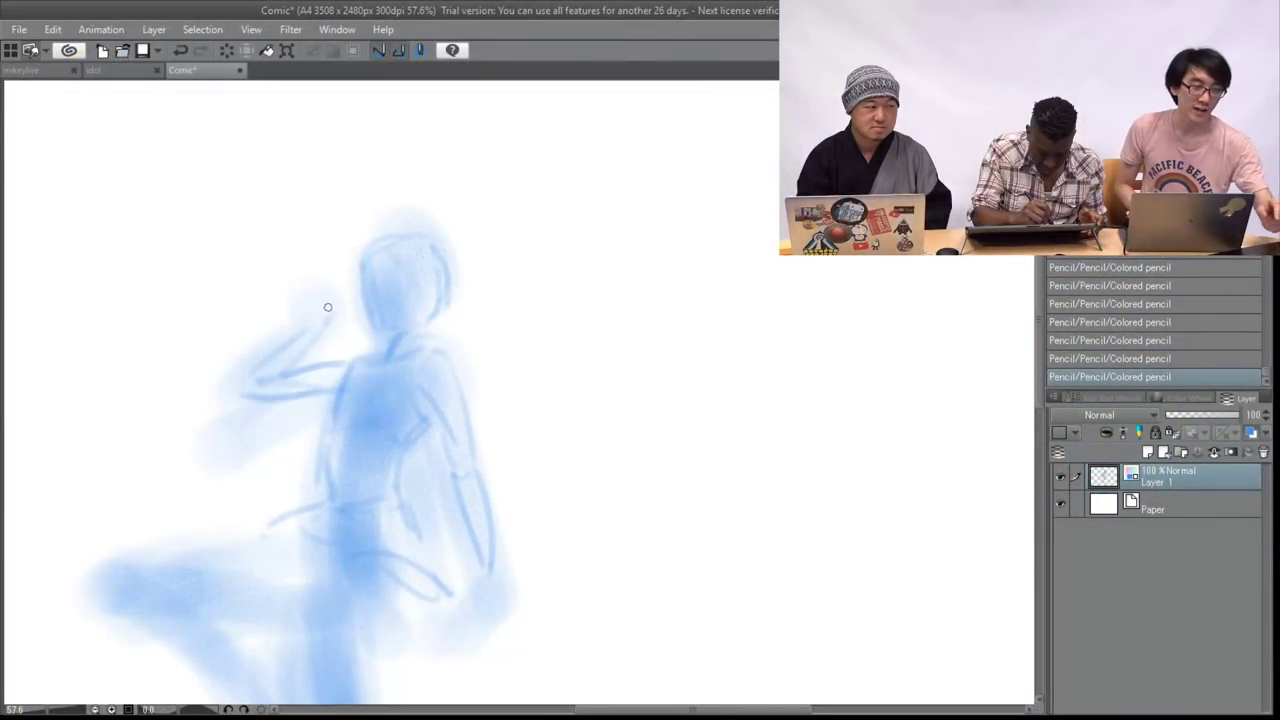
{"action": "mouse_move", "coordinate": [327, 307]}
{"action": "left_mouse_down"}
{"action": "mouse_move", "coordinate": [353, 279]}
{"action": "mouse_move", "coordinate": [348, 321]}
{"action": "mouse_move", "coordinate": [321, 330]}
{"action": "mouse_move", "coordinate": [322, 304]}
{"action": "mouse_move", "coordinate": [315, 336]}
{"action": "mouse_move", "coordinate": [345, 310]}
{"action": "mouse_move", "coordinate": [354, 269]}
{"action": "mouse_move", "coordinate": [314, 298]}
{"action": "mouse_move", "coordinate": [318, 321]}
{"action": "mouse_move", "coordinate": [285, 329]}
{"action": "mouse_move", "coordinate": [236, 388]}
{"action": "mouse_move", "coordinate": [250, 403]}
{"action": "mouse_move", "coordinate": [308, 335]}
{"action": "mouse_move", "coordinate": [277, 386]}
{"action": "mouse_move", "coordinate": [236, 396]}
{"action": "mouse_move", "coordinate": [366, 395]}
{"action": "mouse_move", "coordinate": [336, 388]}
{"action": "mouse_move", "coordinate": [341, 408]}
{"action": "mouse_move", "coordinate": [316, 460]}
{"action": "left_mouse_up"}
{"action": "left_click_drag", "start_coordinate": [334, 396], "coordinate": [330, 489]}
{"action": "mouse_move", "coordinate": [389, 460]}
{"action": "left_mouse_down"}
{"action": "mouse_move", "coordinate": [387, 484]}
{"action": "mouse_move", "coordinate": [438, 430]}
{"action": "left_mouse_up"}
{"action": "left_click_drag", "start_coordinate": [419, 384], "coordinate": [440, 404]}
{"action": "mouse_move", "coordinate": [420, 374]}
{"action": "left_mouse_down"}
{"action": "mouse_move", "coordinate": [459, 363]}
{"action": "mouse_move", "coordinate": [451, 399]}
{"action": "left_mouse_up"}
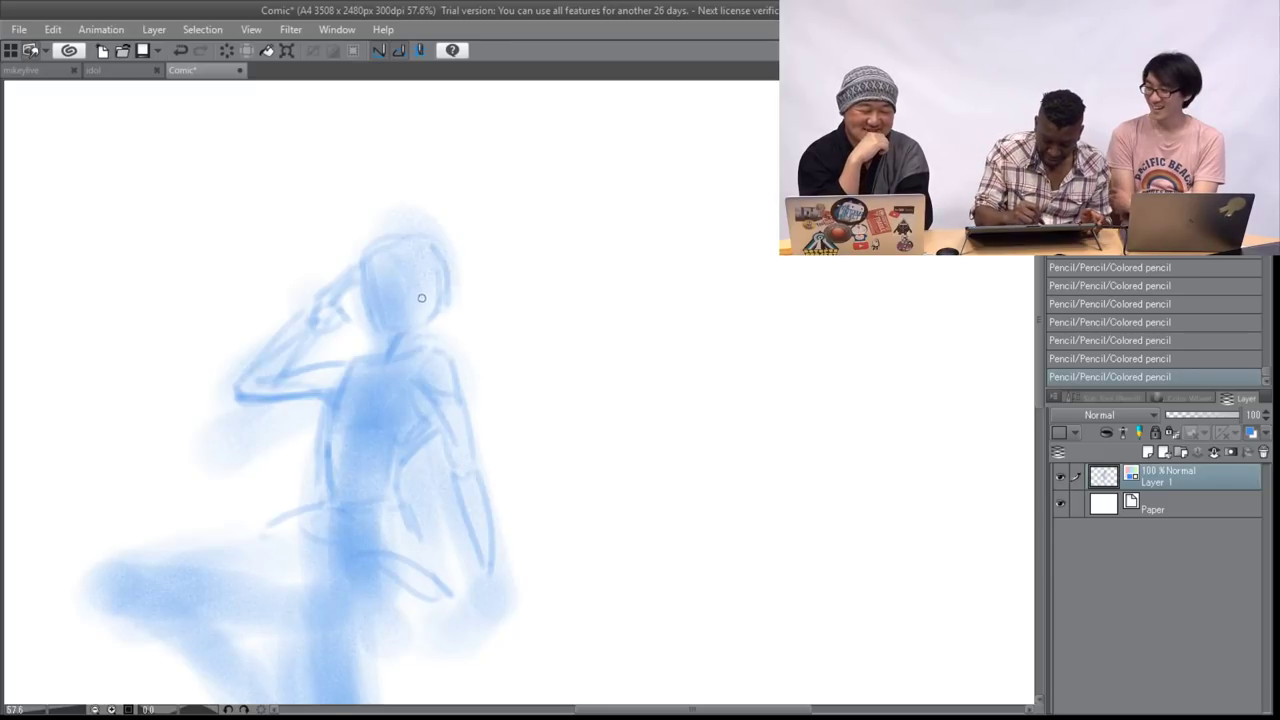
- Refine the head and neck contours and strengthen the lines of the upper torso and waist
{"action": "mouse_move", "coordinate": [418, 313]}
{"action": "left_mouse_down"}
{"action": "mouse_move", "coordinate": [411, 260]}
{"action": "mouse_move", "coordinate": [447, 322]}
{"action": "left_mouse_up"}
{"action": "left_click_drag", "start_coordinate": [408, 240], "coordinate": [364, 256]}
{"action": "left_click_drag", "start_coordinate": [426, 325], "coordinate": [423, 347]}
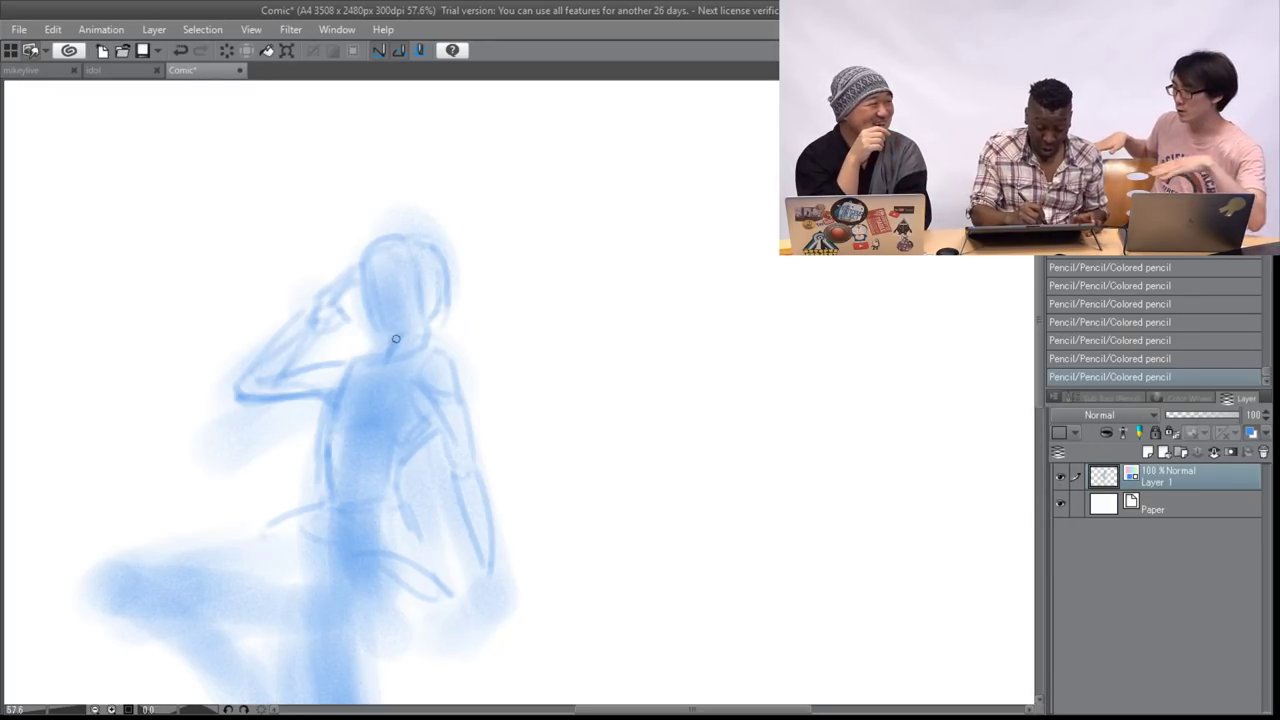
{"action": "left_click_drag", "start_coordinate": [325, 443], "coordinate": [408, 363]}
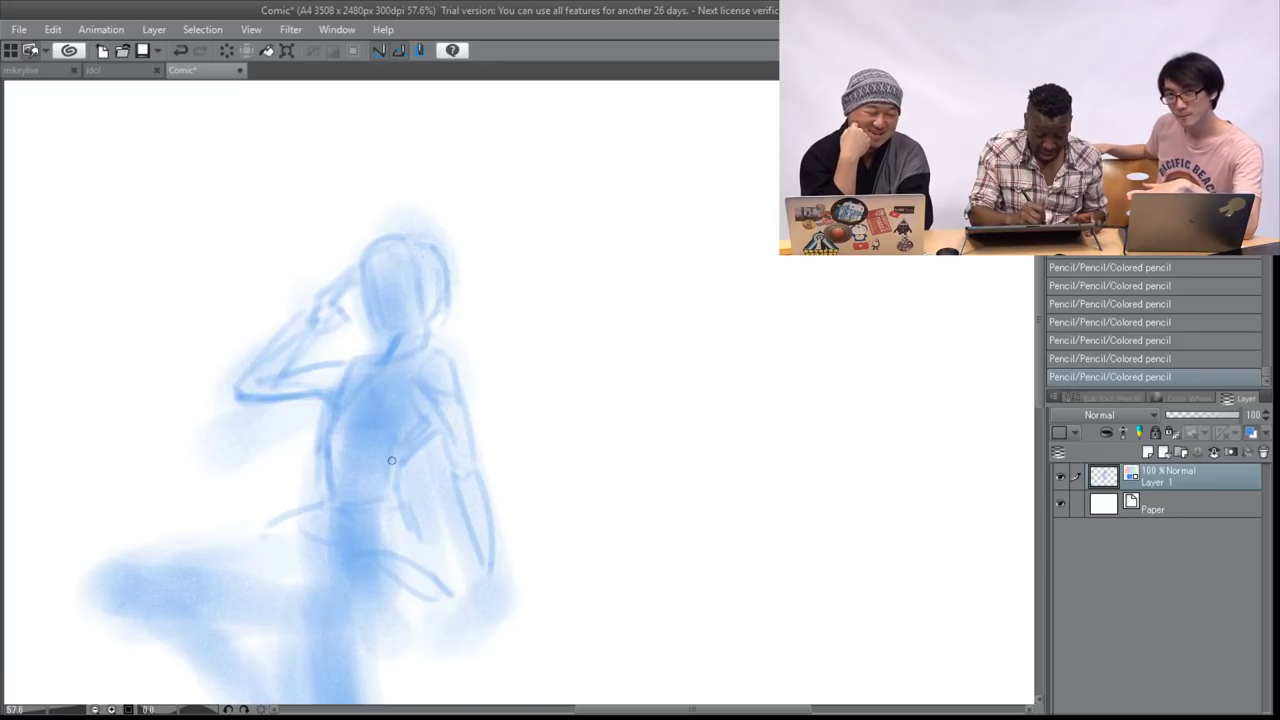
{"action": "left_click_drag", "start_coordinate": [333, 478], "coordinate": [326, 516]}
- Sketch the raised thigh and bent knee, and block in where both legs join the hips
{"action": "mouse_move", "coordinate": [693, 441]}
{"action": "left_mouse_down"}
{"action": "mouse_move", "coordinate": [879, 304]}
{"action": "mouse_move", "coordinate": [818, 316]}
{"action": "left_mouse_up"}
{"action": "mouse_move", "coordinate": [357, 410]}
{"action": "left_mouse_down"}
{"action": "mouse_move", "coordinate": [367, 413]}
{"action": "mouse_move", "coordinate": [282, 440]}
{"action": "mouse_move", "coordinate": [283, 472]}
{"action": "mouse_move", "coordinate": [325, 500]}
{"action": "mouse_move", "coordinate": [516, 496]}
{"action": "mouse_move", "coordinate": [376, 499]}
{"action": "left_mouse_up"}
{"action": "left_click_drag", "start_coordinate": [386, 442], "coordinate": [447, 451]}
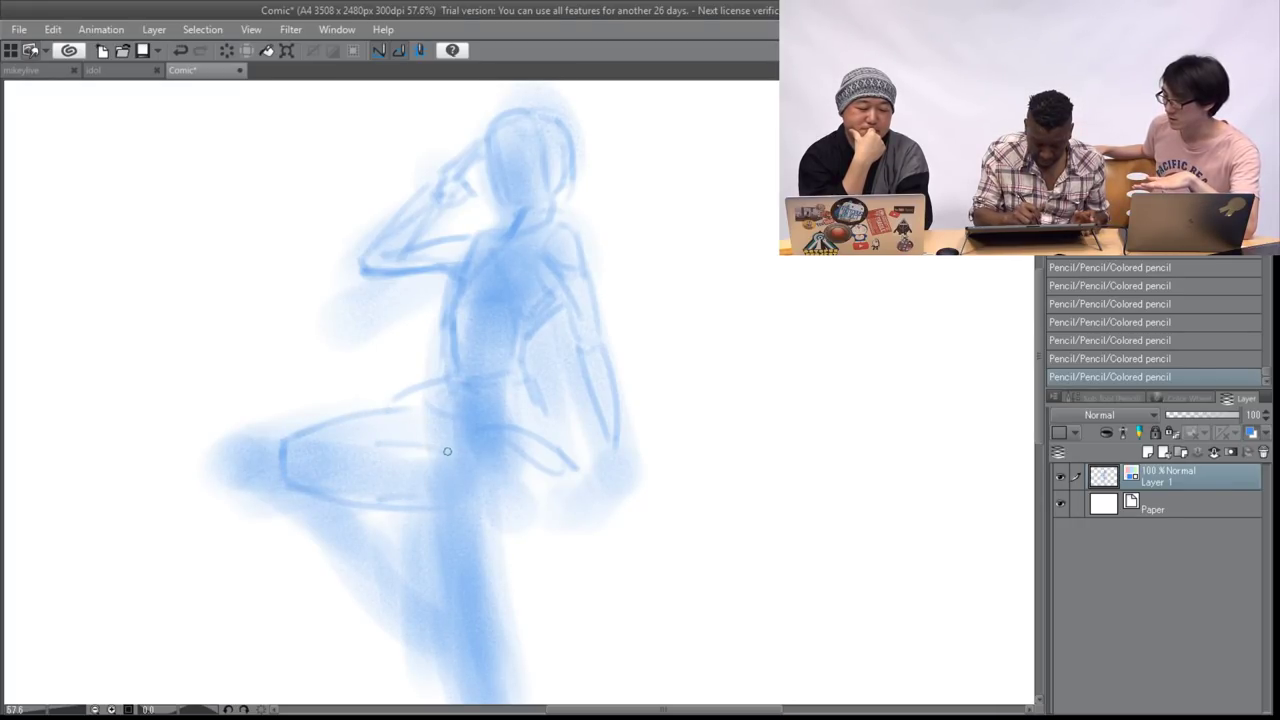
{"action": "left_click_drag", "start_coordinate": [353, 479], "coordinate": [449, 494]}
{"action": "mouse_move", "coordinate": [370, 450]}
{"action": "left_mouse_down"}
{"action": "mouse_move", "coordinate": [492, 482]}
{"action": "mouse_move", "coordinate": [445, 476]}
{"action": "mouse_move", "coordinate": [488, 540]}
{"action": "left_mouse_up"}
{"action": "left_click_drag", "start_coordinate": [484, 490], "coordinate": [503, 546]}
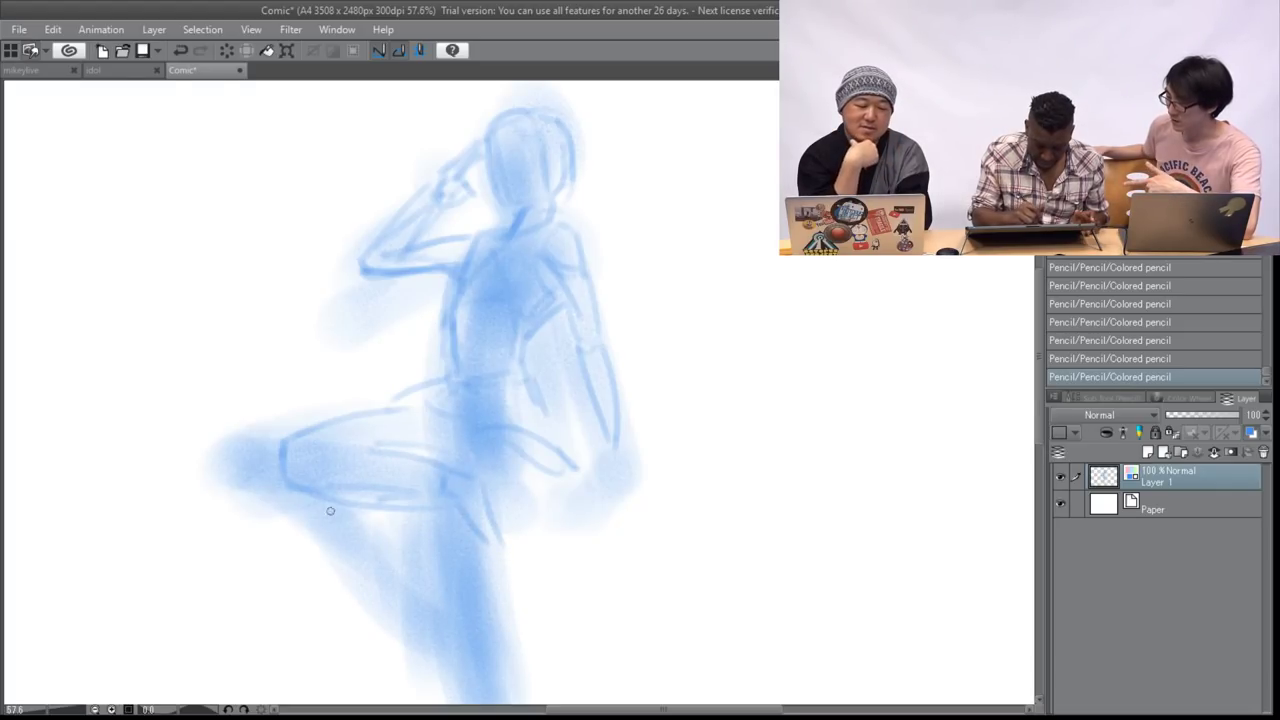
{"action": "left_click_drag", "start_coordinate": [381, 421], "coordinate": [452, 418]}
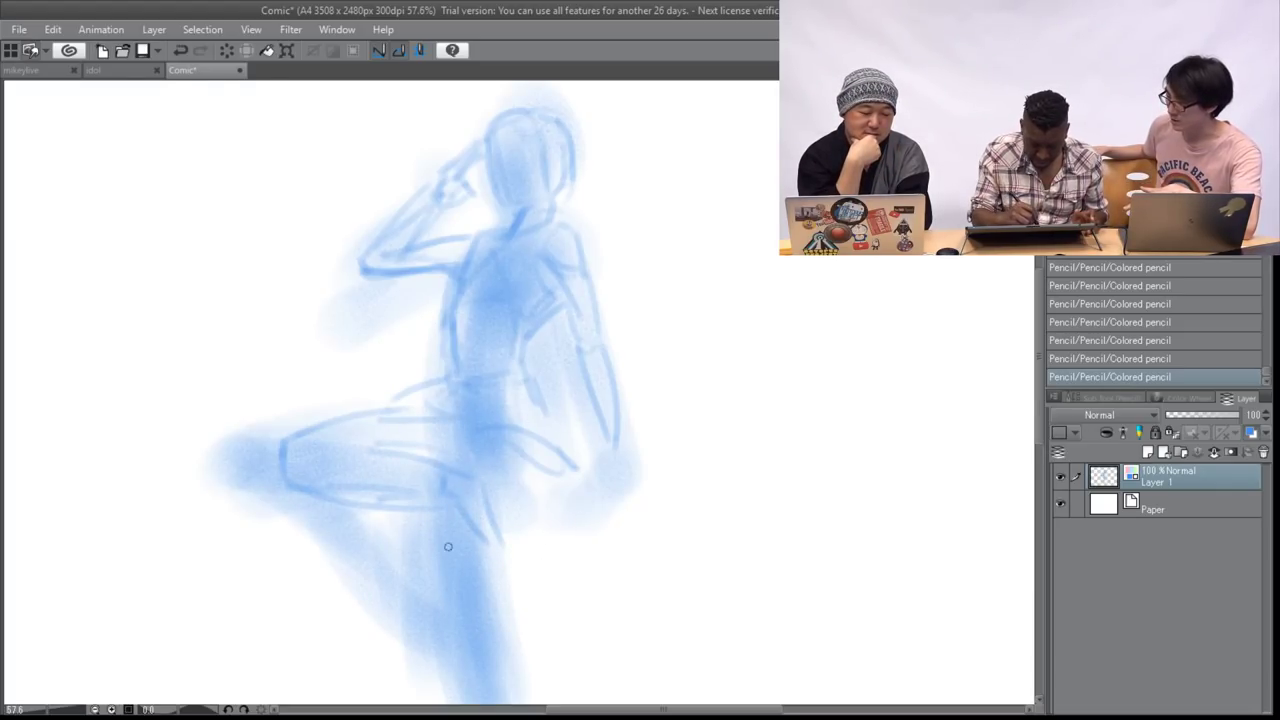
- Sketch the thigh of the standing leg from the hip down to the knee
{"action": "left_click_drag", "start_coordinate": [435, 503], "coordinate": [470, 588]}
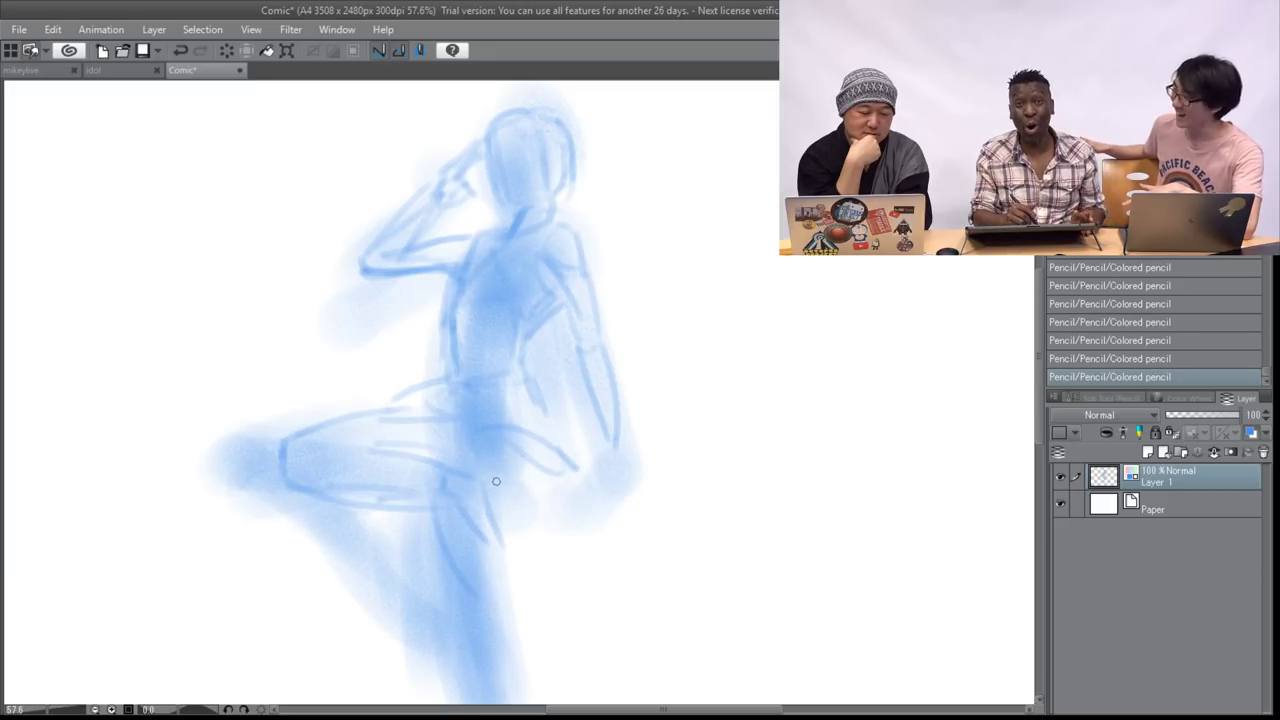
{"action": "left_click_drag", "start_coordinate": [506, 465], "coordinate": [503, 575]}
{"action": "left_click_drag", "start_coordinate": [427, 475], "coordinate": [473, 589]}
{"action": "mouse_move", "coordinate": [600, 480]}
{"action": "left_mouse_down"}
{"action": "mouse_move", "coordinate": [443, 312]}
{"action": "mouse_move", "coordinate": [412, 320]}
{"action": "left_mouse_up"}
{"action": "left_click_drag", "start_coordinate": [249, 308], "coordinate": [254, 418]}
{"action": "left_click_drag", "start_coordinate": [309, 313], "coordinate": [298, 425]}
{"action": "left_click_drag", "start_coordinate": [314, 354], "coordinate": [300, 418]}
- Outline the standing leg's knee and calf and sketch the foot beneath it
{"action": "mouse_move", "coordinate": [248, 330]}
{"action": "left_mouse_down"}
{"action": "mouse_move", "coordinate": [259, 426]}
{"action": "mouse_move", "coordinate": [287, 455]}
{"action": "mouse_move", "coordinate": [314, 575]}
{"action": "left_mouse_up"}
{"action": "left_click_drag", "start_coordinate": [278, 445], "coordinate": [306, 560]}
{"action": "left_click_drag", "start_coordinate": [269, 504], "coordinate": [269, 605]}
{"action": "left_click_drag", "start_coordinate": [282, 525], "coordinate": [285, 606]}
{"action": "mouse_move", "coordinate": [270, 451]}
{"action": "left_mouse_down"}
{"action": "mouse_move", "coordinate": [290, 600]}
{"action": "mouse_move", "coordinate": [271, 643]}
{"action": "mouse_move", "coordinate": [228, 662]}
{"action": "left_mouse_up"}
{"action": "mouse_move", "coordinate": [292, 602]}
{"action": "left_mouse_down"}
{"action": "mouse_move", "coordinate": [272, 655]}
{"action": "mouse_move", "coordinate": [231, 684]}
{"action": "mouse_move", "coordinate": [292, 685]}
{"action": "left_mouse_up"}
{"action": "left_click_drag", "start_coordinate": [339, 638], "coordinate": [291, 684]}
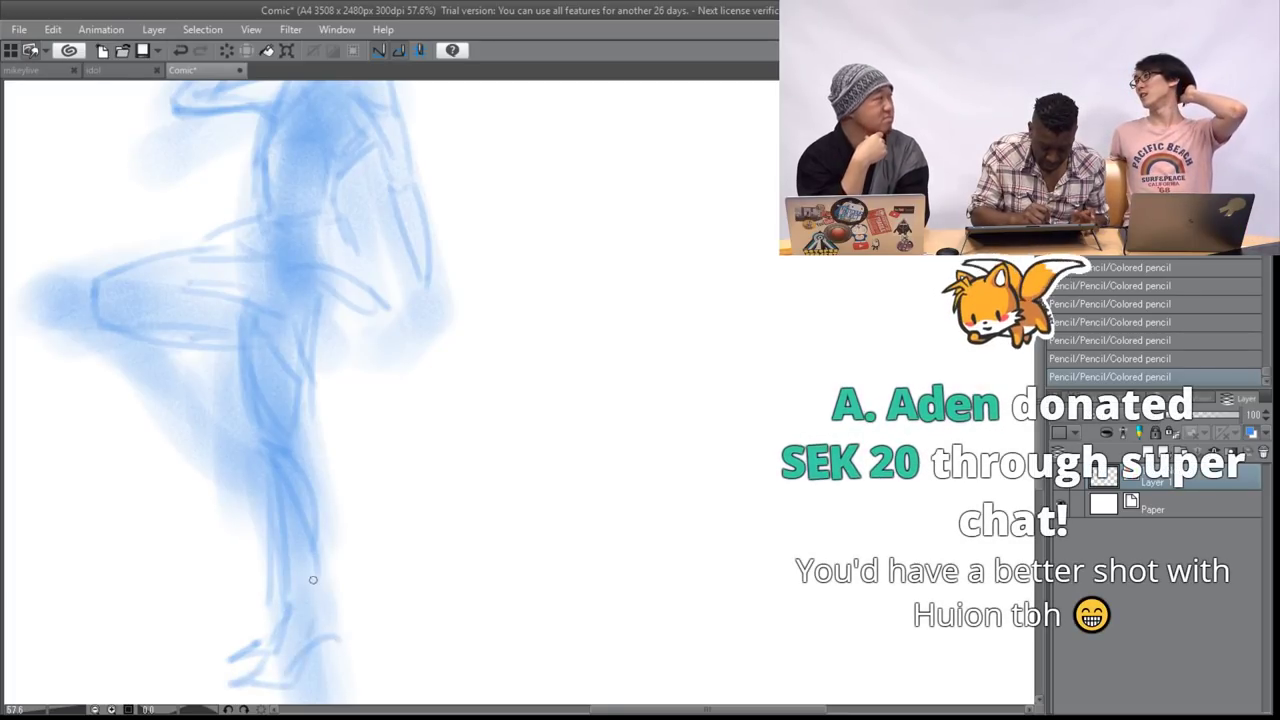
- Sketch loose flowing garment lines around the hips, above the raised thigh and beside the lowered hand
{"action": "left_click_drag", "start_coordinate": [377, 427], "coordinate": [480, 486]}
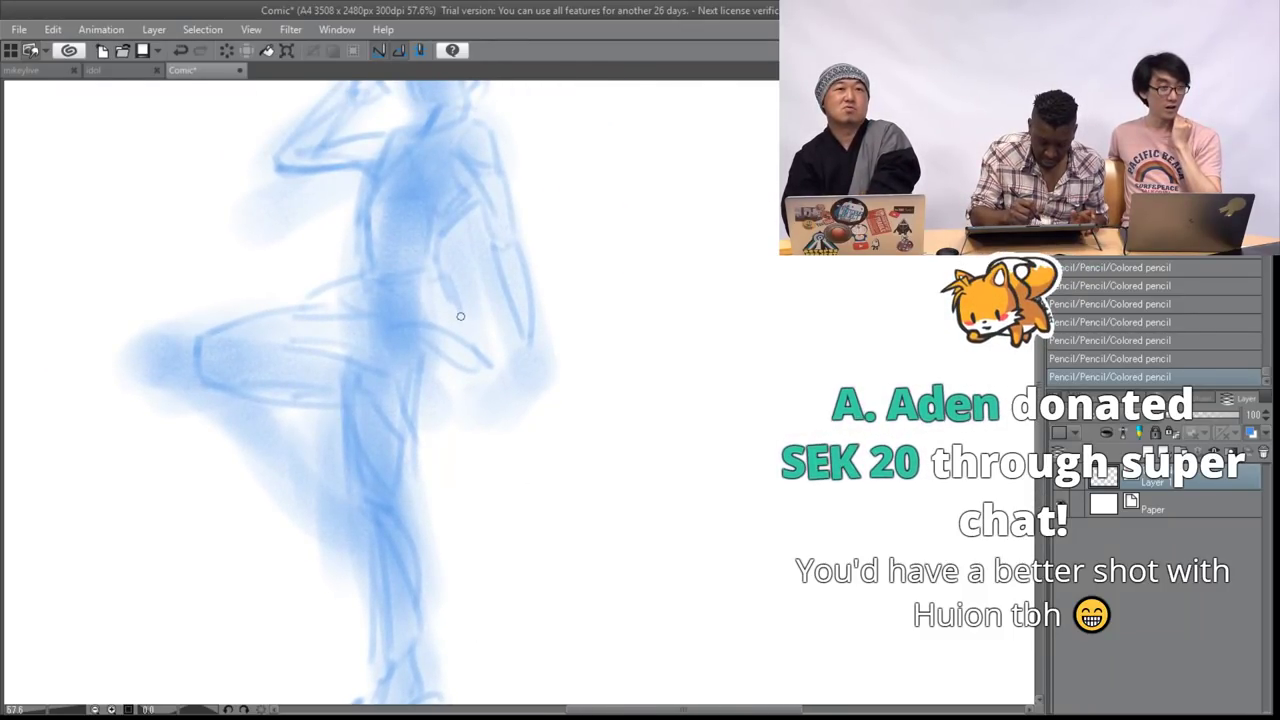
{"action": "mouse_move", "coordinate": [203, 377]}
{"action": "left_mouse_down"}
{"action": "mouse_move", "coordinate": [246, 320]}
{"action": "mouse_move", "coordinate": [312, 314]}
{"action": "mouse_move", "coordinate": [254, 332]}
{"action": "mouse_move", "coordinate": [341, 320]}
{"action": "mouse_move", "coordinate": [333, 286]}
{"action": "mouse_move", "coordinate": [260, 305]}
{"action": "mouse_move", "coordinate": [379, 317]}
{"action": "left_mouse_up"}
{"action": "mouse_move", "coordinate": [485, 363]}
{"action": "left_mouse_down"}
{"action": "mouse_move", "coordinate": [503, 385]}
{"action": "mouse_move", "coordinate": [430, 389]}
{"action": "left_mouse_up"}
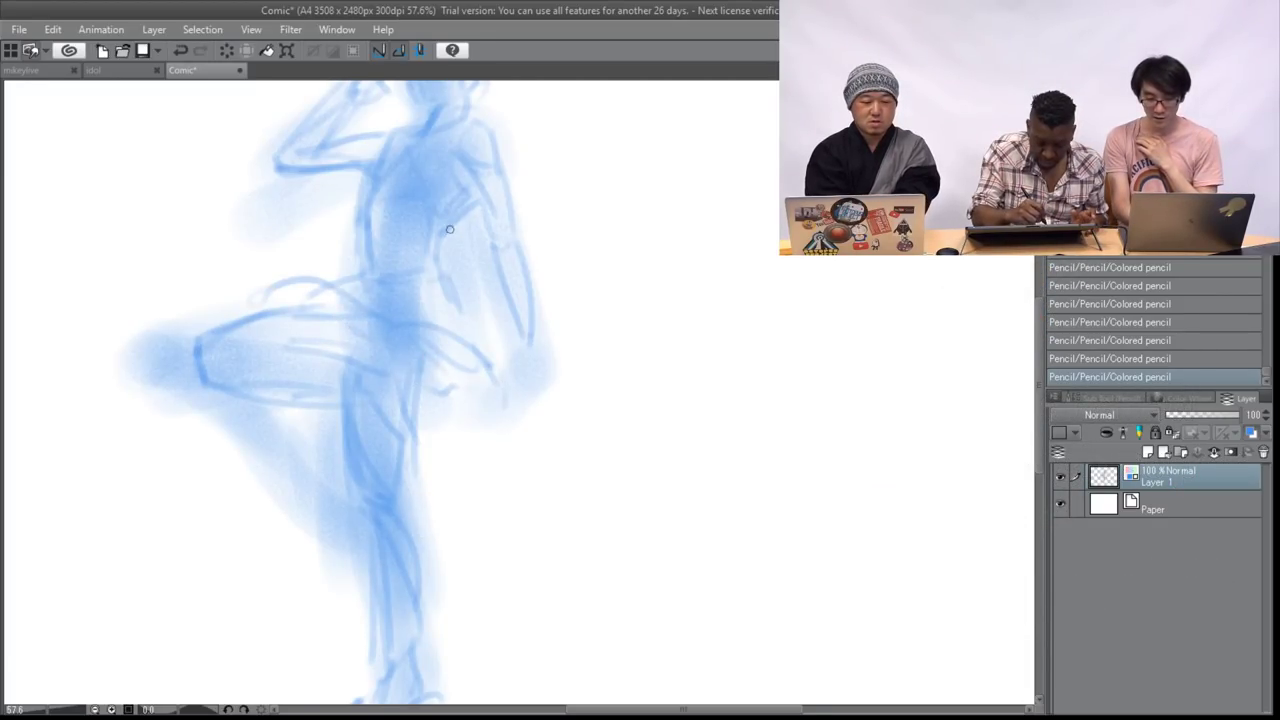
- Add a rounded collar line behind the neck and sketch loose hair shapes on both sides of the head
{"action": "mouse_move", "coordinate": [774, 176]}
{"action": "left_mouse_down"}
{"action": "mouse_move", "coordinate": [805, 417]}
{"action": "mouse_move", "coordinate": [805, 395]}
{"action": "left_mouse_up"}
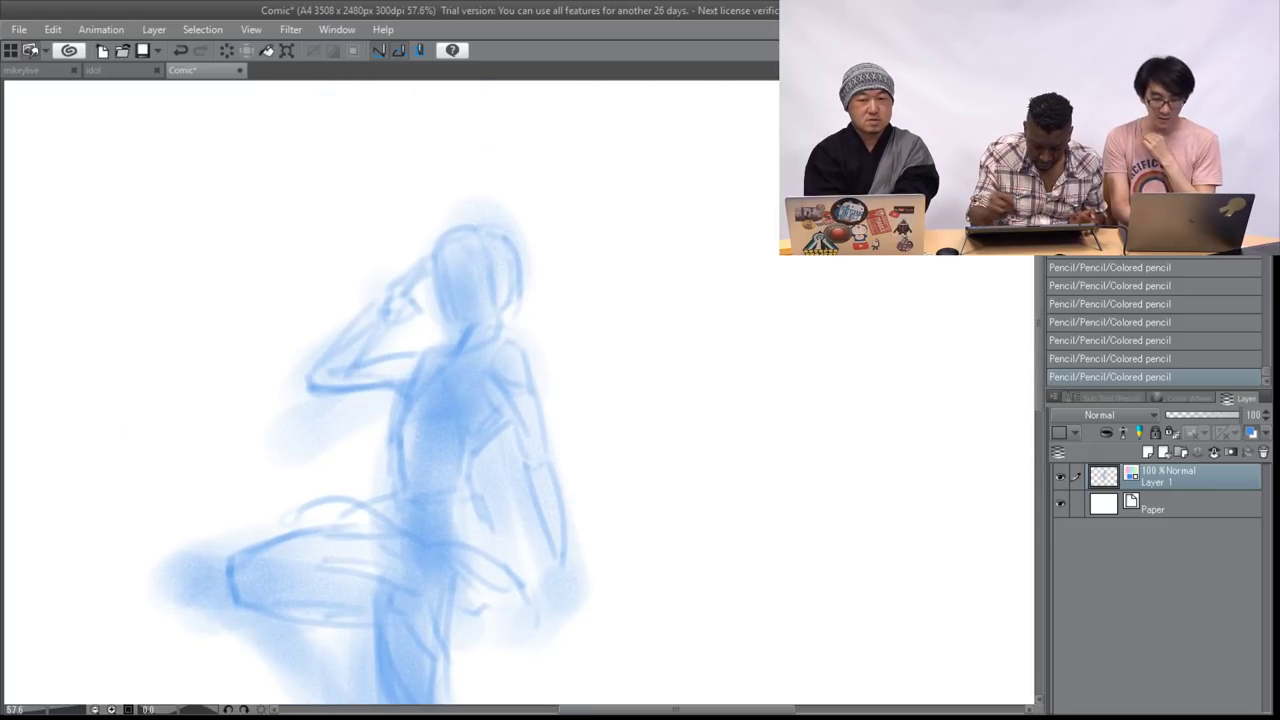
{"action": "left_click_drag", "start_coordinate": [498, 322], "coordinate": [548, 362]}
{"action": "left_click_drag", "start_coordinate": [508, 228], "coordinate": [606, 208]}
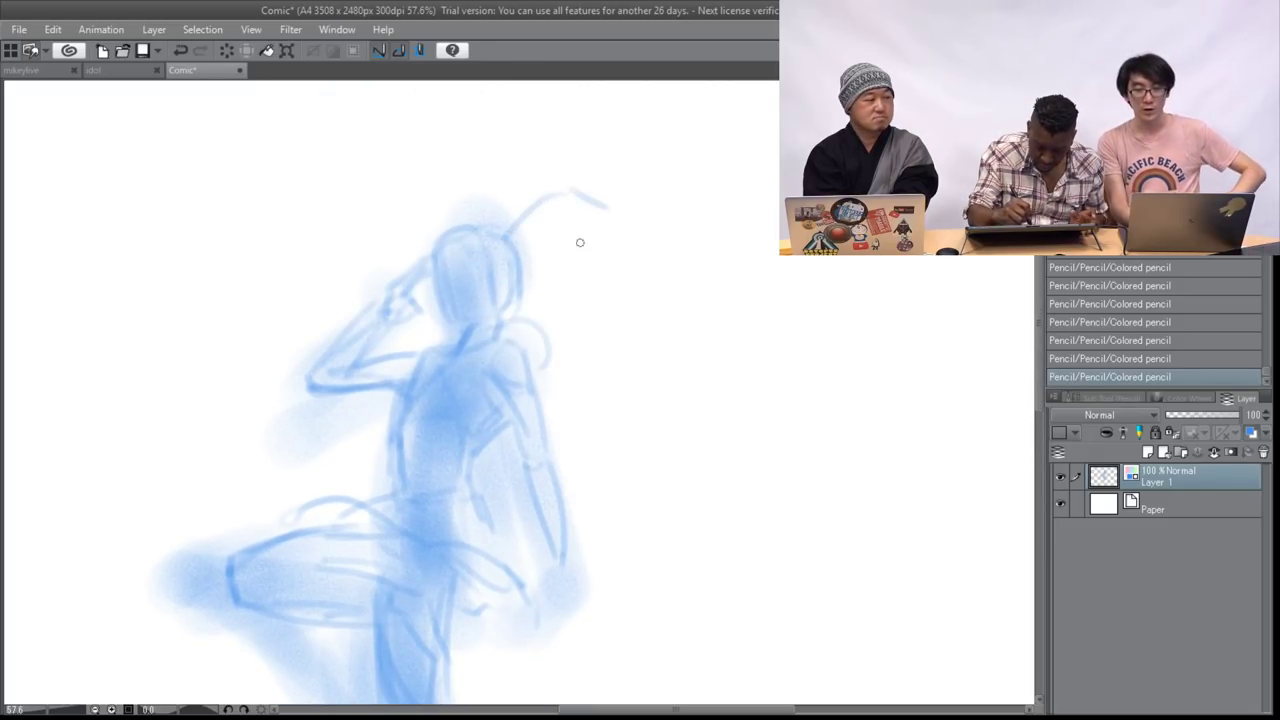
{"action": "left_click_drag", "start_coordinate": [431, 239], "coordinate": [400, 212]}
{"action": "left_click_drag", "start_coordinate": [373, 259], "coordinate": [350, 297]}
{"action": "mouse_move", "coordinate": [514, 221]}
{"action": "left_mouse_down"}
{"action": "mouse_move", "coordinate": [566, 176]}
{"action": "mouse_move", "coordinate": [612, 222]}
{"action": "left_mouse_up"}
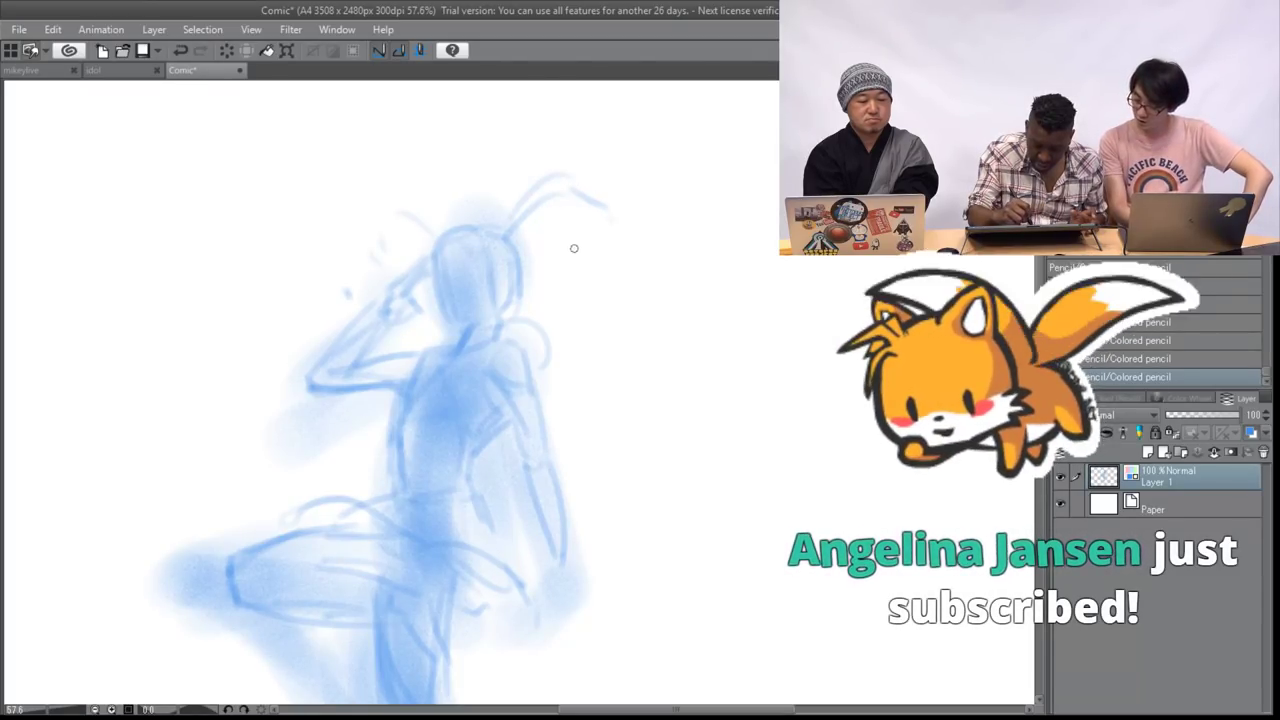
{"action": "mouse_move", "coordinate": [504, 229]}
{"action": "left_mouse_down"}
{"action": "mouse_move", "coordinate": [521, 246]}
{"action": "mouse_move", "coordinate": [562, 241]}
{"action": "left_mouse_up"}
{"action": "left_click_drag", "start_coordinate": [553, 195], "coordinate": [551, 240]}
{"action": "left_click_drag", "start_coordinate": [571, 247], "coordinate": [597, 259]}
{"action": "left_click_drag", "start_coordinate": [585, 190], "coordinate": [622, 252]}
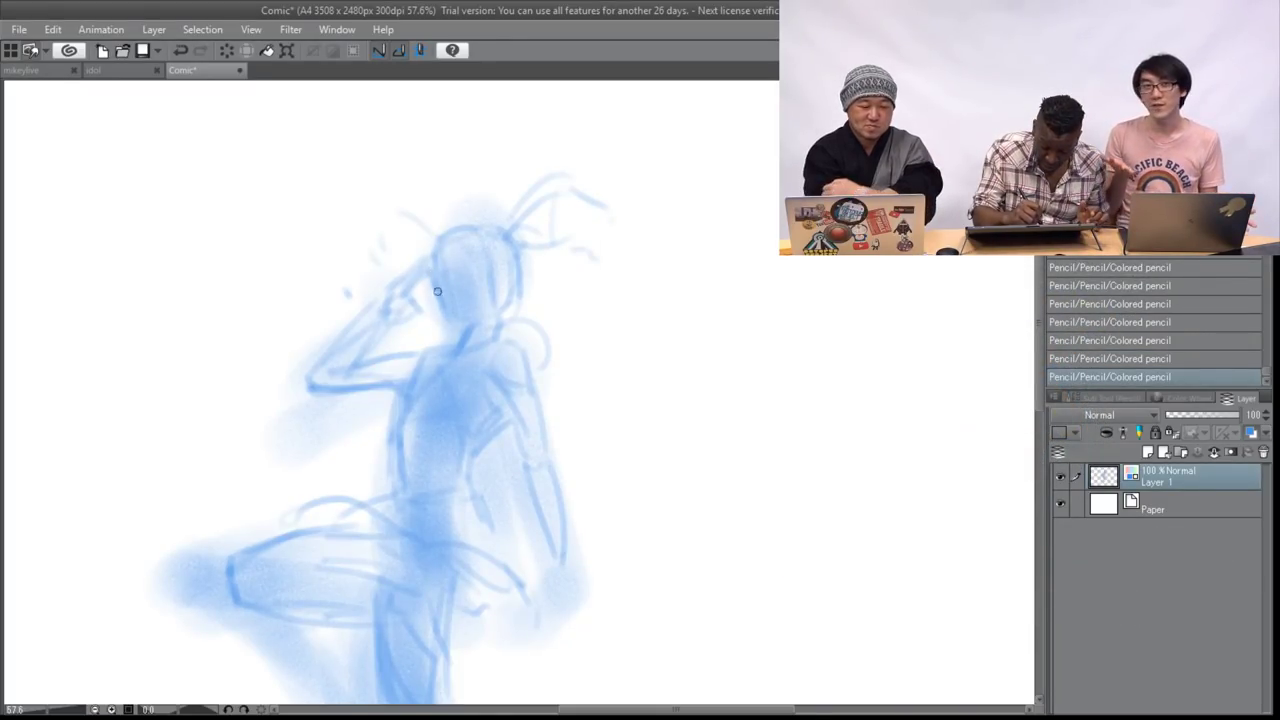
- Sketch the face guide inside the head and extend the rounded collar around the neck and shoulders
{"action": "mouse_move", "coordinate": [467, 297]}
{"action": "left_mouse_down"}
{"action": "mouse_move", "coordinate": [438, 301]}
{"action": "mouse_move", "coordinate": [461, 351]}
{"action": "mouse_move", "coordinate": [503, 305]}
{"action": "left_mouse_up"}
{"action": "mouse_move", "coordinate": [521, 255]}
{"action": "left_mouse_down"}
{"action": "mouse_move", "coordinate": [512, 310]}
{"action": "mouse_move", "coordinate": [550, 370]}
{"action": "left_mouse_up"}
{"action": "mouse_move", "coordinate": [408, 350]}
{"action": "left_mouse_down"}
{"action": "mouse_move", "coordinate": [437, 332]}
{"action": "mouse_move", "coordinate": [495, 334]}
{"action": "left_mouse_up"}
- Sketch the lines between waist and lowered arm, add the lowered hand, and reinforce the raised arm
{"action": "mouse_move", "coordinate": [472, 452]}
{"action": "left_mouse_down"}
{"action": "mouse_move", "coordinate": [482, 492]}
{"action": "mouse_move", "coordinate": [544, 578]}
{"action": "left_mouse_up"}
{"action": "left_click_drag", "start_coordinate": [500, 532], "coordinate": [524, 588]}
{"action": "left_click_drag", "start_coordinate": [472, 469], "coordinate": [479, 495]}
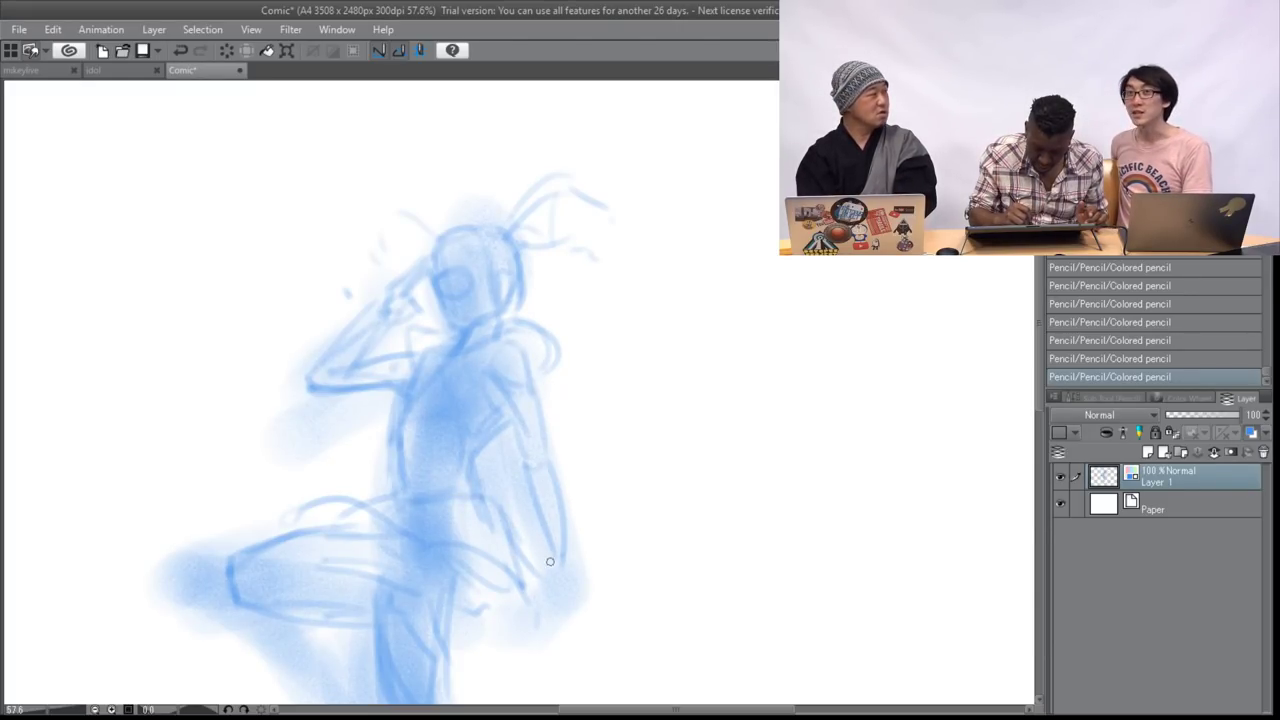
{"action": "mouse_move", "coordinate": [575, 558]}
{"action": "left_mouse_down"}
{"action": "mouse_move", "coordinate": [530, 590]}
{"action": "mouse_move", "coordinate": [596, 596]}
{"action": "left_mouse_up"}
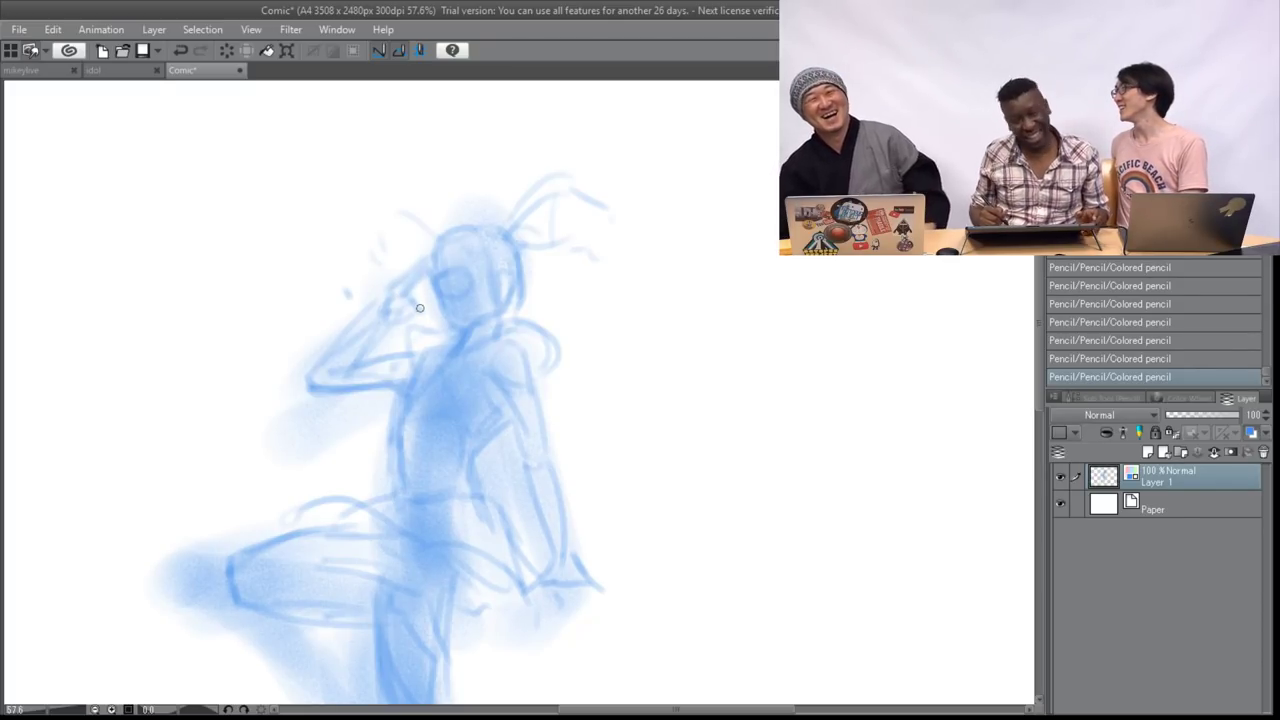
{"action": "mouse_move", "coordinate": [385, 306]}
{"action": "left_mouse_down"}
{"action": "mouse_move", "coordinate": [314, 378]}
{"action": "mouse_move", "coordinate": [335, 388]}
{"action": "mouse_move", "coordinate": [401, 373]}
{"action": "left_mouse_up"}
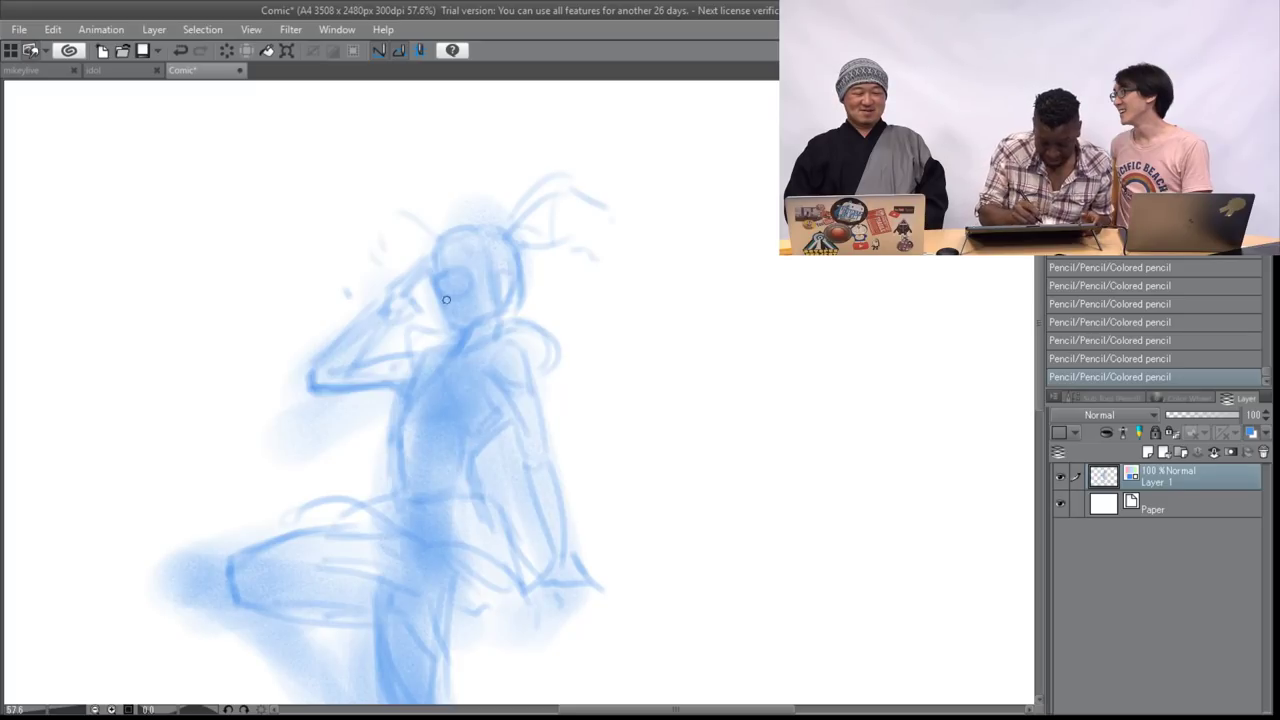
{"action": "mouse_move", "coordinate": [353, 359]}
{"action": "left_mouse_down"}
{"action": "mouse_move", "coordinate": [437, 347]}
{"action": "mouse_move", "coordinate": [330, 393]}
{"action": "mouse_move", "coordinate": [373, 384]}
{"action": "left_mouse_up"}
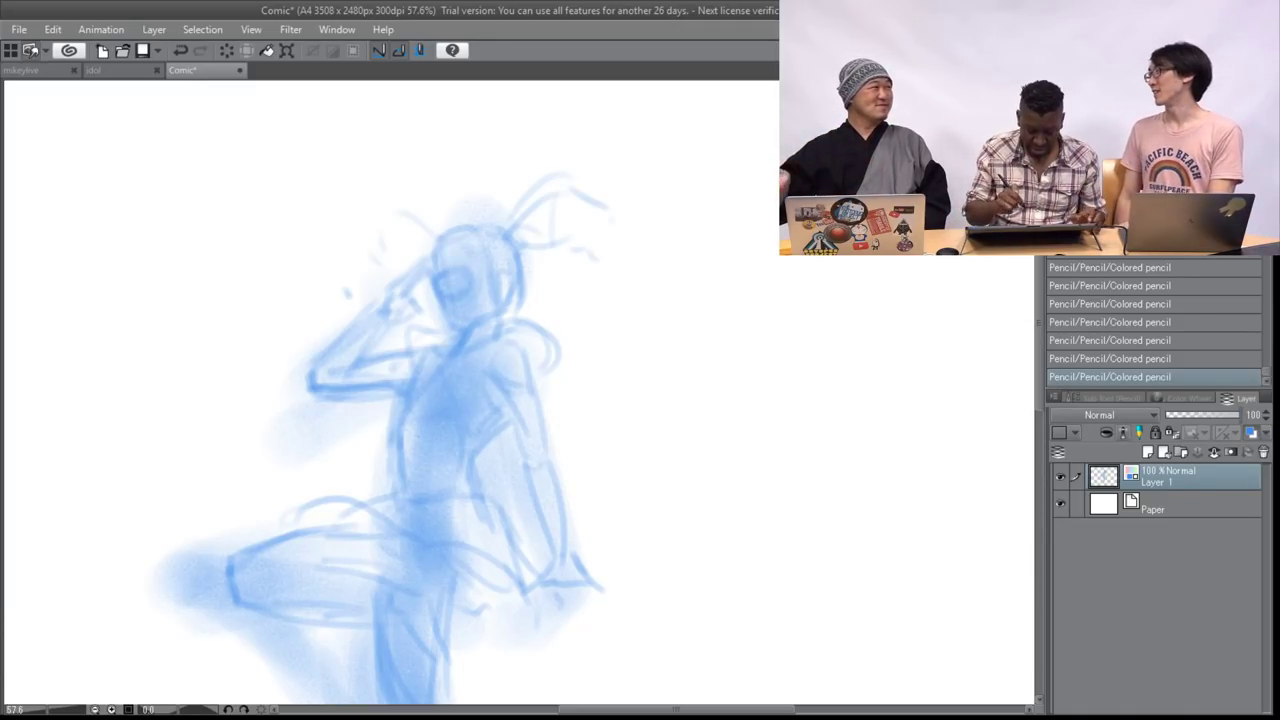
- Erase the excess blue shading around the bent knee, the folded lower leg and the torso with the Rough eraser
{"action": "mouse_move", "coordinate": [520, 500]}
{"action": "left_mouse_down"}
{"action": "mouse_move", "coordinate": [418, 227]}
{"action": "mouse_move", "coordinate": [510, 248]}
{"action": "left_mouse_up"}
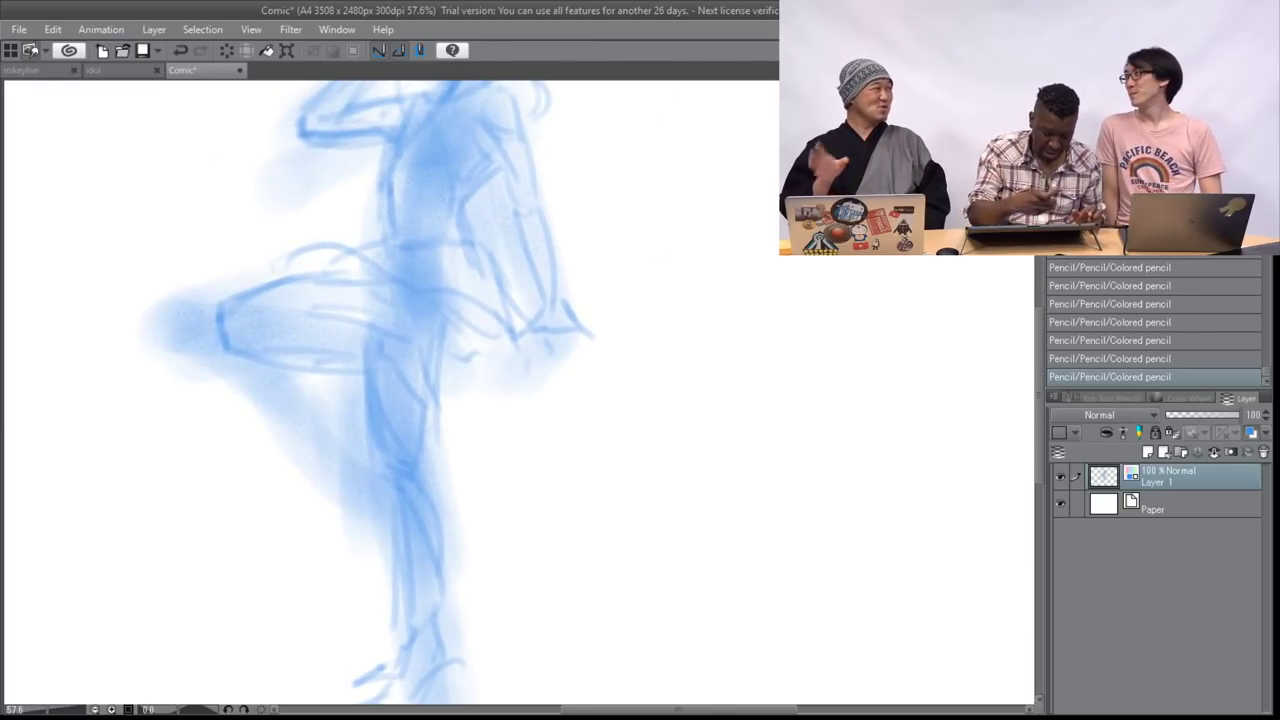
{"action": "mouse_move", "coordinate": [175, 300]}
{"action": "left_mouse_down"}
{"action": "mouse_move", "coordinate": [184, 362]}
{"action": "mouse_move", "coordinate": [202, 372]}
{"action": "left_mouse_up"}
{"action": "mouse_move", "coordinate": [206, 290]}
{"action": "left_mouse_down"}
{"action": "mouse_move", "coordinate": [211, 372]}
{"action": "mouse_move", "coordinate": [196, 347]}
{"action": "left_mouse_up"}
{"action": "left_click_drag", "start_coordinate": [153, 314], "coordinate": [167, 349]}
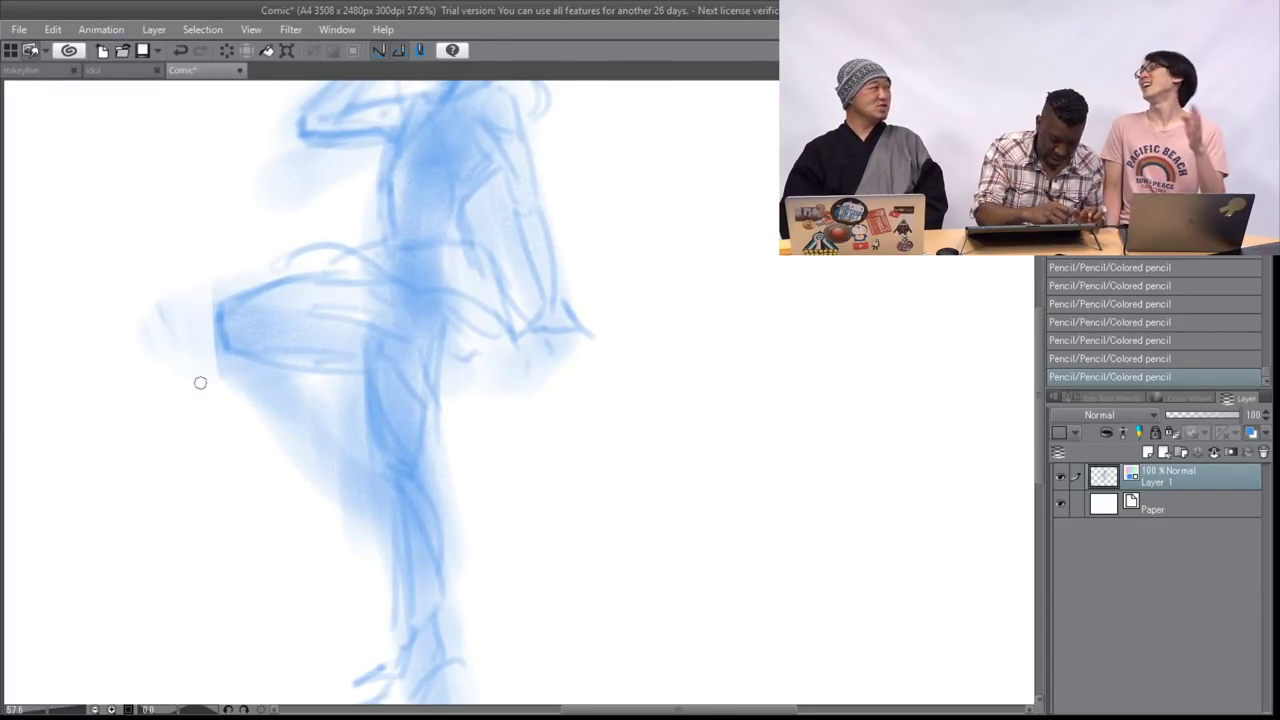
{"action": "left_click_drag", "start_coordinate": [260, 409], "coordinate": [335, 495]}
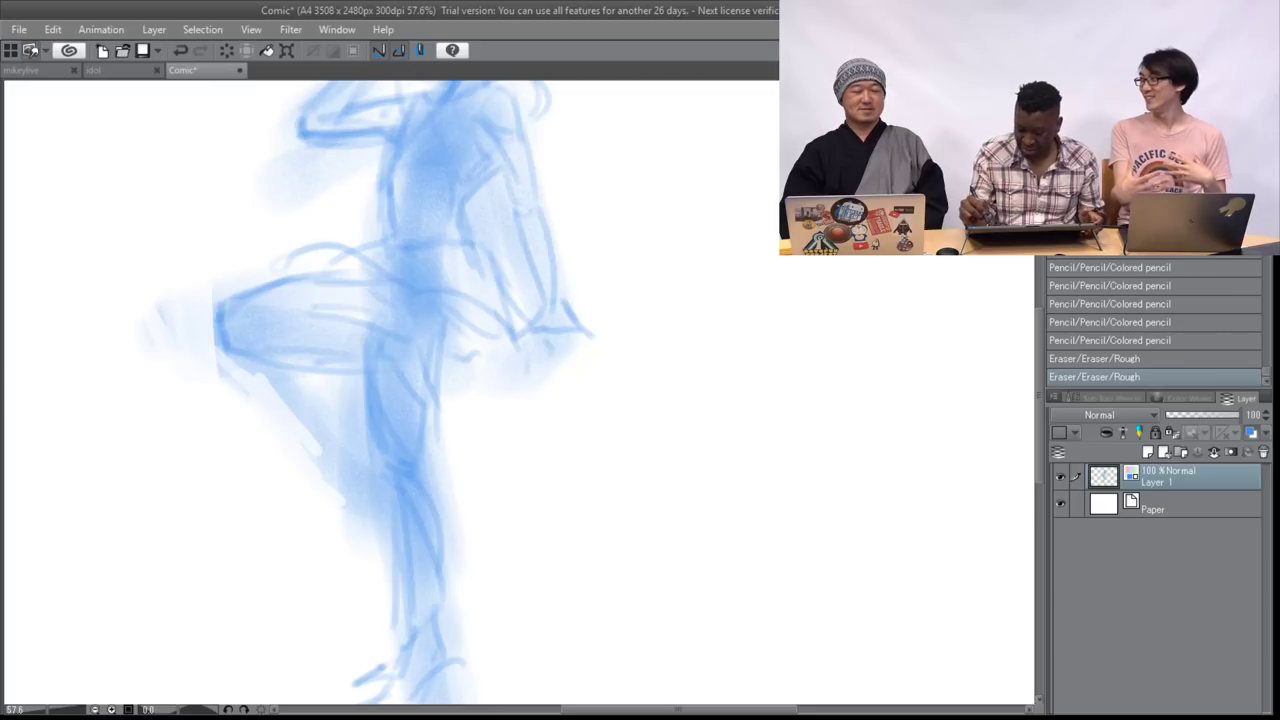
{"action": "mouse_move", "coordinate": [282, 398]}
{"action": "left_mouse_down"}
{"action": "mouse_move", "coordinate": [277, 377]}
{"action": "mouse_move", "coordinate": [337, 434]}
{"action": "mouse_move", "coordinate": [311, 443]}
{"action": "mouse_move", "coordinate": [318, 470]}
{"action": "left_mouse_up"}
{"action": "left_click", "coordinate": [477, 390]}
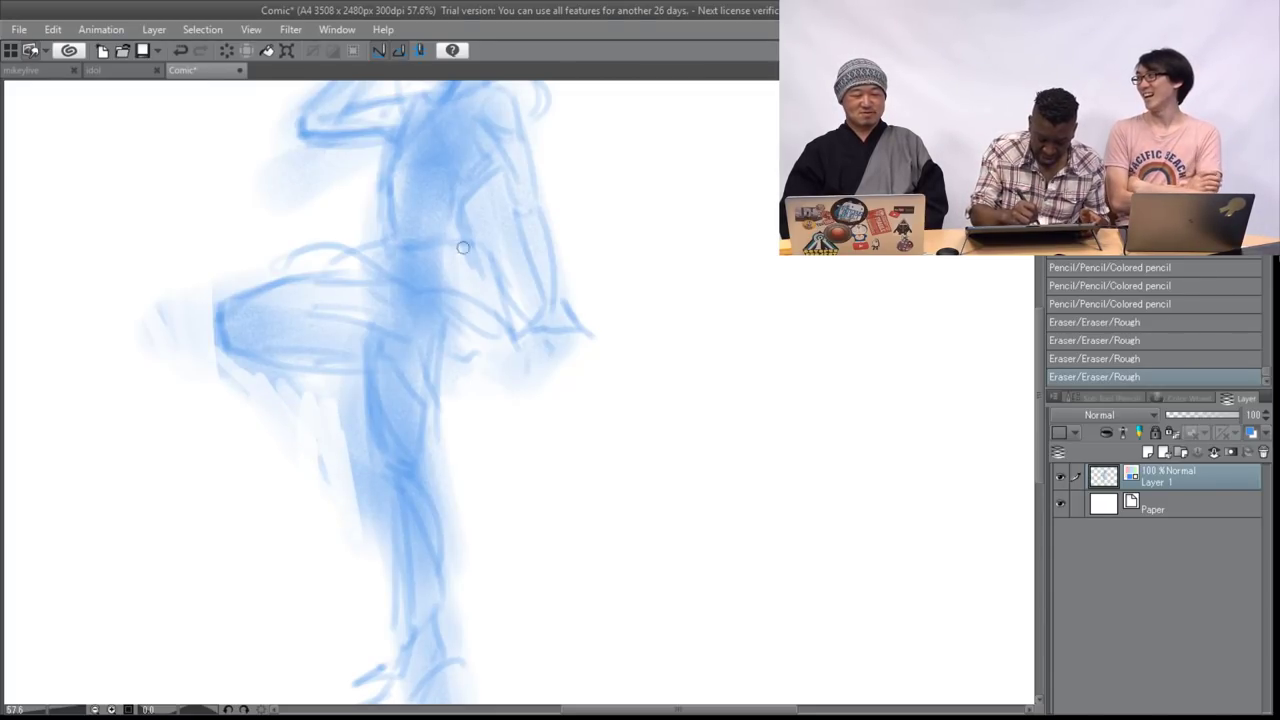
{"action": "mouse_move", "coordinate": [427, 194]}
{"action": "left_mouse_down"}
{"action": "mouse_move", "coordinate": [414, 194]}
{"action": "mouse_move", "coordinate": [436, 199]}
{"action": "left_mouse_up"}
{"action": "mouse_move", "coordinate": [450, 300]}
{"action": "left_mouse_down"}
{"action": "mouse_move", "coordinate": [343, 545]}
{"action": "mouse_move", "coordinate": [366, 538]}
{"action": "left_mouse_up"}
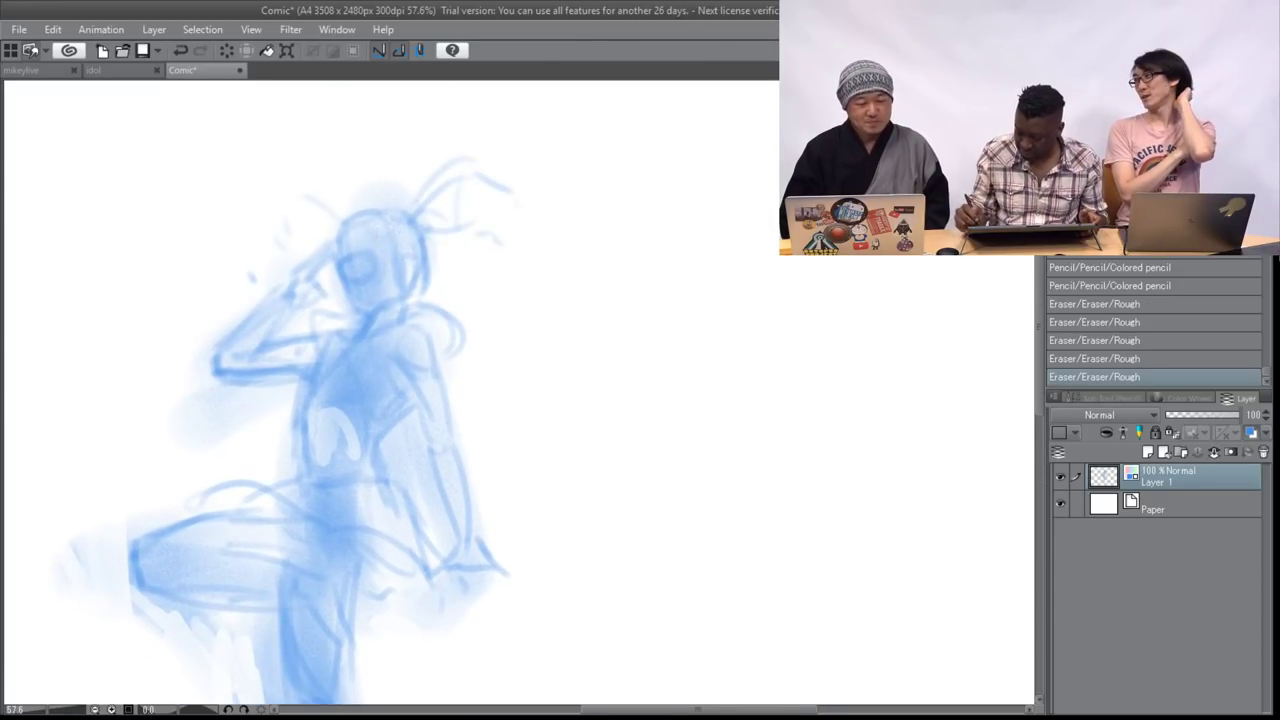
- Reduce Layer 1's opacity to 21% and add a new raster layer above it with layer color enabled
{"action": "left_click_drag", "start_coordinate": [1208, 415], "coordinate": [1180, 414]}
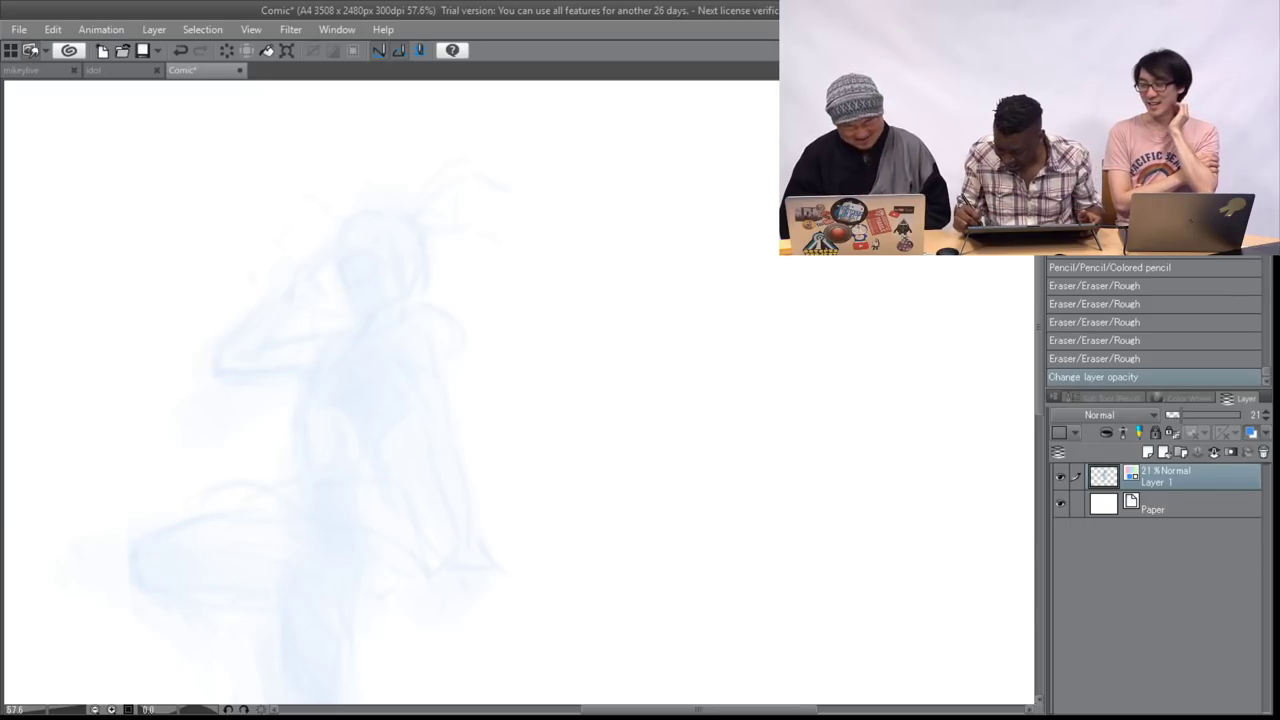
{"action": "left_click", "coordinate": [1148, 452]}
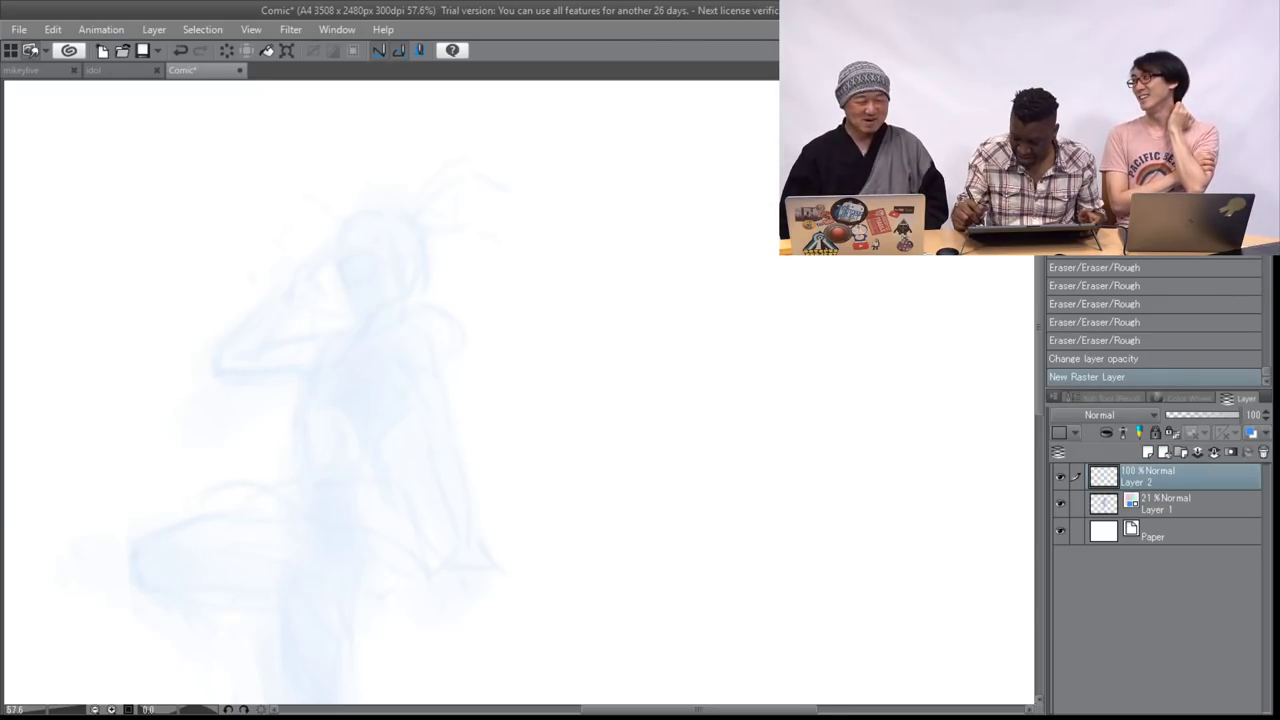
{"action": "scroll", "coordinate": [500, 380], "scroll_direction": "up", "scroll_amount": 5}
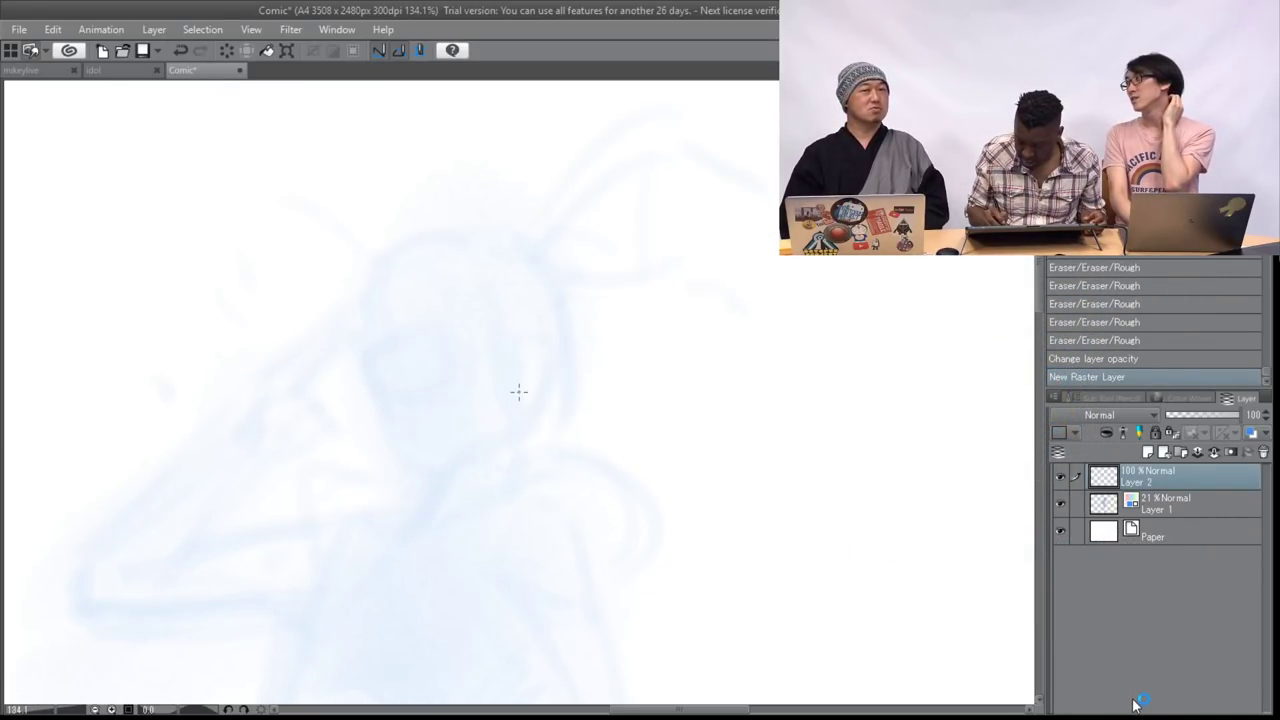
{"action": "left_click", "coordinate": [1251, 433]}
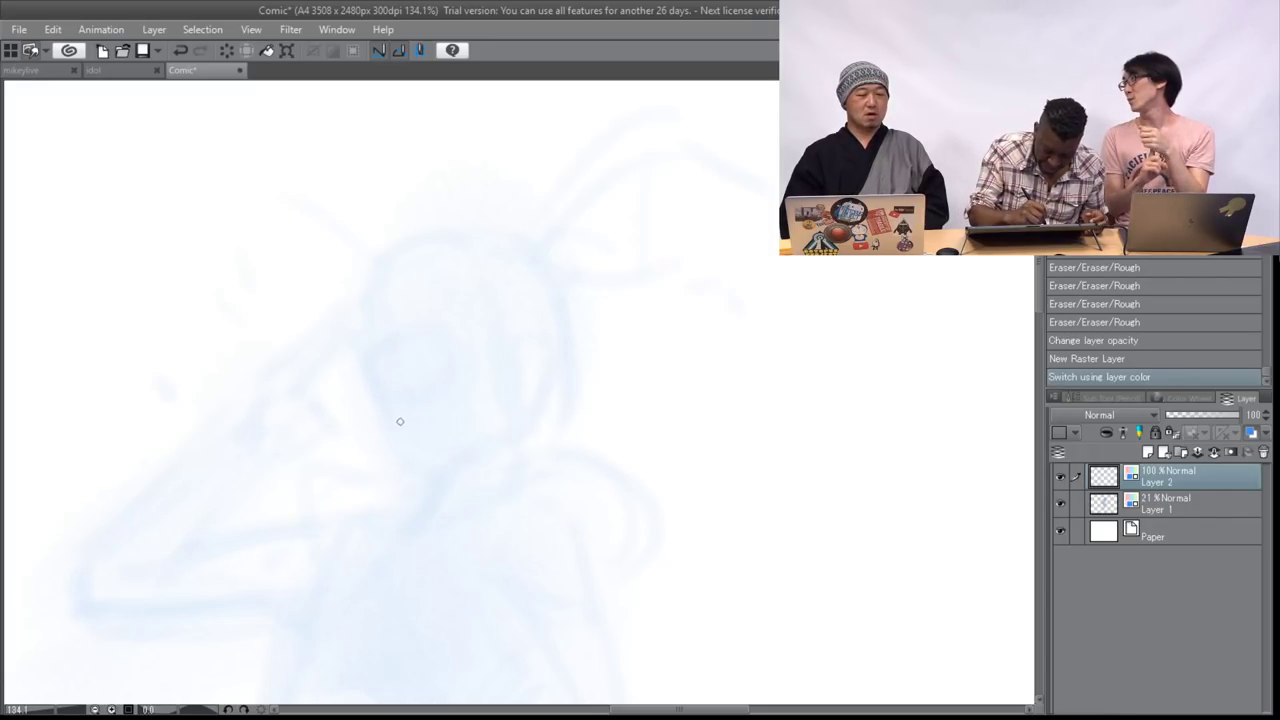
- Draw the eye marks, brow curve and mouth guide on Layer 2, and outline the cheek and chin
{"action": "left_click_drag", "start_coordinate": [385, 360], "coordinate": [392, 385]}
{"action": "left_click_drag", "start_coordinate": [443, 341], "coordinate": [453, 373]}
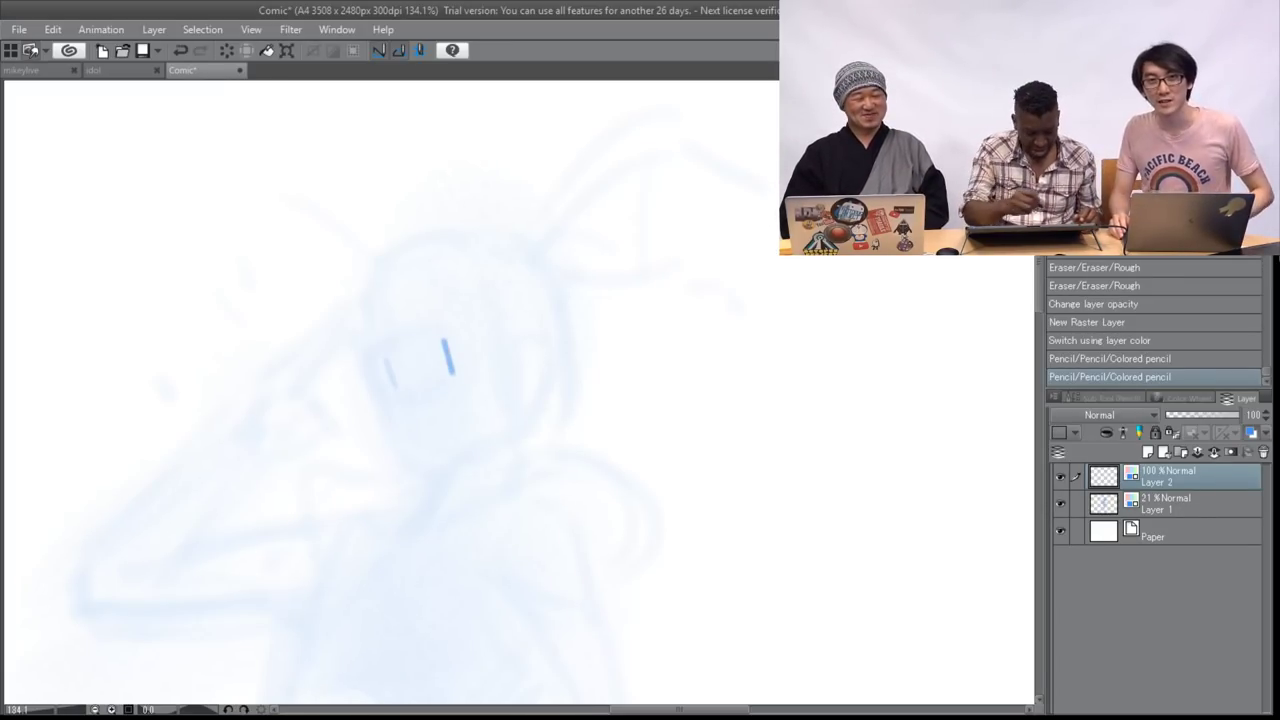
{"action": "key", "text": "ctrl+z"}
{"action": "mouse_move", "coordinate": [443, 334]}
{"action": "left_mouse_down"}
{"action": "mouse_move", "coordinate": [461, 406]}
{"action": "mouse_move", "coordinate": [444, 368]}
{"action": "left_mouse_up"}
{"action": "mouse_move", "coordinate": [365, 360]}
{"action": "left_mouse_down"}
{"action": "mouse_move", "coordinate": [372, 373]}
{"action": "mouse_move", "coordinate": [440, 327]}
{"action": "left_mouse_up"}
{"action": "mouse_move", "coordinate": [392, 409]}
{"action": "left_mouse_down"}
{"action": "mouse_move", "coordinate": [446, 403]}
{"action": "mouse_move", "coordinate": [400, 408]}
{"action": "left_mouse_up"}
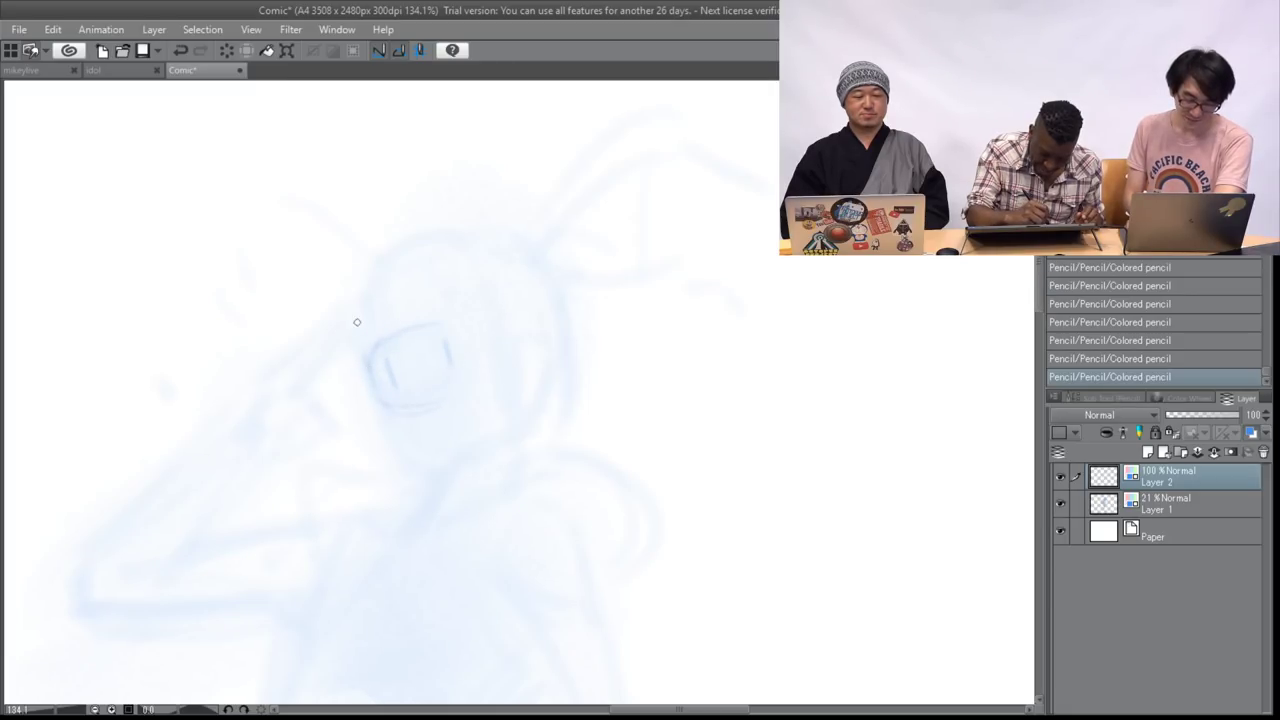
{"action": "mouse_move", "coordinate": [380, 393]}
{"action": "left_mouse_down"}
{"action": "mouse_move", "coordinate": [397, 447]}
{"action": "mouse_move", "coordinate": [482, 468]}
{"action": "mouse_move", "coordinate": [433, 466]}
{"action": "mouse_move", "coordinate": [471, 469]}
{"action": "left_mouse_up"}
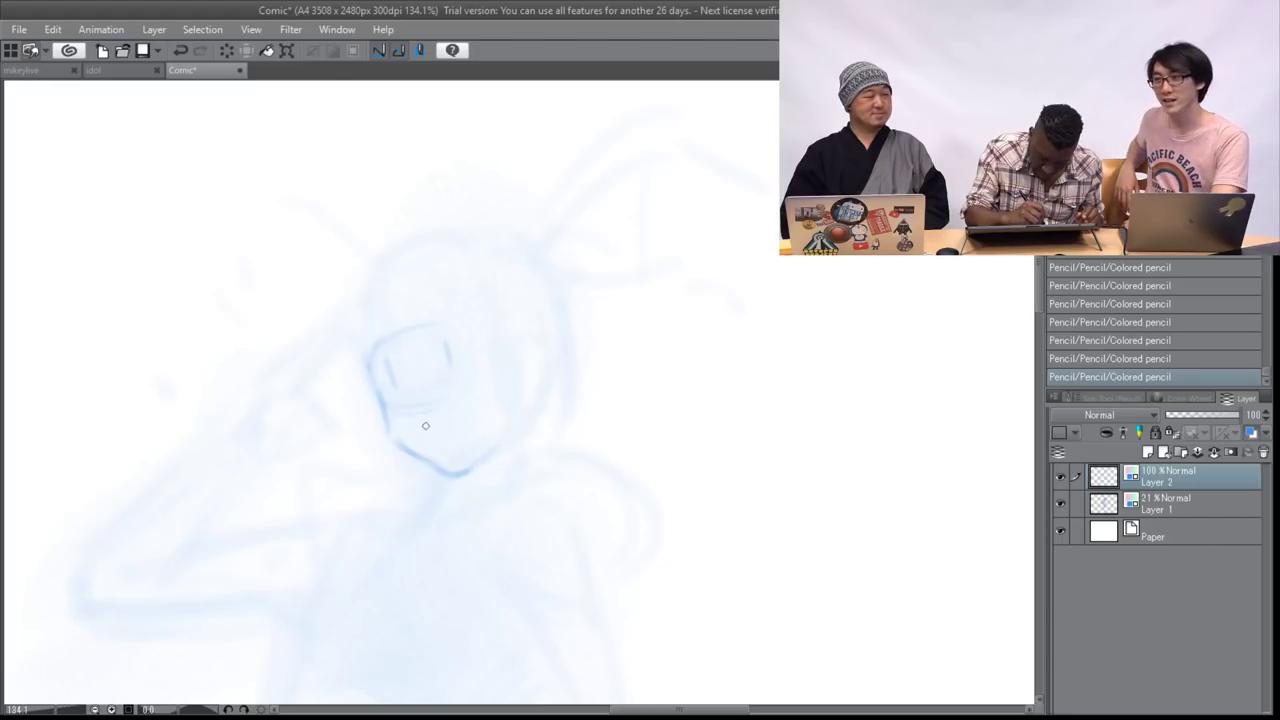
{"action": "left_click_drag", "start_coordinate": [412, 423], "coordinate": [467, 414]}
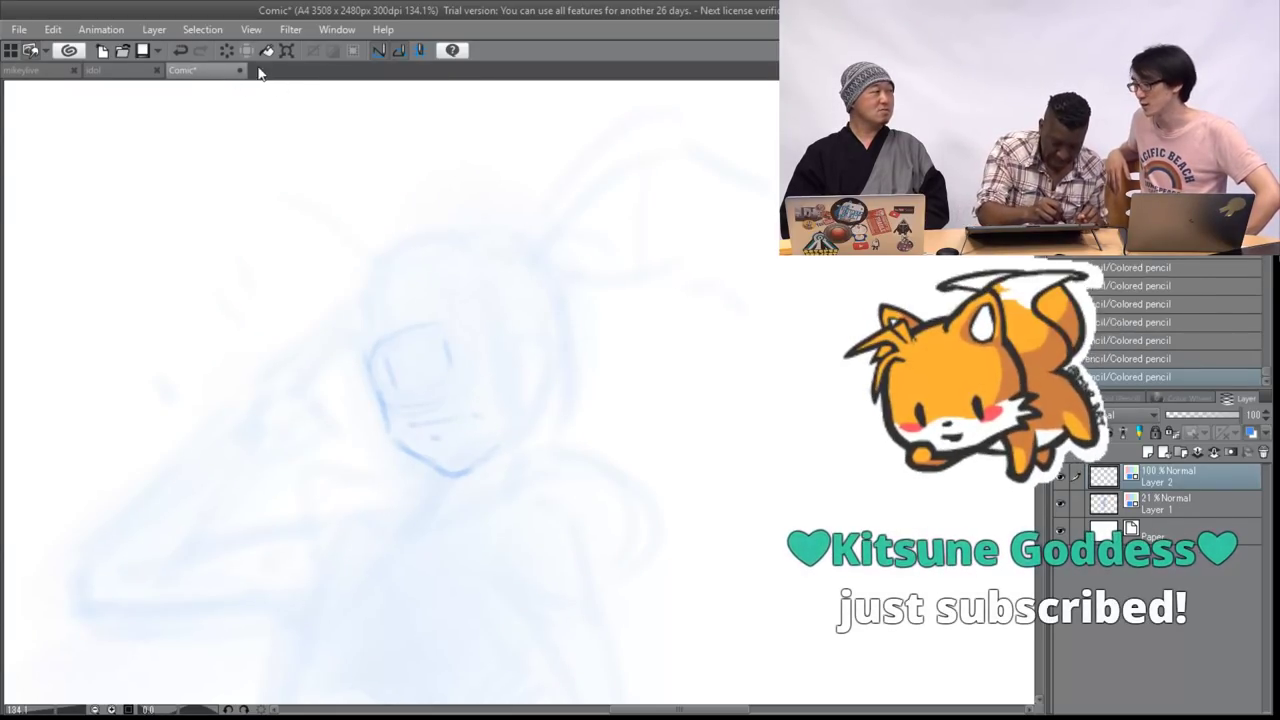
{"action": "key", "text": "ctrl+z"}
{"action": "key", "text": "ctrl+z"}
{"action": "key", "text": "ctrl+z"}
{"action": "key", "text": "ctrl+z"}
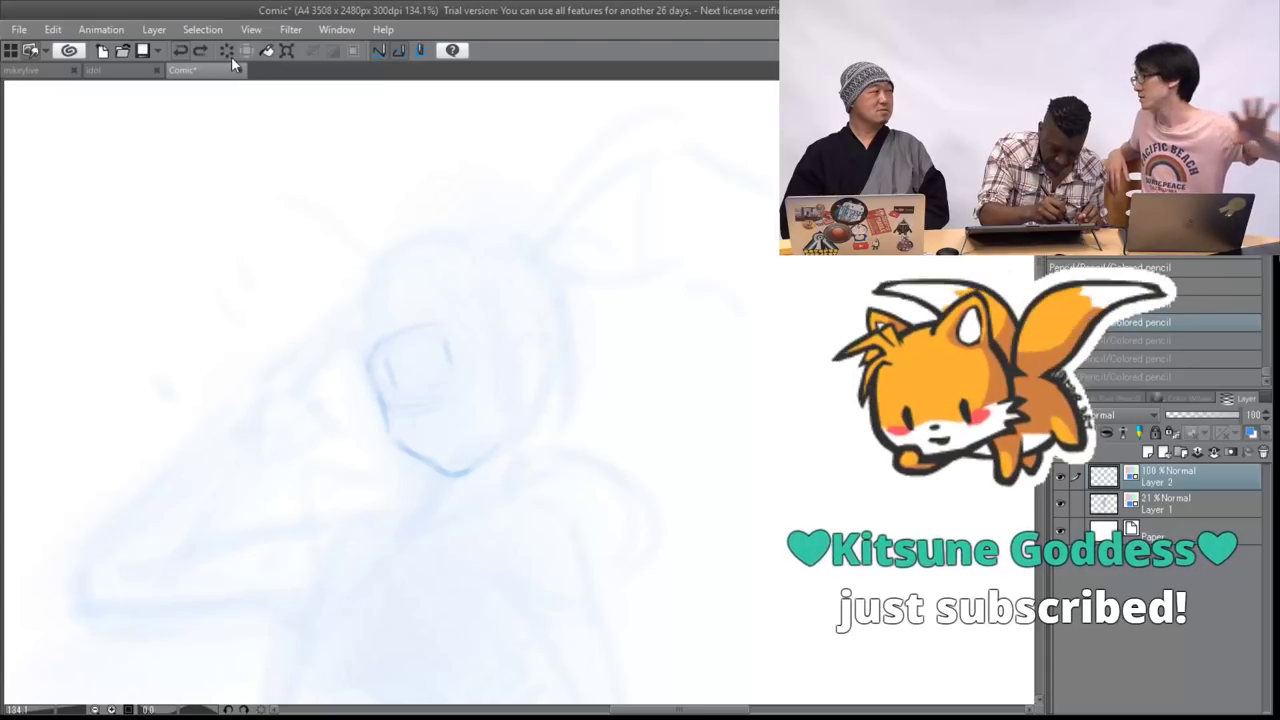
{"action": "key", "text": "ctrl+z"}
{"action": "key", "text": "ctrl+z"}
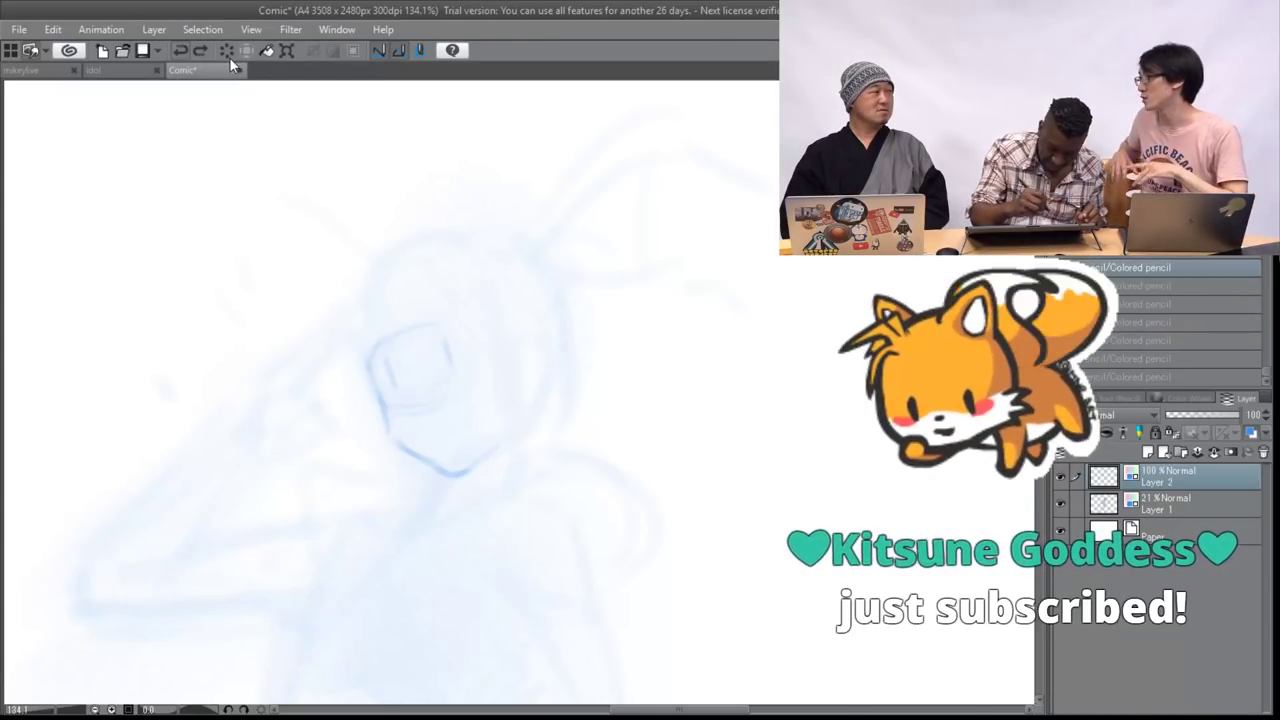
- Draw the cheek edge, forehead and rounded skull outline of the head over the faint gesture on Layer 2
{"action": "left_click_drag", "start_coordinate": [375, 384], "coordinate": [388, 430]}
{"action": "left_click_drag", "start_coordinate": [398, 250], "coordinate": [367, 350]}
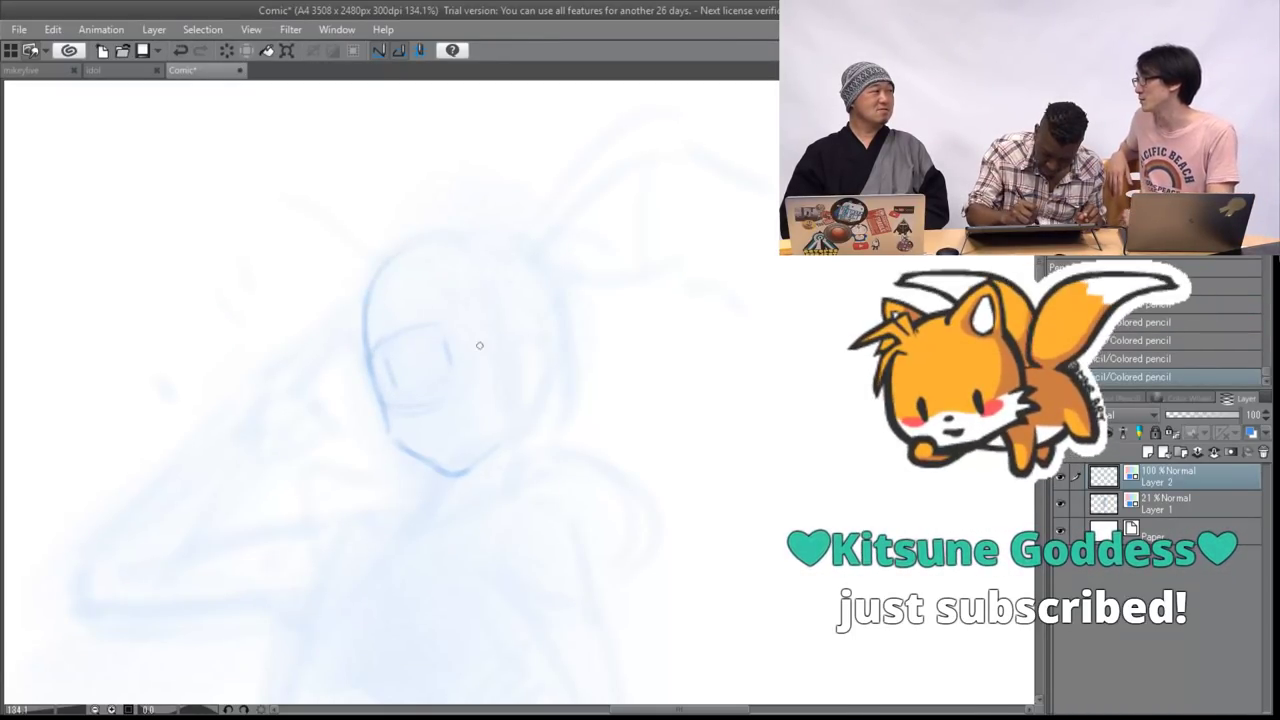
{"action": "mouse_move", "coordinate": [432, 256]}
{"action": "left_mouse_down"}
{"action": "mouse_move", "coordinate": [551, 291]}
{"action": "mouse_move", "coordinate": [562, 334]}
{"action": "left_mouse_up"}
{"action": "left_click_drag", "start_coordinate": [536, 276], "coordinate": [551, 334]}
- Draw both sides of the neck below the jaw and the small collar marks at its base
{"action": "left_click_drag", "start_coordinate": [450, 482], "coordinate": [427, 541]}
{"action": "mouse_move", "coordinate": [435, 469]}
{"action": "left_mouse_down"}
{"action": "mouse_move", "coordinate": [434, 518]}
{"action": "mouse_move", "coordinate": [474, 534]}
{"action": "left_mouse_up"}
{"action": "mouse_move", "coordinate": [396, 514]}
{"action": "left_mouse_down"}
{"action": "mouse_move", "coordinate": [417, 561]}
{"action": "mouse_move", "coordinate": [397, 511]}
{"action": "mouse_move", "coordinate": [436, 522]}
{"action": "left_mouse_up"}
{"action": "mouse_move", "coordinate": [511, 449]}
{"action": "left_mouse_down"}
{"action": "mouse_move", "coordinate": [500, 494]}
{"action": "mouse_move", "coordinate": [529, 524]}
{"action": "left_mouse_up"}
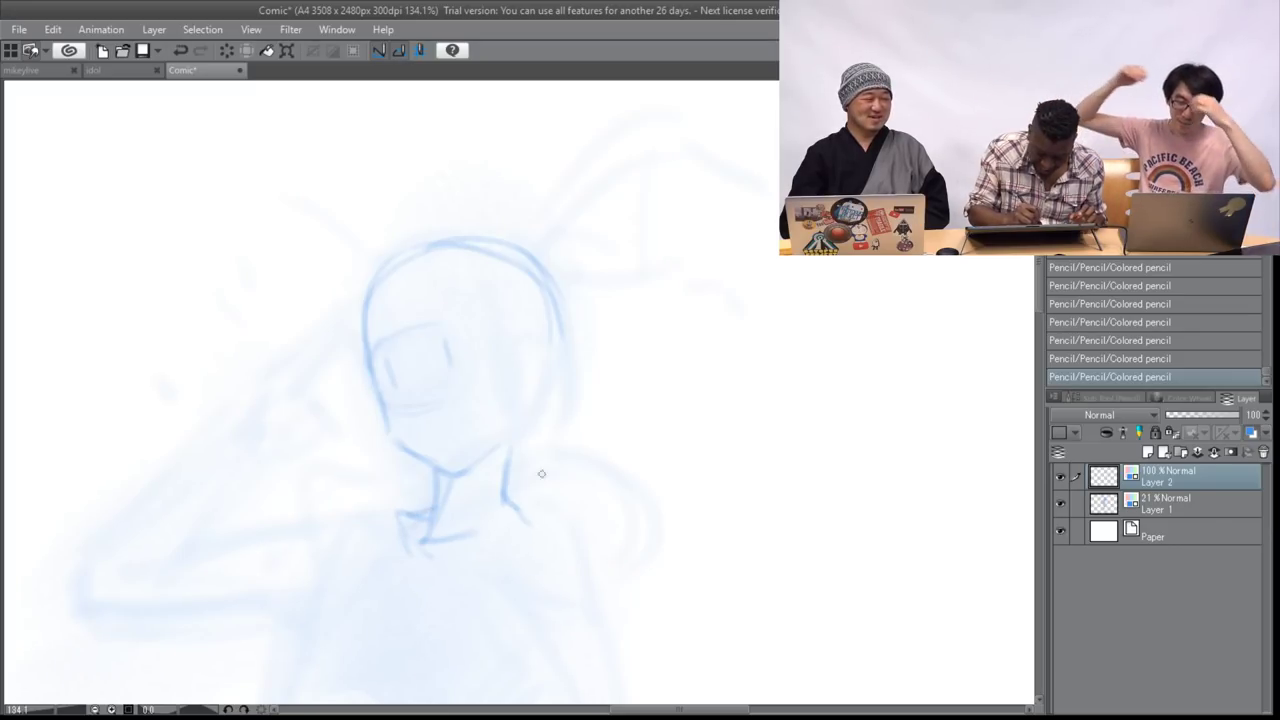
- Add the ear, reinforce the back of the skull, and extend the brow and lower-face guide curves
{"action": "left_click_drag", "start_coordinate": [528, 337], "coordinate": [518, 395]}
{"action": "left_click_drag", "start_coordinate": [530, 264], "coordinate": [554, 330]}
{"action": "left_click_drag", "start_coordinate": [403, 335], "coordinate": [474, 336]}
{"action": "left_click_drag", "start_coordinate": [377, 405], "coordinate": [472, 407]}
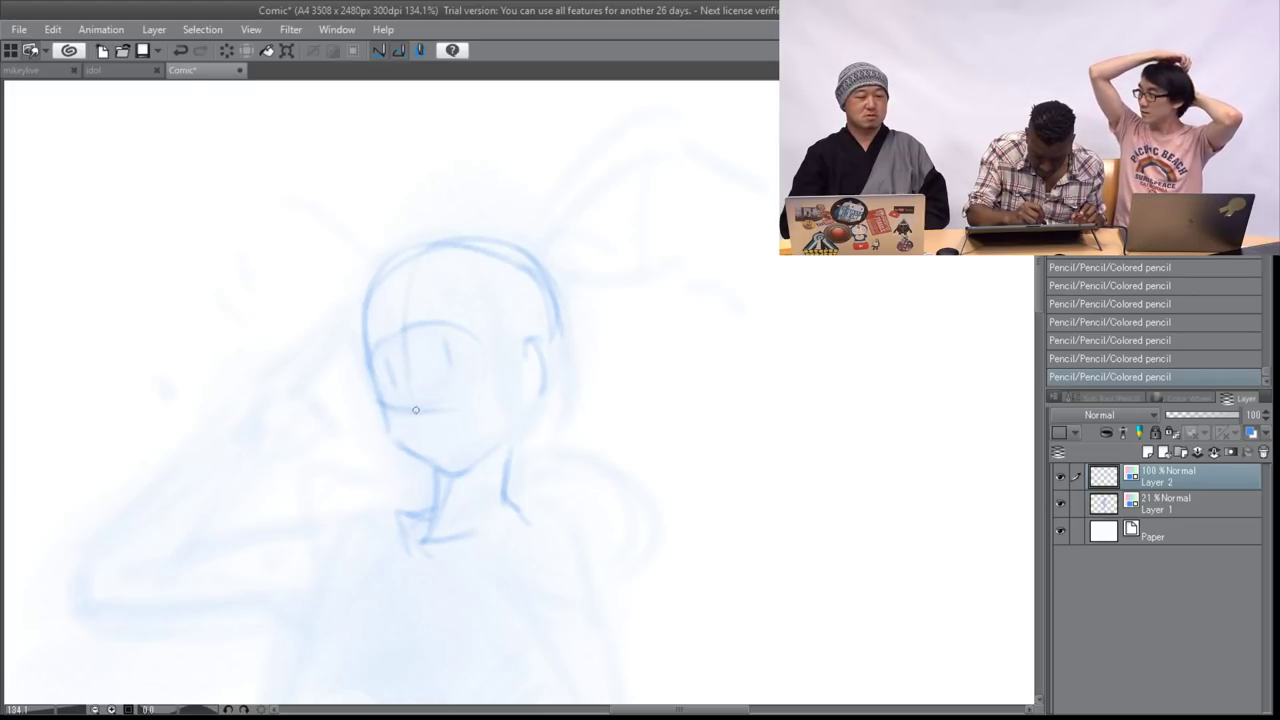
- Draw the short sleeve on the raised-arm shoulder and the side contour of the torso beneath it
{"action": "mouse_move", "coordinate": [480, 560]}
{"action": "left_mouse_down"}
{"action": "mouse_move", "coordinate": [528, 132]}
{"action": "mouse_move", "coordinate": [720, 555]}
{"action": "left_mouse_up"}
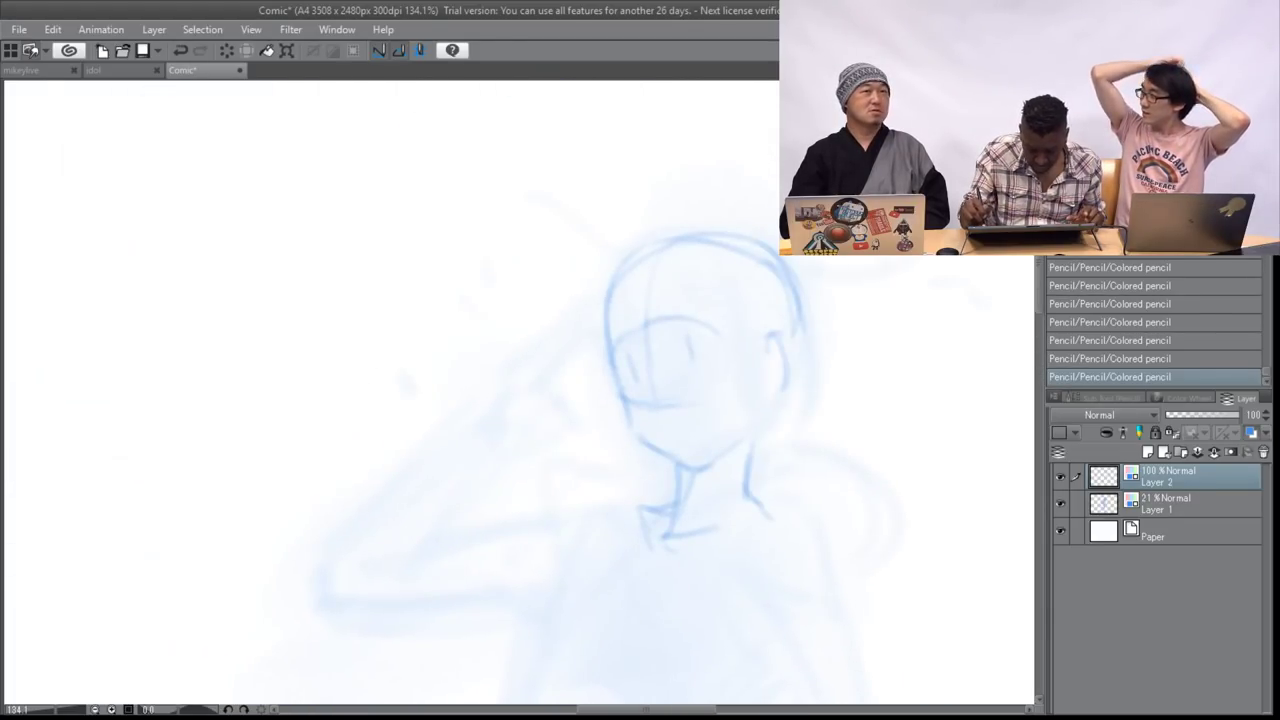
{"action": "mouse_move", "coordinate": [680, 480]}
{"action": "left_mouse_down"}
{"action": "mouse_move", "coordinate": [780, 393]}
{"action": "mouse_move", "coordinate": [562, 476]}
{"action": "left_mouse_up"}
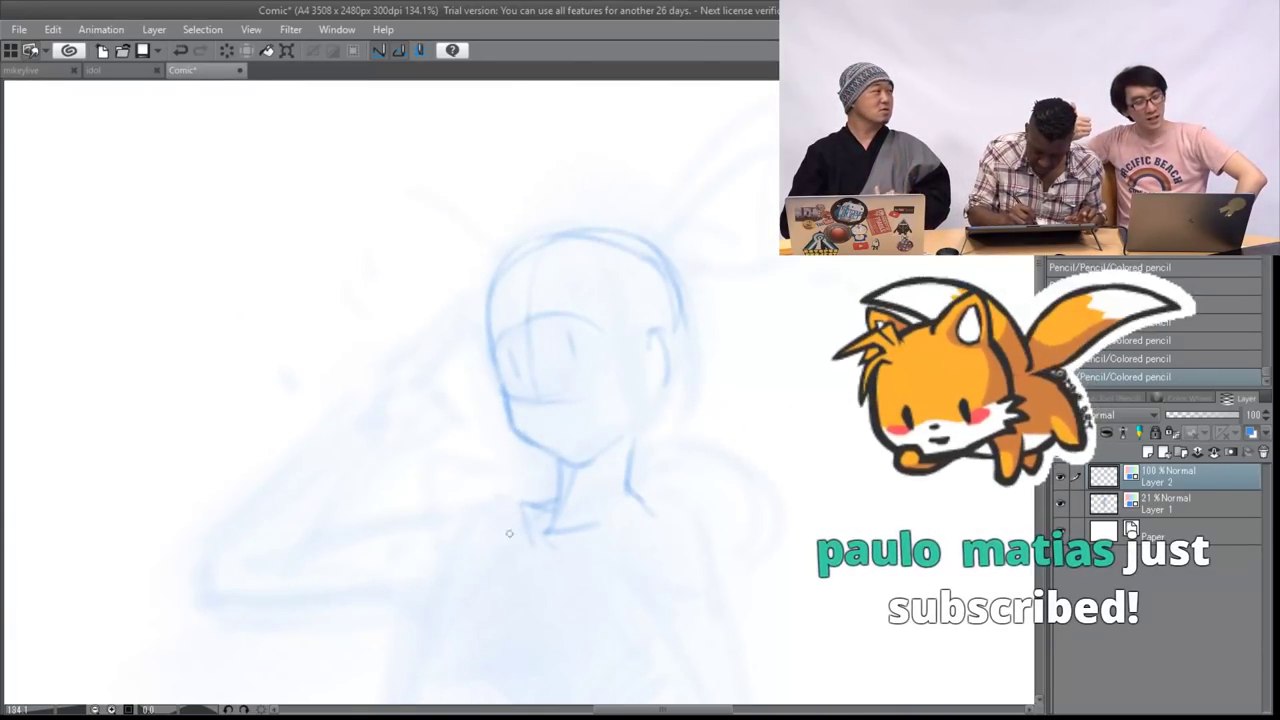
{"action": "mouse_move", "coordinate": [570, 500]}
{"action": "left_mouse_down"}
{"action": "mouse_move", "coordinate": [424, 250]}
{"action": "mouse_move", "coordinate": [425, 280]}
{"action": "left_mouse_up"}
{"action": "left_click_drag", "start_coordinate": [308, 340], "coordinate": [270, 466]}
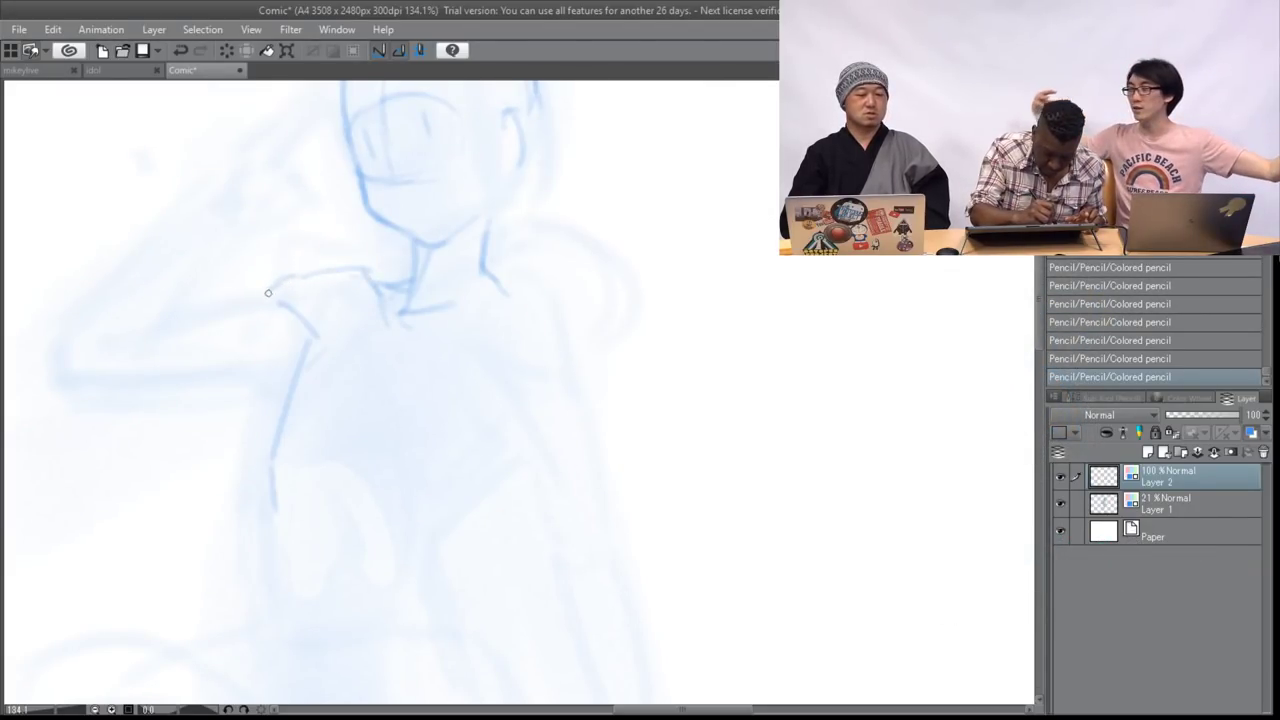
{"action": "left_click_drag", "start_coordinate": [268, 292], "coordinate": [359, 278]}
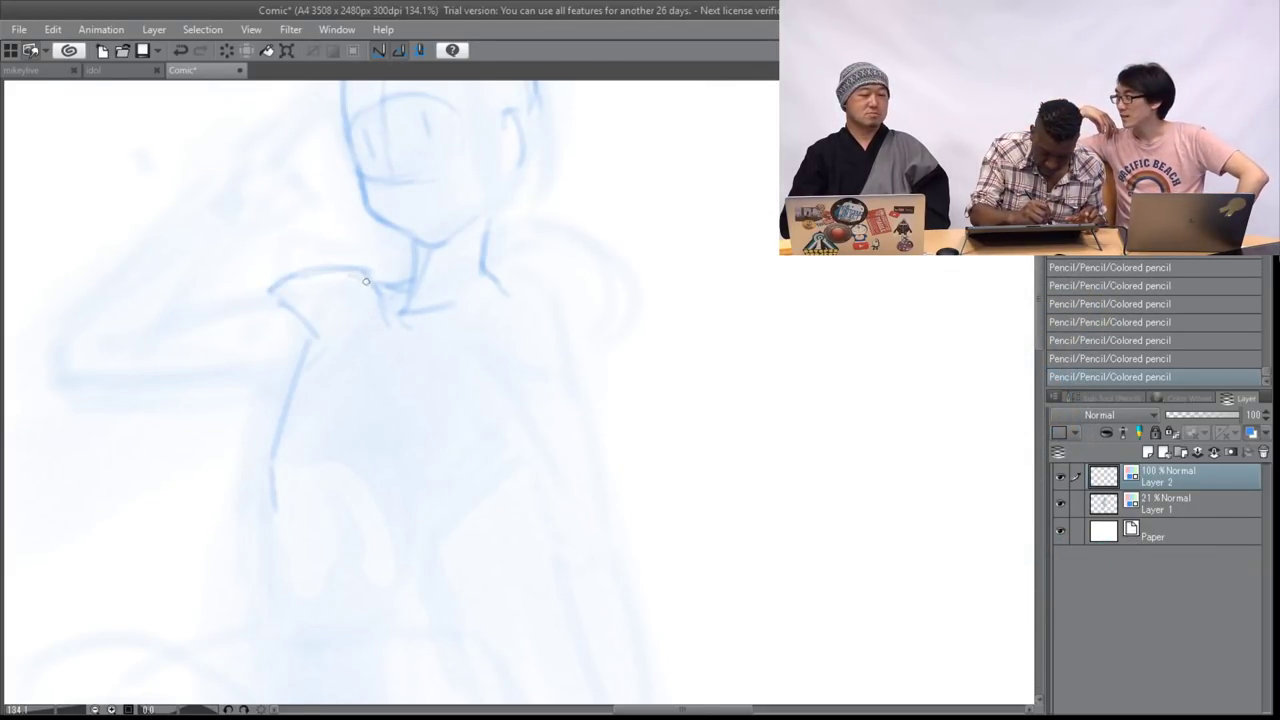
{"action": "left_click_drag", "start_coordinate": [272, 505], "coordinate": [275, 560]}
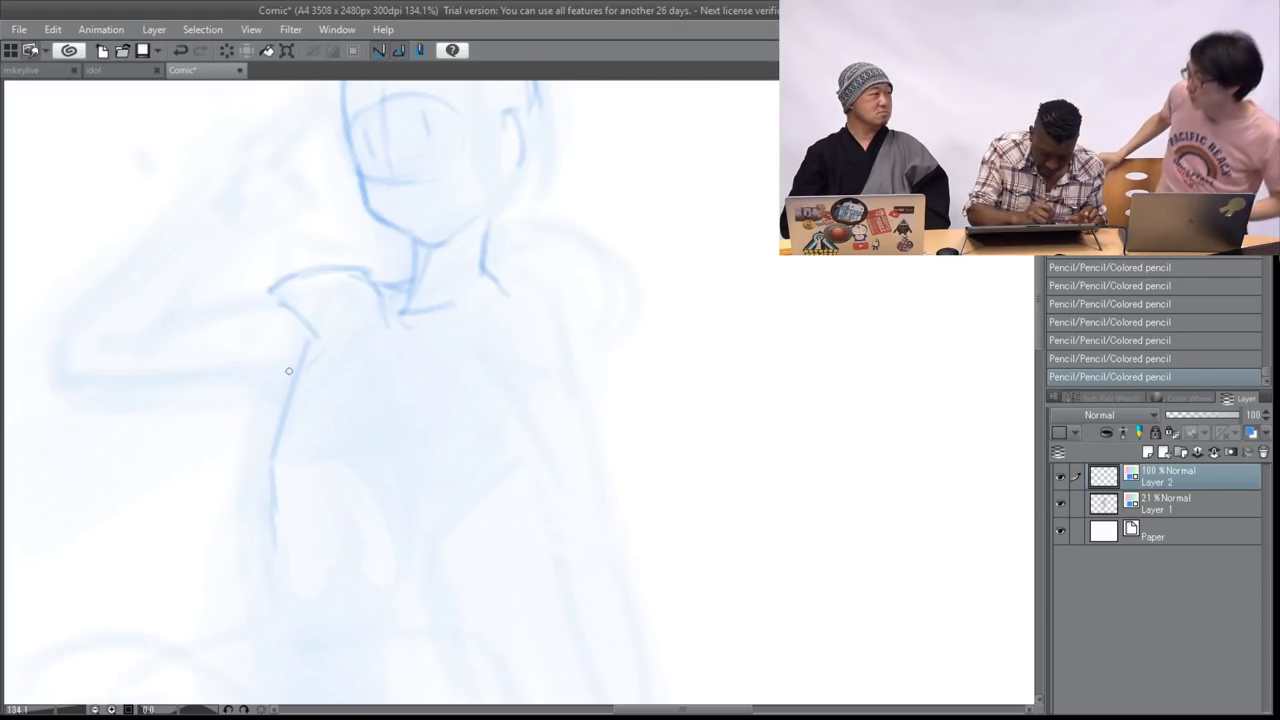
{"action": "left_click_drag", "start_coordinate": [280, 362], "coordinate": [273, 456]}
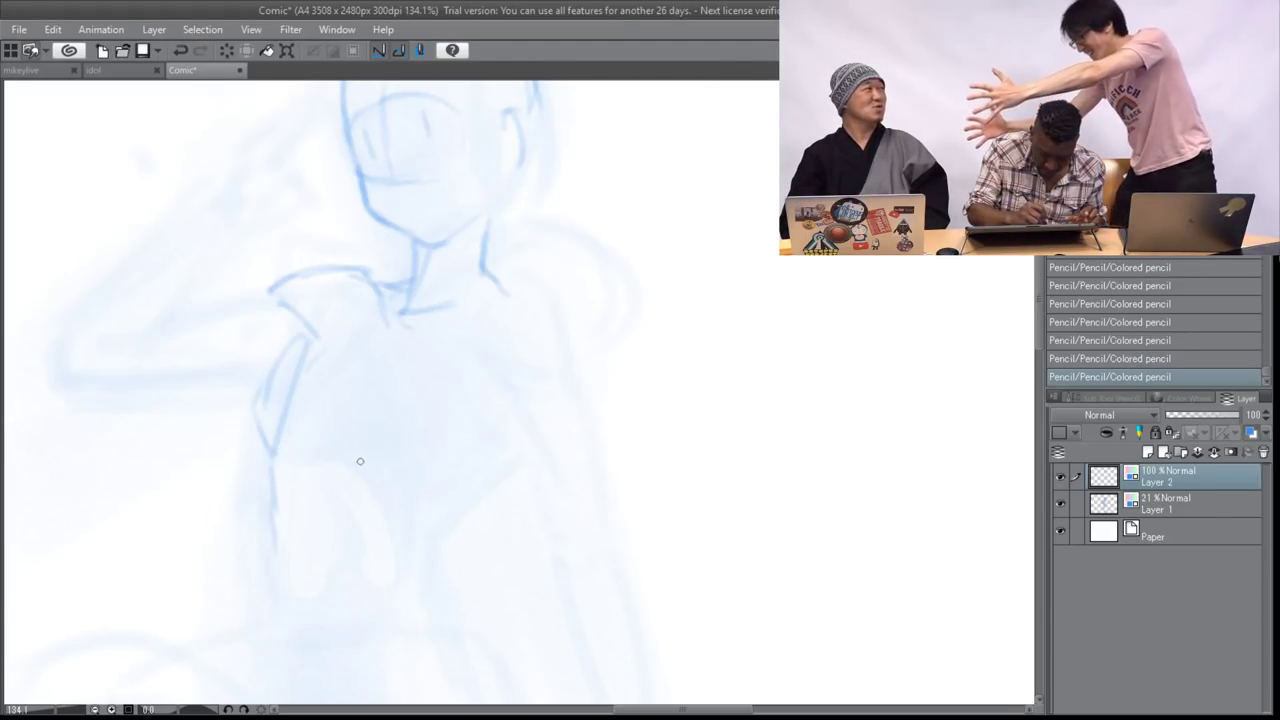
- Sketch the chest contours and neckline, and outline the other shoulder and the lowered upper arm
{"action": "left_click_drag", "start_coordinate": [381, 312], "coordinate": [332, 430]}
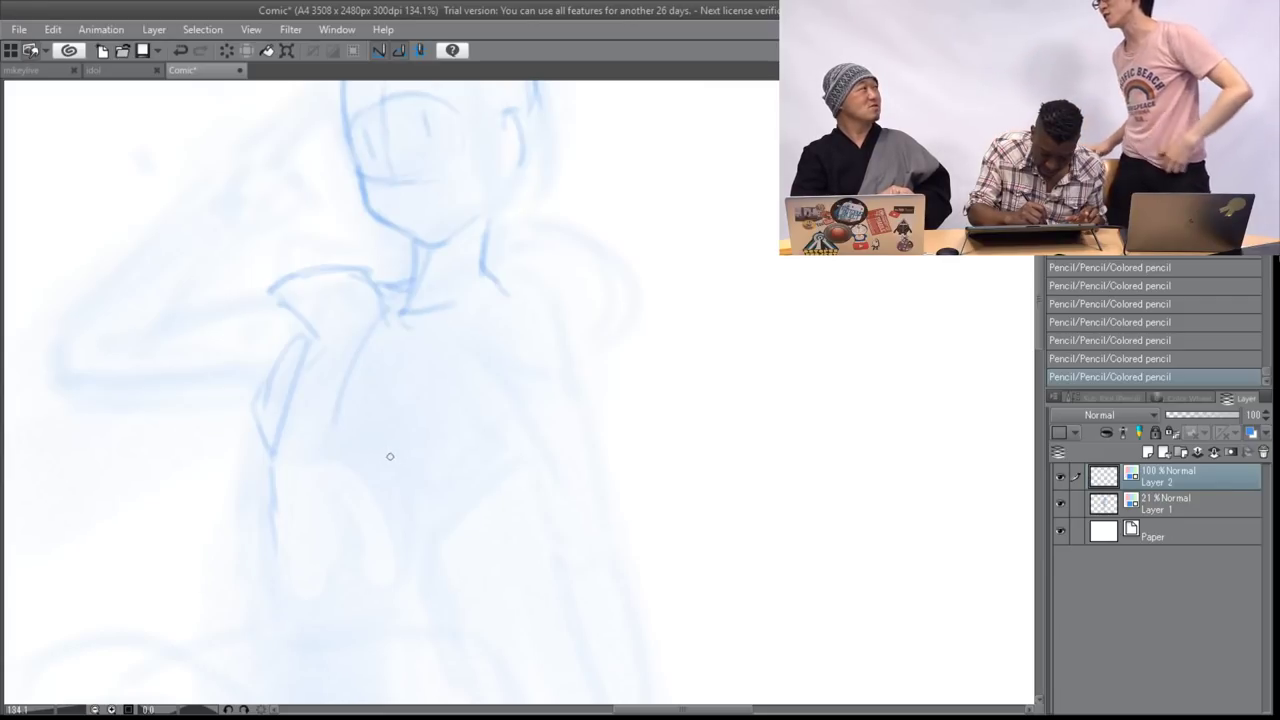
{"action": "left_click_drag", "start_coordinate": [376, 471], "coordinate": [432, 445]}
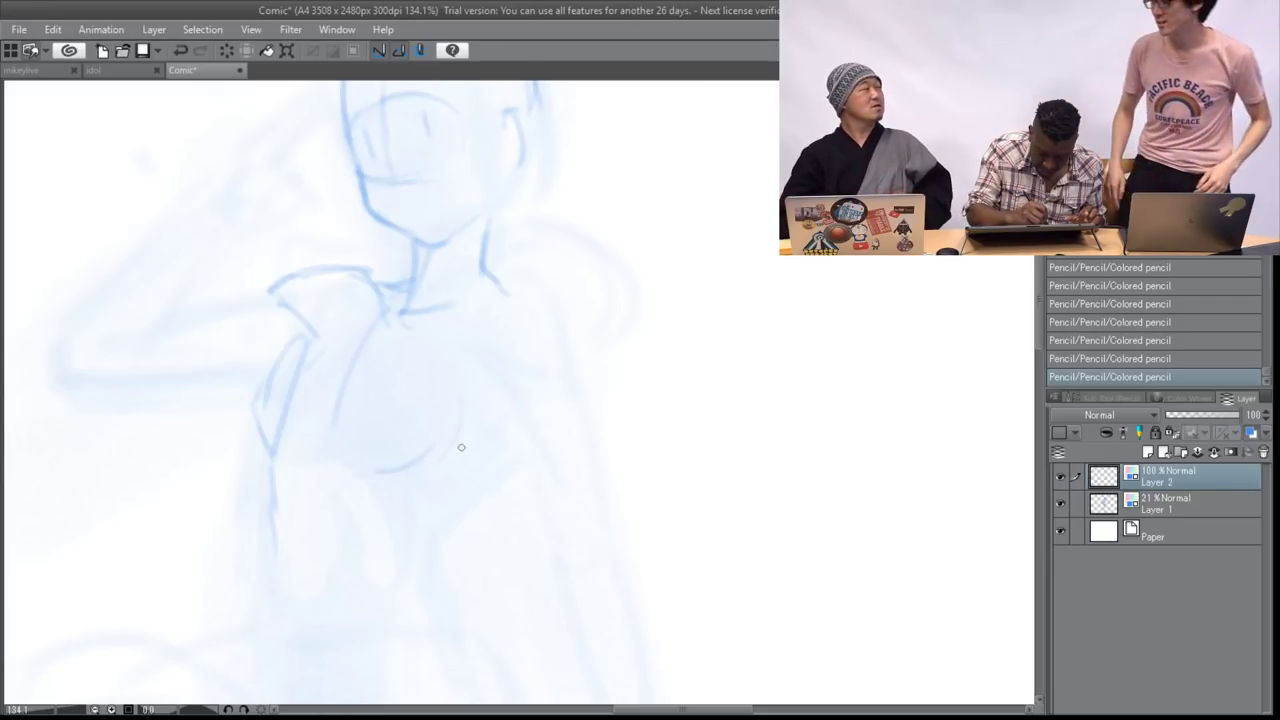
{"action": "mouse_move", "coordinate": [431, 319]}
{"action": "left_mouse_down"}
{"action": "mouse_move", "coordinate": [562, 331]}
{"action": "mouse_move", "coordinate": [592, 400]}
{"action": "left_mouse_up"}
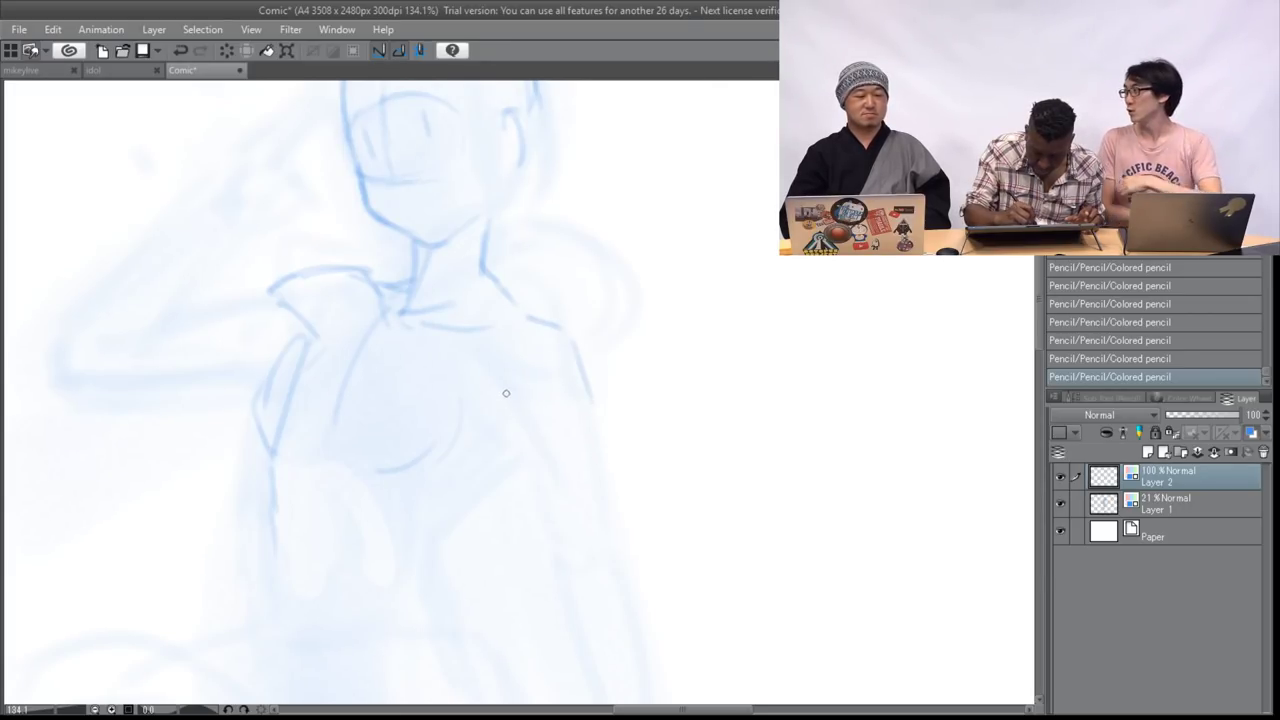
{"action": "left_click_drag", "start_coordinate": [509, 376], "coordinate": [549, 507]}
{"action": "left_click_drag", "start_coordinate": [587, 389], "coordinate": [607, 527]}
{"action": "left_click_drag", "start_coordinate": [400, 380], "coordinate": [498, 524]}
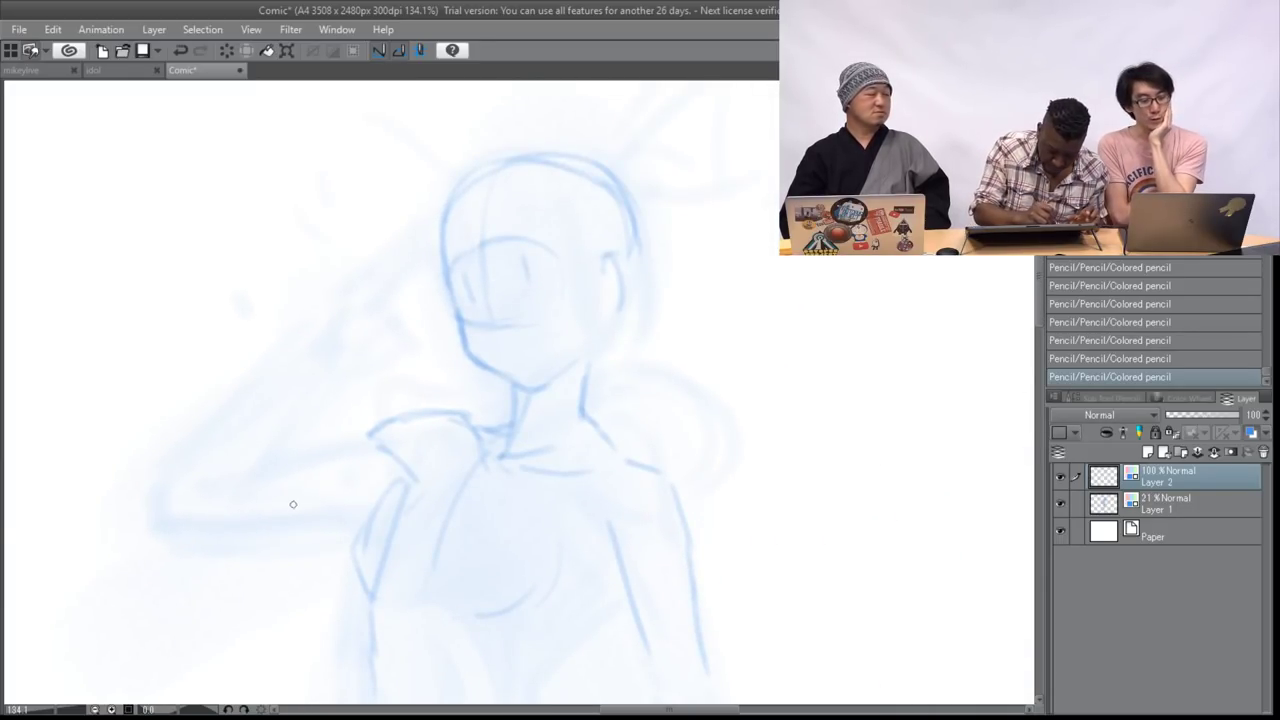
- Outline the raised arm from sleeve to bent elbow and forearm, and block in its wrist and hand
{"action": "left_click_drag", "start_coordinate": [173, 521], "coordinate": [343, 509]}
{"action": "mouse_move", "coordinate": [367, 441]}
{"action": "left_mouse_down"}
{"action": "mouse_move", "coordinate": [255, 466]}
{"action": "mouse_move", "coordinate": [365, 439]}
{"action": "left_mouse_up"}
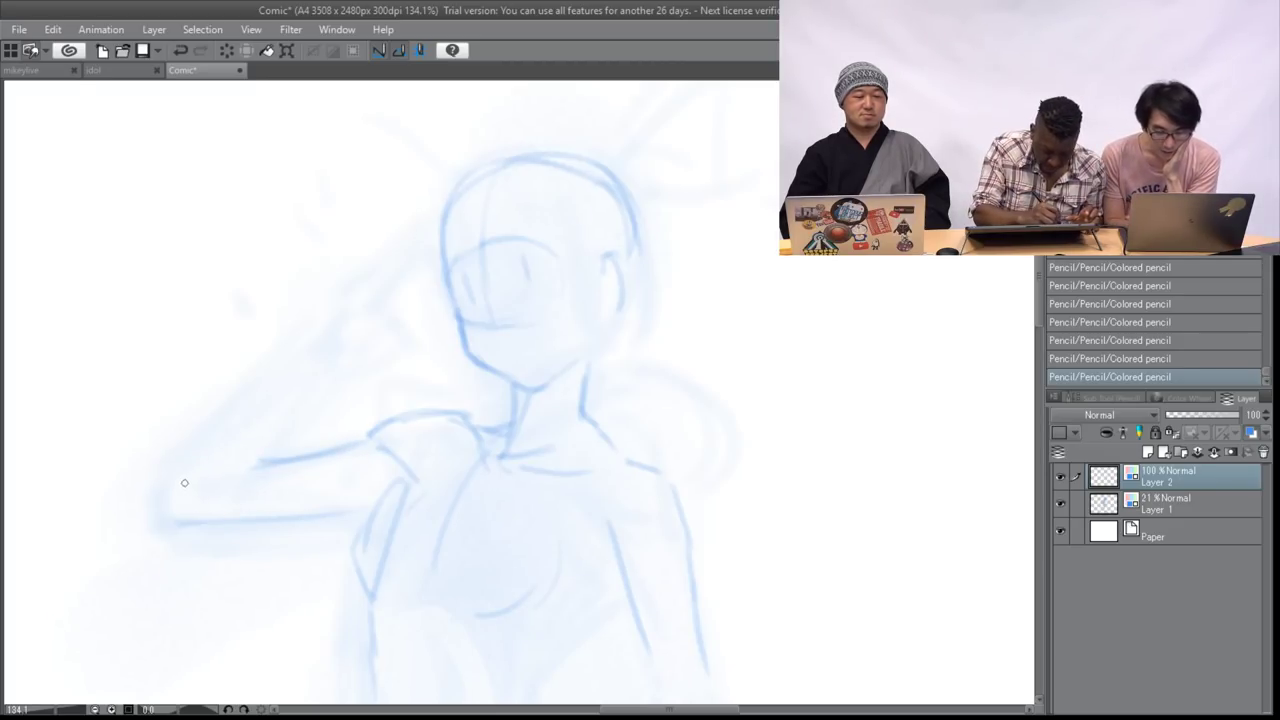
{"action": "left_click_drag", "start_coordinate": [176, 474], "coordinate": [297, 361]}
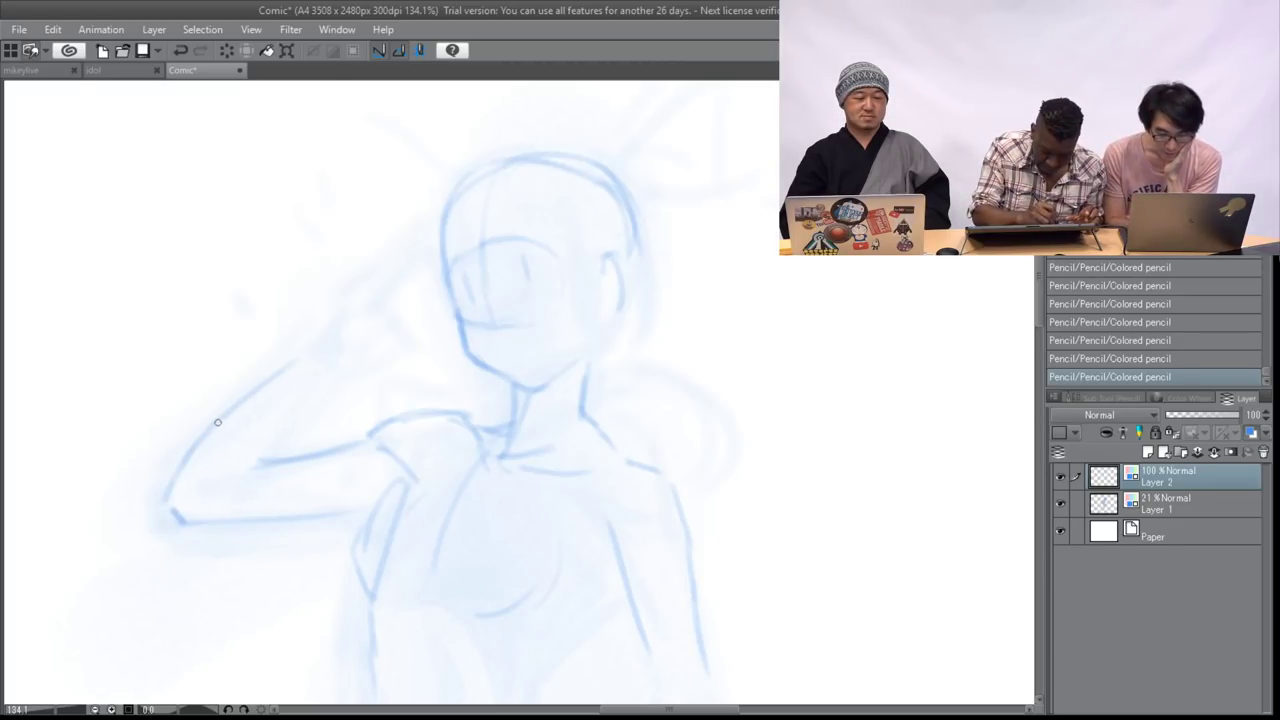
{"action": "left_click_drag", "start_coordinate": [235, 490], "coordinate": [328, 390]}
{"action": "mouse_move", "coordinate": [248, 391]}
{"action": "left_mouse_down"}
{"action": "mouse_move", "coordinate": [363, 371]}
{"action": "mouse_move", "coordinate": [344, 375]}
{"action": "mouse_move", "coordinate": [324, 340]}
{"action": "mouse_move", "coordinate": [342, 387]}
{"action": "left_mouse_up"}
{"action": "left_click_drag", "start_coordinate": [338, 319], "coordinate": [352, 328]}
{"action": "mouse_move", "coordinate": [346, 385]}
{"action": "left_mouse_down"}
{"action": "mouse_move", "coordinate": [380, 345]}
{"action": "mouse_move", "coordinate": [372, 302]}
{"action": "mouse_move", "coordinate": [427, 310]}
{"action": "mouse_move", "coordinate": [368, 331]}
{"action": "left_mouse_up"}
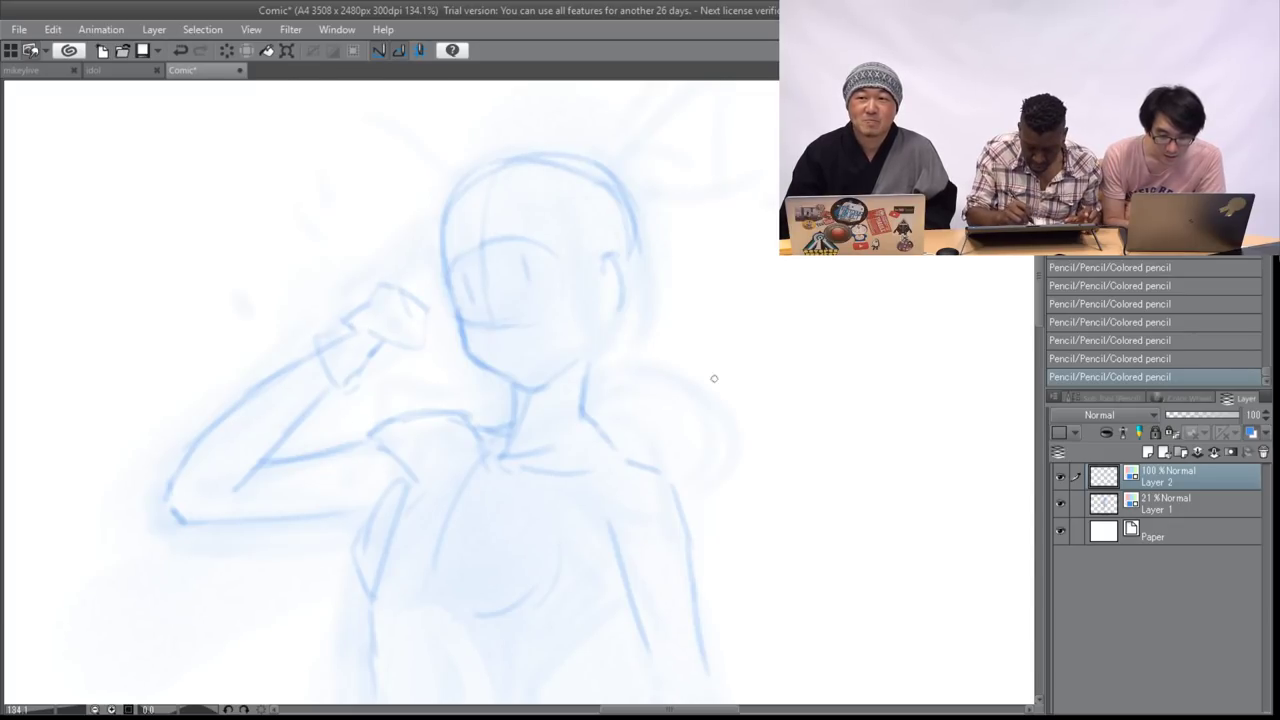
- Reinforce the raised-arm shoulder line and the upper-arm edges where they meet the sleeve
{"action": "mouse_move", "coordinate": [540, 450]}
{"action": "left_mouse_down"}
{"action": "mouse_move", "coordinate": [440, 256]}
{"action": "mouse_move", "coordinate": [490, 256]}
{"action": "mouse_move", "coordinate": [492, 304]}
{"action": "left_mouse_up"}
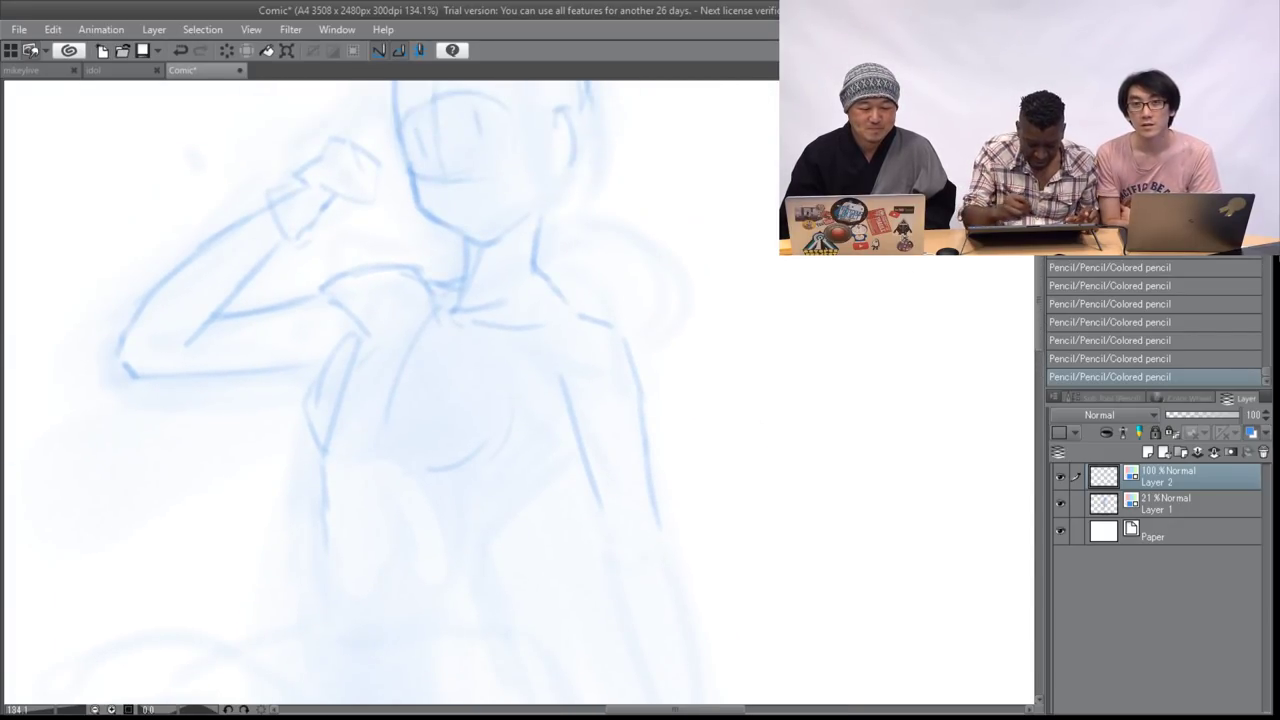
{"action": "left_click_drag", "start_coordinate": [409, 271], "coordinate": [436, 284]}
{"action": "left_click_drag", "start_coordinate": [324, 288], "coordinate": [362, 275]}
{"action": "left_click_drag", "start_coordinate": [242, 308], "coordinate": [300, 297]}
{"action": "left_click_drag", "start_coordinate": [287, 361], "coordinate": [340, 360]}
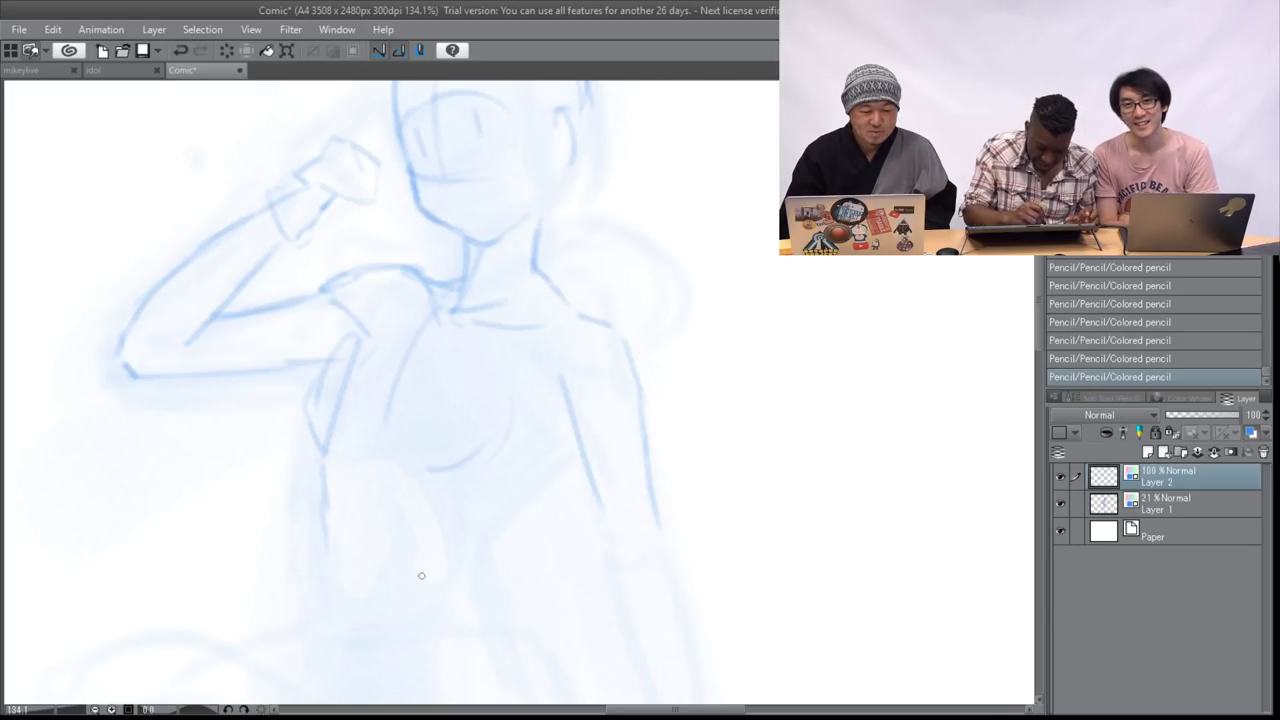
- Draw the torso edge from the lowered arm's armpit into the waist, flare the hip, and extend the opposite side
{"action": "mouse_move", "coordinate": [480, 460]}
{"action": "left_mouse_down"}
{"action": "mouse_move", "coordinate": [505, 245]}
{"action": "mouse_move", "coordinate": [528, 312]}
{"action": "left_mouse_up"}
{"action": "mouse_move", "coordinate": [609, 270]}
{"action": "left_mouse_down"}
{"action": "mouse_move", "coordinate": [524, 386]}
{"action": "mouse_move", "coordinate": [555, 468]}
{"action": "left_mouse_up"}
{"action": "left_click_drag", "start_coordinate": [527, 402], "coordinate": [593, 482]}
{"action": "left_click_drag", "start_coordinate": [371, 358], "coordinate": [378, 412]}
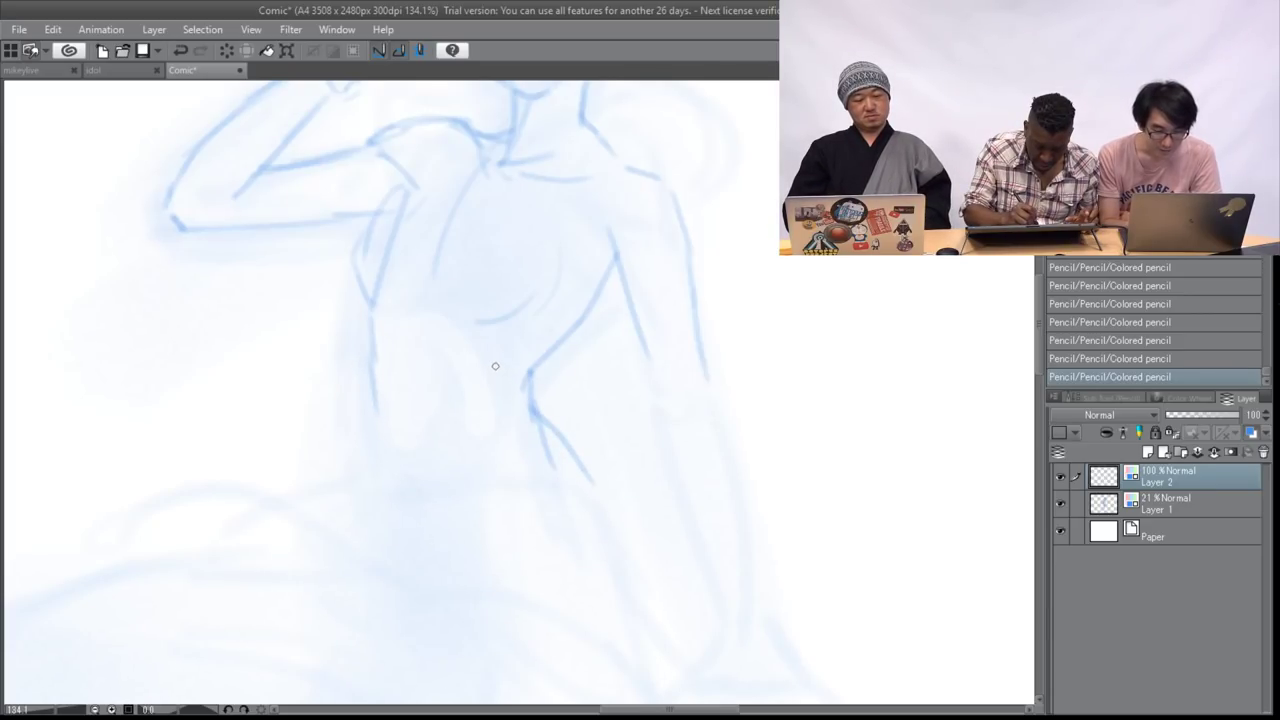
- Draw the curved shirt hem across the waist and the short sleeve with its cuff on the lowered arm
{"action": "mouse_move", "coordinate": [347, 390]}
{"action": "left_mouse_down"}
{"action": "mouse_move", "coordinate": [374, 371]}
{"action": "mouse_move", "coordinate": [550, 403]}
{"action": "mouse_move", "coordinate": [374, 407]}
{"action": "left_mouse_up"}
{"action": "left_click_drag", "start_coordinate": [536, 400], "coordinate": [561, 350]}
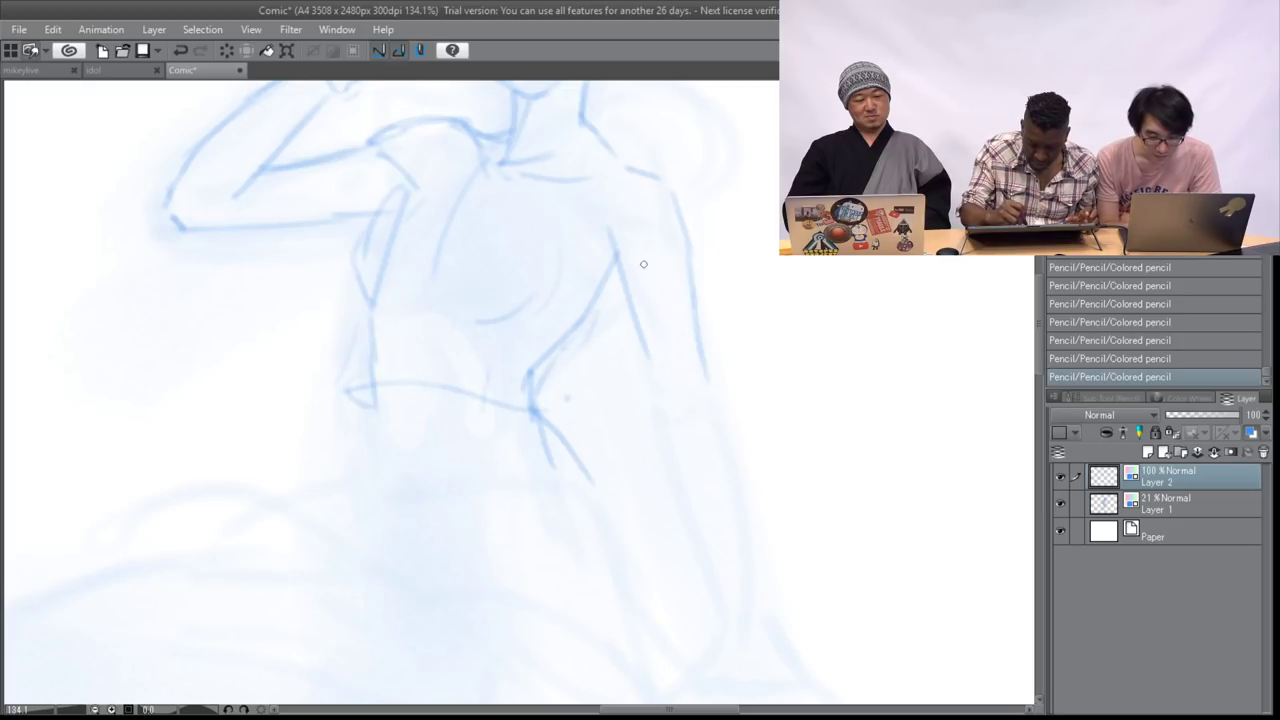
{"action": "left_click_drag", "start_coordinate": [620, 313], "coordinate": [735, 290]}
{"action": "left_click_drag", "start_coordinate": [692, 202], "coordinate": [719, 281]}
- Sketch the hair outline sweeping over the top of the head and down beside the face
{"action": "mouse_move", "coordinate": [600, 318]}
{"action": "left_mouse_down"}
{"action": "mouse_move", "coordinate": [635, 328]}
{"action": "mouse_move", "coordinate": [680, 698]}
{"action": "mouse_move", "coordinate": [664, 573]}
{"action": "mouse_move", "coordinate": [426, 676]}
{"action": "mouse_move", "coordinate": [448, 697]}
{"action": "left_mouse_up"}
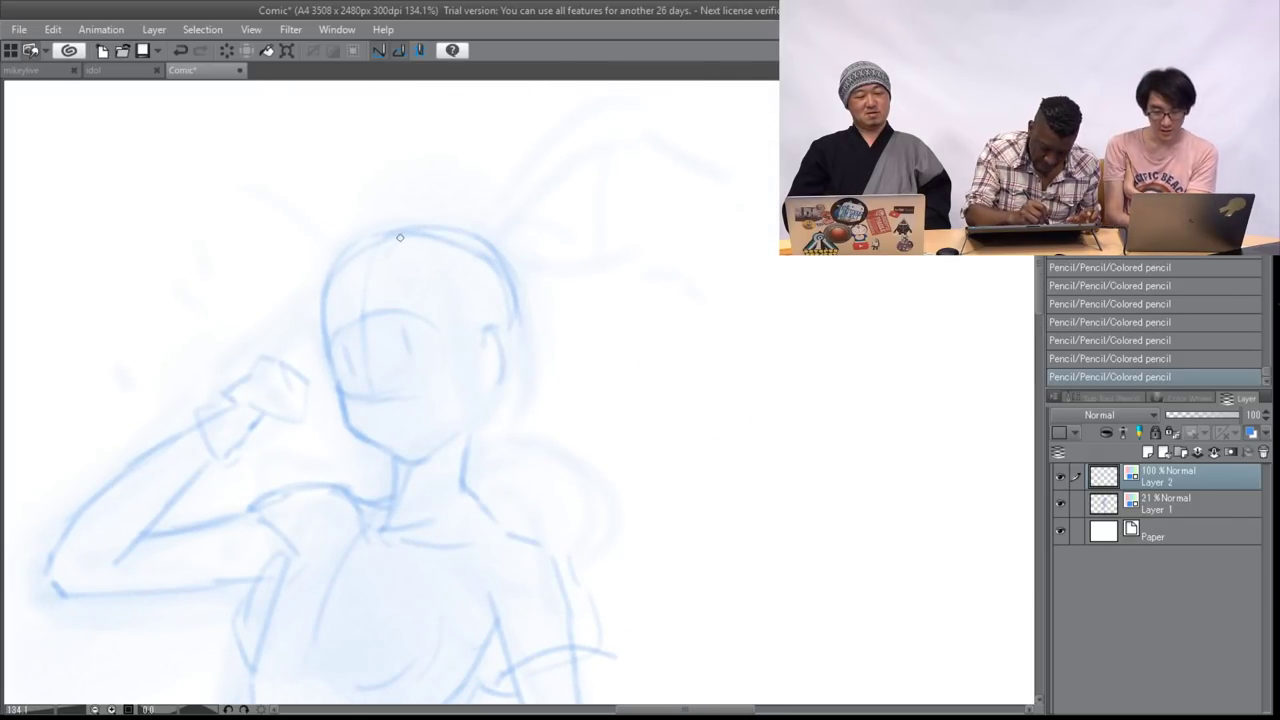
{"action": "left_click_drag", "start_coordinate": [372, 212], "coordinate": [292, 290]}
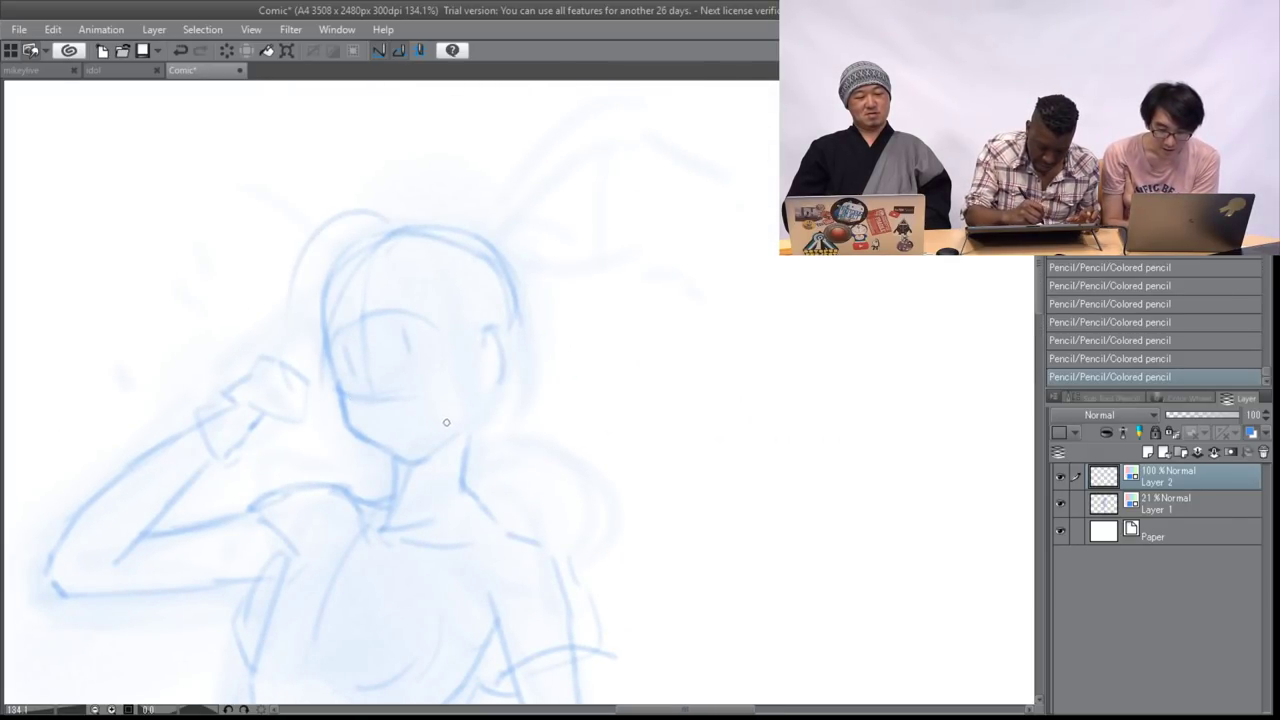
{"action": "mouse_move", "coordinate": [560, 332]}
{"action": "left_mouse_down"}
{"action": "mouse_move", "coordinate": [681, 294]}
{"action": "mouse_move", "coordinate": [700, 474]}
{"action": "left_mouse_up"}
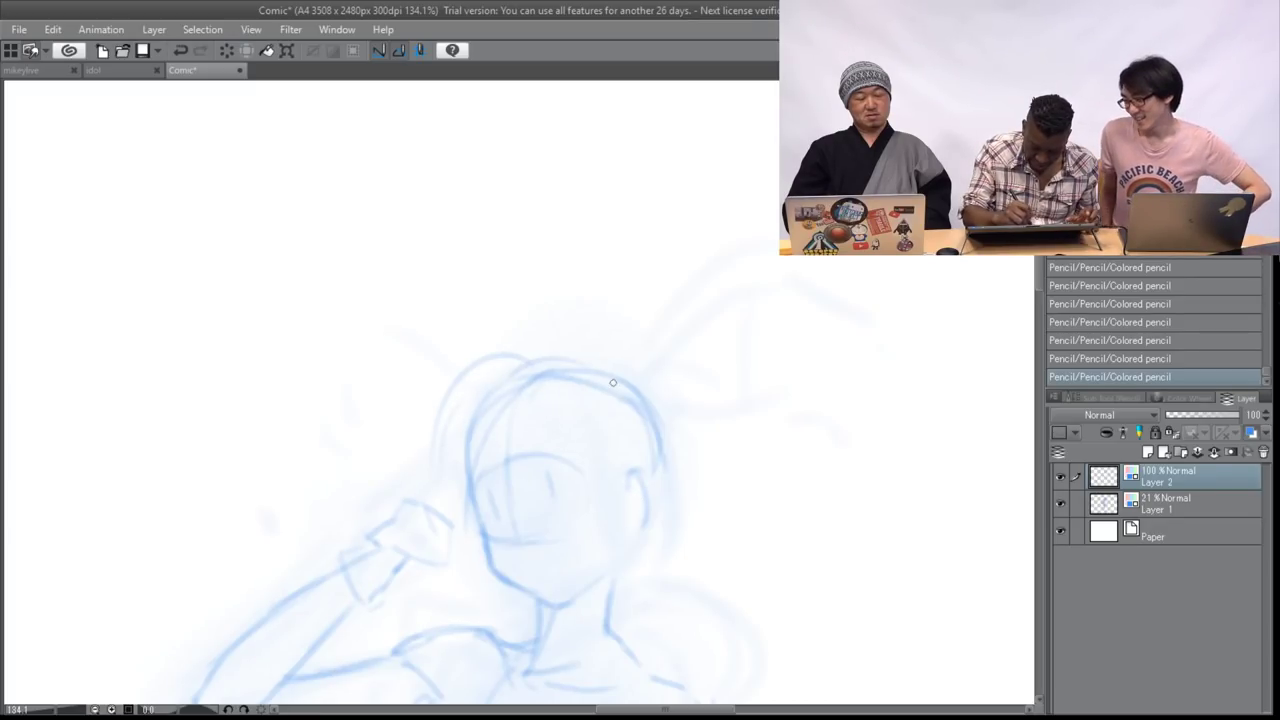
- Draw the shirt's neckline across the upper chest to the shoulder and add the collar edge beside the neck
{"action": "mouse_move", "coordinate": [560, 580]}
{"action": "left_mouse_down"}
{"action": "mouse_move", "coordinate": [643, 240]}
{"action": "mouse_move", "coordinate": [370, 208]}
{"action": "mouse_move", "coordinate": [368, 332]}
{"action": "mouse_move", "coordinate": [298, 261]}
{"action": "left_mouse_up"}
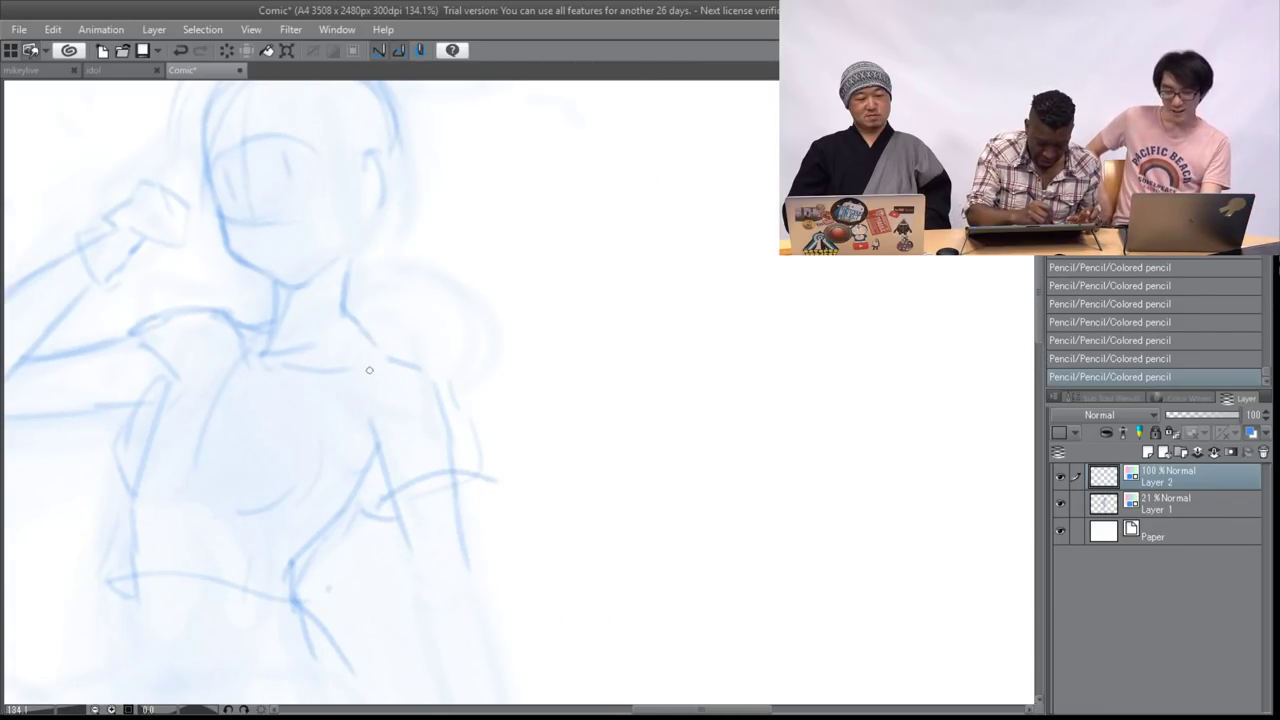
{"action": "left_click_drag", "start_coordinate": [238, 397], "coordinate": [384, 352]}
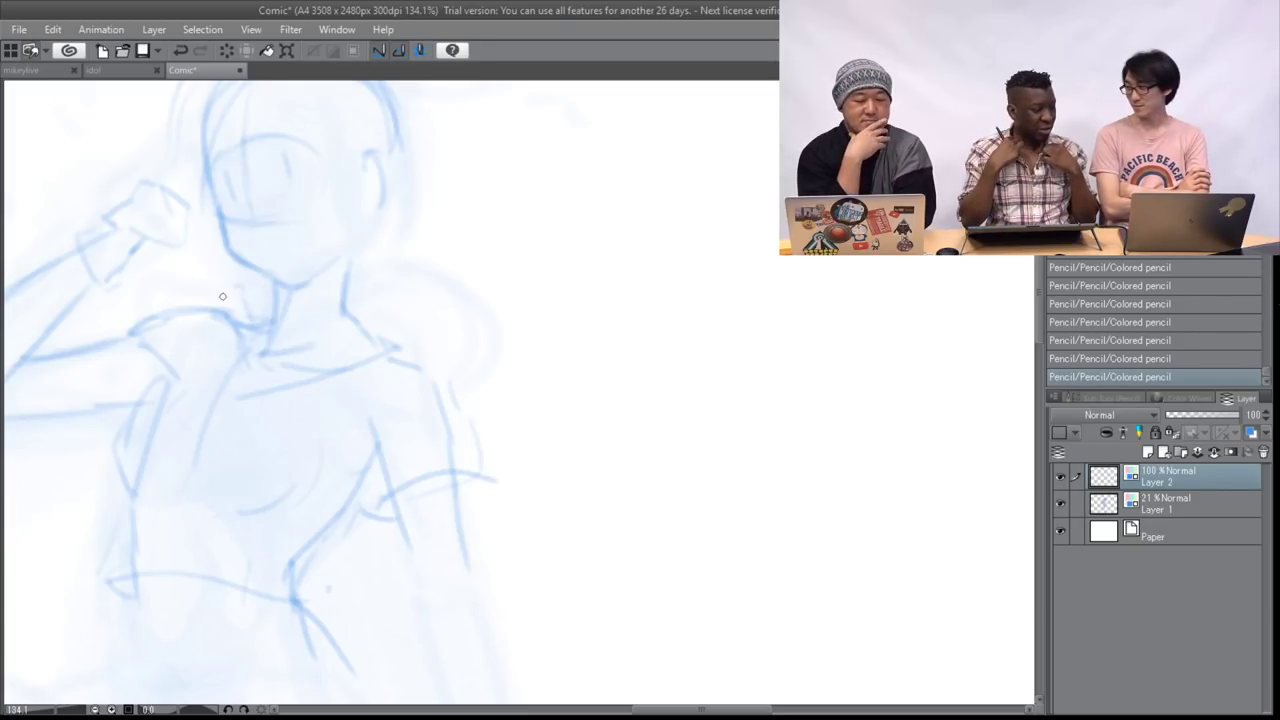
{"action": "left_click_drag", "start_coordinate": [223, 296], "coordinate": [343, 391]}
- Extend the bare waist below the shirt hem and draw the curved waistband across the hips
{"action": "mouse_move", "coordinate": [449, 684]}
{"action": "left_mouse_down"}
{"action": "mouse_move", "coordinate": [257, 543]}
{"action": "mouse_move", "coordinate": [233, 540]}
{"action": "left_mouse_up"}
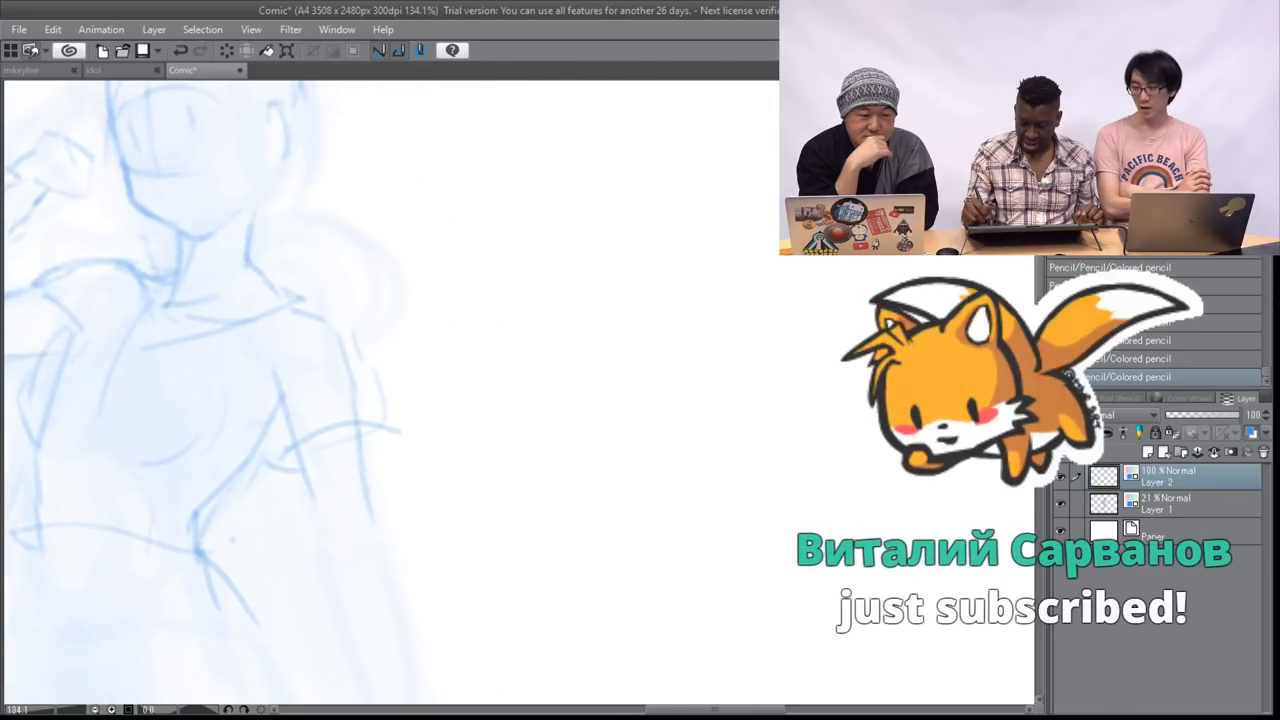
{"action": "scroll", "coordinate": [505, 370], "scroll_direction": "down", "scroll_amount": 5}
{"action": "mouse_move", "coordinate": [342, 458]}
{"action": "left_mouse_down"}
{"action": "mouse_move", "coordinate": [342, 372]}
{"action": "mouse_move", "coordinate": [366, 404]}
{"action": "mouse_move", "coordinate": [552, 360]}
{"action": "mouse_move", "coordinate": [506, 368]}
{"action": "mouse_move", "coordinate": [530, 404]}
{"action": "left_mouse_up"}
{"action": "scroll", "coordinate": [505, 382], "scroll_direction": "up", "scroll_amount": 5}
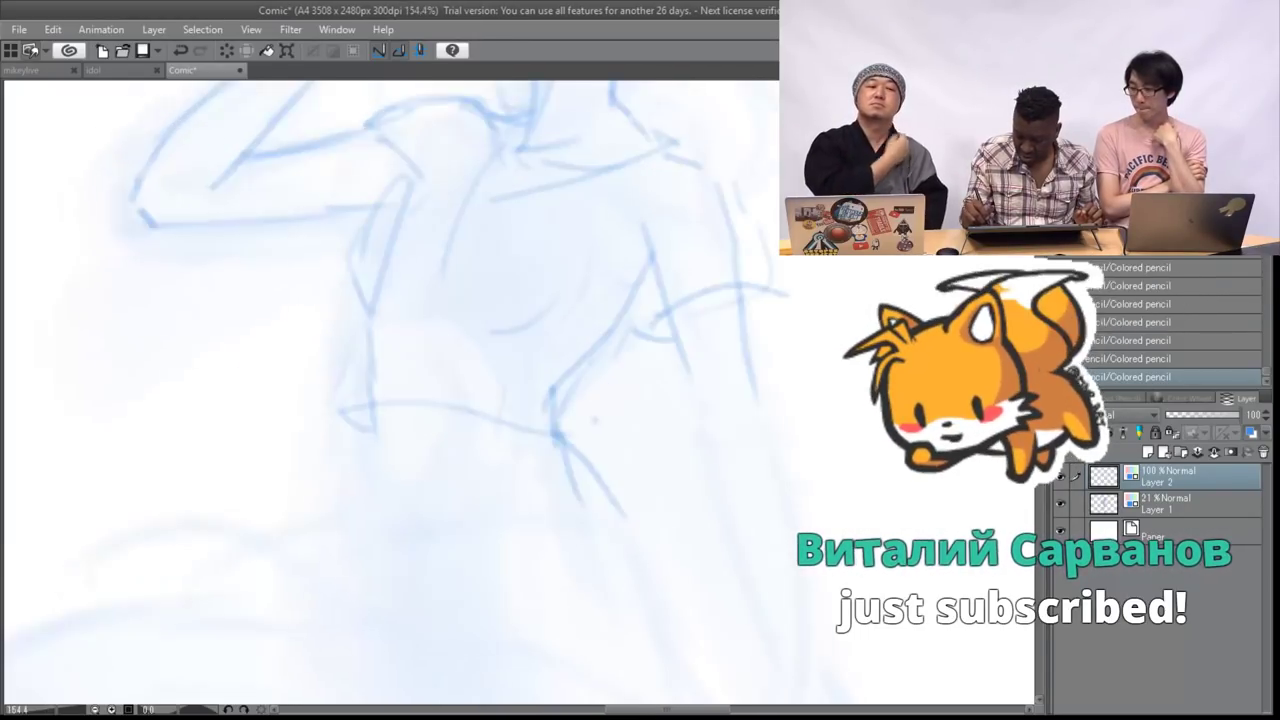
{"action": "scroll", "coordinate": [545, 424], "scroll_direction": "down", "scroll_amount": 4}
{"action": "left_click_drag", "start_coordinate": [579, 421], "coordinate": [641, 408]}
{"action": "left_click_drag", "start_coordinate": [493, 404], "coordinate": [506, 470]}
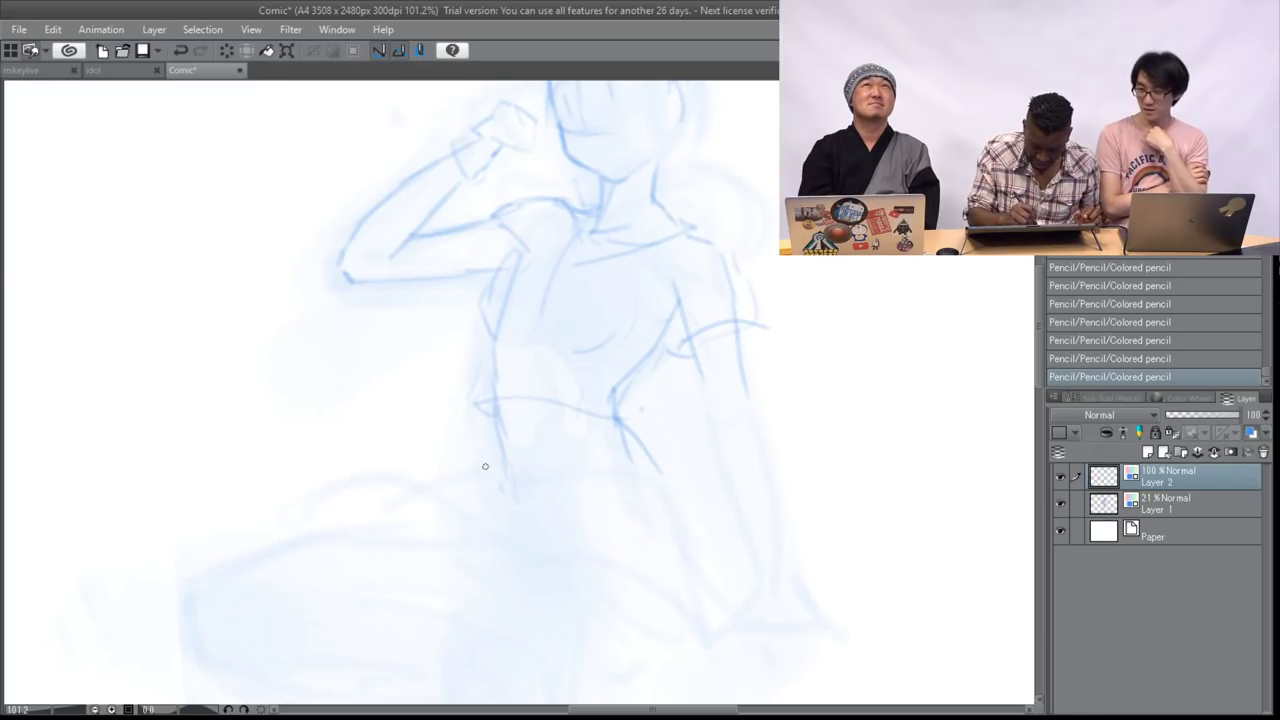
{"action": "left_click_drag", "start_coordinate": [530, 494], "coordinate": [593, 476]}
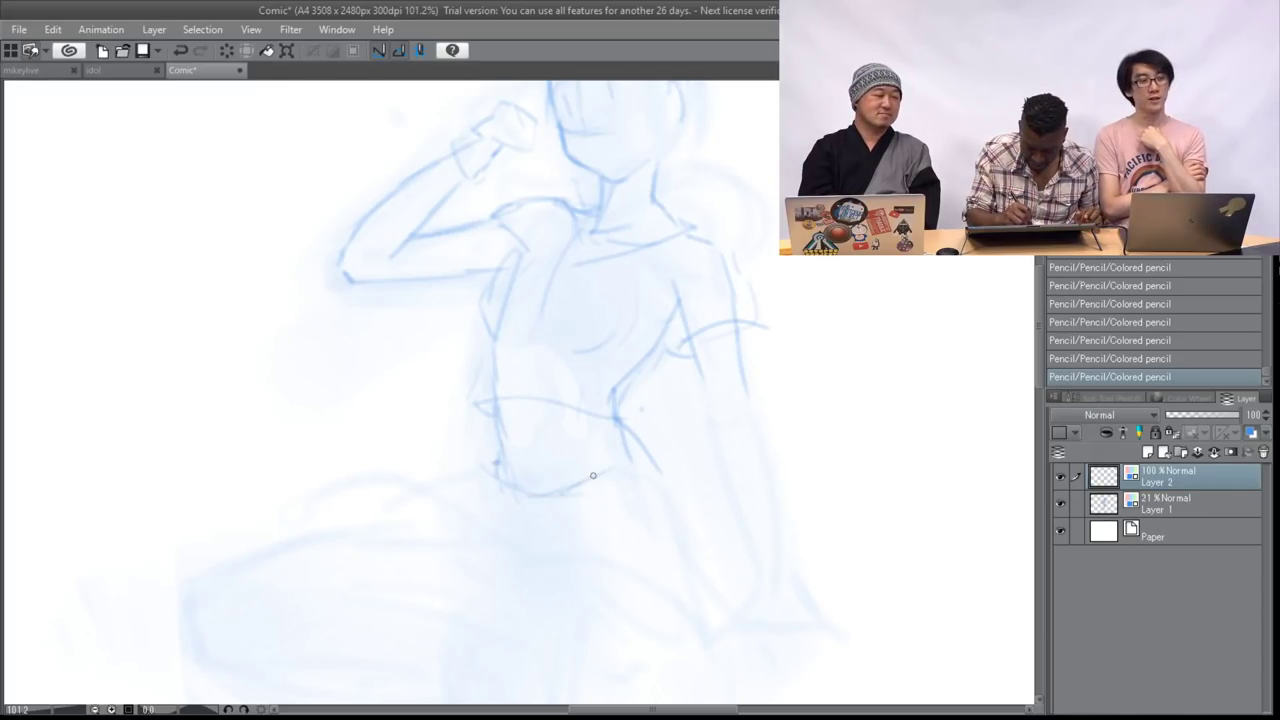
- Sketch the hip curves and outline the top of the raised thigh around to the bent knee
{"action": "mouse_move", "coordinate": [540, 550]}
{"action": "left_mouse_down"}
{"action": "mouse_move", "coordinate": [542, 218]}
{"action": "mouse_move", "coordinate": [668, 421]}
{"action": "left_mouse_up"}
{"action": "left_click_drag", "start_coordinate": [612, 338], "coordinate": [452, 384]}
{"action": "mouse_move", "coordinate": [530, 365]}
{"action": "left_mouse_down"}
{"action": "mouse_move", "coordinate": [686, 449]}
{"action": "mouse_move", "coordinate": [730, 458]}
{"action": "left_mouse_up"}
{"action": "mouse_move", "coordinate": [560, 400]}
{"action": "left_mouse_down"}
{"action": "mouse_move", "coordinate": [662, 391]}
{"action": "mouse_move", "coordinate": [520, 409]}
{"action": "left_mouse_up"}
{"action": "mouse_move", "coordinate": [655, 398]}
{"action": "left_mouse_down"}
{"action": "mouse_move", "coordinate": [484, 422]}
{"action": "mouse_move", "coordinate": [421, 472]}
{"action": "mouse_move", "coordinate": [431, 522]}
{"action": "mouse_move", "coordinate": [492, 541]}
{"action": "left_mouse_up"}
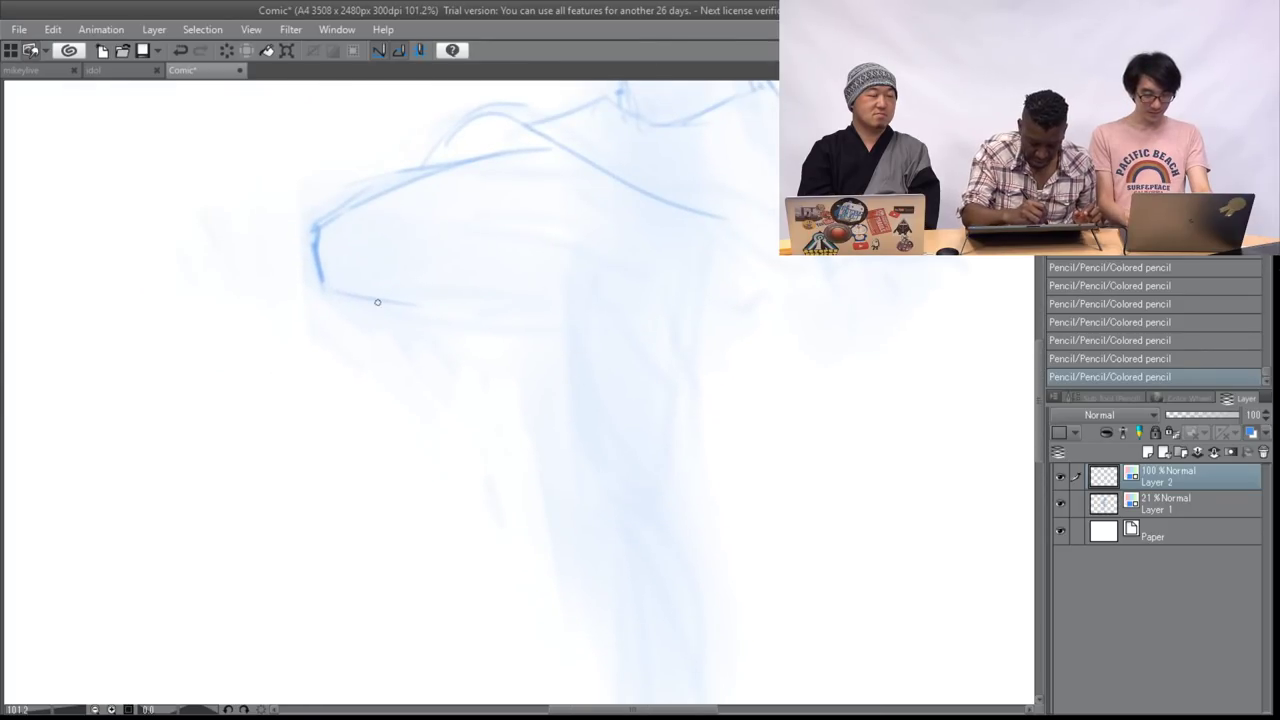
- Draw the underside of the raised leg and the inner contour with its short closing edge
{"action": "left_click_drag", "start_coordinate": [377, 302], "coordinate": [535, 316]}
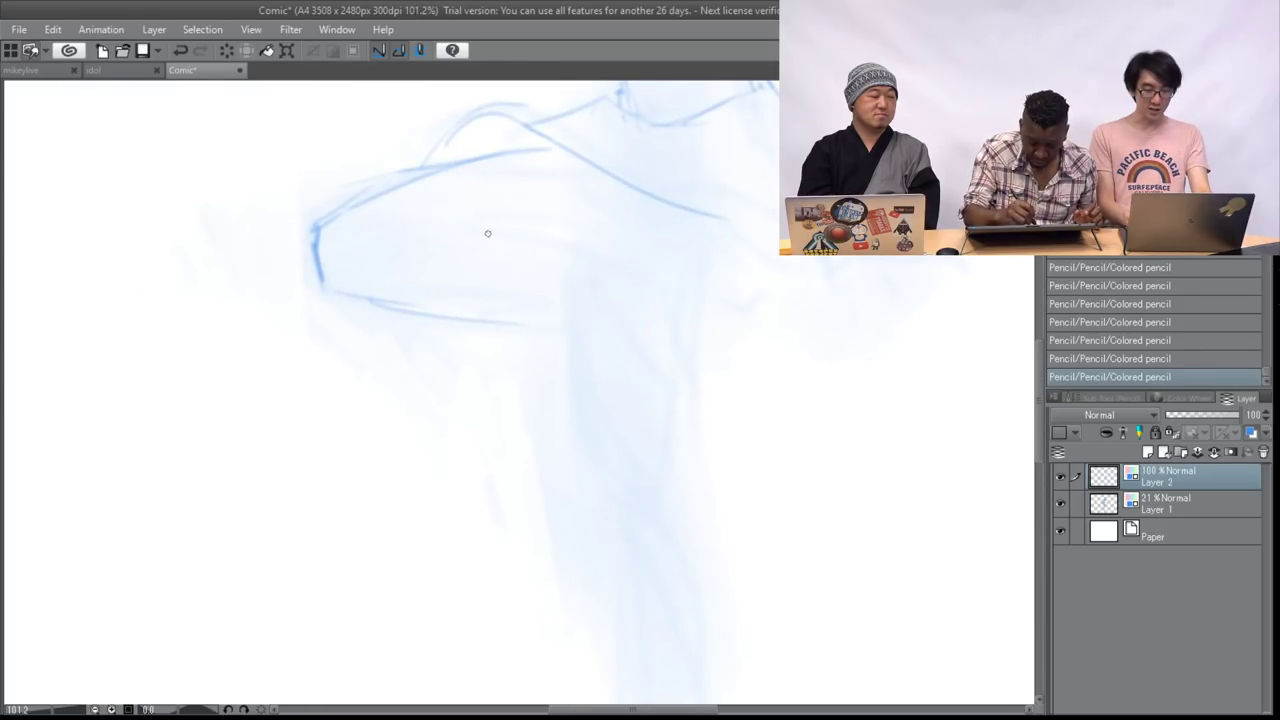
{"action": "left_click_drag", "start_coordinate": [368, 298], "coordinate": [600, 314]}
{"action": "mouse_move", "coordinate": [406, 226]}
{"action": "left_mouse_down"}
{"action": "mouse_move", "coordinate": [552, 238]}
{"action": "mouse_move", "coordinate": [607, 277]}
{"action": "mouse_move", "coordinate": [577, 312]}
{"action": "left_mouse_up"}
{"action": "left_click_drag", "start_coordinate": [586, 319], "coordinate": [622, 321]}
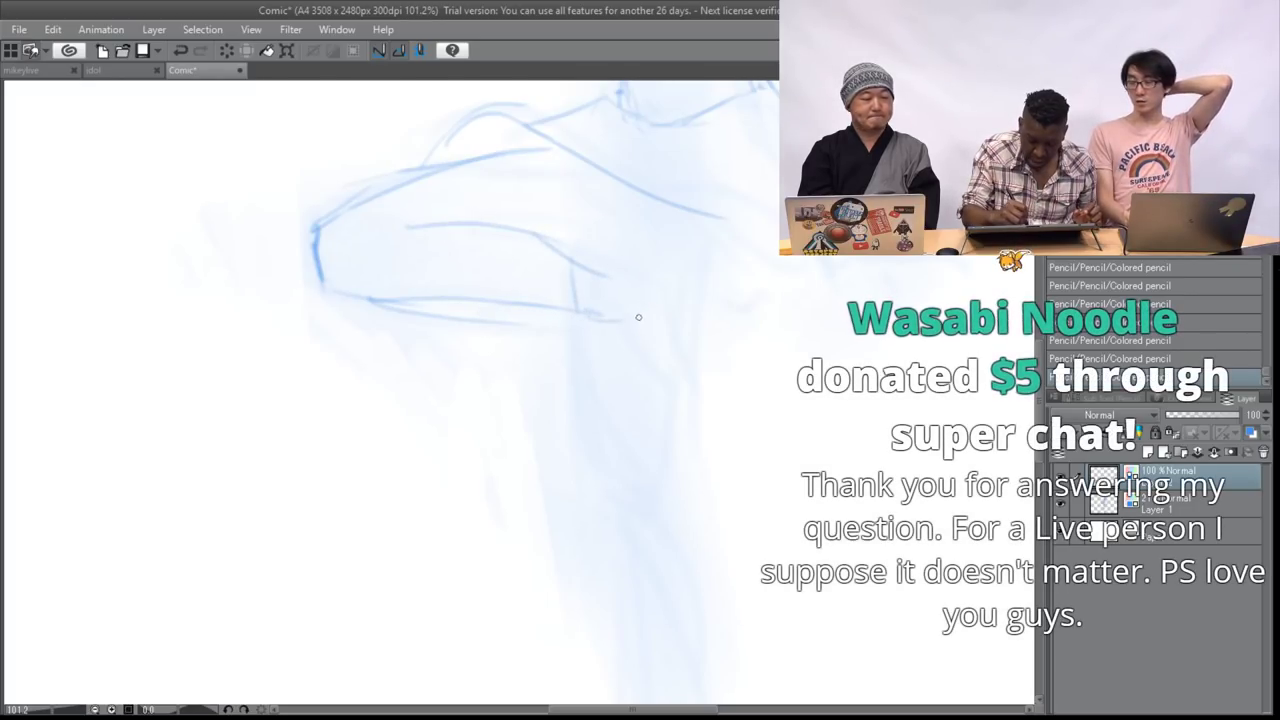
- Sketch the short connecting lines at the inner end of the raised leg and the outer contour of the lower leg beneath
{"action": "left_click_drag", "start_coordinate": [583, 253], "coordinate": [635, 251]}
{"action": "left_click_drag", "start_coordinate": [635, 258], "coordinate": [643, 272]}
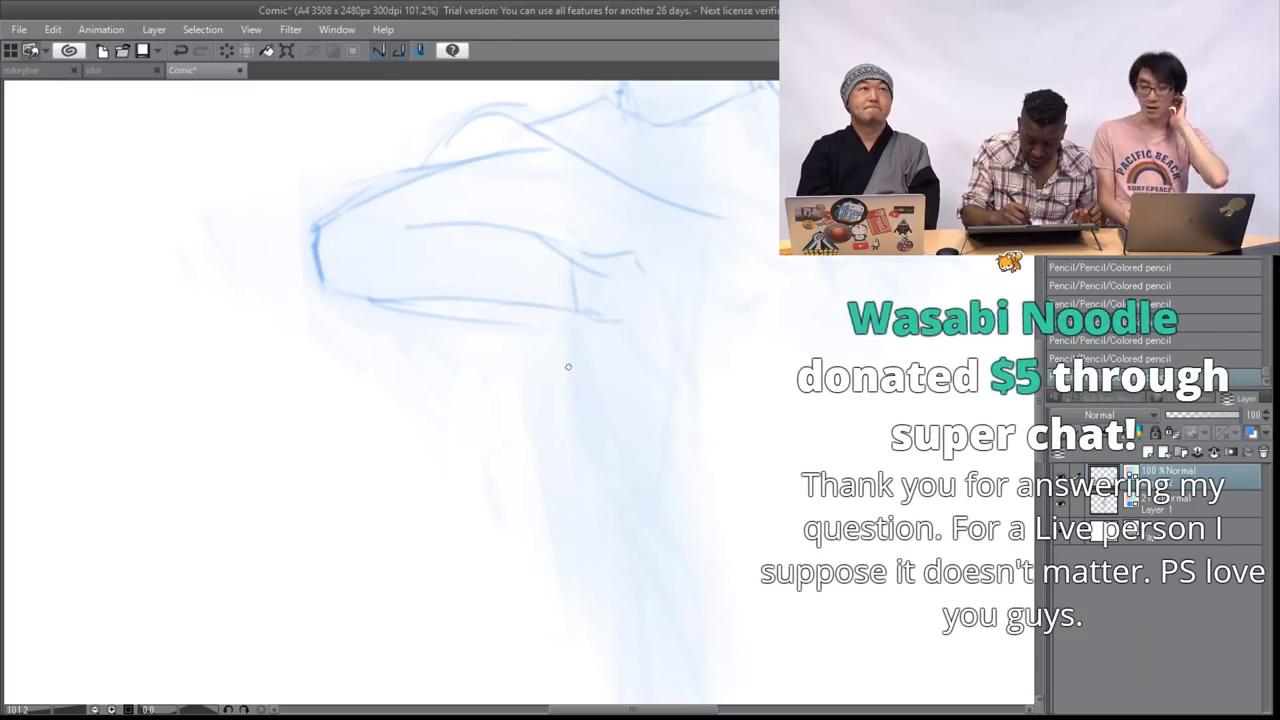
{"action": "left_click_drag", "start_coordinate": [565, 312], "coordinate": [600, 466]}
{"action": "left_click_drag", "start_coordinate": [572, 368], "coordinate": [613, 473]}
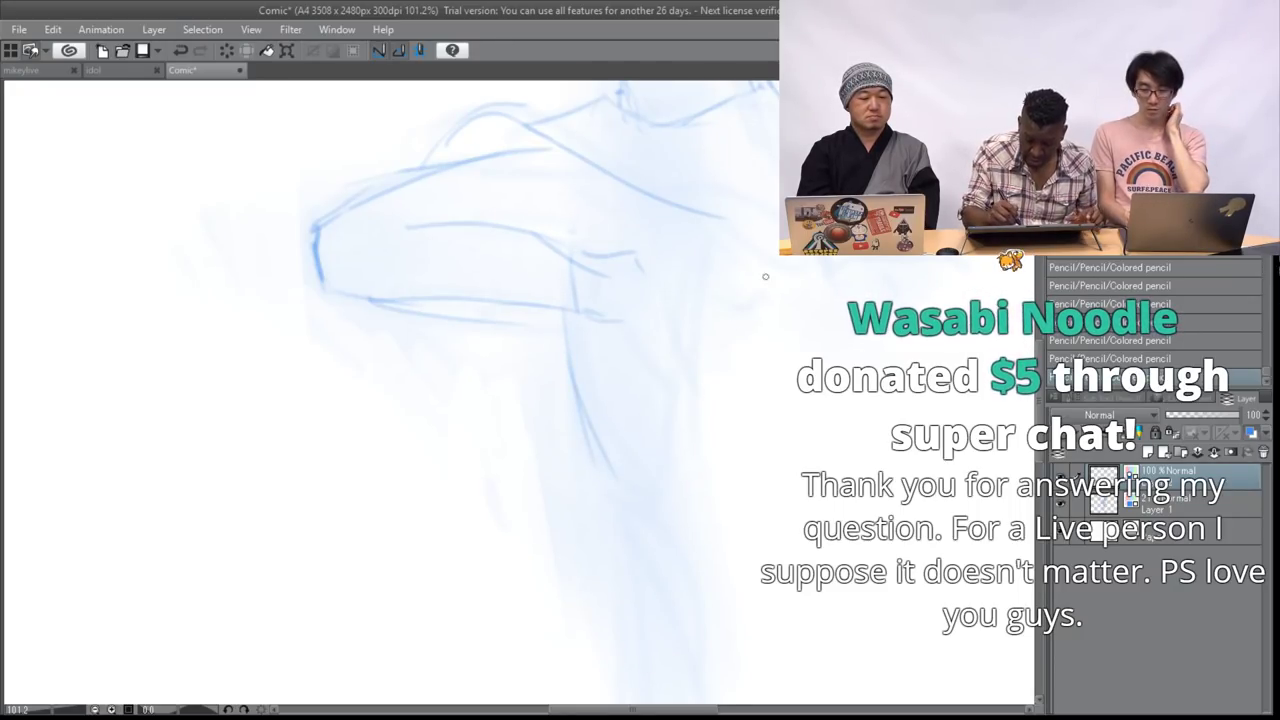
- Draw the outer hip curve and the long contours of the hanging leg, with short strokes at the back of the thigh
{"action": "mouse_move", "coordinate": [752, 95]}
{"action": "left_mouse_down"}
{"action": "mouse_move", "coordinate": [625, 308]}
{"action": "mouse_move", "coordinate": [642, 352]}
{"action": "mouse_move", "coordinate": [666, 359]}
{"action": "mouse_move", "coordinate": [675, 405]}
{"action": "left_mouse_up"}
{"action": "left_click_drag", "start_coordinate": [515, 452], "coordinate": [530, 615]}
{"action": "left_click_drag", "start_coordinate": [727, 184], "coordinate": [508, 147]}
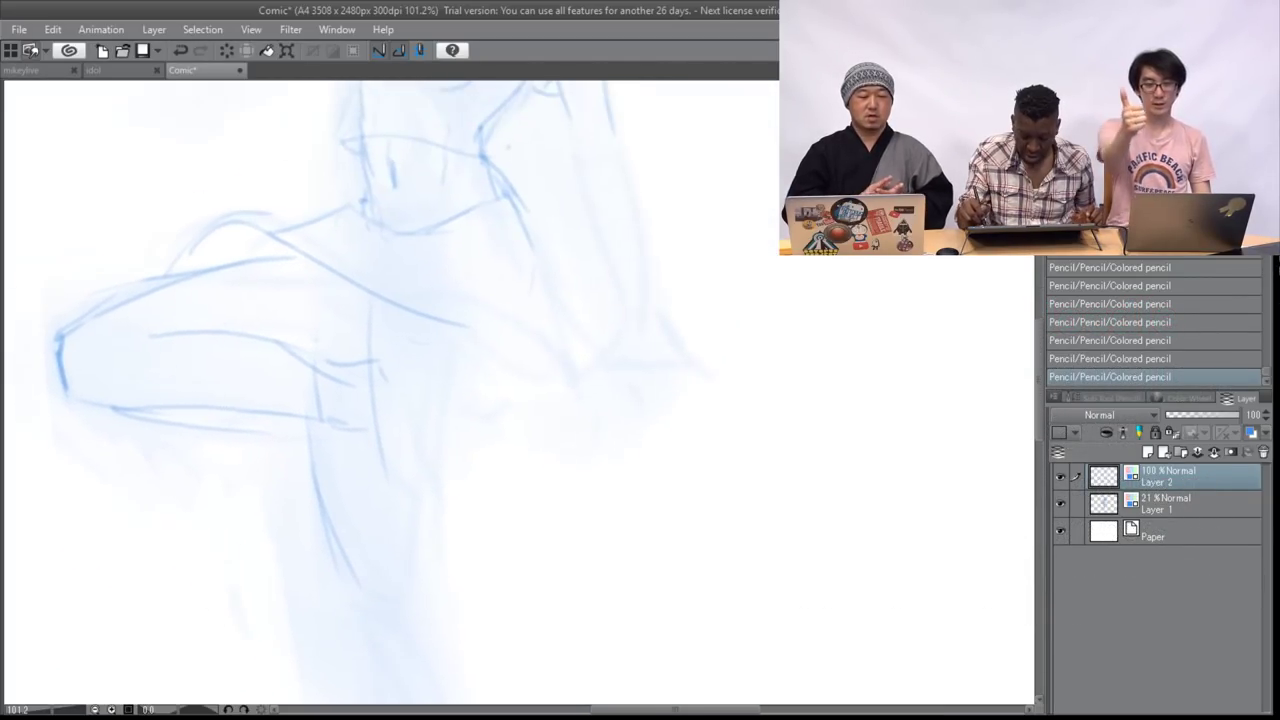
{"action": "left_click_drag", "start_coordinate": [527, 242], "coordinate": [510, 348]}
{"action": "mouse_move", "coordinate": [345, 362]}
{"action": "left_mouse_down"}
{"action": "mouse_move", "coordinate": [360, 495]}
{"action": "mouse_move", "coordinate": [404, 602]}
{"action": "left_mouse_up"}
{"action": "mouse_move", "coordinate": [470, 366]}
{"action": "left_mouse_down"}
{"action": "mouse_move", "coordinate": [445, 574]}
{"action": "mouse_move", "coordinate": [384, 578]}
{"action": "mouse_move", "coordinate": [379, 553]}
{"action": "mouse_move", "coordinate": [412, 576]}
{"action": "left_mouse_up"}
{"action": "mouse_move", "coordinate": [409, 317]}
{"action": "left_mouse_down"}
{"action": "mouse_move", "coordinate": [500, 363]}
{"action": "mouse_move", "coordinate": [515, 392]}
{"action": "left_mouse_up"}
{"action": "mouse_move", "coordinate": [456, 420]}
{"action": "left_mouse_down"}
{"action": "mouse_move", "coordinate": [537, 409]}
{"action": "mouse_move", "coordinate": [542, 443]}
{"action": "left_mouse_up"}
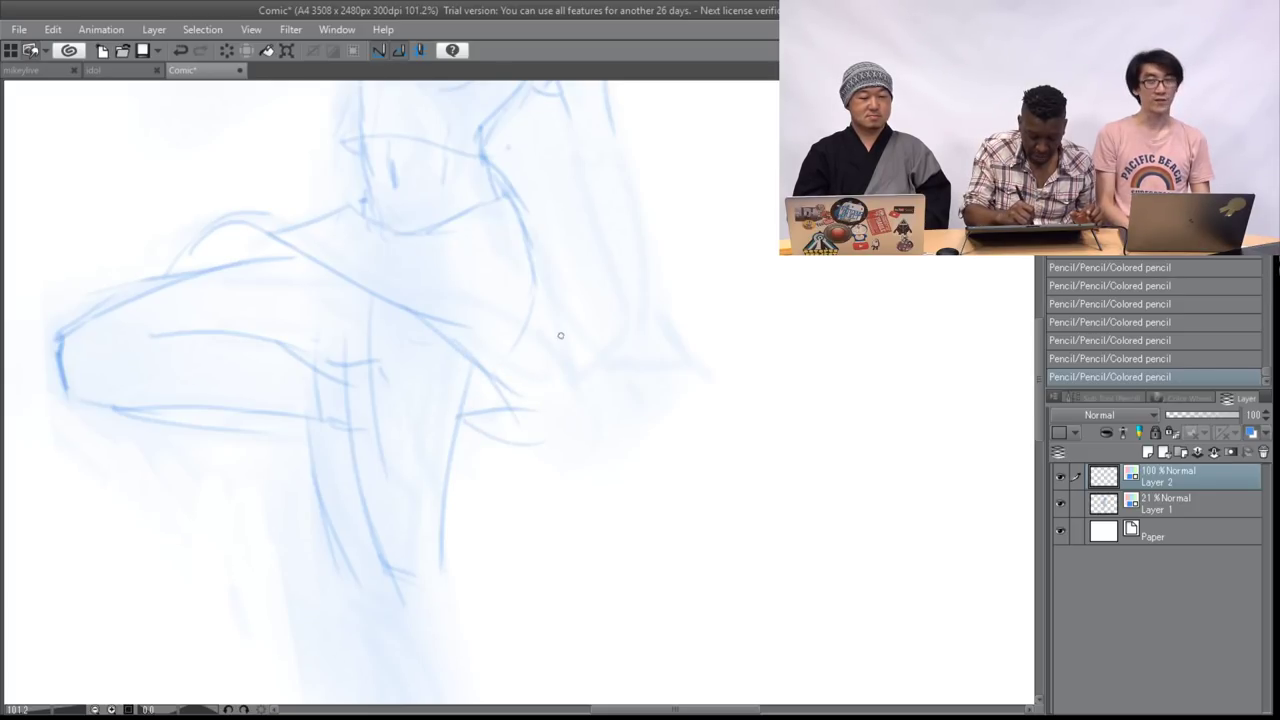
- Build up the hip and seat curves beside the waist and reinforce both sides of the hanging leg down to its lower end
{"action": "left_click_drag", "start_coordinate": [533, 236], "coordinate": [582, 290]}
{"action": "left_click_drag", "start_coordinate": [408, 314], "coordinate": [583, 351]}
{"action": "left_click_drag", "start_coordinate": [538, 231], "coordinate": [583, 318]}
{"action": "left_click_drag", "start_coordinate": [557, 387], "coordinate": [479, 416]}
{"action": "left_click_drag", "start_coordinate": [502, 203], "coordinate": [533, 281]}
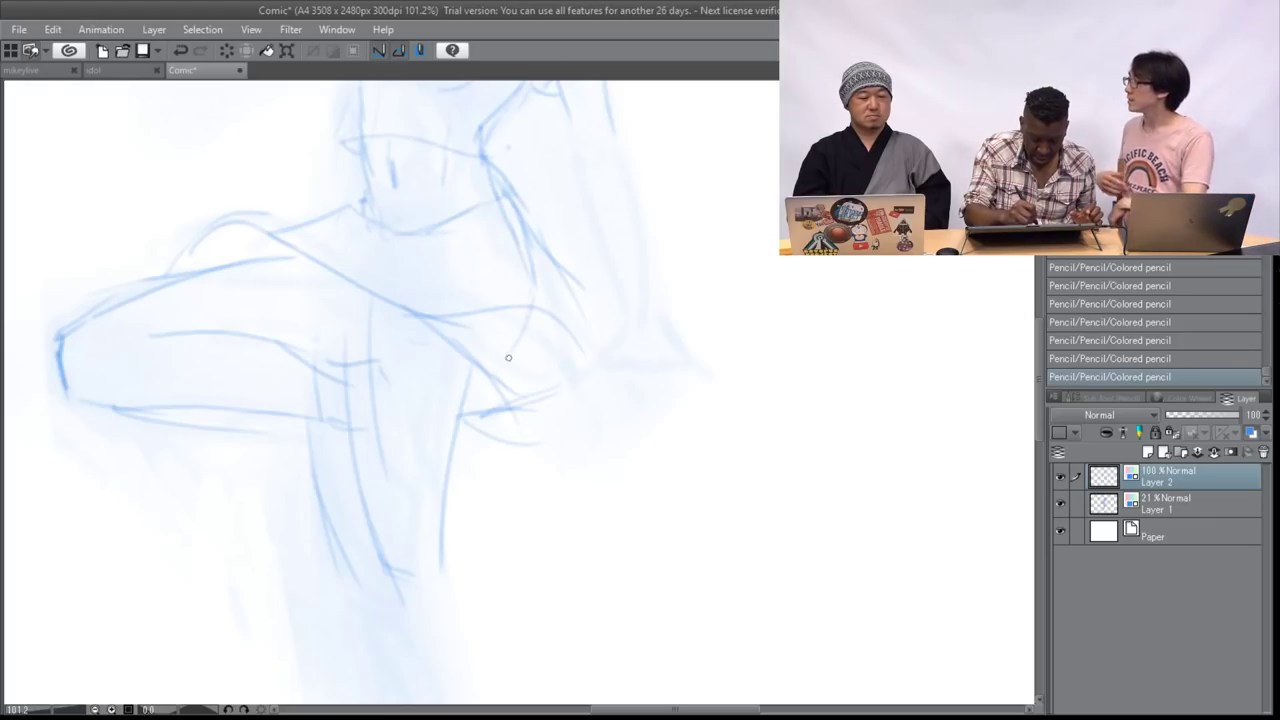
{"action": "mouse_move", "coordinate": [516, 336]}
{"action": "left_mouse_down"}
{"action": "mouse_move", "coordinate": [458, 368]}
{"action": "mouse_move", "coordinate": [472, 436]}
{"action": "mouse_move", "coordinate": [466, 528]}
{"action": "left_mouse_up"}
{"action": "mouse_move", "coordinate": [382, 280]}
{"action": "left_mouse_down"}
{"action": "mouse_move", "coordinate": [428, 574]}
{"action": "mouse_move", "coordinate": [450, 588]}
{"action": "mouse_move", "coordinate": [438, 582]}
{"action": "left_mouse_up"}
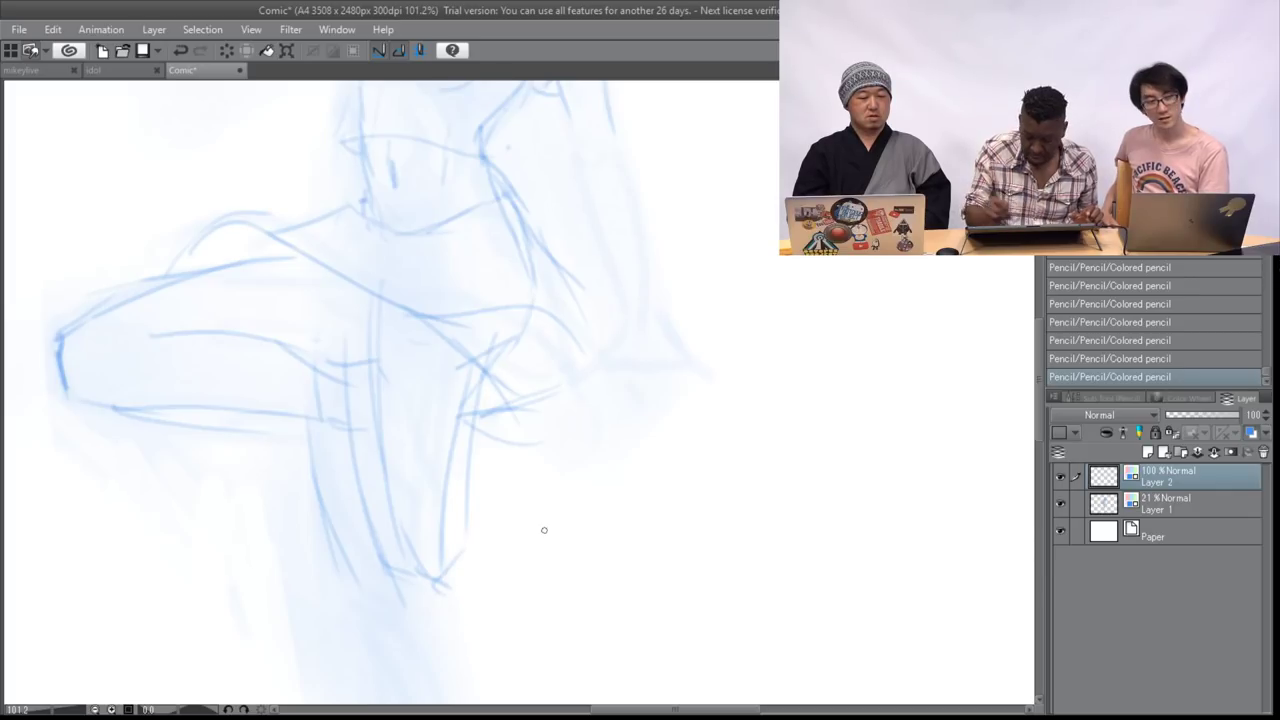
- Draw the shirt's raised collar on both sides of the neck with its flap over the upper chest
{"action": "left_click_drag", "start_coordinate": [544, 530], "coordinate": [1059, 641]}
{"action": "left_click_drag", "start_coordinate": [800, 300], "coordinate": [344, 607]}
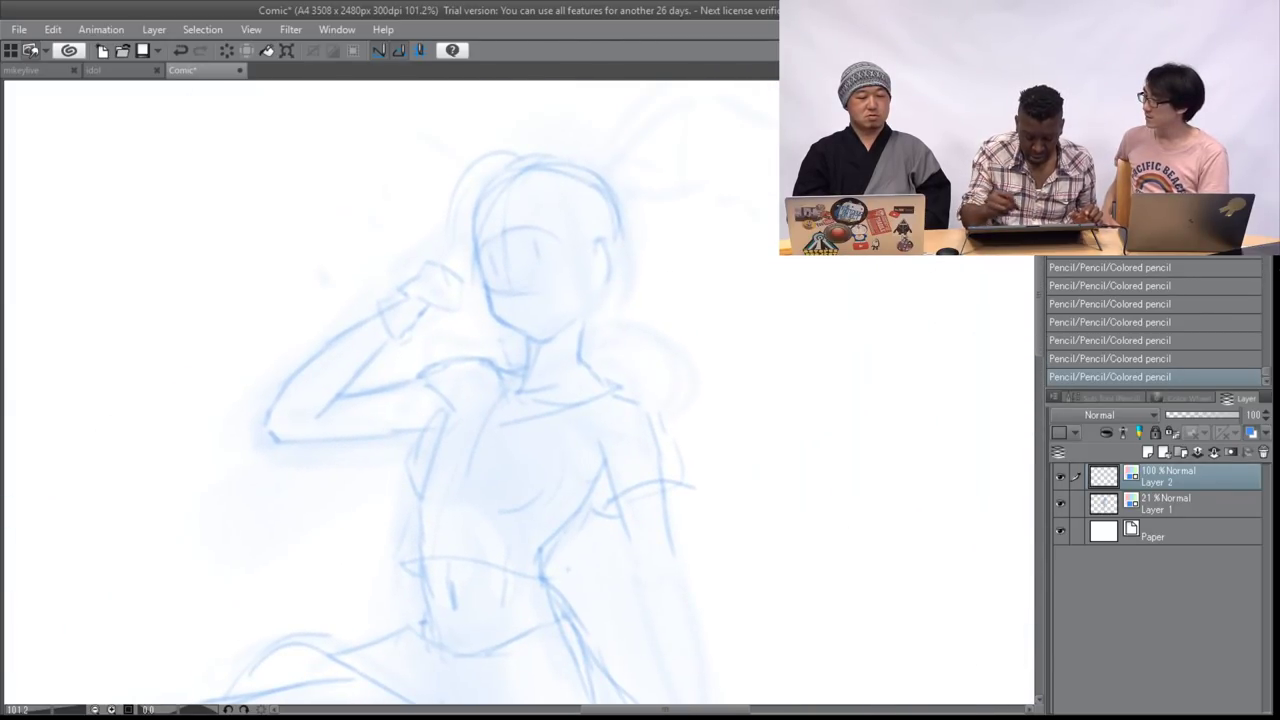
{"action": "mouse_move", "coordinate": [592, 380]}
{"action": "left_mouse_down"}
{"action": "mouse_move", "coordinate": [634, 358]}
{"action": "mouse_move", "coordinate": [627, 346]}
{"action": "left_mouse_up"}
{"action": "mouse_move", "coordinate": [516, 340]}
{"action": "left_mouse_down"}
{"action": "mouse_move", "coordinate": [491, 330]}
{"action": "mouse_move", "coordinate": [502, 412]}
{"action": "left_mouse_up"}
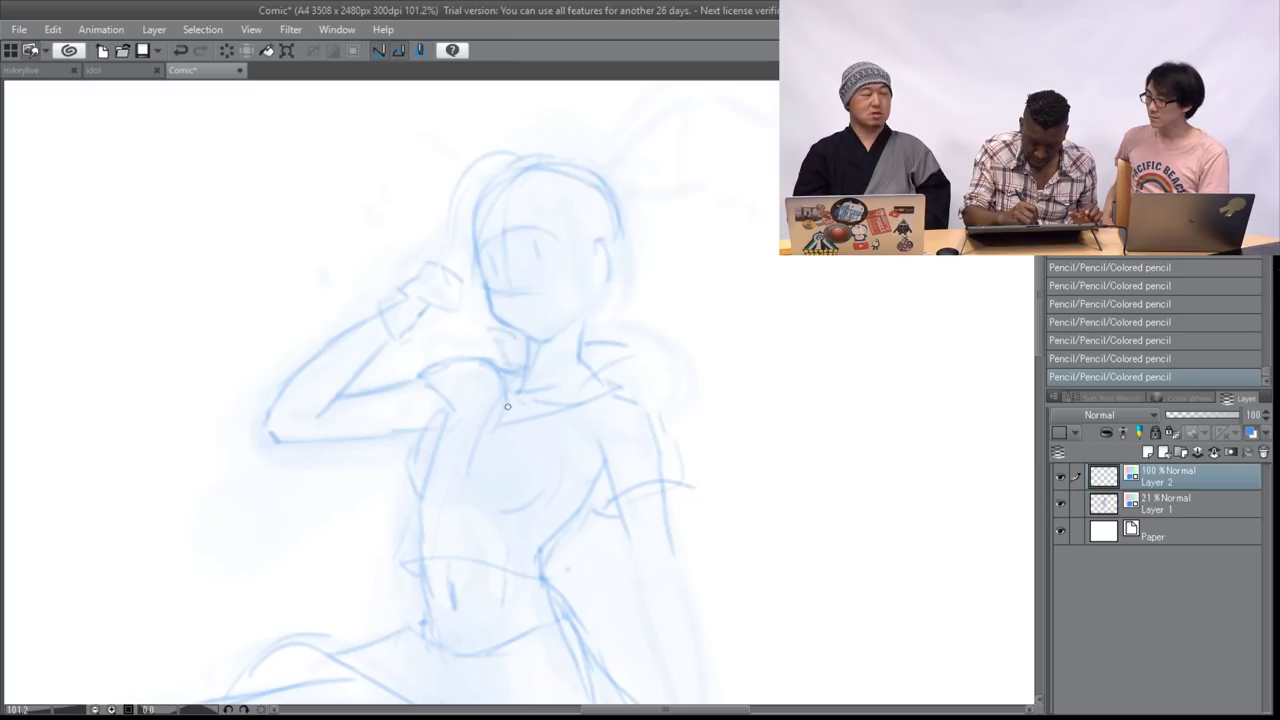
{"action": "mouse_move", "coordinate": [497, 343]}
{"action": "left_mouse_down"}
{"action": "mouse_move", "coordinate": [498, 371]}
{"action": "mouse_move", "coordinate": [520, 340]}
{"action": "left_mouse_up"}
{"action": "mouse_move", "coordinate": [531, 413]}
{"action": "left_mouse_down"}
{"action": "mouse_move", "coordinate": [631, 358]}
{"action": "mouse_move", "coordinate": [591, 402]}
{"action": "left_mouse_up"}
{"action": "left_click_drag", "start_coordinate": [589, 344], "coordinate": [620, 357]}
{"action": "mouse_move", "coordinate": [504, 350]}
{"action": "left_mouse_down"}
{"action": "mouse_move", "coordinate": [512, 400]}
{"action": "mouse_move", "coordinate": [499, 374]}
{"action": "mouse_move", "coordinate": [518, 343]}
{"action": "left_mouse_up"}
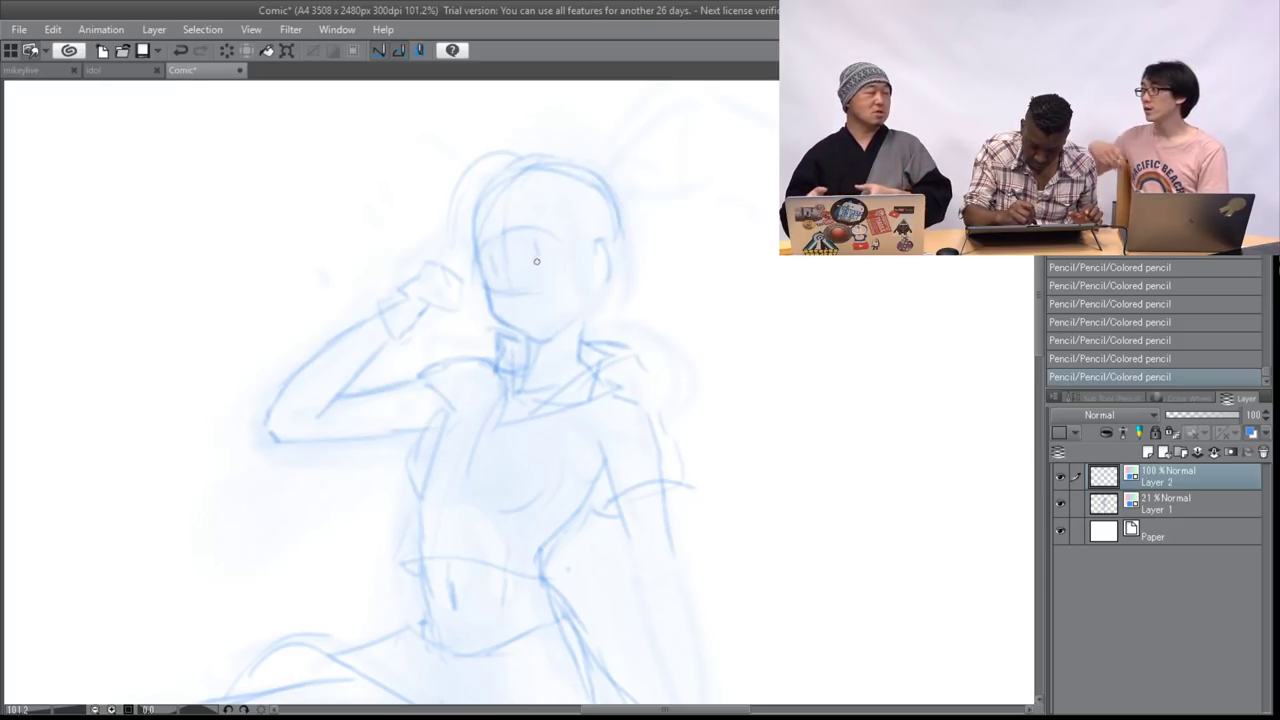
- Mark the eye line and sketch the raised hand's extended fingers toward the temple, with the knuckles and wrist
{"action": "left_click_drag", "start_coordinate": [532, 256], "coordinate": [557, 255]}
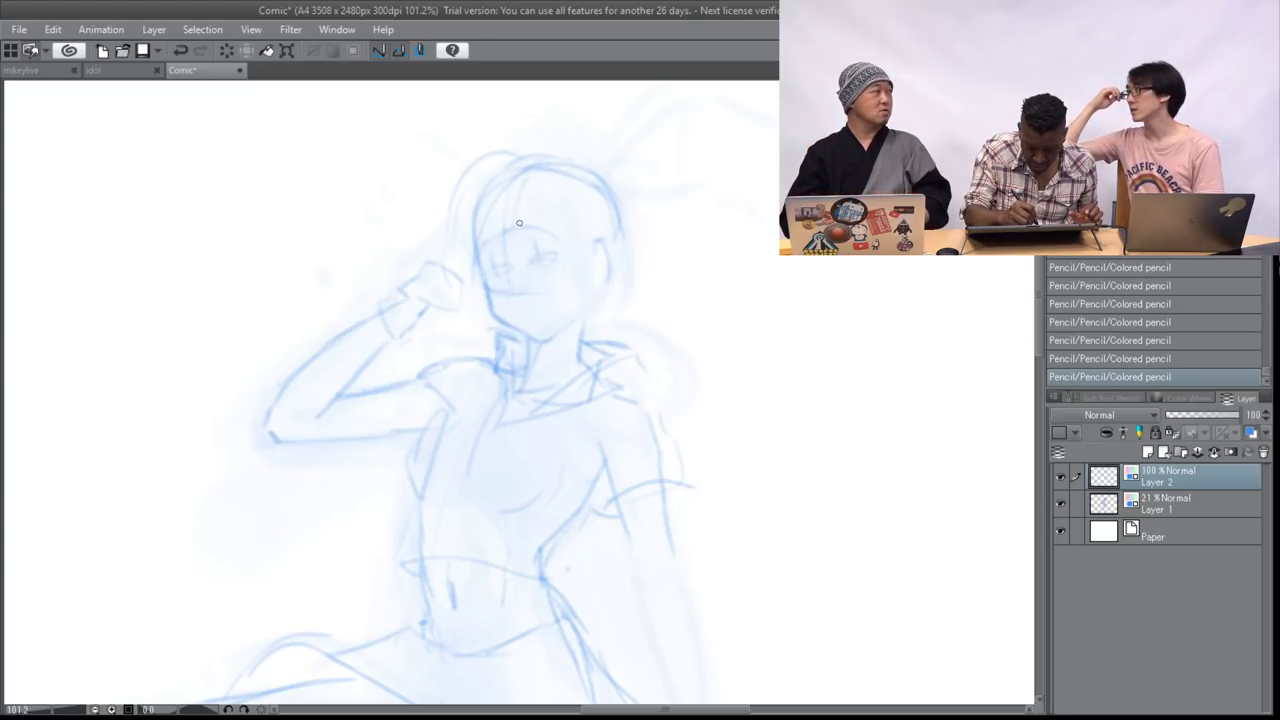
{"action": "left_click_drag", "start_coordinate": [366, 304], "coordinate": [410, 291]}
{"action": "mouse_move", "coordinate": [486, 239]}
{"action": "left_mouse_down"}
{"action": "mouse_move", "coordinate": [438, 276]}
{"action": "mouse_move", "coordinate": [487, 237]}
{"action": "left_mouse_up"}
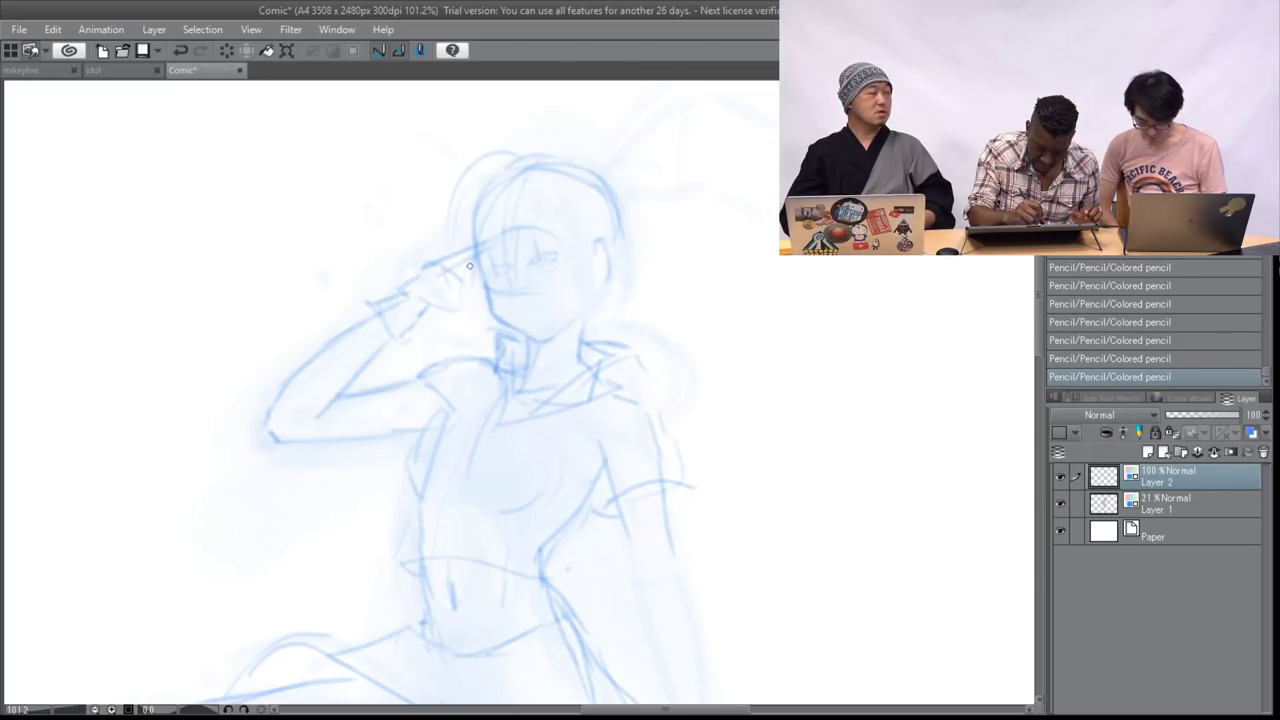
{"action": "left_click_drag", "start_coordinate": [425, 266], "coordinate": [479, 215]}
{"action": "mouse_move", "coordinate": [446, 258]}
{"action": "left_mouse_down"}
{"action": "mouse_move", "coordinate": [427, 318]}
{"action": "mouse_move", "coordinate": [404, 308]}
{"action": "mouse_move", "coordinate": [438, 321]}
{"action": "left_mouse_up"}
{"action": "mouse_move", "coordinate": [422, 314]}
{"action": "left_mouse_down"}
{"action": "mouse_move", "coordinate": [459, 283]}
{"action": "mouse_move", "coordinate": [513, 307]}
{"action": "mouse_move", "coordinate": [446, 292]}
{"action": "mouse_move", "coordinate": [428, 309]}
{"action": "mouse_move", "coordinate": [451, 288]}
{"action": "mouse_move", "coordinate": [445, 302]}
{"action": "mouse_move", "coordinate": [446, 282]}
{"action": "mouse_move", "coordinate": [425, 297]}
{"action": "mouse_move", "coordinate": [435, 280]}
{"action": "mouse_move", "coordinate": [445, 297]}
{"action": "mouse_move", "coordinate": [468, 292]}
{"action": "mouse_move", "coordinate": [465, 276]}
{"action": "mouse_move", "coordinate": [472, 293]}
{"action": "mouse_move", "coordinate": [466, 305]}
{"action": "mouse_move", "coordinate": [439, 300]}
{"action": "mouse_move", "coordinate": [413, 268]}
{"action": "mouse_move", "coordinate": [366, 309]}
{"action": "left_mouse_up"}
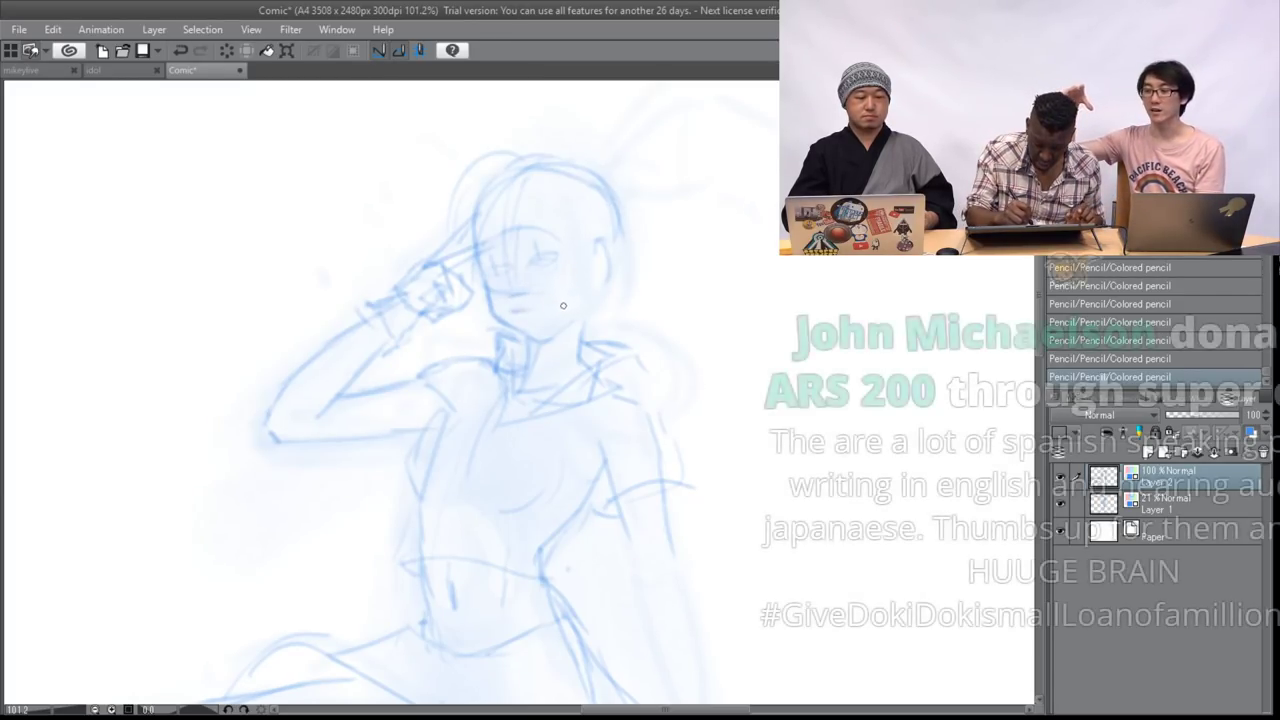
- Rework the eyes, and erase the rough mouth and the guideline across the brow
{"action": "left_click_drag", "start_coordinate": [494, 276], "coordinate": [564, 266]}
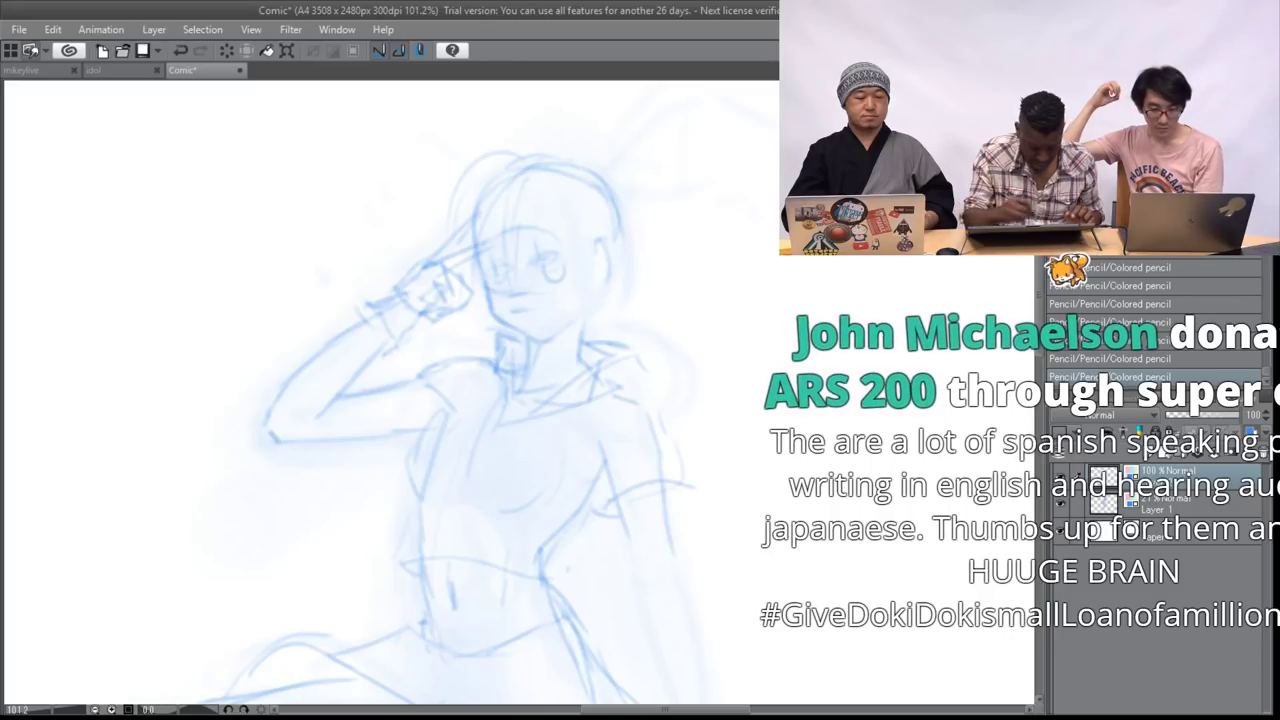
{"action": "left_click", "coordinate": [181, 50]}
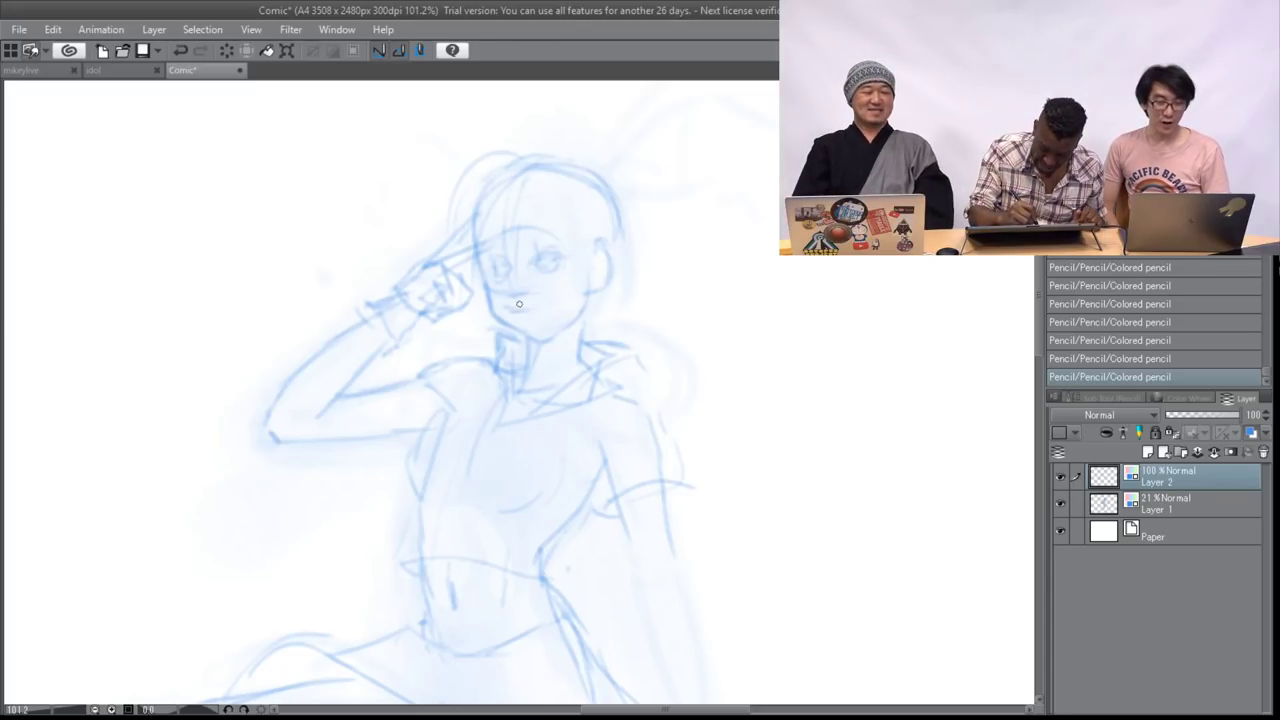
{"action": "key", "text": "e"}
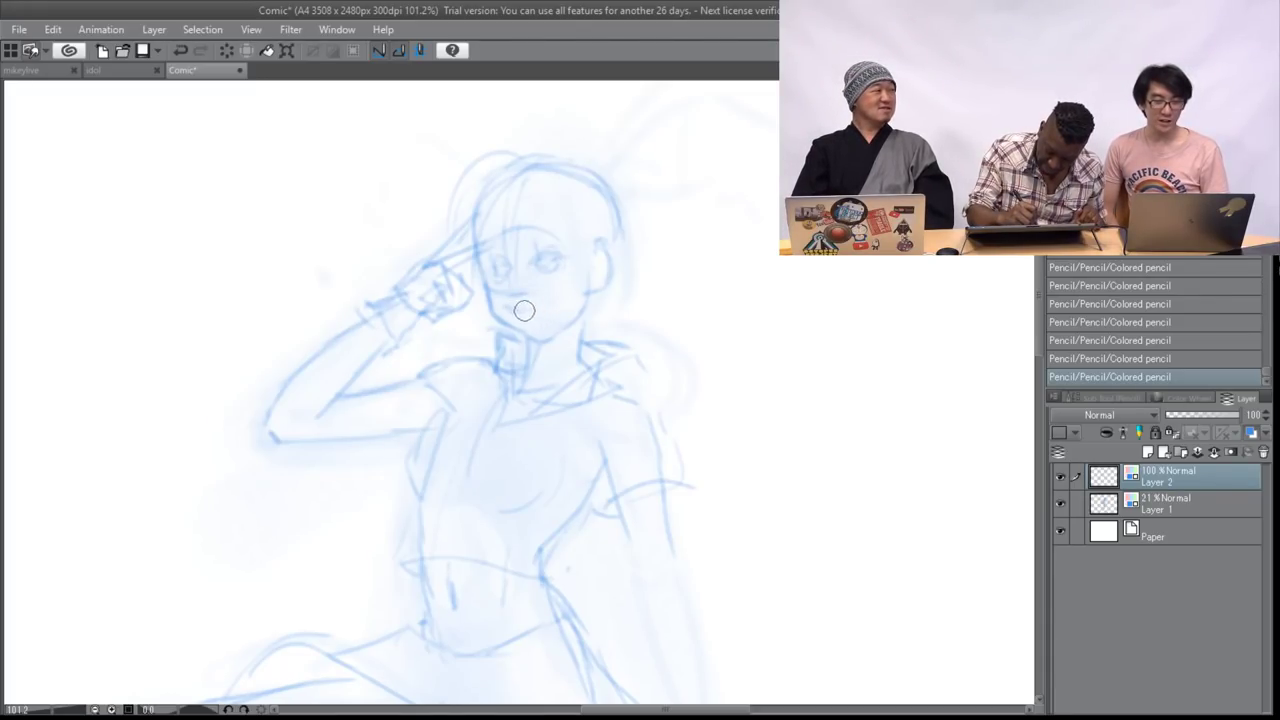
{"action": "left_click_drag", "start_coordinate": [531, 309], "coordinate": [540, 294]}
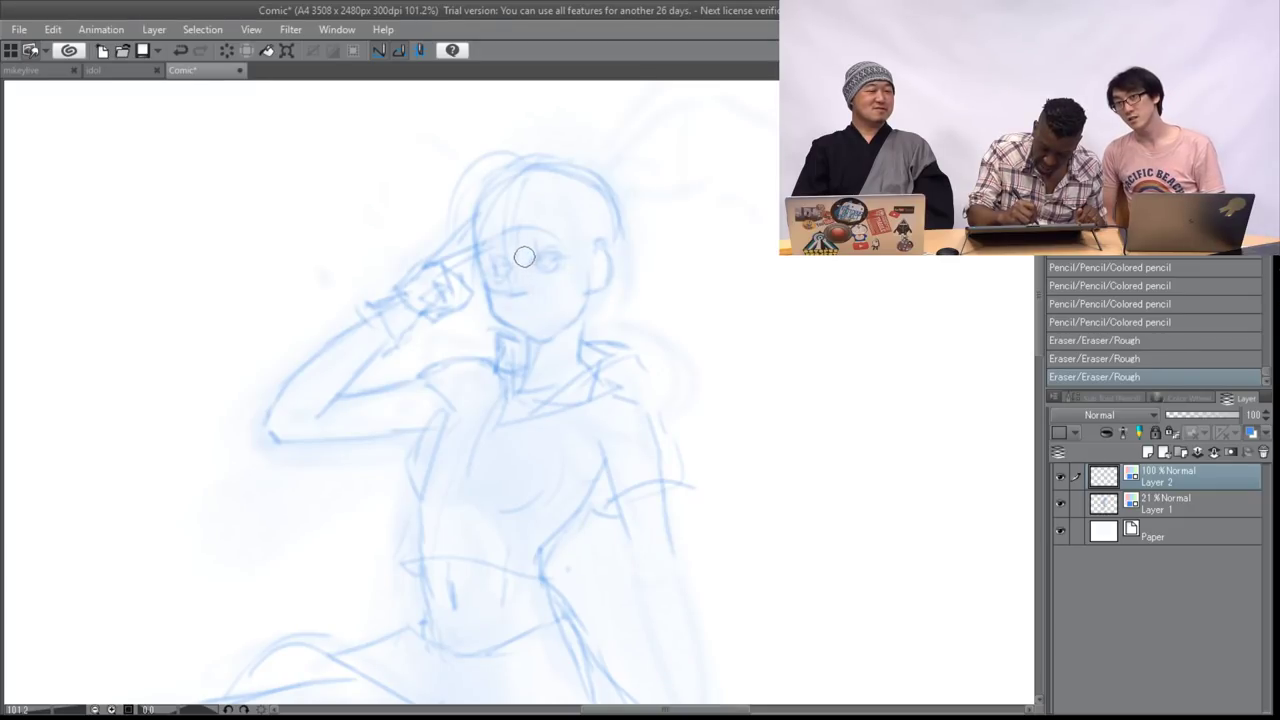
{"action": "left_click_drag", "start_coordinate": [521, 214], "coordinate": [552, 232]}
{"action": "left_click_drag", "start_coordinate": [548, 235], "coordinate": [493, 241]}
{"action": "left_click_drag", "start_coordinate": [511, 301], "coordinate": [508, 309]}
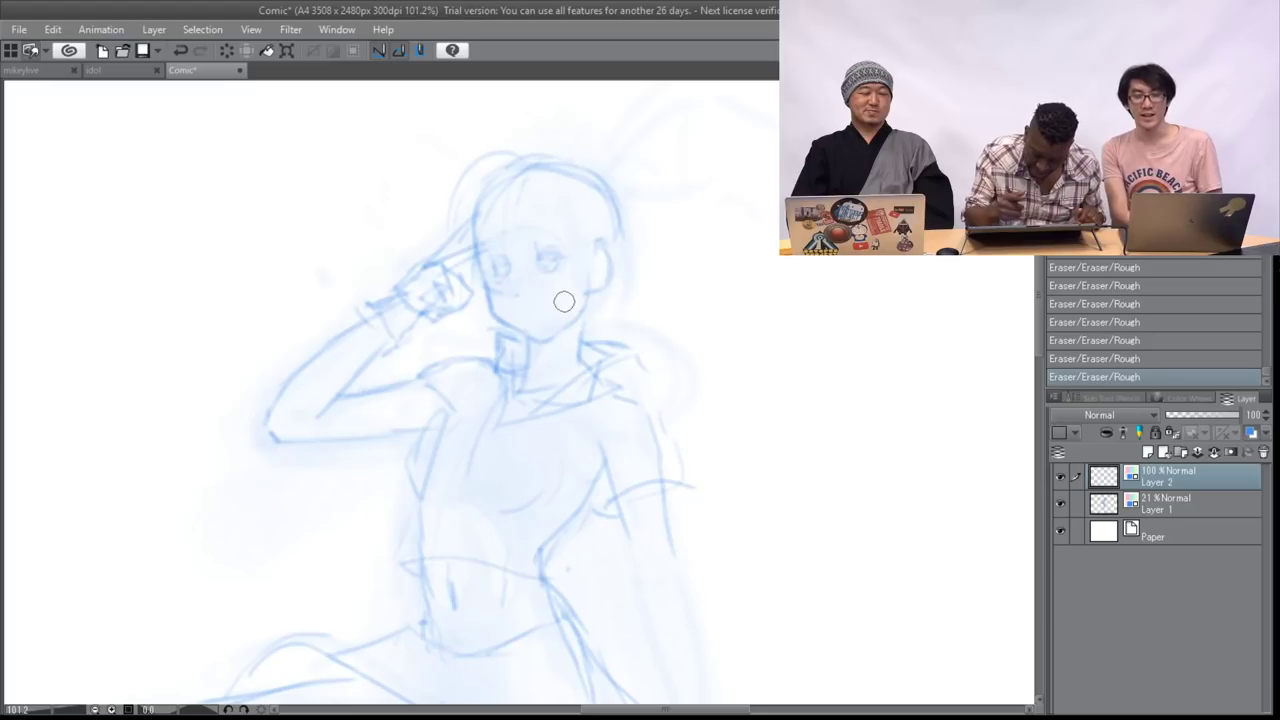
- Reinforce the jawline and the sides of the neck with the Colored pencil
{"action": "mouse_move", "coordinate": [574, 325]}
{"action": "left_mouse_down"}
{"action": "mouse_move", "coordinate": [556, 335]}
{"action": "mouse_move", "coordinate": [568, 330]}
{"action": "left_mouse_up"}
{"action": "mouse_move", "coordinate": [582, 316]}
{"action": "left_mouse_down"}
{"action": "mouse_move", "coordinate": [525, 380]}
{"action": "mouse_move", "coordinate": [502, 369]}
{"action": "left_mouse_up"}
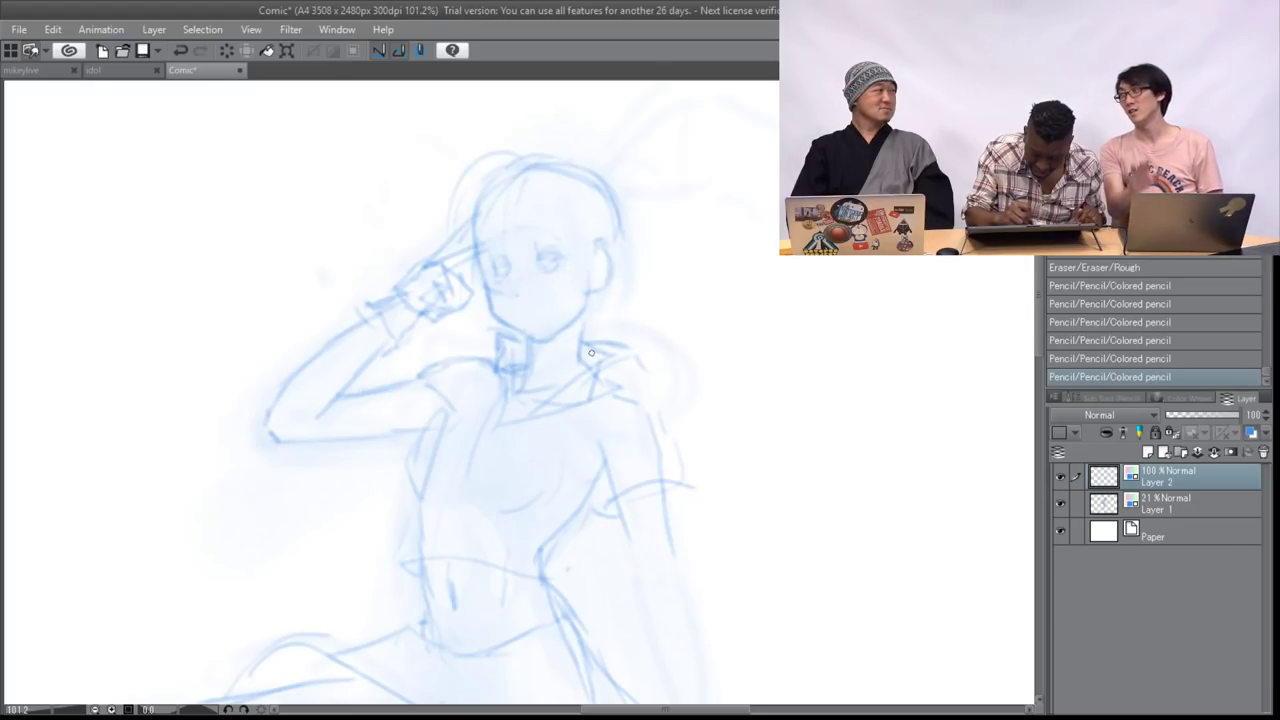
{"action": "mouse_move", "coordinate": [581, 318]}
{"action": "left_mouse_down"}
{"action": "mouse_move", "coordinate": [582, 362]}
{"action": "mouse_move", "coordinate": [558, 369]}
{"action": "left_mouse_up"}
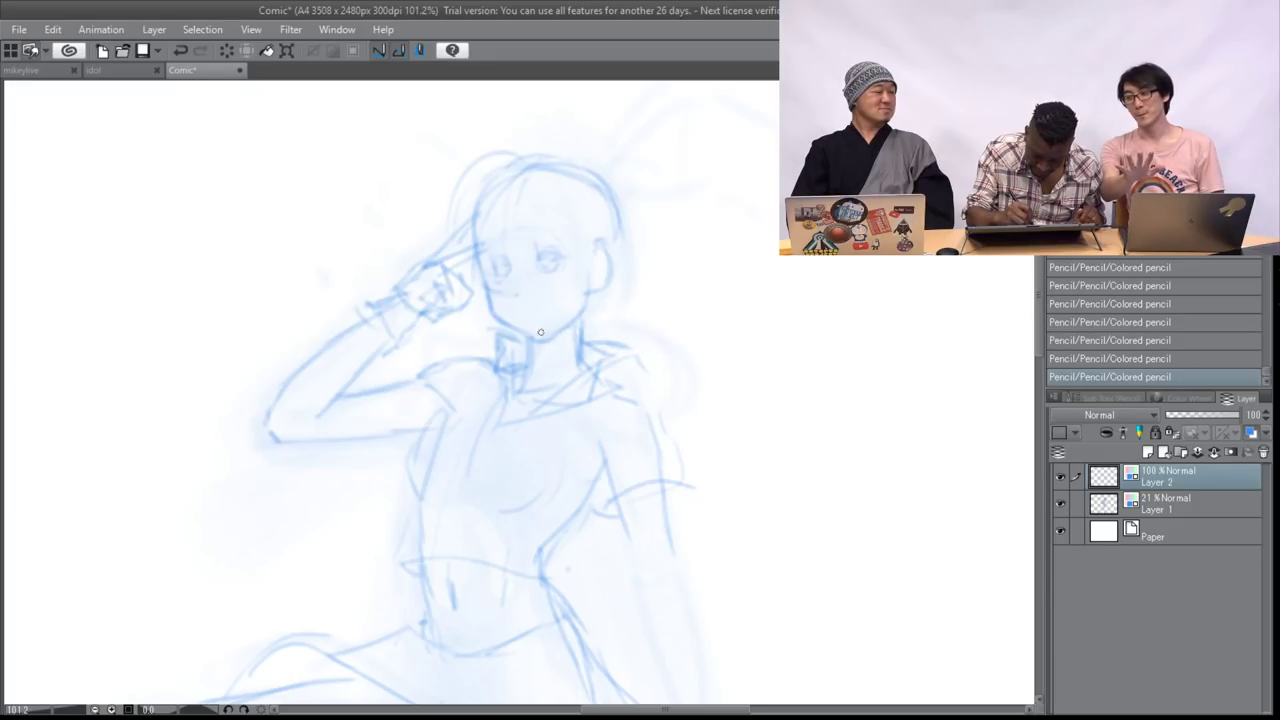
- Draw the swept fringe across the forehead, a stroke above the crown and short hair strands beside the jaw
{"action": "left_click_drag", "start_coordinate": [540, 148], "coordinate": [616, 140]}
{"action": "left_click_drag", "start_coordinate": [513, 200], "coordinate": [596, 292]}
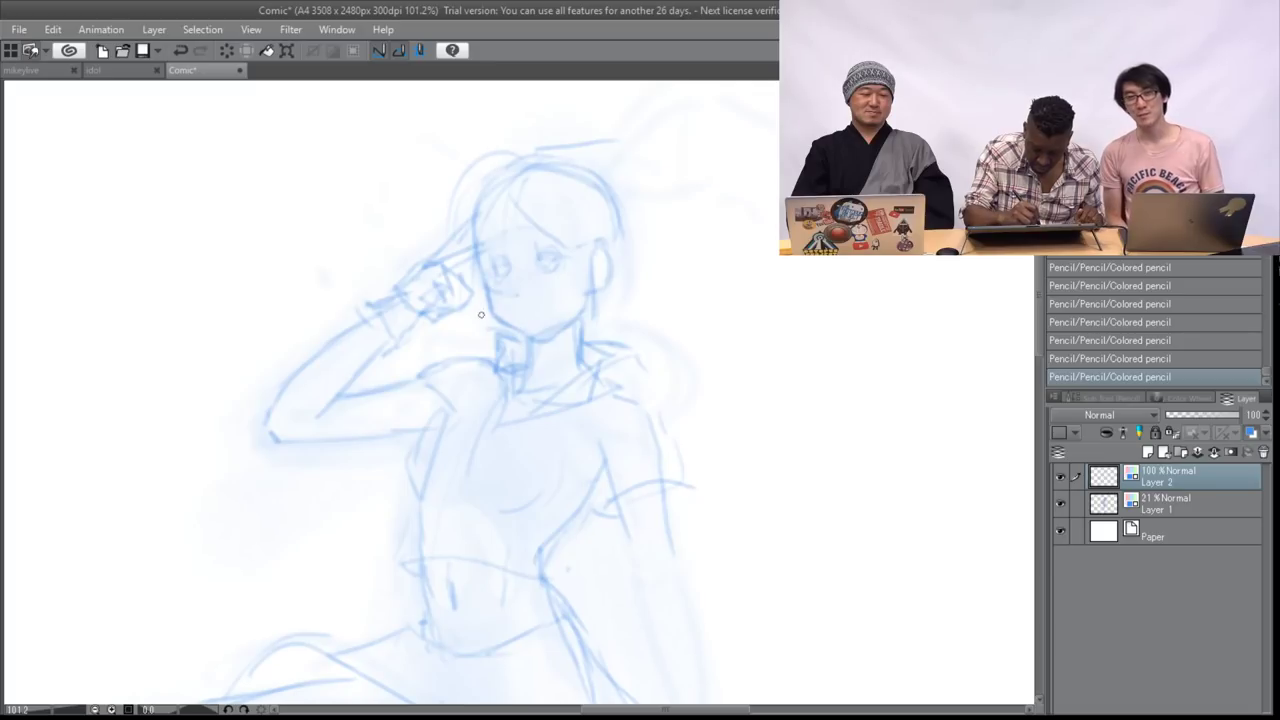
{"action": "left_click_drag", "start_coordinate": [482, 290], "coordinate": [469, 309]}
{"action": "left_click_drag", "start_coordinate": [475, 320], "coordinate": [495, 334]}
{"action": "mouse_move", "coordinate": [596, 288]}
{"action": "left_mouse_down"}
{"action": "mouse_move", "coordinate": [612, 301]}
{"action": "mouse_move", "coordinate": [604, 336]}
{"action": "left_mouse_up"}
- Sketch loose pigtails on both sides of the head with pointed ribbon shapes at their bases
{"action": "left_click_drag", "start_coordinate": [448, 158], "coordinate": [444, 240]}
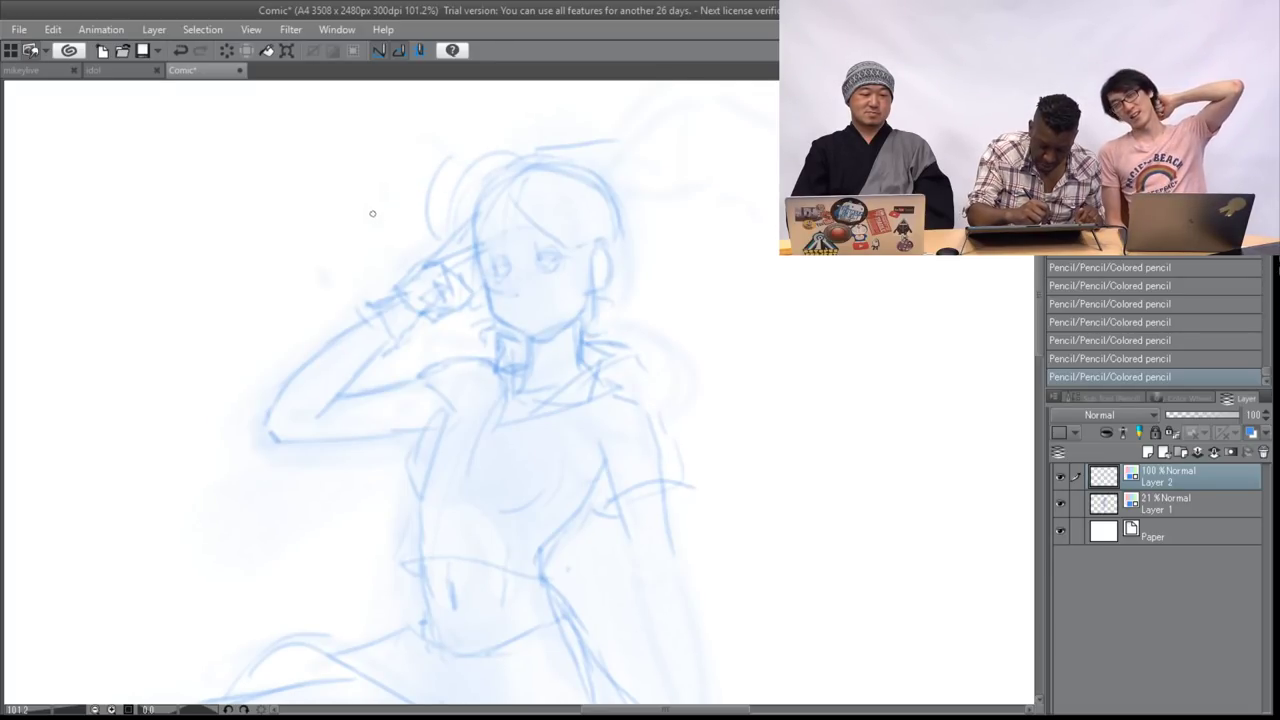
{"action": "mouse_move", "coordinate": [372, 213]}
{"action": "left_mouse_down"}
{"action": "mouse_move", "coordinate": [417, 239]}
{"action": "mouse_move", "coordinate": [373, 201]}
{"action": "mouse_move", "coordinate": [406, 176]}
{"action": "left_mouse_up"}
{"action": "mouse_move", "coordinate": [606, 145]}
{"action": "left_mouse_down"}
{"action": "mouse_move", "coordinate": [630, 206]}
{"action": "mouse_move", "coordinate": [603, 195]}
{"action": "mouse_move", "coordinate": [605, 134]}
{"action": "left_mouse_up"}
{"action": "left_click_drag", "start_coordinate": [605, 134], "coordinate": [638, 163]}
{"action": "mouse_move", "coordinate": [636, 140]}
{"action": "left_mouse_down"}
{"action": "mouse_move", "coordinate": [665, 136]}
{"action": "mouse_move", "coordinate": [678, 180]}
{"action": "left_mouse_up"}
{"action": "left_click_drag", "start_coordinate": [632, 209], "coordinate": [669, 235]}
{"action": "left_click_drag", "start_coordinate": [690, 164], "coordinate": [721, 213]}
{"action": "left_click_drag", "start_coordinate": [669, 256], "coordinate": [705, 271]}
{"action": "mouse_move", "coordinate": [638, 229]}
{"action": "left_mouse_down"}
{"action": "mouse_move", "coordinate": [684, 251]}
{"action": "mouse_move", "coordinate": [715, 291]}
{"action": "mouse_move", "coordinate": [719, 325]}
{"action": "left_mouse_up"}
{"action": "mouse_move", "coordinate": [452, 146]}
{"action": "left_mouse_down"}
{"action": "mouse_move", "coordinate": [418, 142]}
{"action": "mouse_move", "coordinate": [353, 255]}
{"action": "left_mouse_up"}
{"action": "mouse_move", "coordinate": [596, 146]}
{"action": "left_mouse_down"}
{"action": "mouse_move", "coordinate": [572, 150]}
{"action": "mouse_move", "coordinate": [618, 114]}
{"action": "mouse_move", "coordinate": [634, 154]}
{"action": "left_mouse_up"}
{"action": "left_click_drag", "start_coordinate": [442, 132], "coordinate": [486, 108]}
{"action": "left_click_drag", "start_coordinate": [494, 126], "coordinate": [505, 140]}
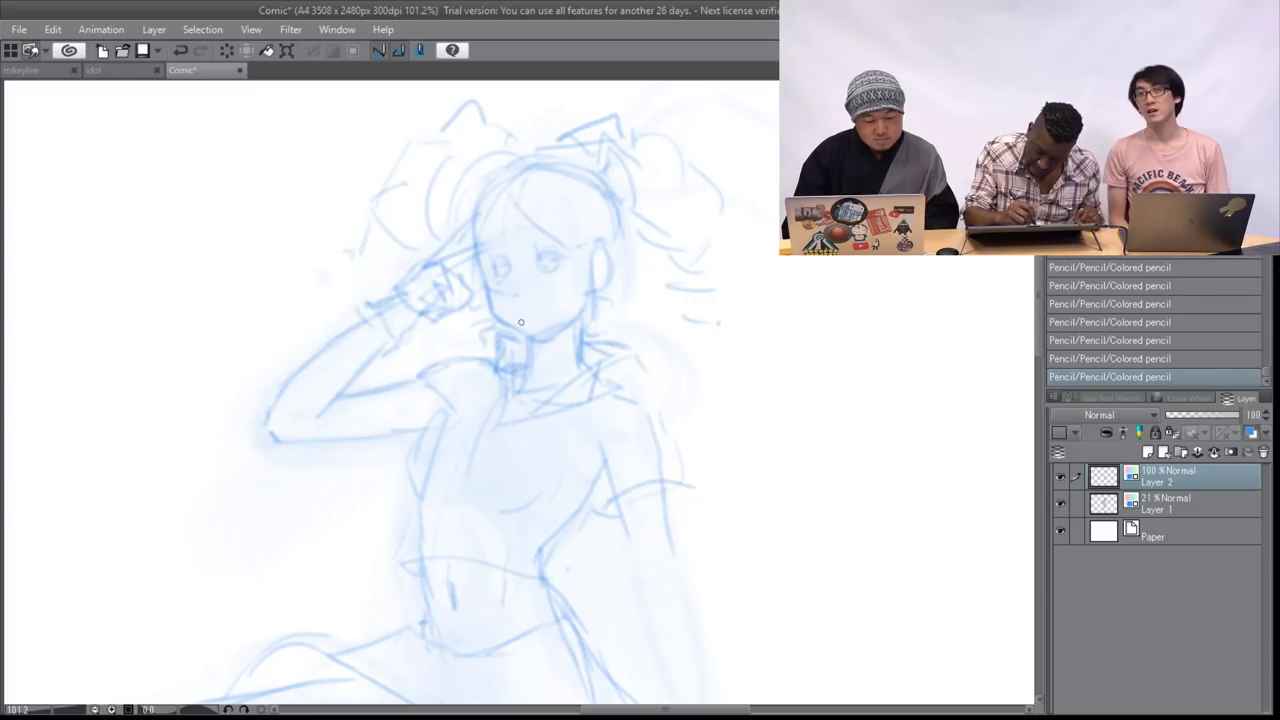
- Darken the chin line, define the inner ear and add strands to the fringe
{"action": "left_click_drag", "start_coordinate": [561, 334], "coordinate": [538, 346]}
{"action": "left_click_drag", "start_coordinate": [601, 260], "coordinate": [597, 289]}
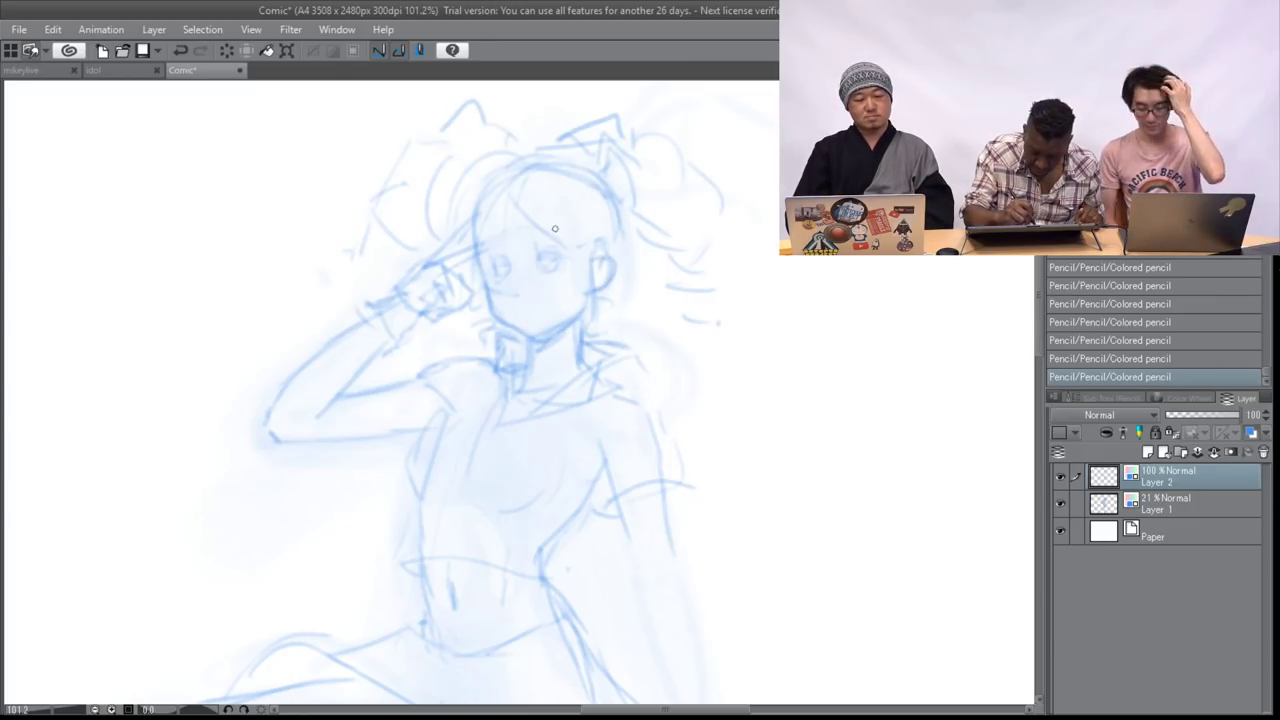
{"action": "left_click_drag", "start_coordinate": [555, 229], "coordinate": [578, 249]}
{"action": "mouse_move", "coordinate": [504, 199]}
{"action": "left_mouse_down"}
{"action": "mouse_move", "coordinate": [481, 249]}
{"action": "mouse_move", "coordinate": [506, 211]}
{"action": "left_mouse_up"}
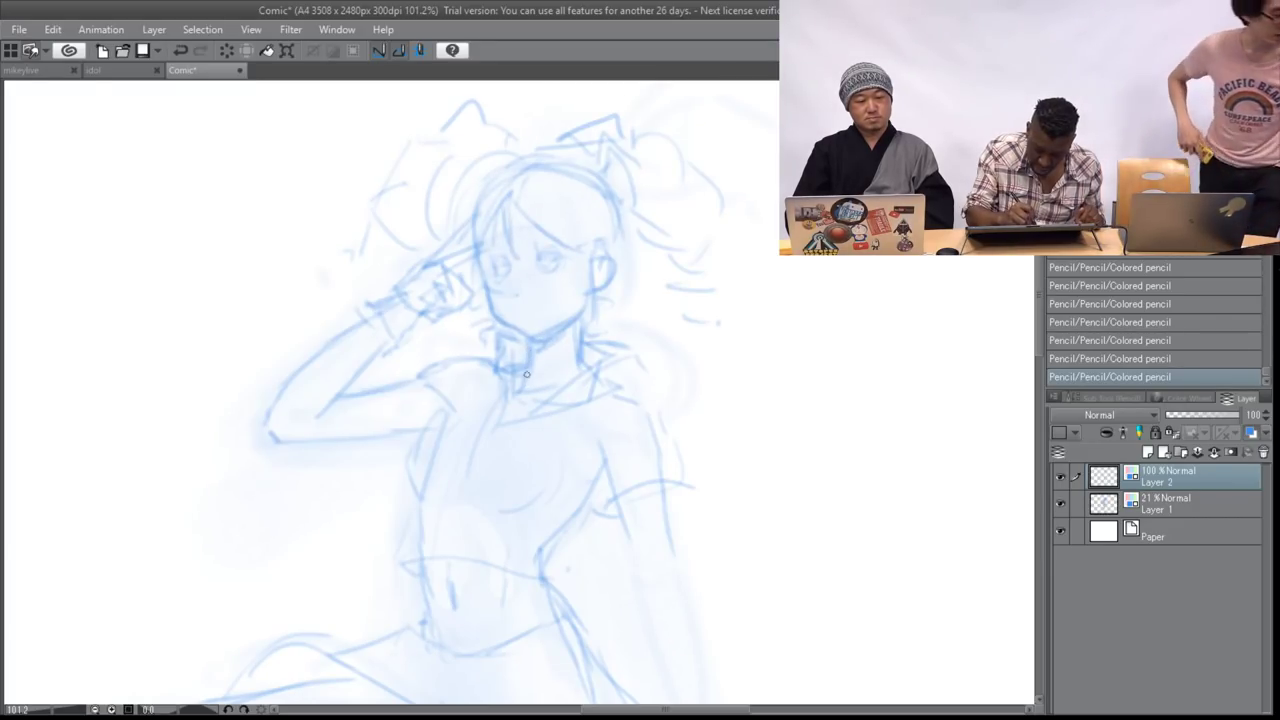
- Shade the collar beside the neck and redraw the shoulder and sleeve edge of the raised arm
{"action": "left_click_drag", "start_coordinate": [498, 337], "coordinate": [519, 351]}
{"action": "left_click_drag", "start_coordinate": [427, 386], "coordinate": [457, 410]}
{"action": "left_click_drag", "start_coordinate": [412, 380], "coordinate": [477, 364]}
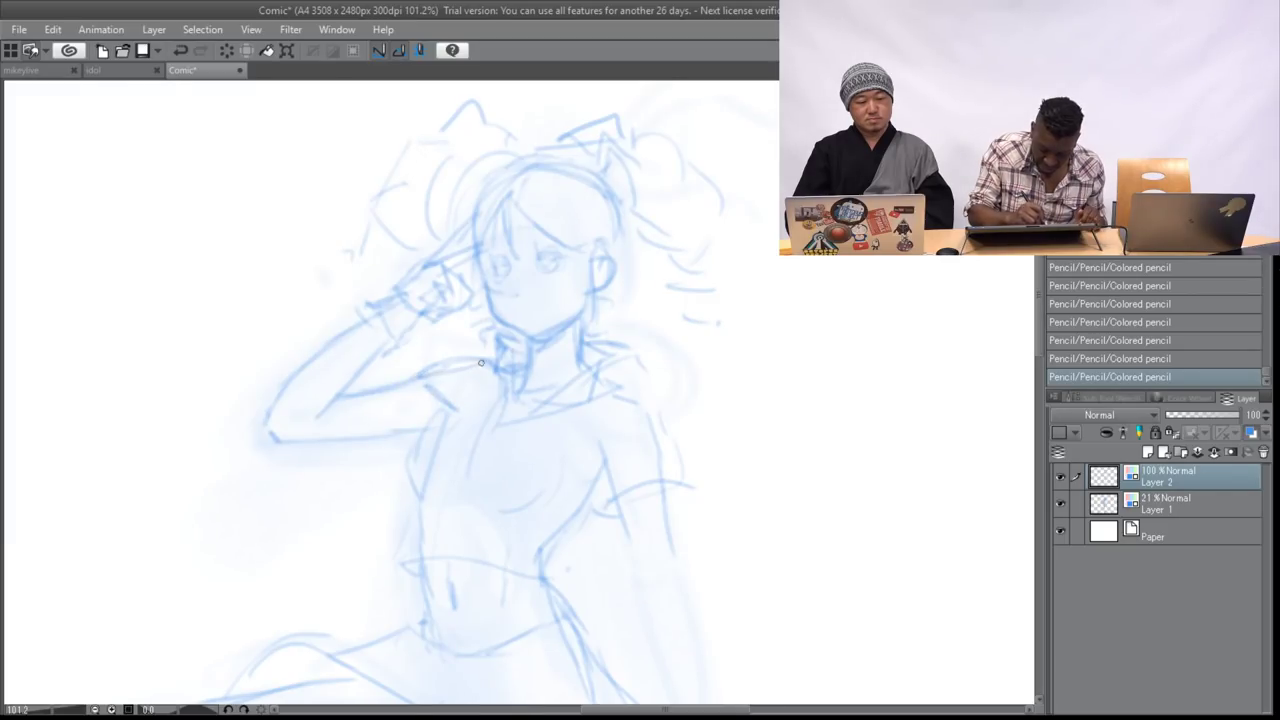
{"action": "mouse_move", "coordinate": [615, 542]}
{"action": "left_mouse_down"}
{"action": "mouse_move", "coordinate": [675, 364]}
{"action": "mouse_move", "coordinate": [708, 606]}
{"action": "mouse_move", "coordinate": [653, 597]}
{"action": "left_mouse_up"}
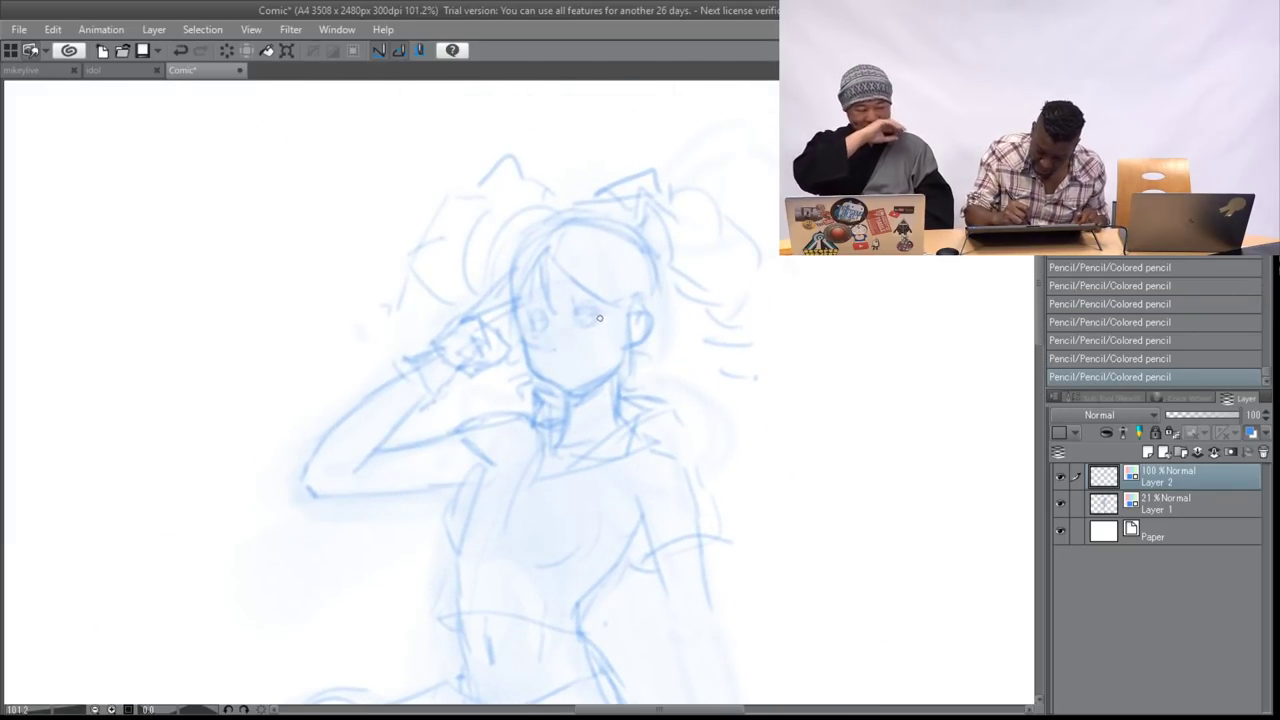
{"action": "key", "text": "ctrl+z"}
{"action": "key", "text": "ctrl+y"}
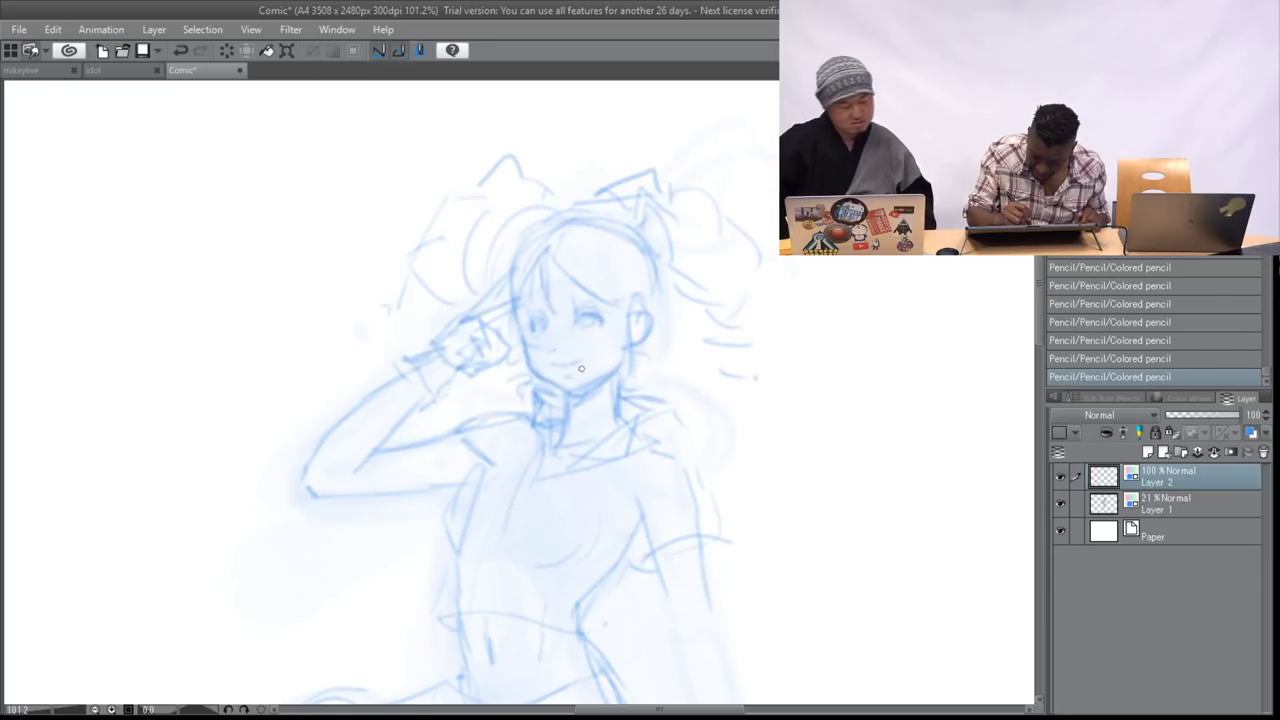
- Darken the front edge of the neck and add dark strokes at the back of the collar below the ear
{"action": "left_click_drag", "start_coordinate": [567, 408], "coordinate": [556, 450]}
{"action": "mouse_move", "coordinate": [616, 390]}
{"action": "left_mouse_down"}
{"action": "mouse_move", "coordinate": [622, 402]}
{"action": "mouse_move", "coordinate": [637, 390]}
{"action": "left_mouse_up"}
{"action": "left_click_drag", "start_coordinate": [637, 390], "coordinate": [639, 426]}
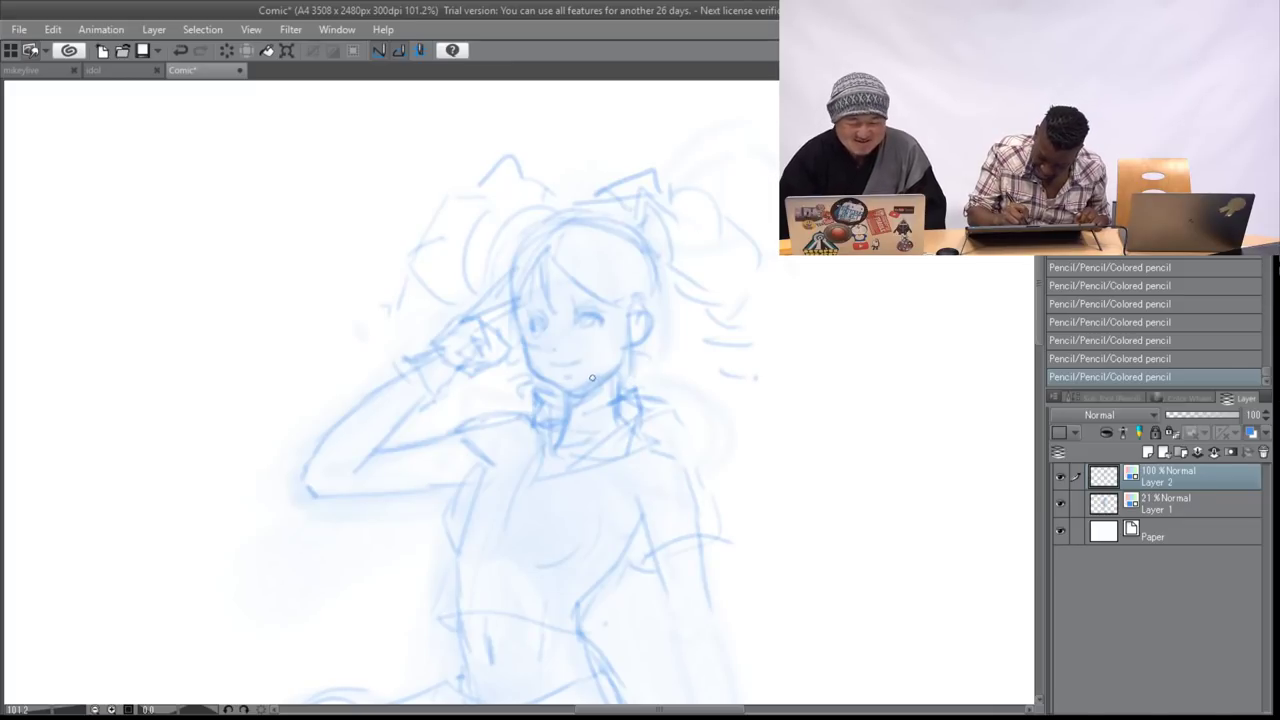
- Strengthen the cheek contour, darken both eyes and draw a smiling mouth
{"action": "left_click_drag", "start_coordinate": [522, 336], "coordinate": [532, 368]}
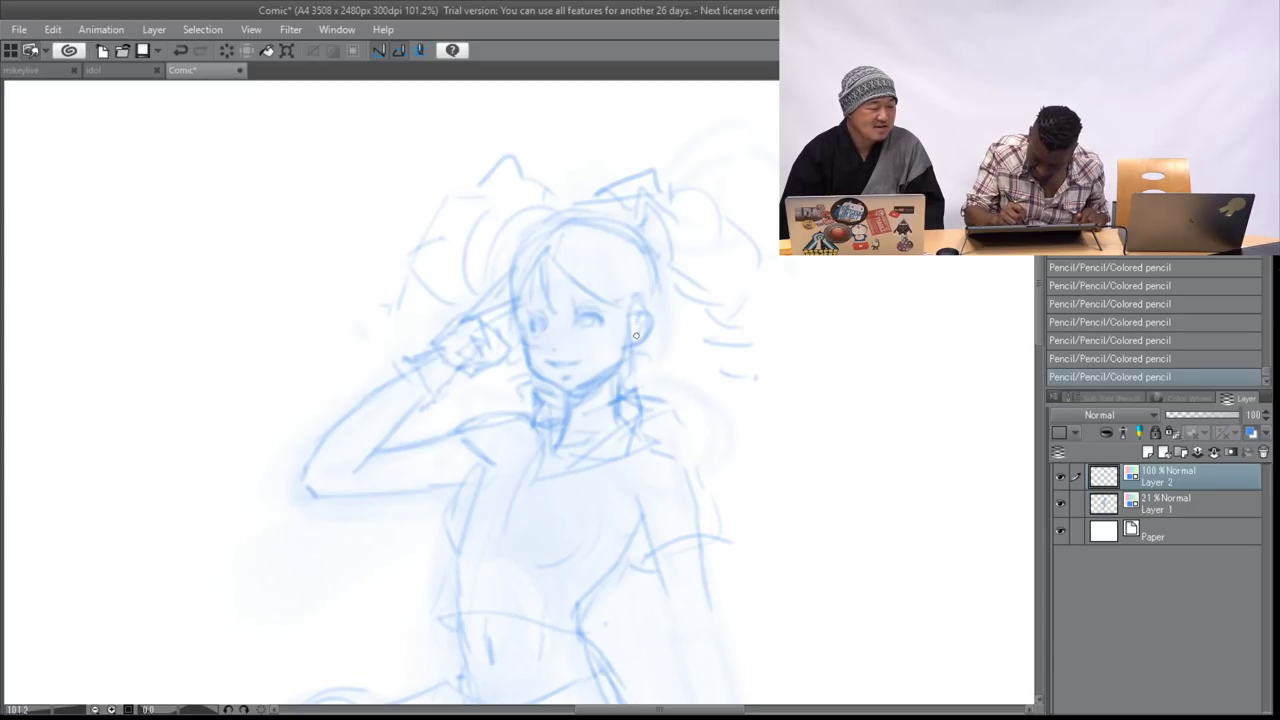
{"action": "left_click_drag", "start_coordinate": [578, 318], "coordinate": [594, 317]}
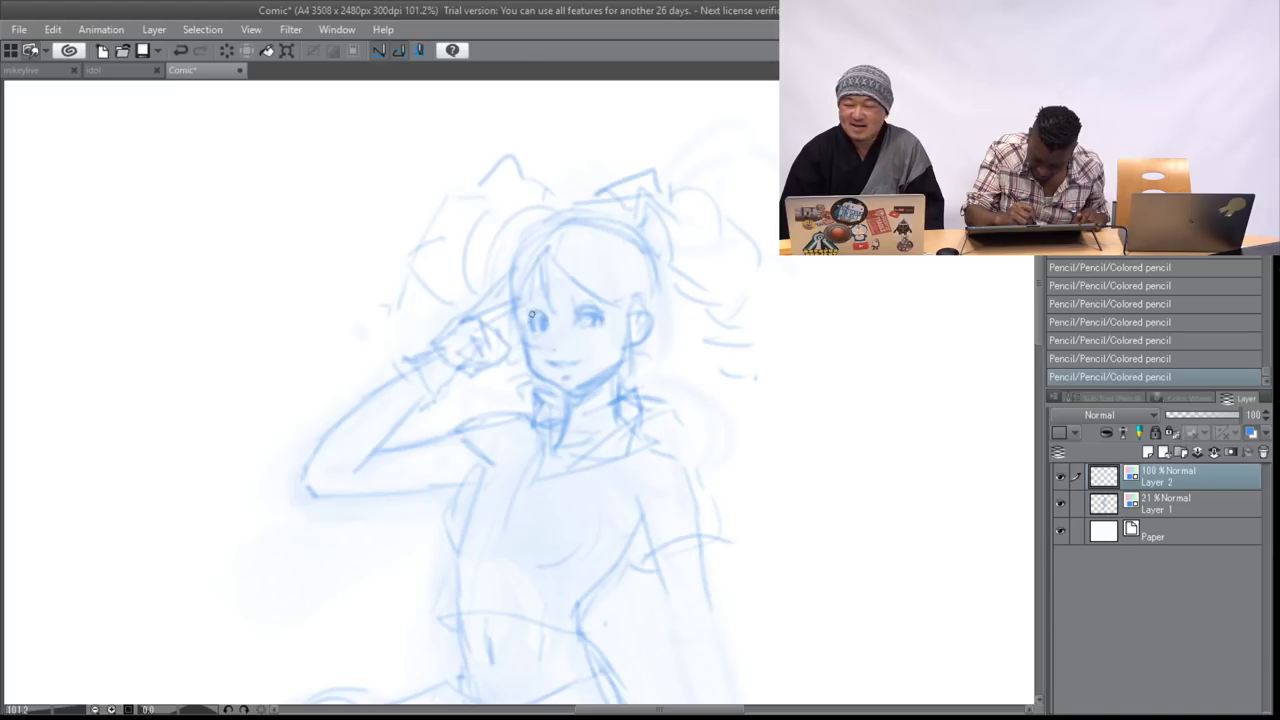
{"action": "left_click_drag", "start_coordinate": [556, 359], "coordinate": [589, 363]}
{"action": "mouse_move", "coordinate": [575, 310]}
{"action": "left_mouse_down"}
{"action": "mouse_move", "coordinate": [600, 318]}
{"action": "mouse_move", "coordinate": [527, 316]}
{"action": "mouse_move", "coordinate": [541, 326]}
{"action": "left_mouse_up"}
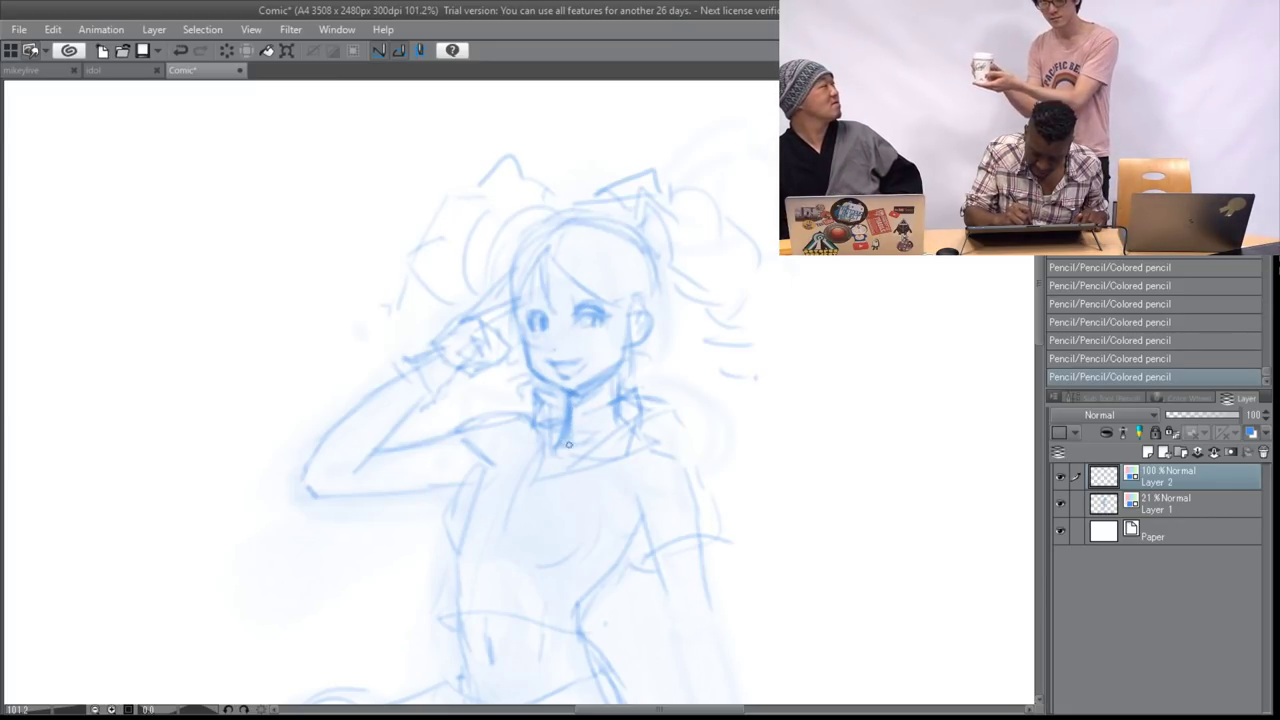
- Lighten the eyes and mouth with the Rough eraser
{"action": "mouse_move", "coordinate": [685, 463]}
{"action": "left_mouse_down"}
{"action": "mouse_move", "coordinate": [815, 75]}
{"action": "mouse_move", "coordinate": [729, 377]}
{"action": "mouse_move", "coordinate": [725, 366]}
{"action": "left_mouse_up"}
{"action": "key", "text": "e"}
{"action": "mouse_move", "coordinate": [609, 263]}
{"action": "left_mouse_down"}
{"action": "mouse_move", "coordinate": [618, 277]}
{"action": "mouse_move", "coordinate": [590, 266]}
{"action": "mouse_move", "coordinate": [586, 246]}
{"action": "left_mouse_up"}
{"action": "mouse_move", "coordinate": [582, 216]}
{"action": "left_mouse_down"}
{"action": "mouse_move", "coordinate": [582, 238]}
{"action": "mouse_move", "coordinate": [643, 211]}
{"action": "mouse_move", "coordinate": [577, 232]}
{"action": "mouse_move", "coordinate": [614, 274]}
{"action": "mouse_move", "coordinate": [628, 267]}
{"action": "left_mouse_up"}
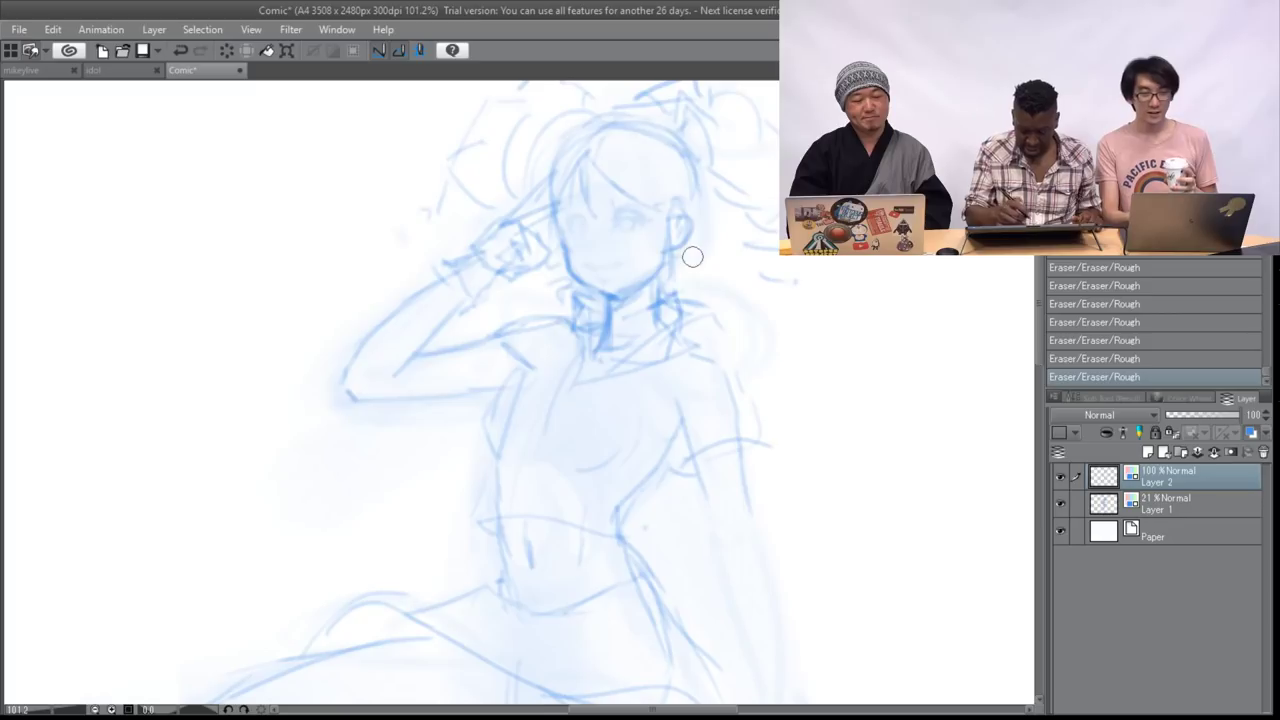
- Darken the shirt's side edge at the hem and draw both contours of the lowered arm down to the wrist
{"action": "left_click_drag", "start_coordinate": [489, 474], "coordinate": [482, 524]}
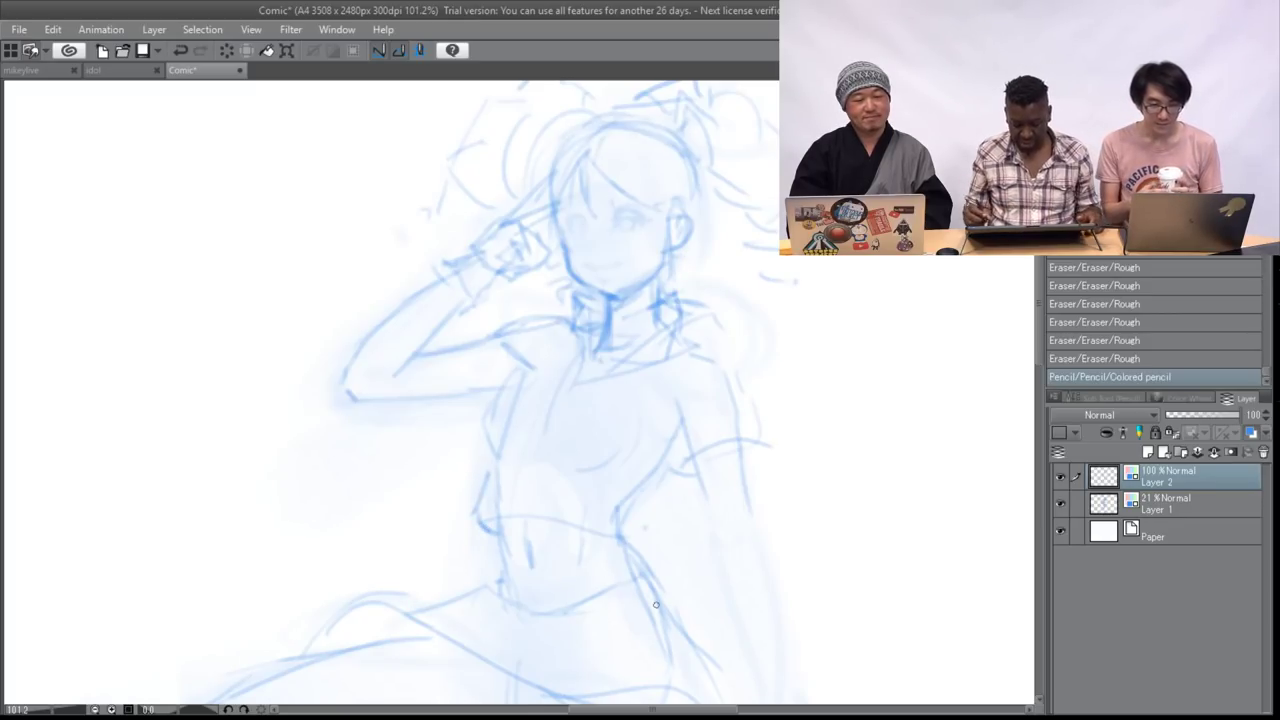
{"action": "mouse_move", "coordinate": [640, 560]}
{"action": "left_mouse_down"}
{"action": "mouse_move", "coordinate": [566, 277]}
{"action": "mouse_move", "coordinate": [531, 286]}
{"action": "left_mouse_up"}
{"action": "left_click_drag", "start_coordinate": [602, 228], "coordinate": [608, 314]}
{"action": "left_click_drag", "start_coordinate": [640, 262], "coordinate": [661, 324]}
{"action": "left_click_drag", "start_coordinate": [605, 284], "coordinate": [658, 418]}
{"action": "left_click_drag", "start_coordinate": [648, 290], "coordinate": [675, 400]}
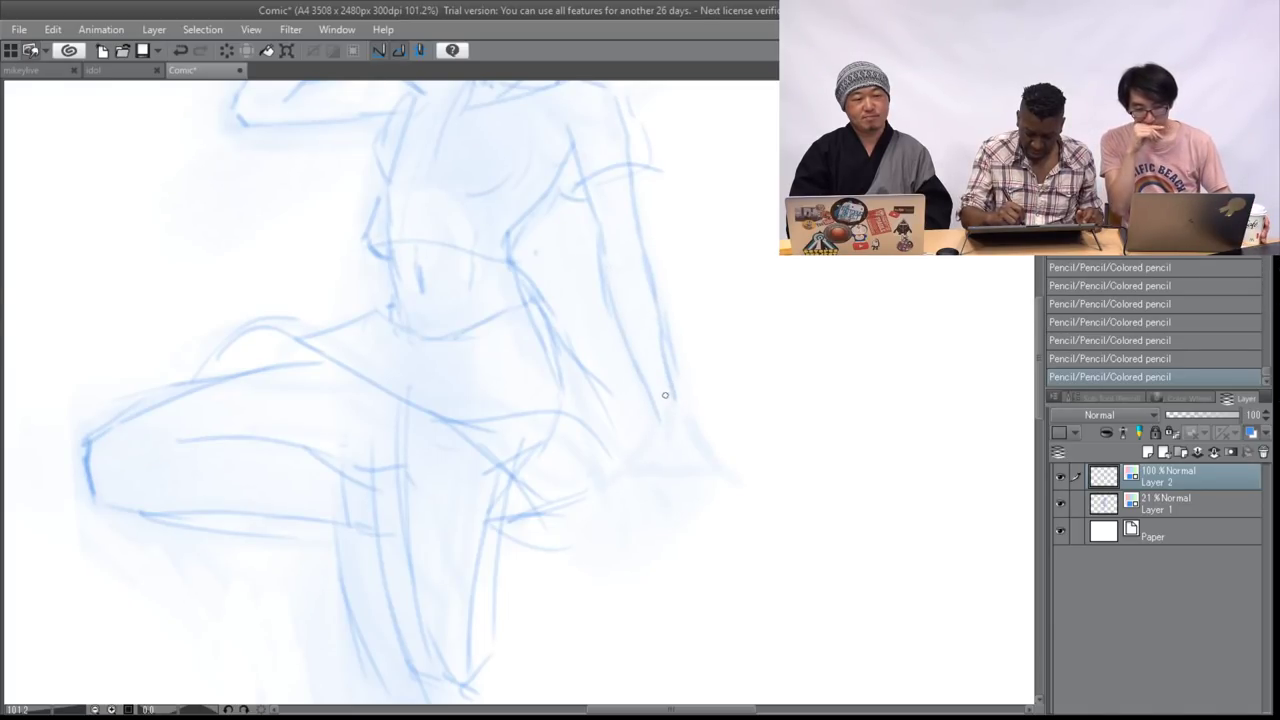
- Sketch the lowered arm's hand planted flat, with fingers spread to both sides of the wrist
{"action": "mouse_move", "coordinate": [655, 296]}
{"action": "left_mouse_down"}
{"action": "mouse_move", "coordinate": [651, 399]}
{"action": "mouse_move", "coordinate": [646, 384]}
{"action": "mouse_move", "coordinate": [661, 362]}
{"action": "mouse_move", "coordinate": [688, 401]}
{"action": "mouse_move", "coordinate": [648, 394]}
{"action": "mouse_move", "coordinate": [642, 372]}
{"action": "mouse_move", "coordinate": [624, 426]}
{"action": "mouse_move", "coordinate": [650, 420]}
{"action": "mouse_move", "coordinate": [607, 435]}
{"action": "left_mouse_up"}
{"action": "mouse_move", "coordinate": [607, 435]}
{"action": "left_mouse_down"}
{"action": "mouse_move", "coordinate": [632, 428]}
{"action": "mouse_move", "coordinate": [666, 444]}
{"action": "left_mouse_up"}
{"action": "left_click_drag", "start_coordinate": [684, 400], "coordinate": [751, 430]}
{"action": "mouse_move", "coordinate": [665, 440]}
{"action": "left_mouse_down"}
{"action": "mouse_move", "coordinate": [699, 460]}
{"action": "mouse_move", "coordinate": [692, 433]}
{"action": "mouse_move", "coordinate": [720, 433]}
{"action": "mouse_move", "coordinate": [685, 412]}
{"action": "mouse_move", "coordinate": [756, 434]}
{"action": "left_mouse_up"}
{"action": "mouse_move", "coordinate": [622, 422]}
{"action": "left_mouse_down"}
{"action": "mouse_move", "coordinate": [608, 432]}
{"action": "mouse_move", "coordinate": [624, 432]}
{"action": "left_mouse_up"}
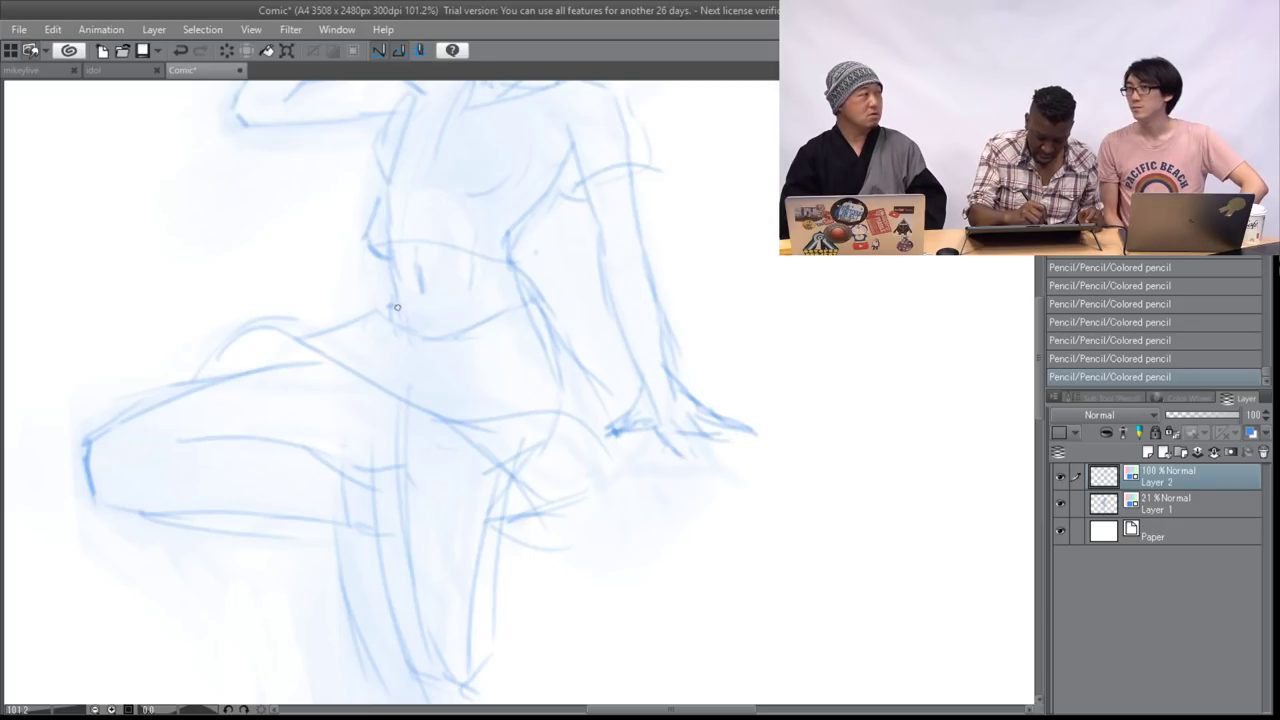
- Draw the waistband line across the hips, then outline the raised leg's ankle cuff and pointed foot
{"action": "mouse_move", "coordinate": [395, 305]}
{"action": "left_mouse_down"}
{"action": "mouse_move", "coordinate": [520, 292]}
{"action": "mouse_move", "coordinate": [544, 306]}
{"action": "left_mouse_up"}
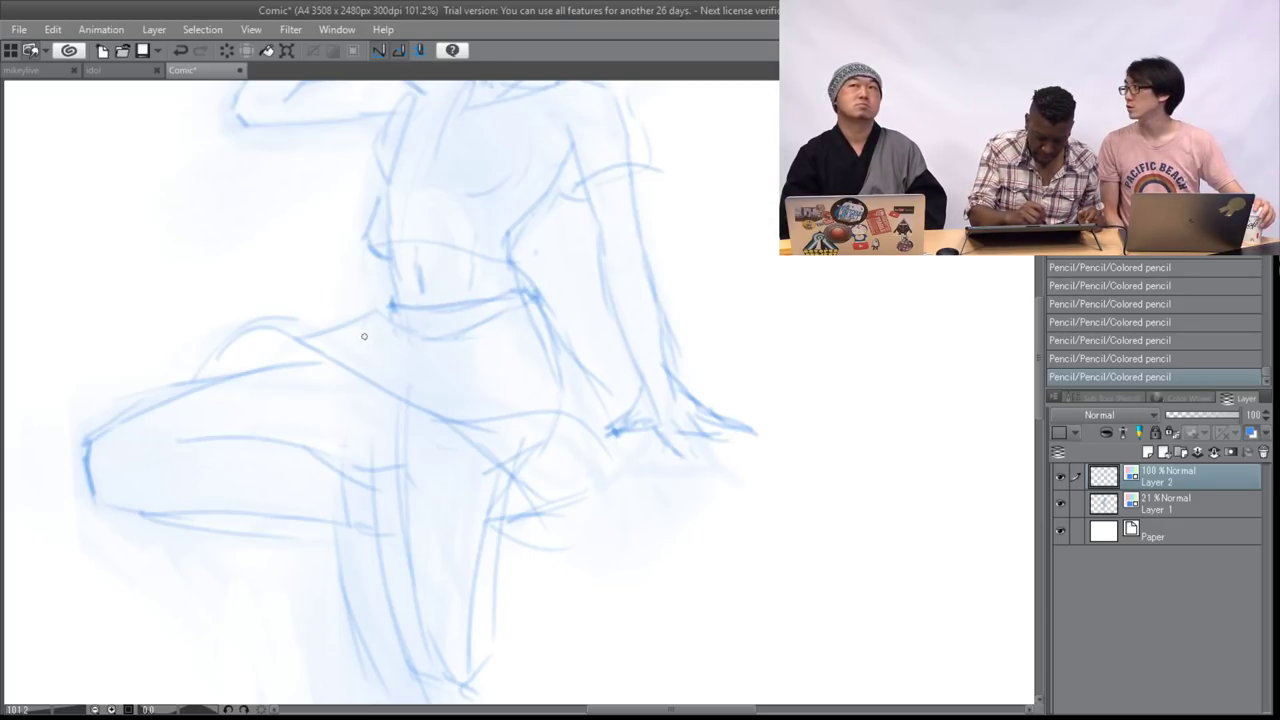
{"action": "mouse_move", "coordinate": [408, 503]}
{"action": "left_mouse_down"}
{"action": "mouse_move", "coordinate": [645, 264]}
{"action": "mouse_move", "coordinate": [645, 466]}
{"action": "mouse_move", "coordinate": [624, 495]}
{"action": "left_mouse_up"}
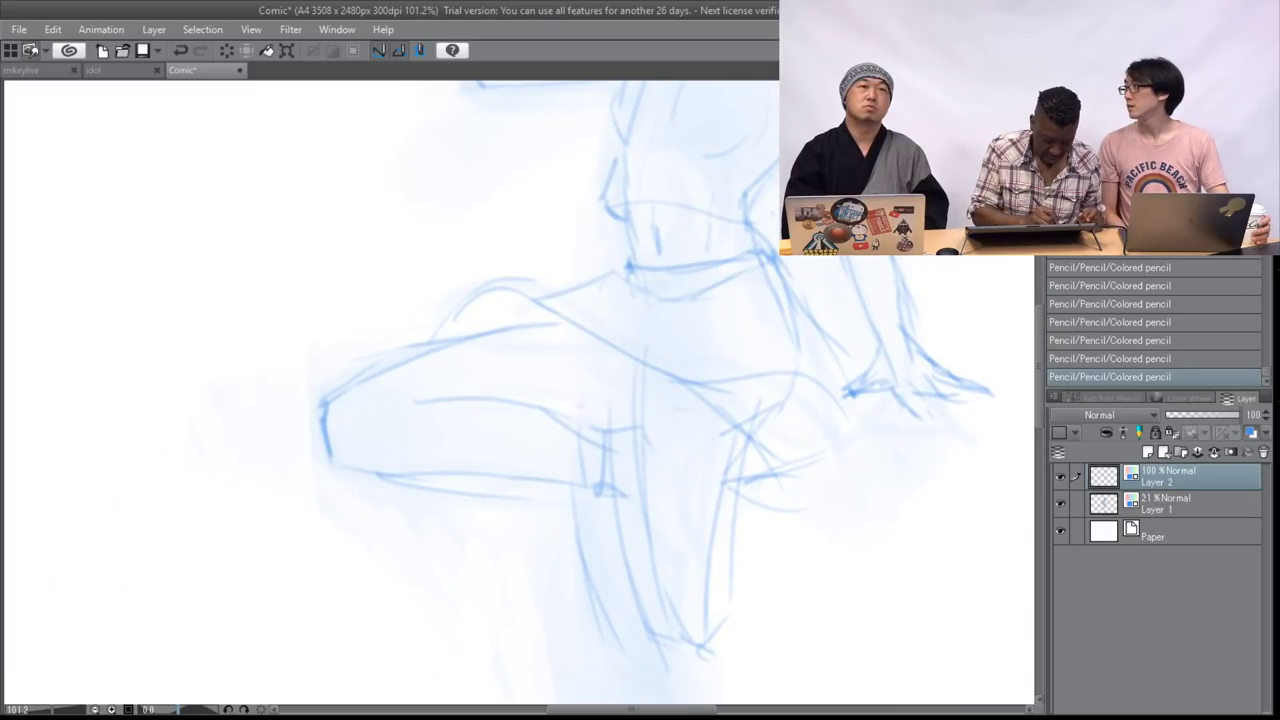
{"action": "left_click_drag", "start_coordinate": [178, 709], "coordinate": [186, 709]}
{"action": "mouse_move", "coordinate": [600, 680]}
{"action": "left_mouse_down"}
{"action": "mouse_move", "coordinate": [485, 120]}
{"action": "mouse_move", "coordinate": [350, 690]}
{"action": "mouse_move", "coordinate": [422, 320]}
{"action": "mouse_move", "coordinate": [223, 447]}
{"action": "mouse_move", "coordinate": [189, 489]}
{"action": "mouse_move", "coordinate": [176, 473]}
{"action": "left_mouse_up"}
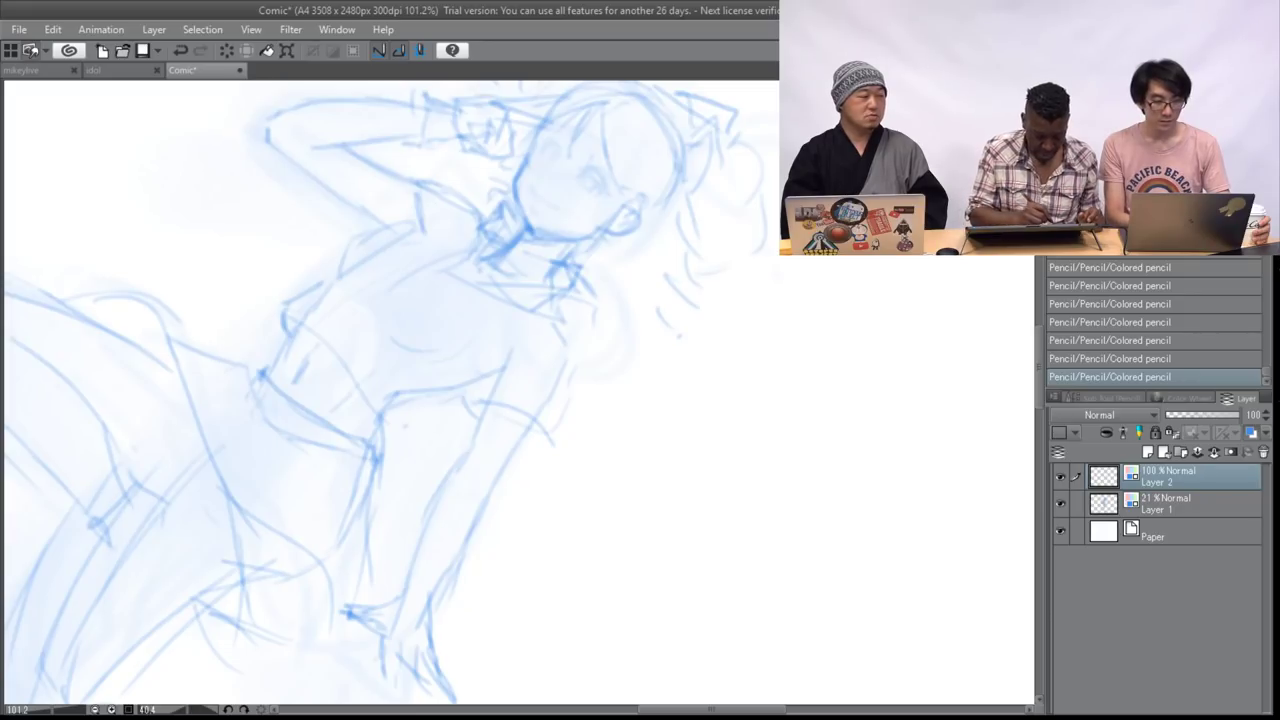
{"action": "mouse_move", "coordinate": [119, 542]}
{"action": "left_mouse_down"}
{"action": "mouse_move", "coordinate": [175, 564]}
{"action": "mouse_move", "coordinate": [779, 668]}
{"action": "mouse_move", "coordinate": [341, 343]}
{"action": "mouse_move", "coordinate": [324, 354]}
{"action": "mouse_move", "coordinate": [347, 325]}
{"action": "mouse_move", "coordinate": [302, 345]}
{"action": "mouse_move", "coordinate": [328, 395]}
{"action": "mouse_move", "coordinate": [332, 476]}
{"action": "mouse_move", "coordinate": [396, 452]}
{"action": "left_mouse_up"}
{"action": "mouse_move", "coordinate": [356, 326]}
{"action": "left_mouse_down"}
{"action": "mouse_move", "coordinate": [374, 376]}
{"action": "mouse_move", "coordinate": [369, 341]}
{"action": "mouse_move", "coordinate": [404, 400]}
{"action": "mouse_move", "coordinate": [366, 428]}
{"action": "mouse_move", "coordinate": [372, 440]}
{"action": "left_mouse_up"}
{"action": "left_click_drag", "start_coordinate": [324, 466], "coordinate": [371, 462]}
{"action": "mouse_move", "coordinate": [324, 400]}
{"action": "left_mouse_down"}
{"action": "mouse_move", "coordinate": [321, 468]}
{"action": "mouse_move", "coordinate": [361, 468]}
{"action": "mouse_move", "coordinate": [326, 420]}
{"action": "mouse_move", "coordinate": [307, 474]}
{"action": "mouse_move", "coordinate": [356, 480]}
{"action": "left_mouse_up"}
{"action": "mouse_move", "coordinate": [320, 354]}
{"action": "left_mouse_down"}
{"action": "mouse_move", "coordinate": [332, 388]}
{"action": "mouse_move", "coordinate": [292, 318]}
{"action": "mouse_move", "coordinate": [328, 400]}
{"action": "mouse_move", "coordinate": [314, 440]}
{"action": "mouse_move", "coordinate": [376, 455]}
{"action": "left_mouse_up"}
{"action": "left_click_drag", "start_coordinate": [320, 398], "coordinate": [312, 478]}
{"action": "mouse_move", "coordinate": [360, 326]}
{"action": "left_mouse_down"}
{"action": "mouse_move", "coordinate": [400, 389]}
{"action": "mouse_move", "coordinate": [384, 385]}
{"action": "mouse_move", "coordinate": [370, 458]}
{"action": "left_mouse_up"}
{"action": "mouse_move", "coordinate": [370, 458]}
{"action": "left_mouse_down"}
{"action": "mouse_move", "coordinate": [390, 388]}
{"action": "mouse_move", "coordinate": [400, 394]}
{"action": "left_mouse_up"}
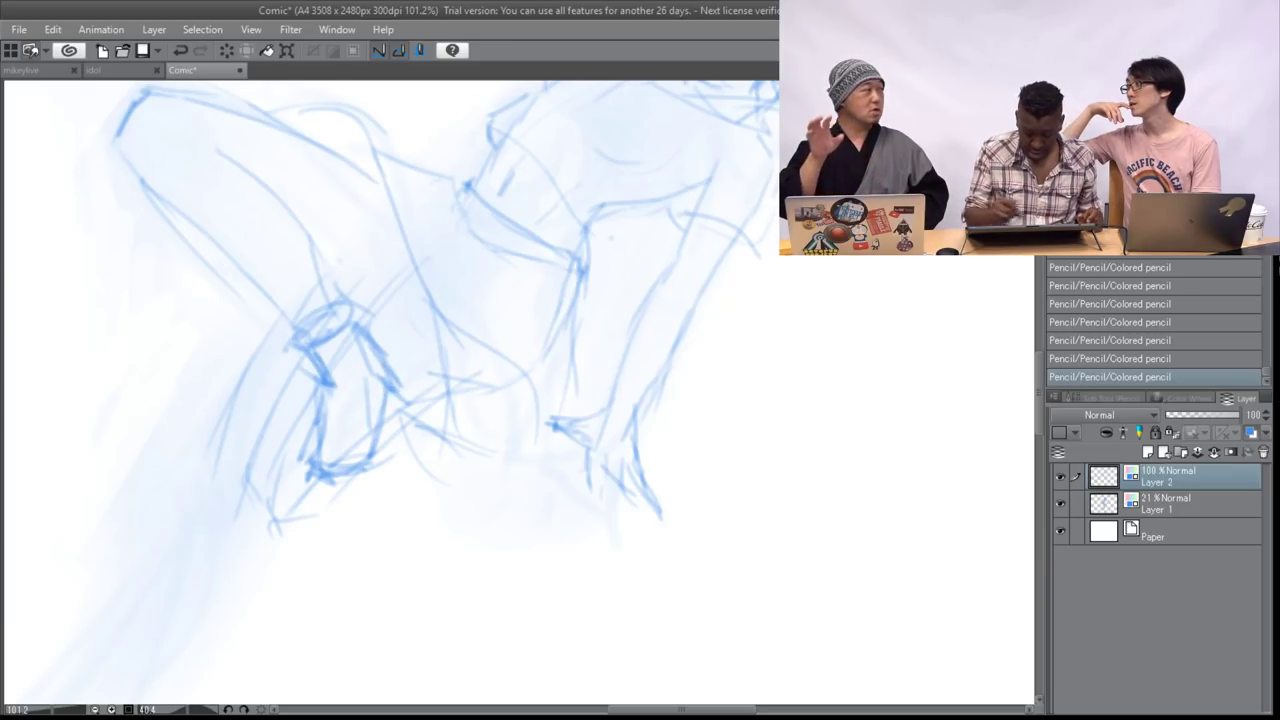
- Draw the supporting leg's contours below the raised foot, through the knee and down the calf
{"action": "left_click_drag", "start_coordinate": [194, 710], "coordinate": [188, 710]}
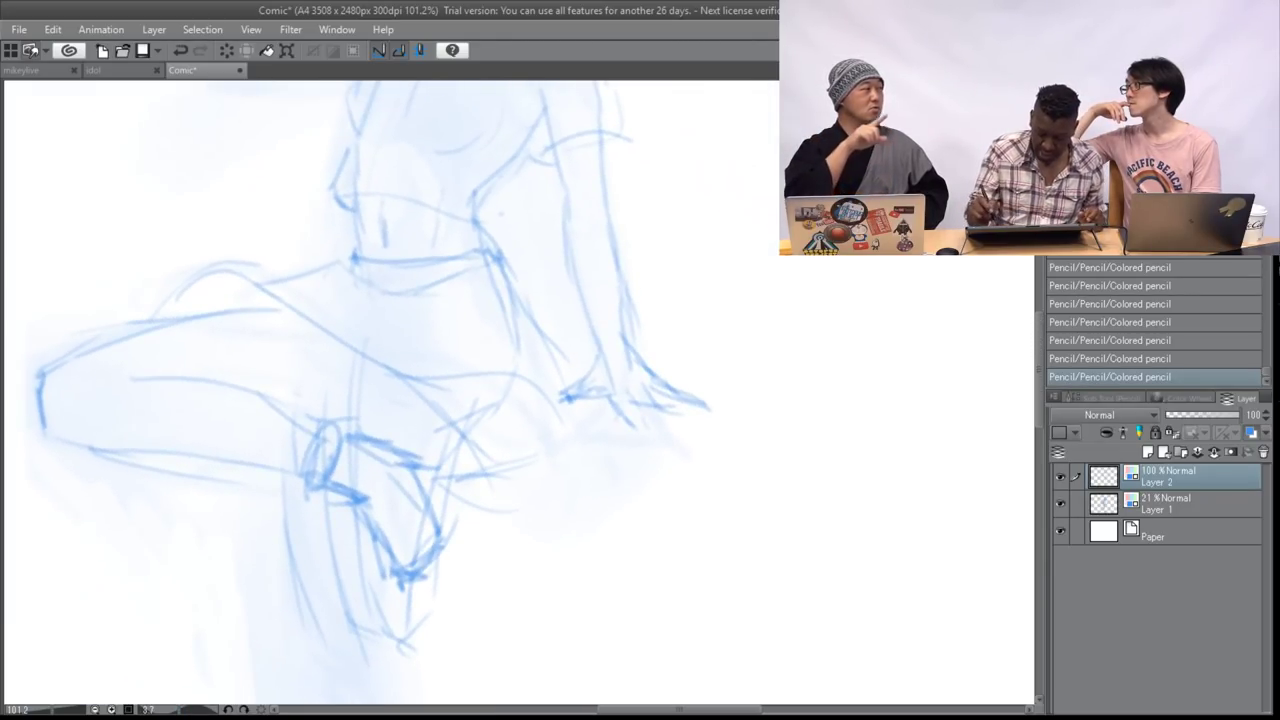
{"action": "mouse_move", "coordinate": [480, 450]}
{"action": "left_mouse_down"}
{"action": "mouse_move", "coordinate": [758, 418]}
{"action": "mouse_move", "coordinate": [362, 300]}
{"action": "mouse_move", "coordinate": [543, 115]}
{"action": "mouse_move", "coordinate": [558, 442]}
{"action": "mouse_move", "coordinate": [469, 364]}
{"action": "left_mouse_up"}
{"action": "left_click_drag", "start_coordinate": [321, 479], "coordinate": [358, 574]}
{"action": "left_click_drag", "start_coordinate": [330, 512], "coordinate": [366, 588]}
{"action": "mouse_move", "coordinate": [424, 502]}
{"action": "left_mouse_down"}
{"action": "mouse_move", "coordinate": [403, 570]}
{"action": "mouse_move", "coordinate": [353, 568]}
{"action": "left_mouse_up"}
{"action": "mouse_move", "coordinate": [616, 500]}
{"action": "left_mouse_down"}
{"action": "mouse_move", "coordinate": [539, 159]}
{"action": "mouse_move", "coordinate": [588, 349]}
{"action": "left_mouse_up"}
{"action": "mouse_move", "coordinate": [329, 418]}
{"action": "left_mouse_down"}
{"action": "mouse_move", "coordinate": [336, 458]}
{"action": "mouse_move", "coordinate": [391, 451]}
{"action": "mouse_move", "coordinate": [391, 537]}
{"action": "left_mouse_up"}
{"action": "left_click_drag", "start_coordinate": [374, 434], "coordinate": [404, 532]}
{"action": "left_click_drag", "start_coordinate": [402, 548], "coordinate": [378, 634]}
{"action": "left_click_drag", "start_coordinate": [340, 450], "coordinate": [366, 650]}
{"action": "left_click_drag", "start_coordinate": [590, 230], "coordinate": [272, 502]}
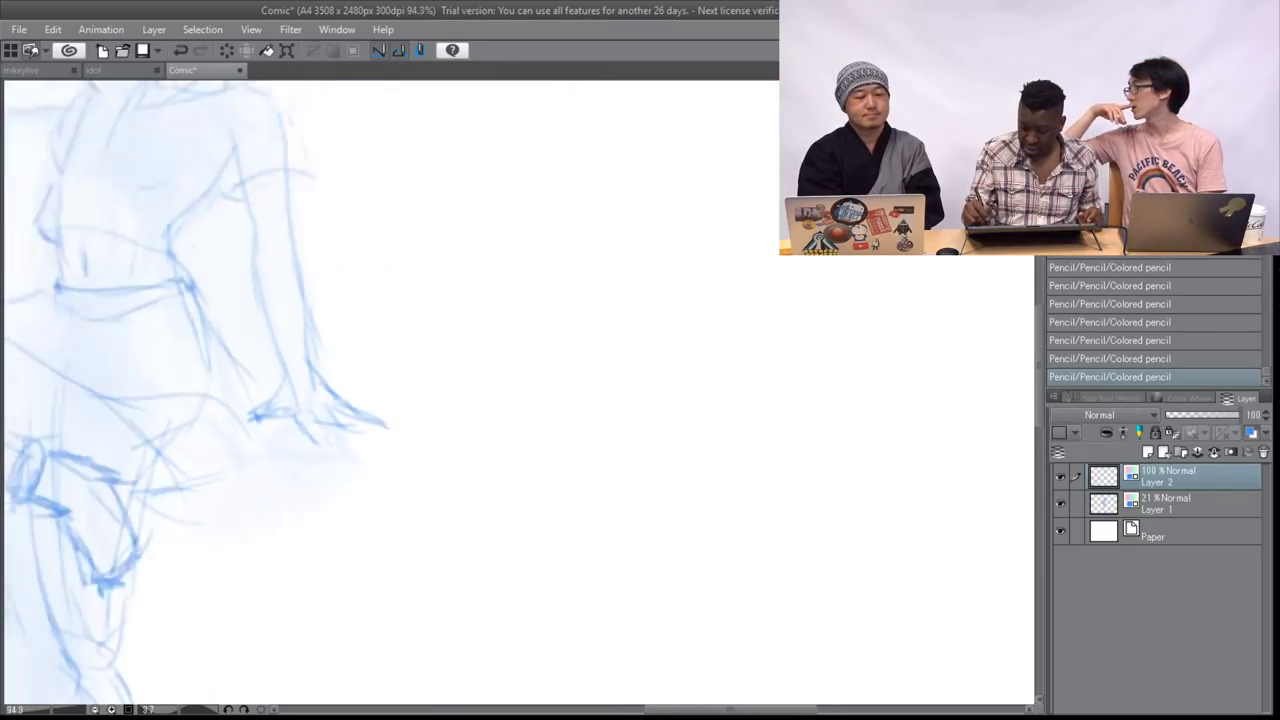
{"action": "scroll", "coordinate": [504, 405], "scroll_direction": "down", "scroll_amount": 8}
{"action": "scroll", "coordinate": [504, 405], "scroll_direction": "up", "scroll_amount": 4}
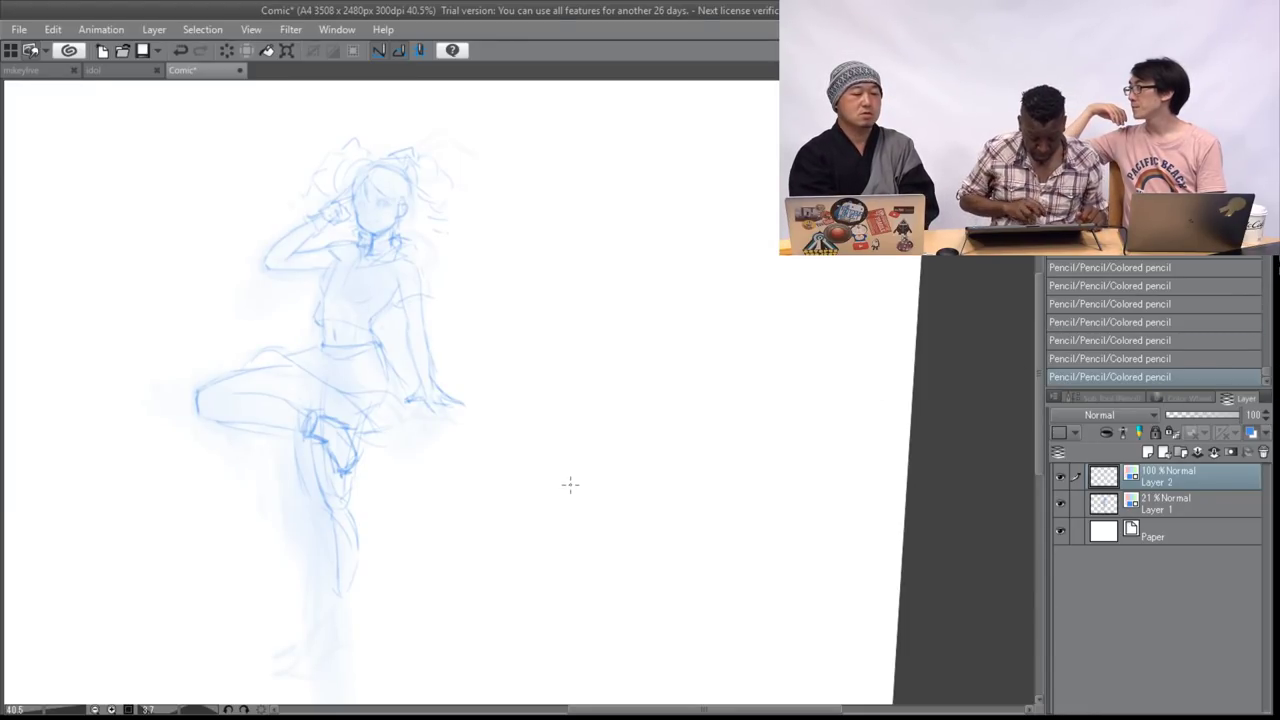
{"action": "left_click_drag", "start_coordinate": [356, 520], "coordinate": [352, 598]}
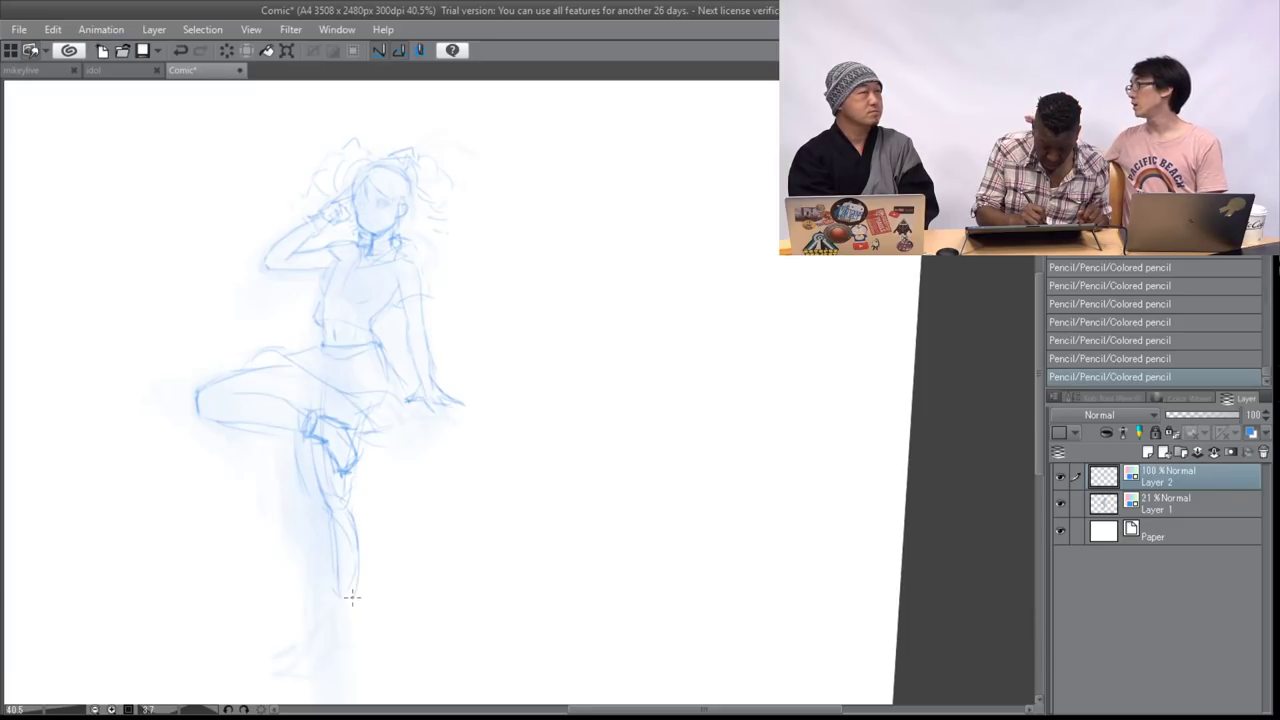
- Sketch a high-heeled ankle boot on the supporting leg and strengthen the calf contour above it
{"action": "mouse_move", "coordinate": [352, 600]}
{"action": "left_mouse_down"}
{"action": "mouse_move", "coordinate": [368, 592]}
{"action": "mouse_move", "coordinate": [337, 632]}
{"action": "left_mouse_up"}
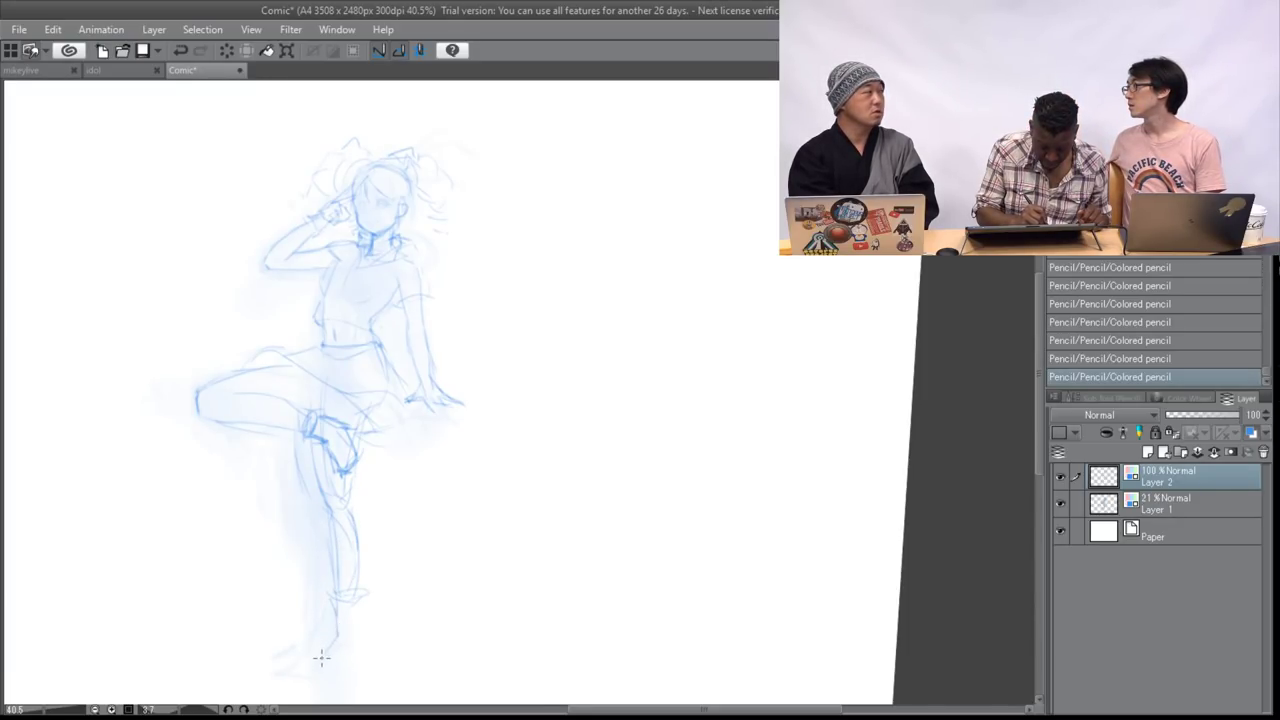
{"action": "left_click_drag", "start_coordinate": [367, 595], "coordinate": [363, 628]}
{"action": "mouse_move", "coordinate": [307, 678]}
{"action": "left_mouse_down"}
{"action": "mouse_move", "coordinate": [351, 664]}
{"action": "mouse_move", "coordinate": [323, 678]}
{"action": "mouse_move", "coordinate": [361, 653]}
{"action": "mouse_move", "coordinate": [362, 620]}
{"action": "mouse_move", "coordinate": [351, 667]}
{"action": "mouse_move", "coordinate": [329, 665]}
{"action": "mouse_move", "coordinate": [330, 645]}
{"action": "mouse_move", "coordinate": [327, 667]}
{"action": "mouse_move", "coordinate": [300, 677]}
{"action": "mouse_move", "coordinate": [354, 663]}
{"action": "left_mouse_up"}
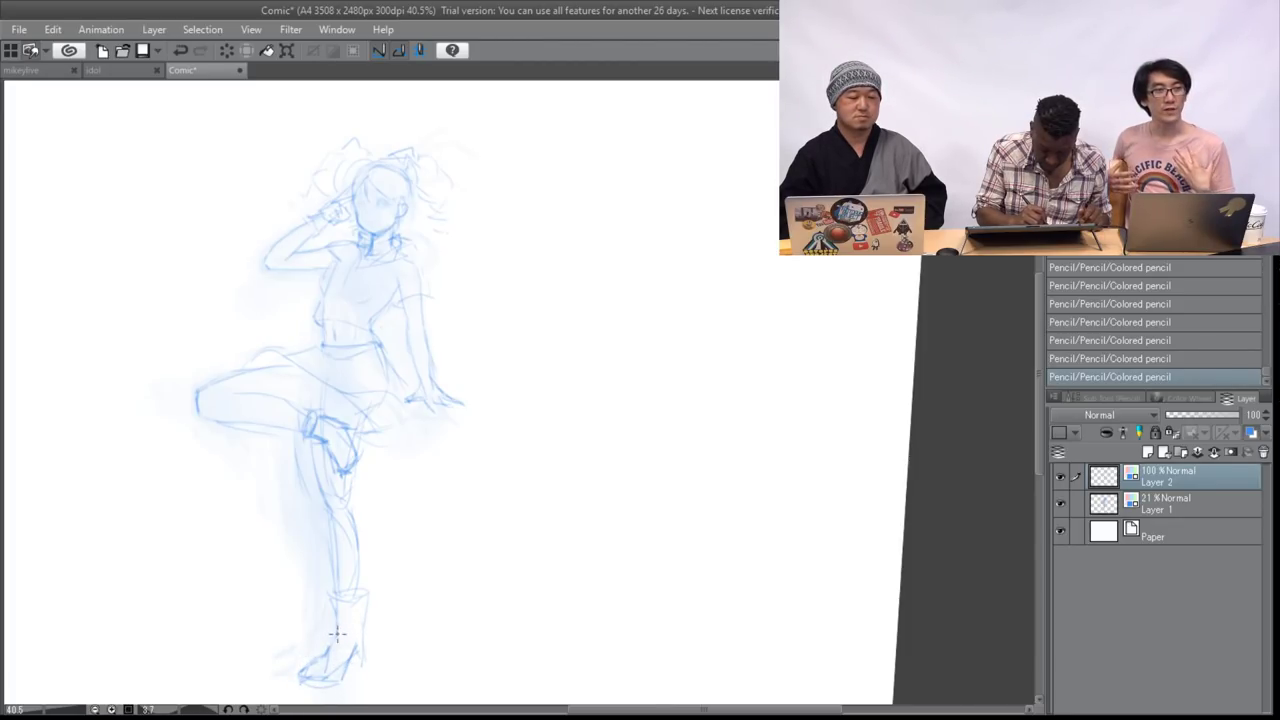
{"action": "left_click_drag", "start_coordinate": [350, 495], "coordinate": [356, 588]}
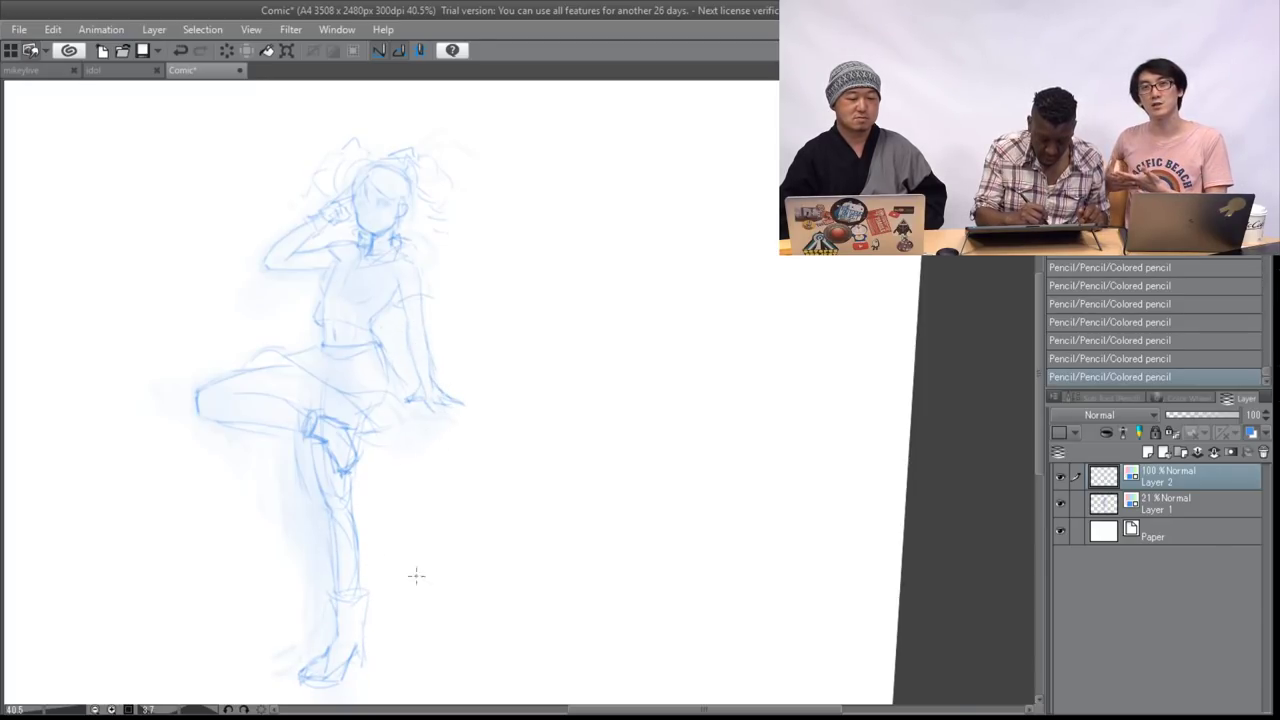
{"action": "mouse_move", "coordinate": [350, 450]}
{"action": "left_mouse_down"}
{"action": "mouse_move", "coordinate": [472, 413]}
{"action": "mouse_move", "coordinate": [429, 383]}
{"action": "left_mouse_up"}
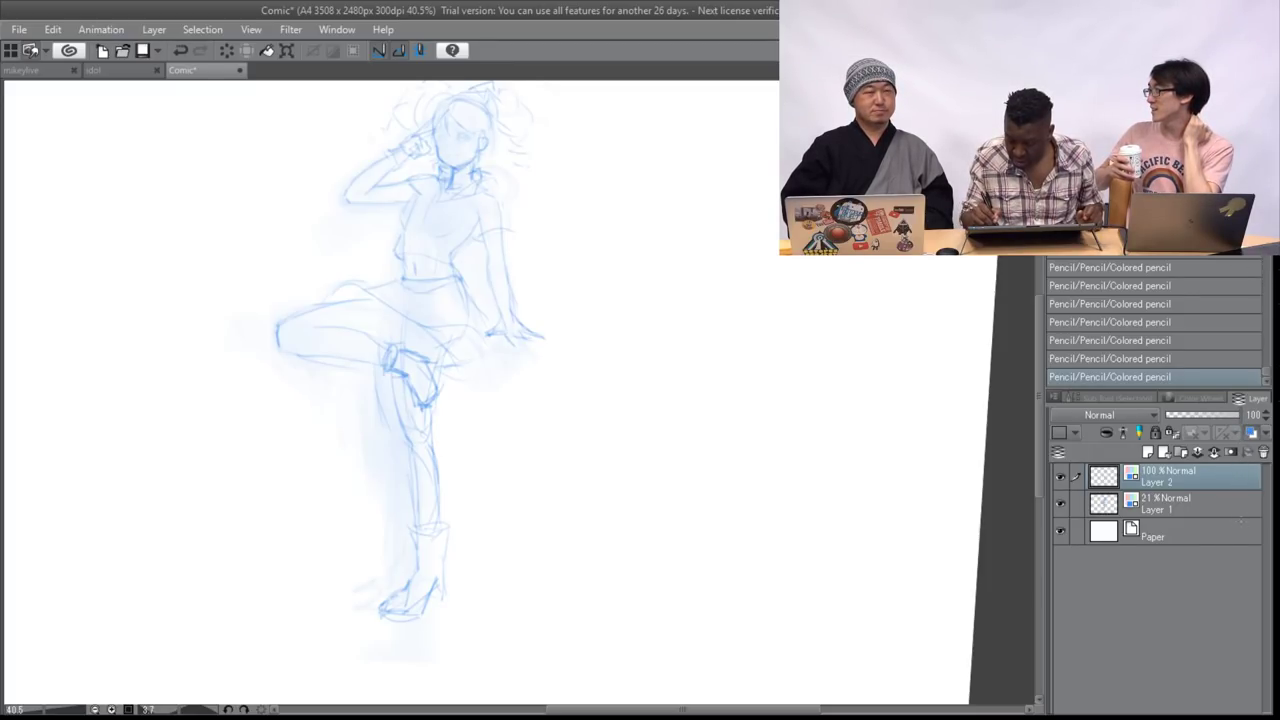
{"action": "left_click_drag", "start_coordinate": [609, 206], "coordinate": [630, 372]}
{"action": "key", "text": "ctrl+d"}
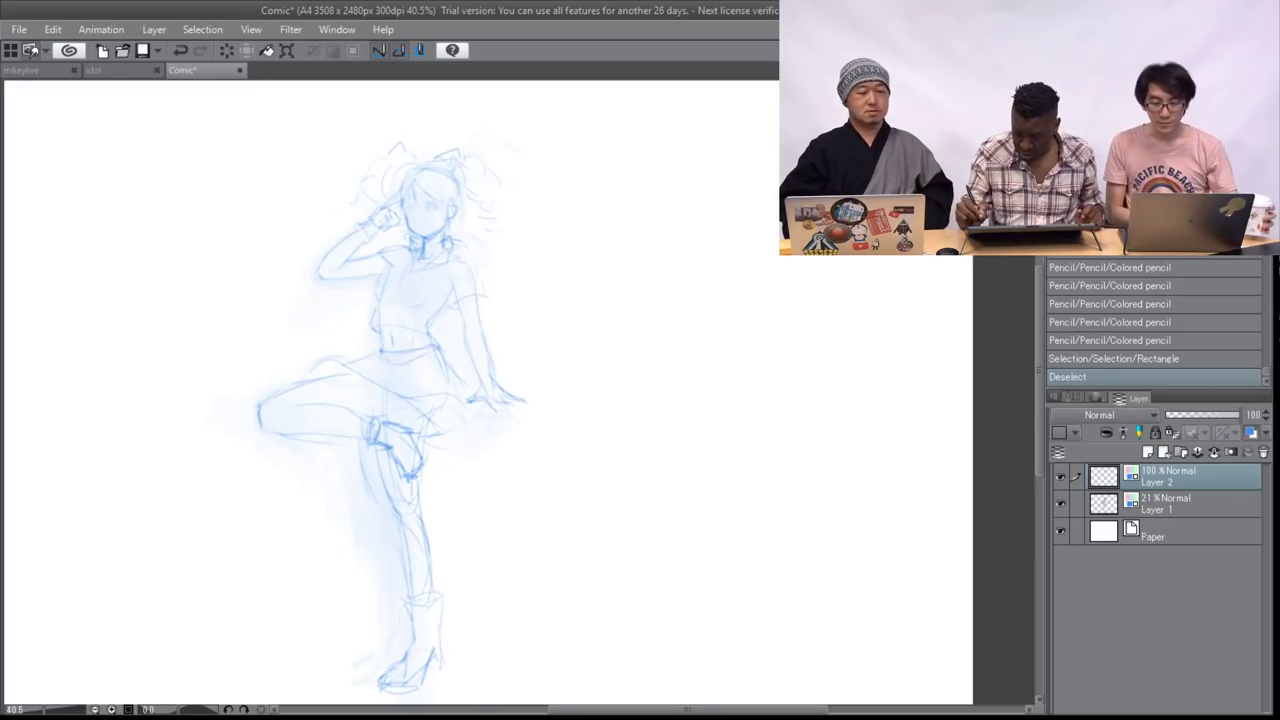
- Lower Layer 2's opacity to 36% and hide Layer 1
{"action": "key", "text": "ctrl+plus"}
{"action": "left_click_drag", "start_coordinate": [1240, 415], "coordinate": [1192, 414]}
{"action": "left_click", "coordinate": [1168, 504]}
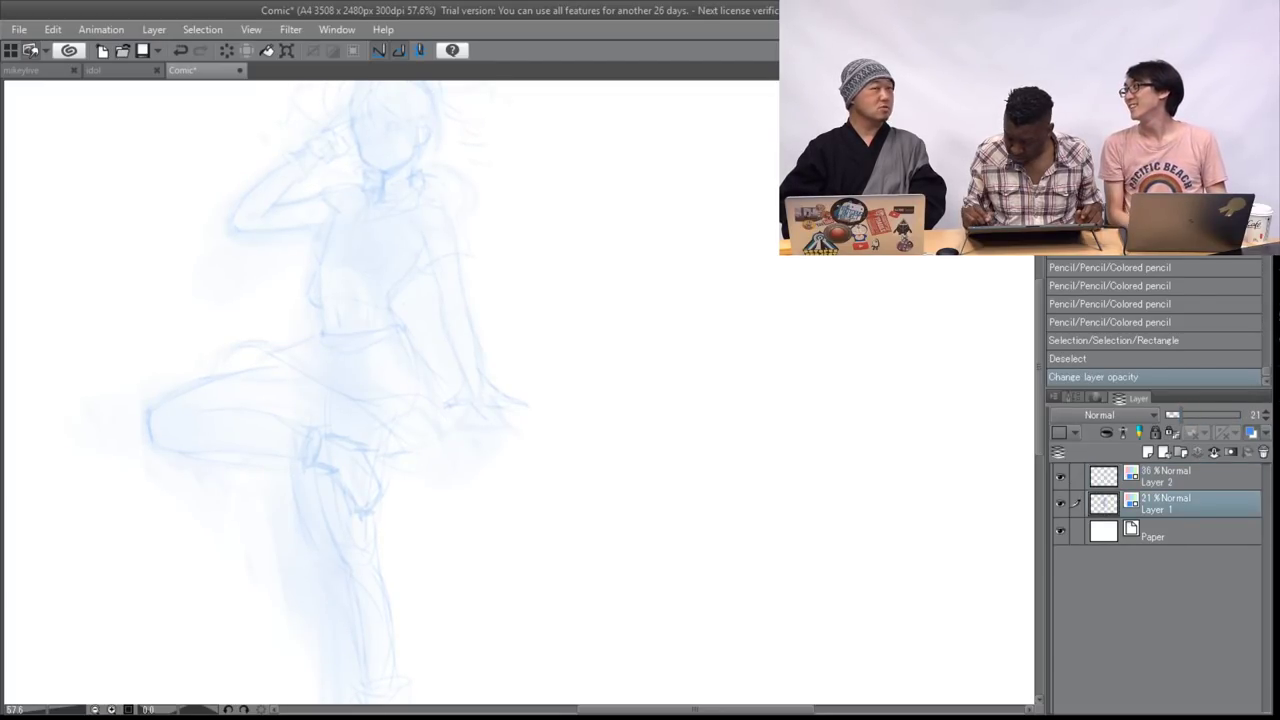
{"action": "left_click", "coordinate": [1061, 504]}
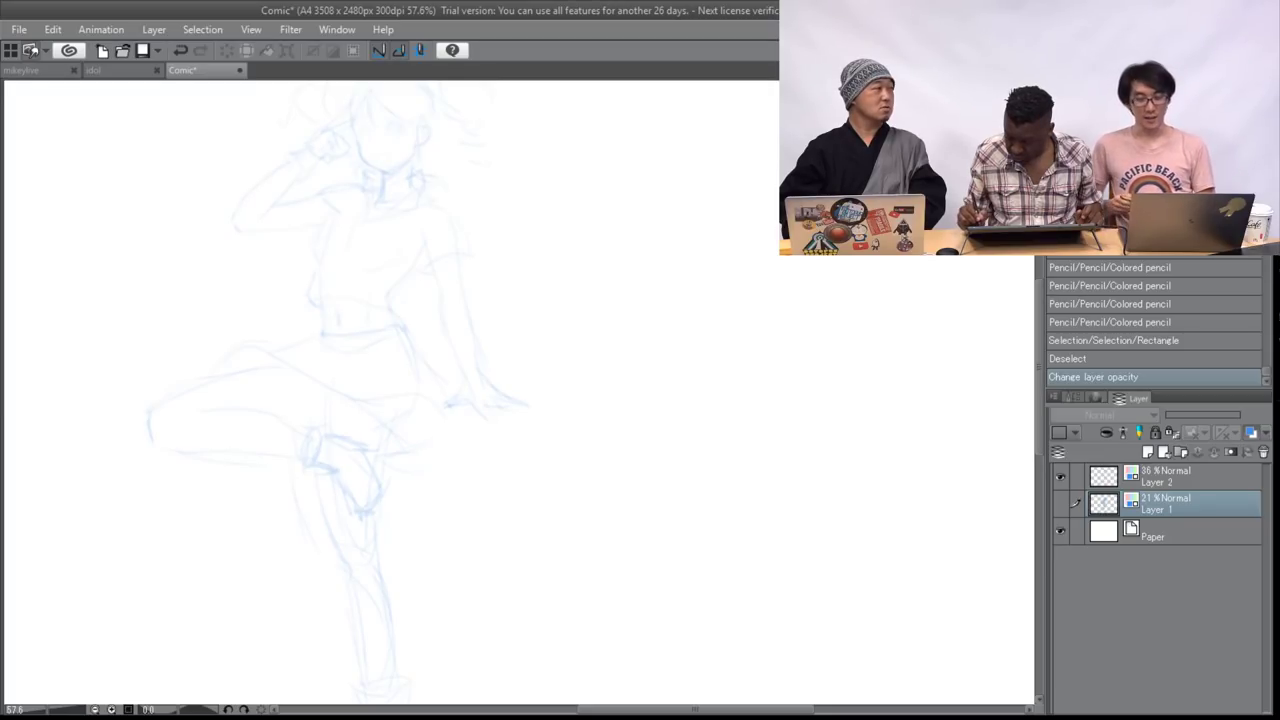
- Add a new raster layer between Layer 1 and Layer 2 for drawing the face
{"action": "left_click", "coordinate": [1148, 452]}
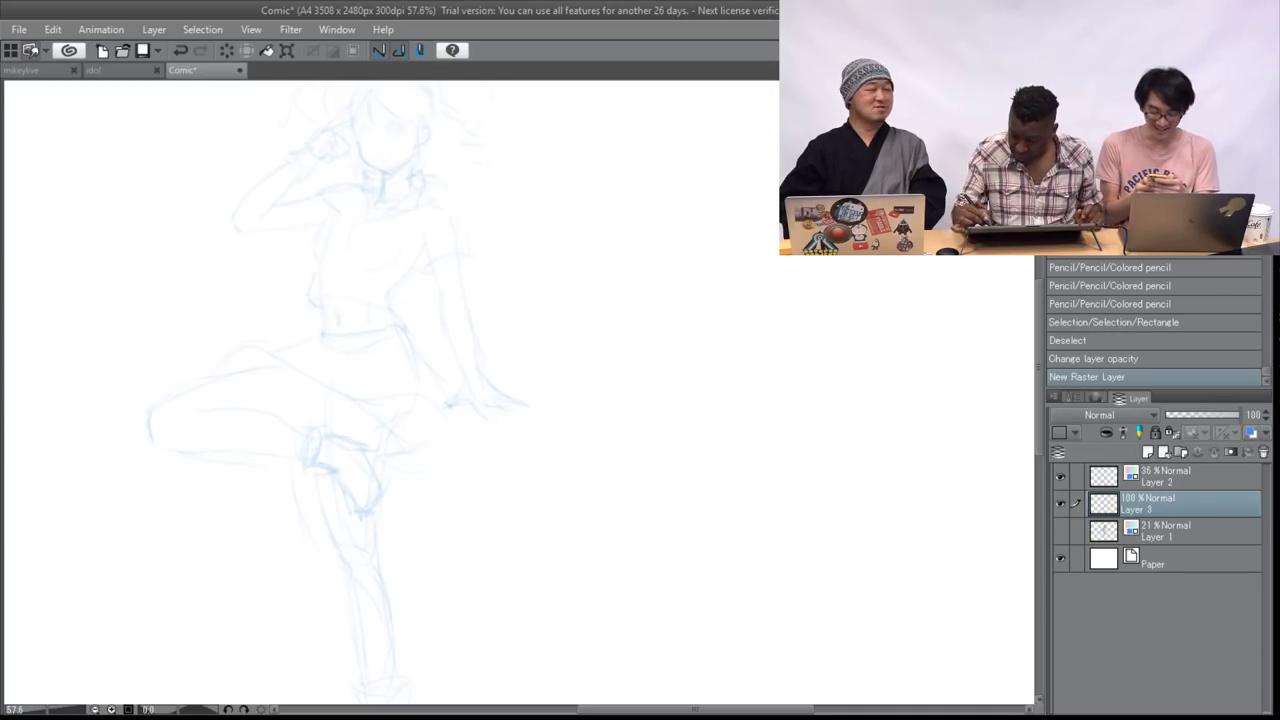
{"action": "scroll", "coordinate": [519, 392], "scroll_direction": "down", "scroll_amount": 1}
{"action": "scroll", "coordinate": [519, 392], "scroll_direction": "up", "scroll_amount": 6}
{"action": "left_click_drag", "start_coordinate": [850, 180], "coordinate": [329, 661]}
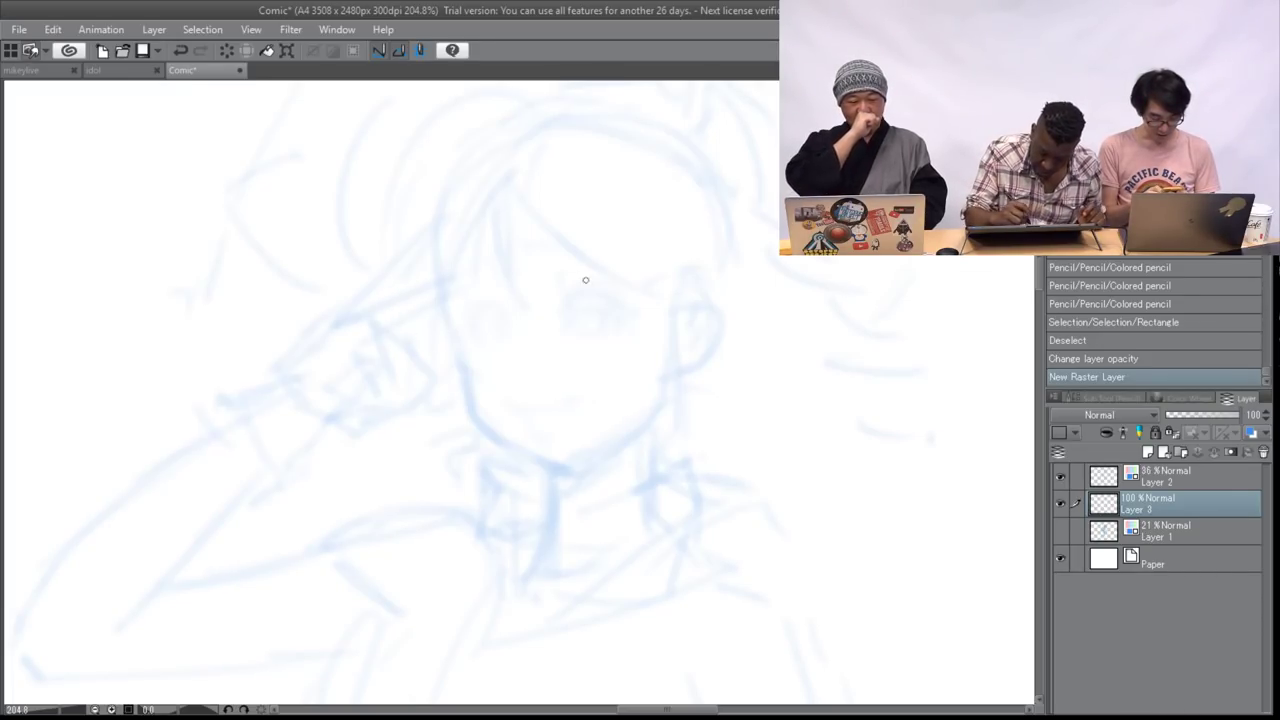
{"action": "left_click_drag", "start_coordinate": [577, 318], "coordinate": [593, 304]}
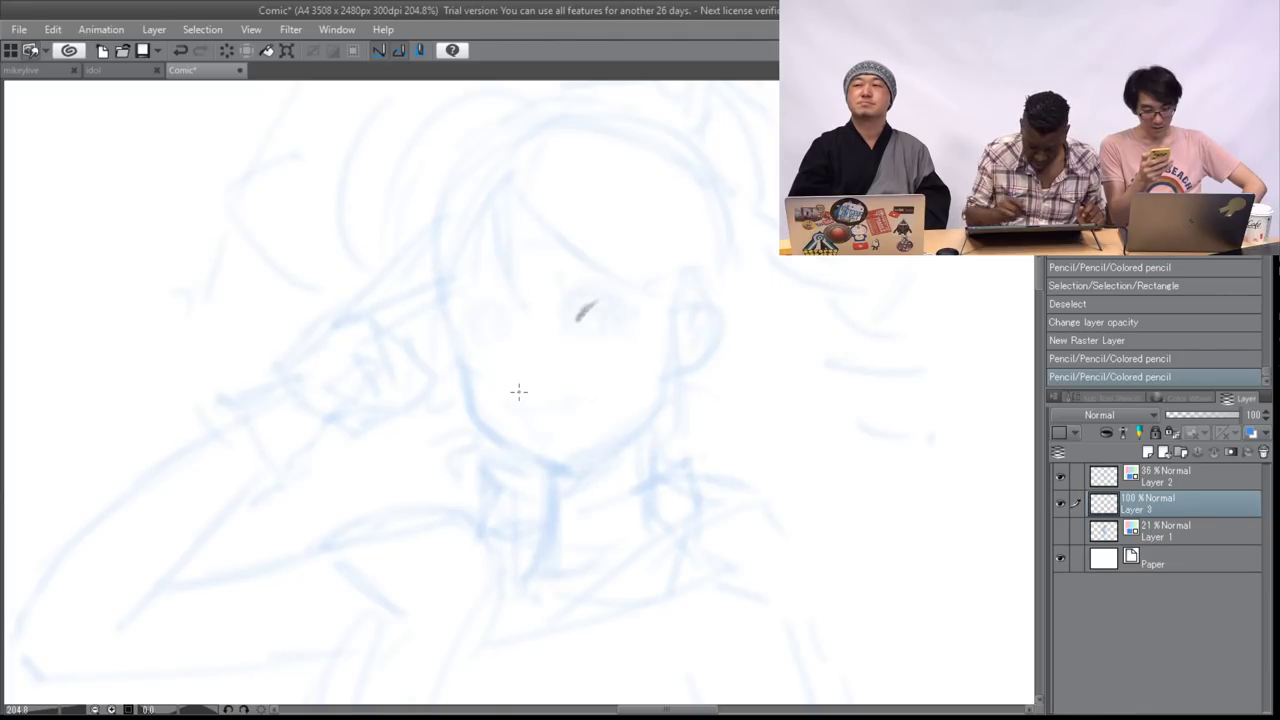
{"action": "key", "text": "ctrl+z"}
{"action": "key", "text": "ctrl+z"}
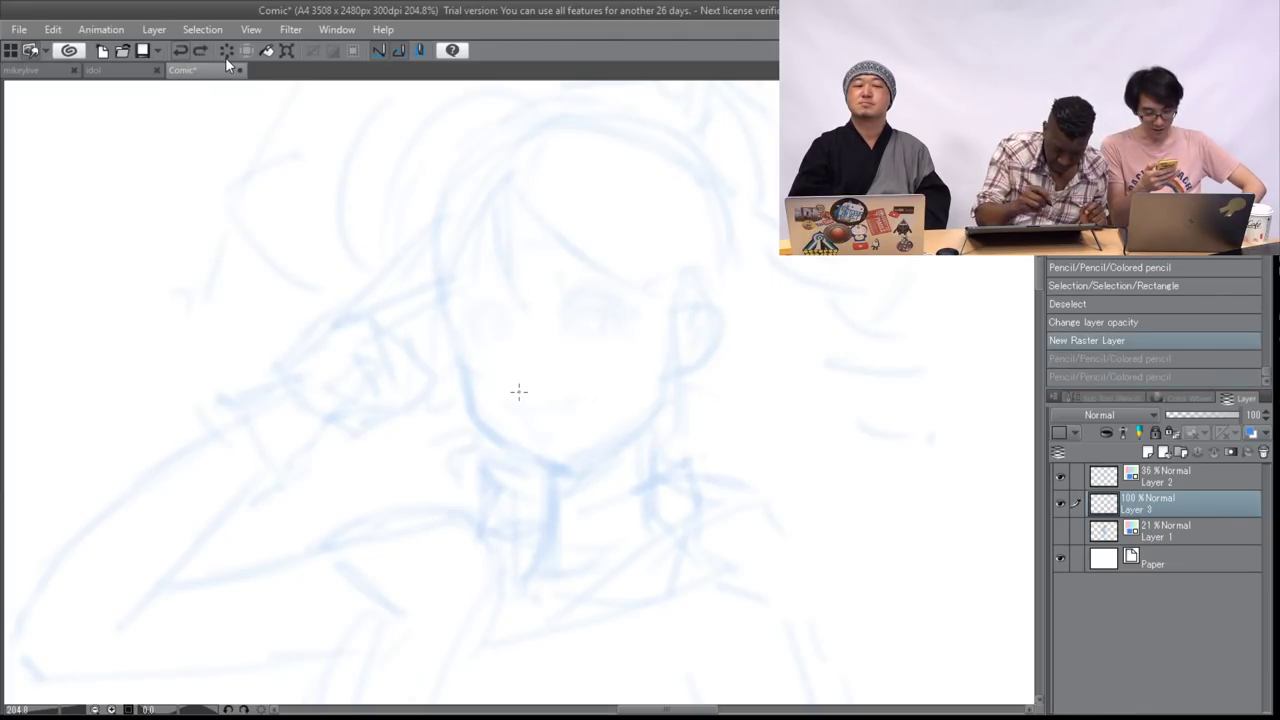
- Draw a faint upper eyelid curve with the Colored pencil and display the Color Wheel
{"action": "left_click_drag", "start_coordinate": [569, 303], "coordinate": [605, 314]}
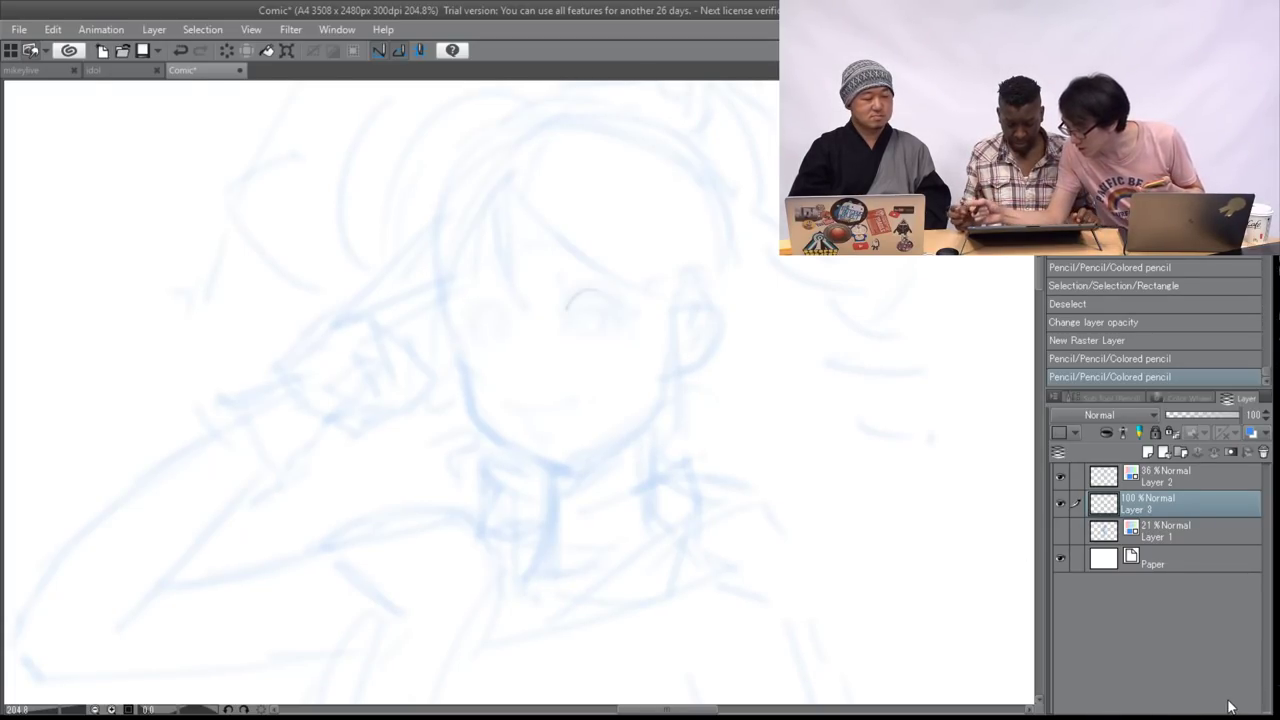
{"action": "left_click", "coordinate": [1100, 398]}
{"action": "left_click_drag", "start_coordinate": [1076, 398], "coordinate": [1266, 490]}
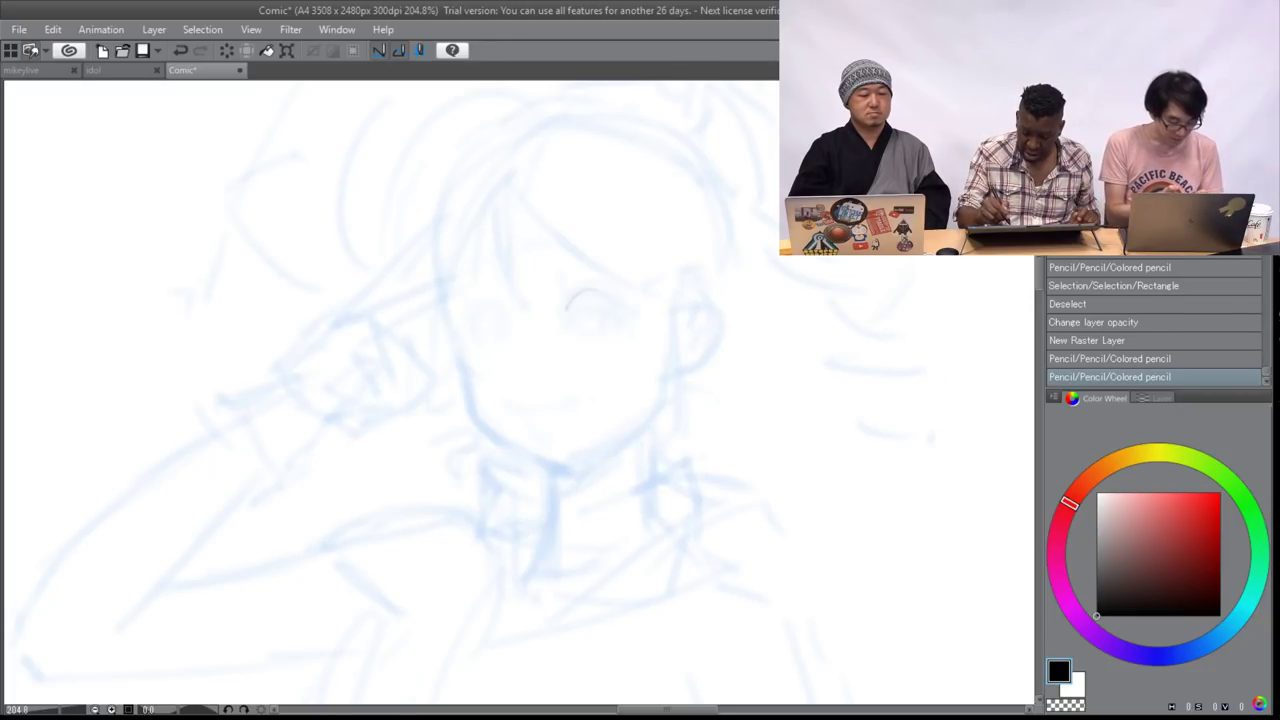
- Try drawing both curved upper eyelids in black with the Mechanical pencil
{"action": "left_click_drag", "start_coordinate": [560, 305], "coordinate": [570, 291]}
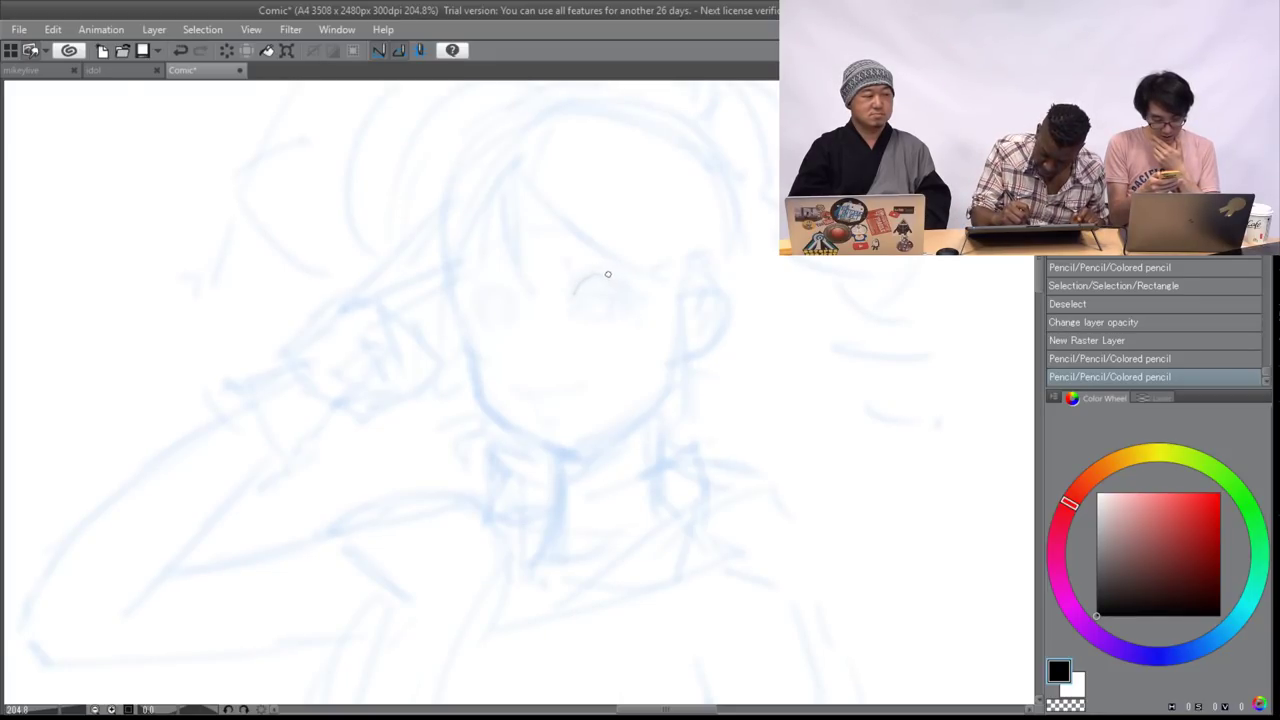
{"action": "left_click_drag", "start_coordinate": [617, 287], "coordinate": [601, 281]}
{"action": "left_click_drag", "start_coordinate": [574, 292], "coordinate": [612, 275]}
{"action": "mouse_move", "coordinate": [576, 289]}
{"action": "left_mouse_down"}
{"action": "mouse_move", "coordinate": [614, 275]}
{"action": "mouse_move", "coordinate": [628, 289]}
{"action": "left_mouse_up"}
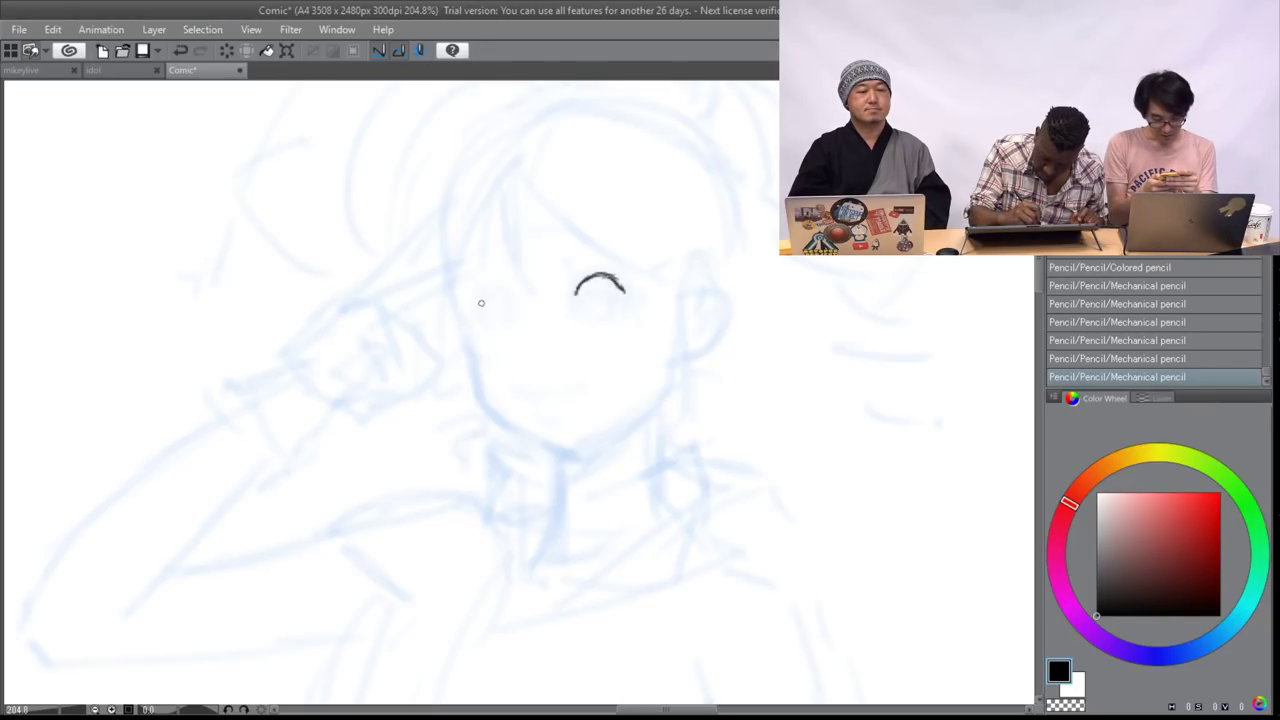
{"action": "mouse_move", "coordinate": [482, 299]}
{"action": "left_mouse_down"}
{"action": "mouse_move", "coordinate": [501, 288]}
{"action": "mouse_move", "coordinate": [484, 304]}
{"action": "left_mouse_up"}
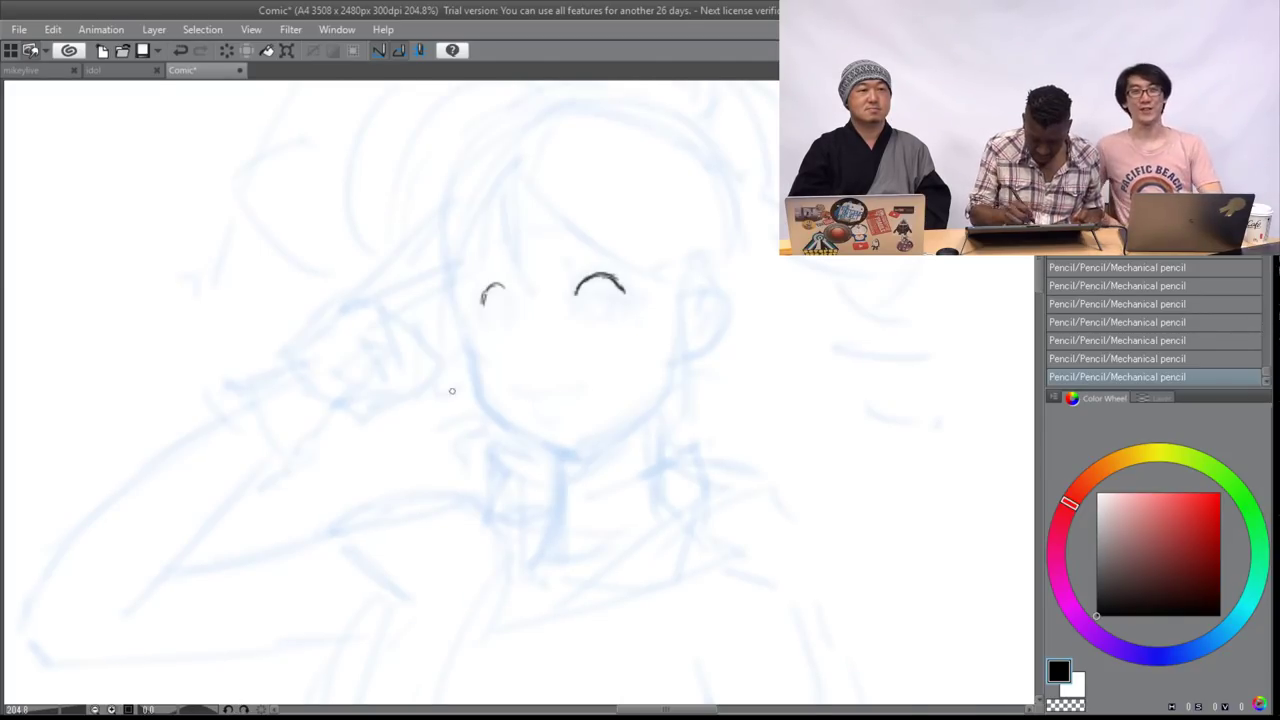
- Test the Lighter pencil with an arc beside the cheek, then undo it together with the eyelid strokes
{"action": "left_click_drag", "start_coordinate": [404, 413], "coordinate": [477, 378]}
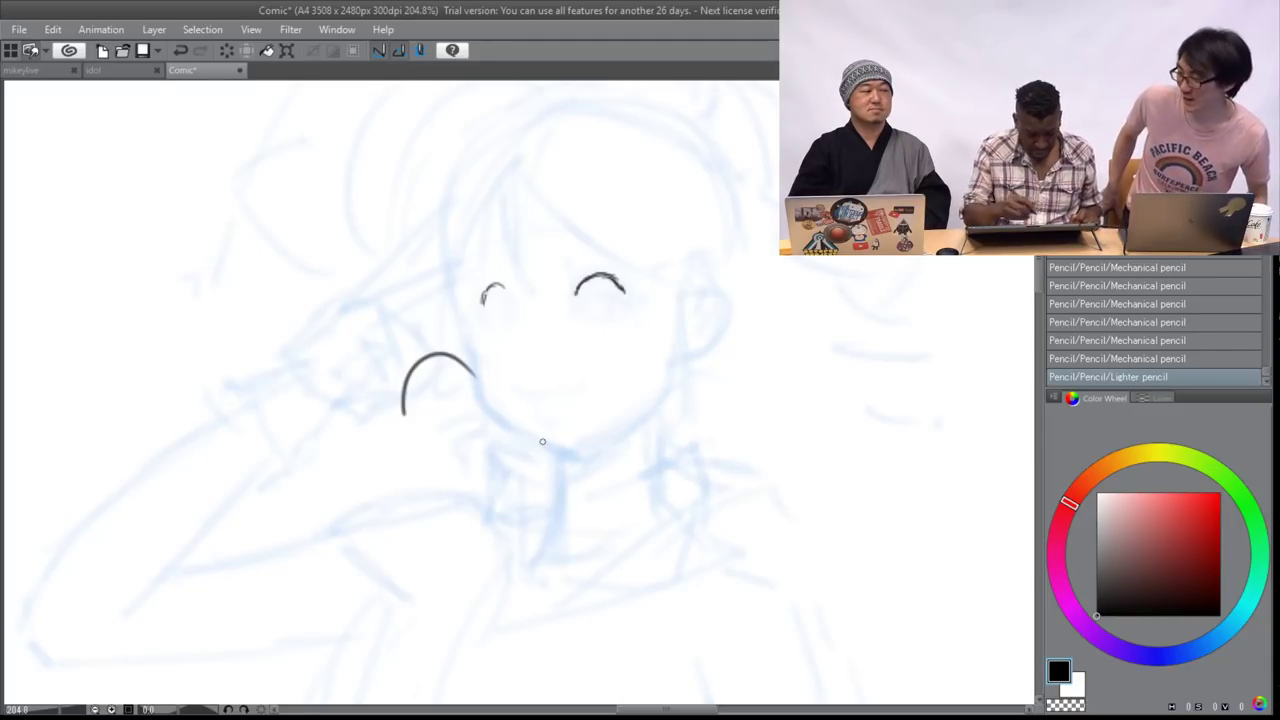
{"action": "key", "text": "ctrl+z"}
{"action": "key", "text": "ctrl+z"}
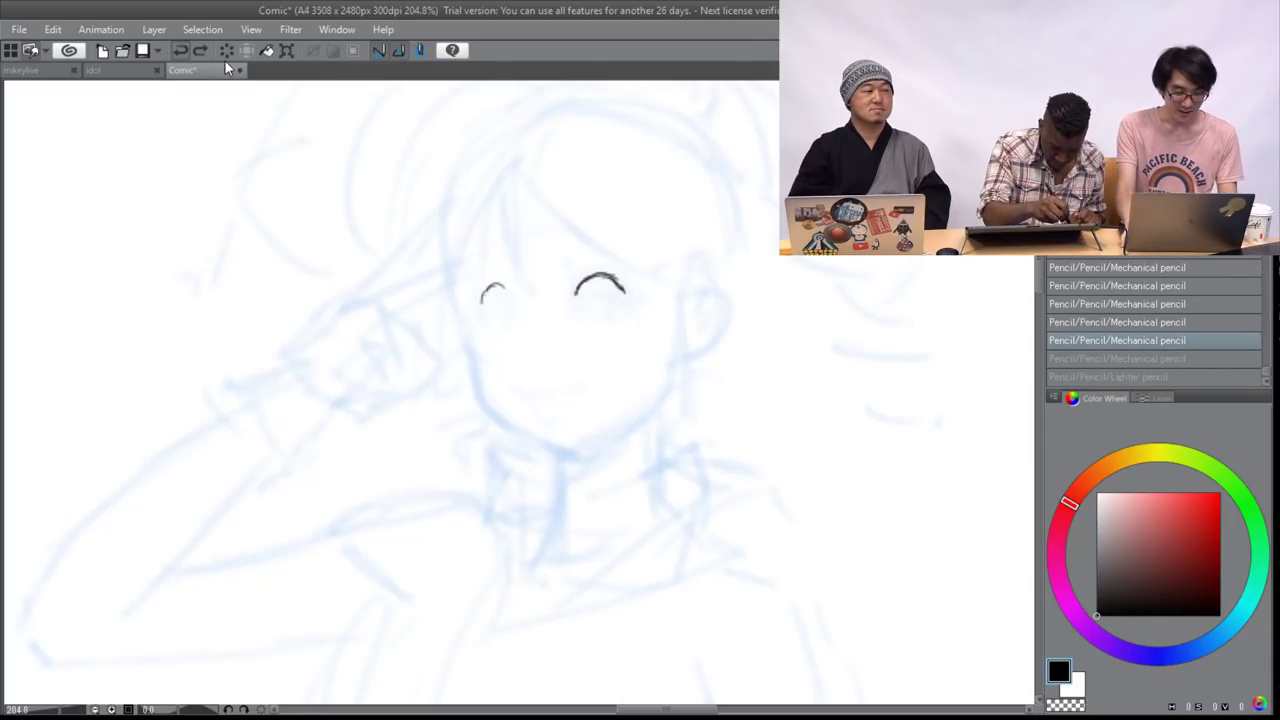
{"action": "key", "text": "ctrl+z"}
{"action": "key", "text": "ctrl+z"}
{"action": "key", "text": "ctrl+z"}
{"action": "key", "text": "ctrl+z"}
{"action": "key", "text": "ctrl+z"}
{"action": "key", "text": "ctrl+y"}
{"action": "key", "text": "ctrl+y"}
{"action": "key", "text": "ctrl+y"}
{"action": "key", "text": "ctrl+z"}
{"action": "key", "text": "ctrl+z"}
{"action": "key", "text": "ctrl+z"}
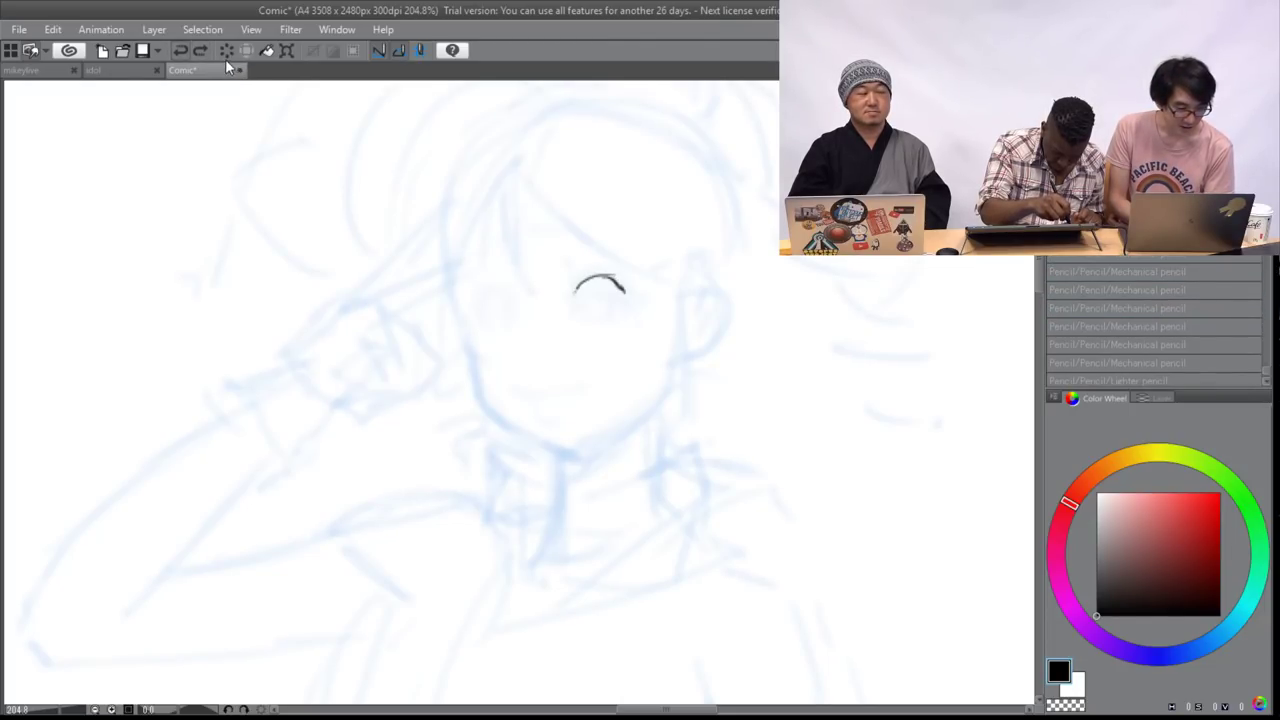
{"action": "key", "text": "ctrl+z"}
{"action": "key", "text": "ctrl+z"}
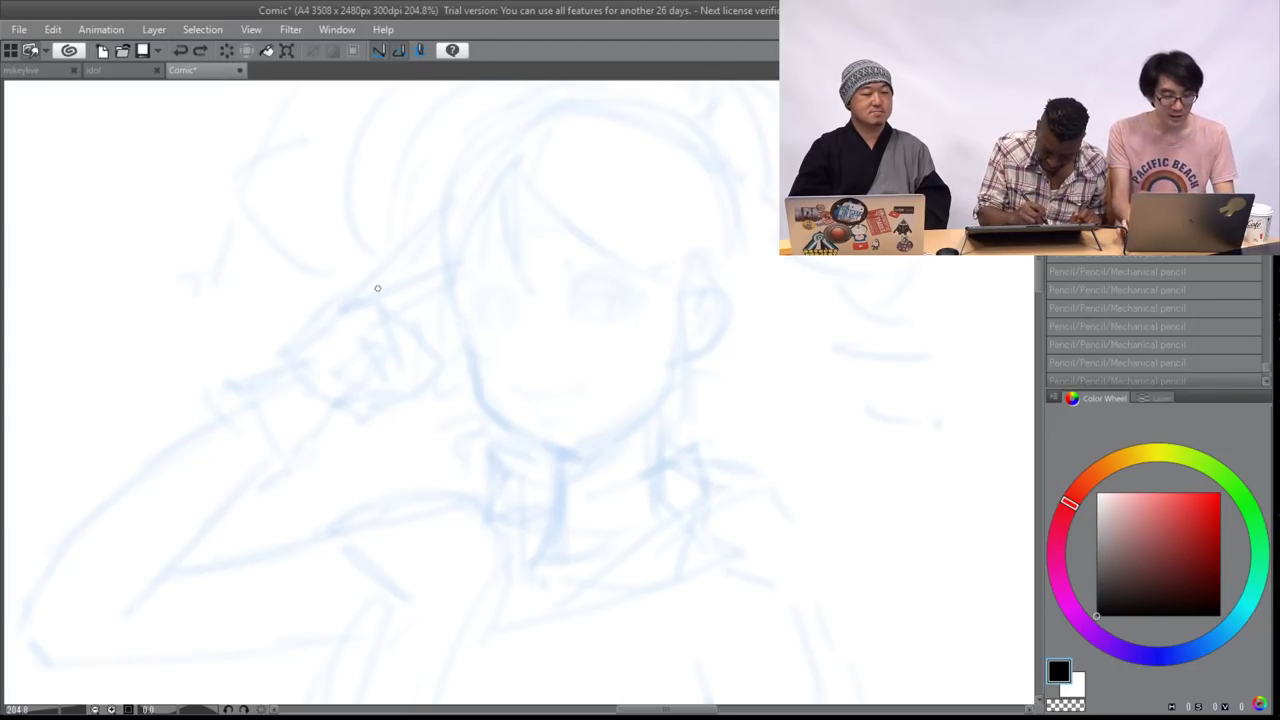
{"action": "left_click_drag", "start_coordinate": [363, 290], "coordinate": [437, 245]}
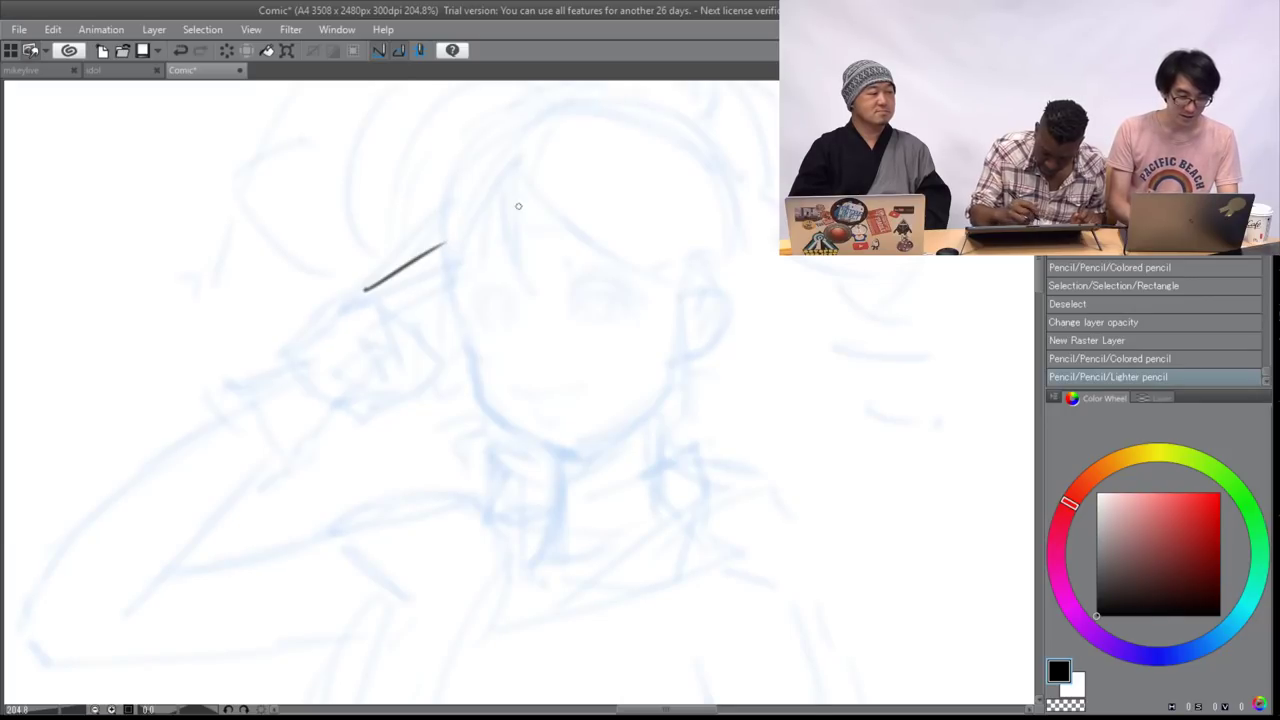
{"action": "scroll", "coordinate": [519, 392], "scroll_direction": "up", "scroll_amount": 5}
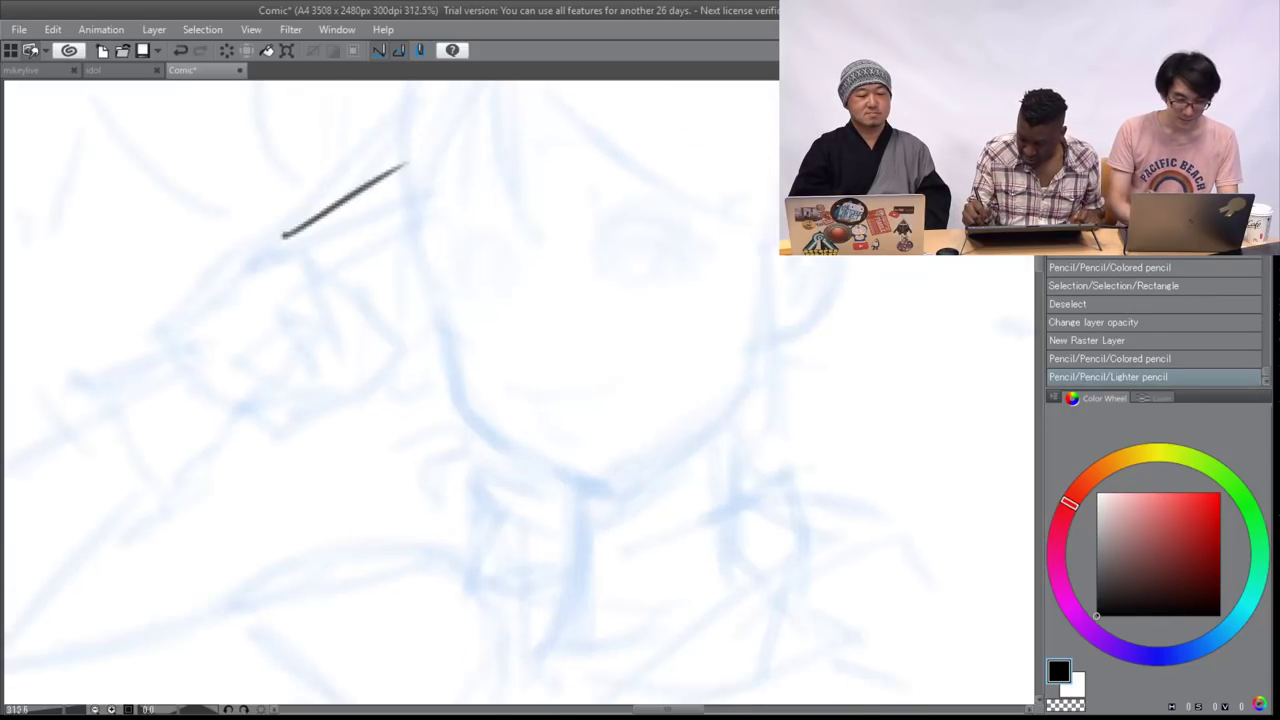
{"action": "scroll", "coordinate": [519, 392], "scroll_direction": "down", "scroll_amount": 3}
{"action": "mouse_move", "coordinate": [302, 245]}
{"action": "left_mouse_down"}
{"action": "mouse_move", "coordinate": [277, 411]}
{"action": "mouse_move", "coordinate": [314, 523]}
{"action": "mouse_move", "coordinate": [314, 289]}
{"action": "mouse_move", "coordinate": [323, 461]}
{"action": "mouse_move", "coordinate": [349, 509]}
{"action": "mouse_move", "coordinate": [346, 389]}
{"action": "mouse_move", "coordinate": [366, 483]}
{"action": "mouse_move", "coordinate": [374, 474]}
{"action": "mouse_move", "coordinate": [216, 521]}
{"action": "left_mouse_up"}
{"action": "key", "text": "ctrl+z"}
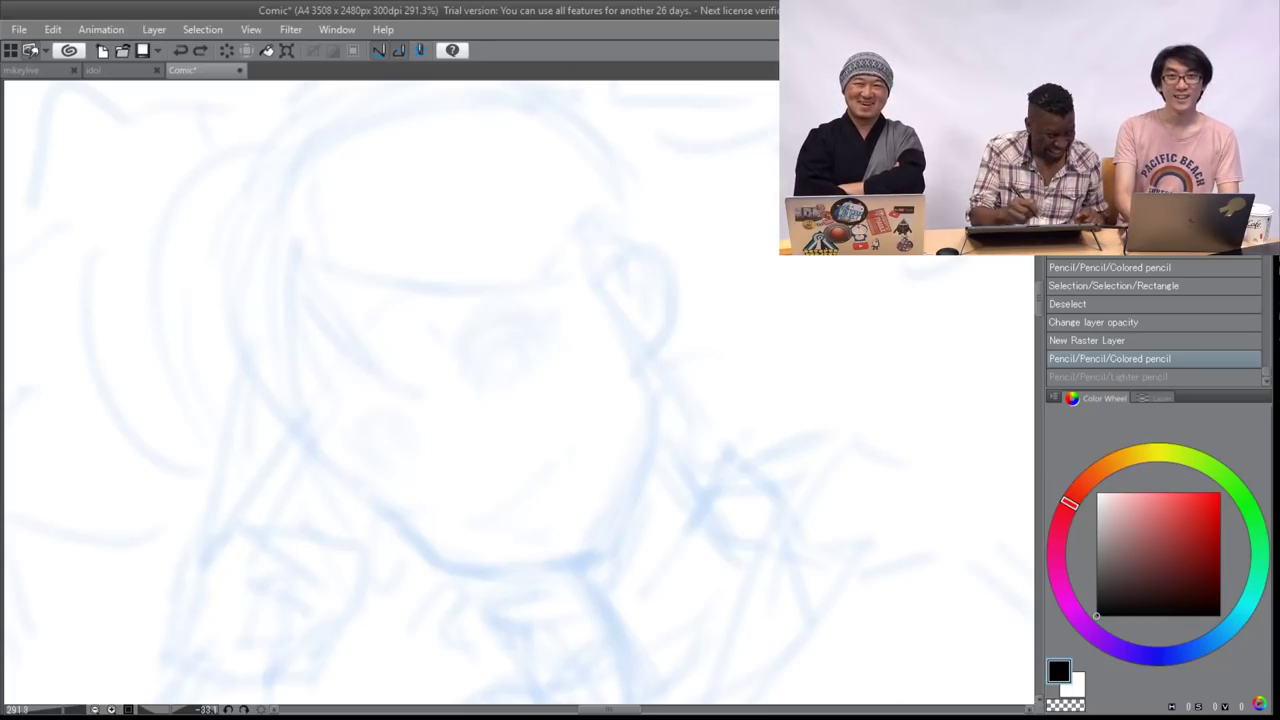
- Draw both curved upper eyelids in black with the Lighter pencil on Layer 3, removing the stray outer stroke
{"action": "left_click_drag", "start_coordinate": [464, 361], "coordinate": [508, 305]}
{"action": "mouse_move", "coordinate": [462, 356]}
{"action": "left_mouse_down"}
{"action": "mouse_move", "coordinate": [496, 306]}
{"action": "mouse_move", "coordinate": [527, 314]}
{"action": "mouse_move", "coordinate": [476, 326]}
{"action": "mouse_move", "coordinate": [464, 360]}
{"action": "left_mouse_up"}
{"action": "mouse_move", "coordinate": [503, 307]}
{"action": "left_mouse_down"}
{"action": "mouse_move", "coordinate": [731, 317]}
{"action": "mouse_move", "coordinate": [564, 422]}
{"action": "mouse_move", "coordinate": [507, 421]}
{"action": "left_mouse_up"}
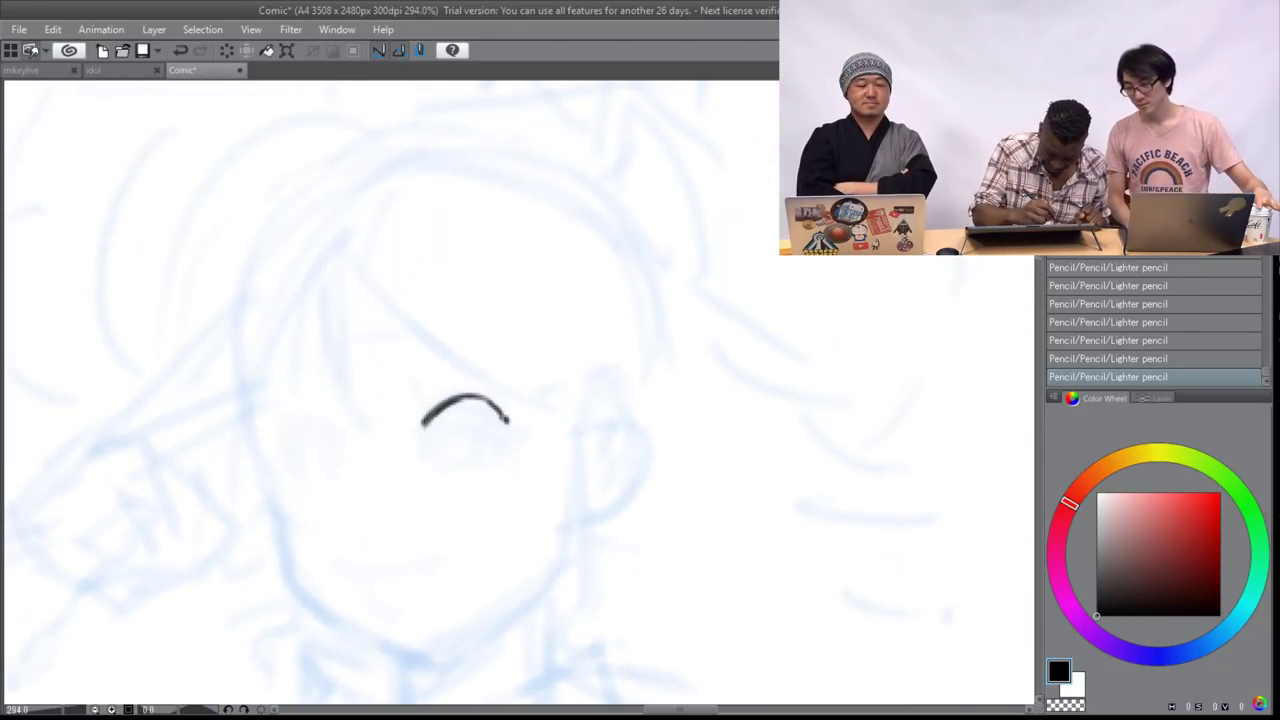
{"action": "key", "text": "ctrl+z"}
{"action": "mouse_move", "coordinate": [283, 440]}
{"action": "left_mouse_down"}
{"action": "mouse_move", "coordinate": [294, 414]}
{"action": "mouse_move", "coordinate": [292, 425]}
{"action": "mouse_move", "coordinate": [323, 422]}
{"action": "mouse_move", "coordinate": [311, 415]}
{"action": "mouse_move", "coordinate": [331, 430]}
{"action": "mouse_move", "coordinate": [310, 414]}
{"action": "mouse_move", "coordinate": [328, 428]}
{"action": "left_mouse_up"}
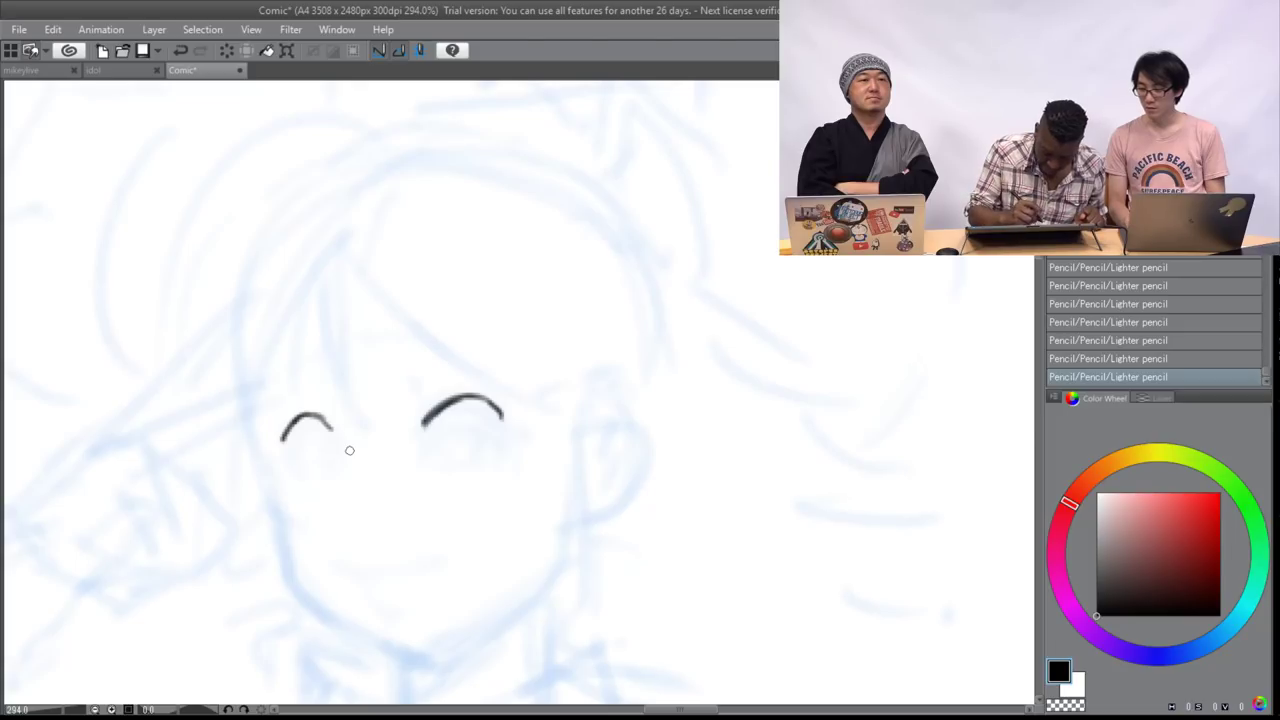
{"action": "mouse_move", "coordinate": [441, 402]}
{"action": "left_mouse_down"}
{"action": "mouse_move", "coordinate": [475, 396]}
{"action": "mouse_move", "coordinate": [502, 421]}
{"action": "left_mouse_up"}
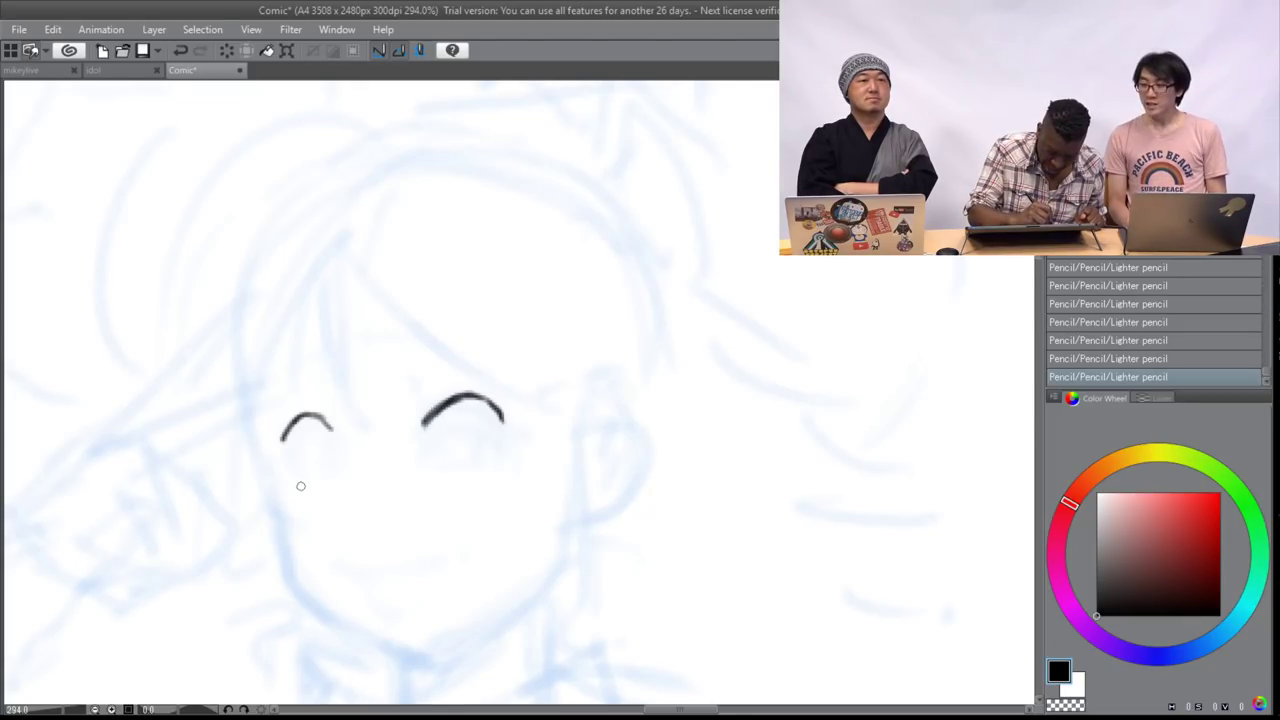
{"action": "left_click_drag", "start_coordinate": [490, 459], "coordinate": [586, 328]}
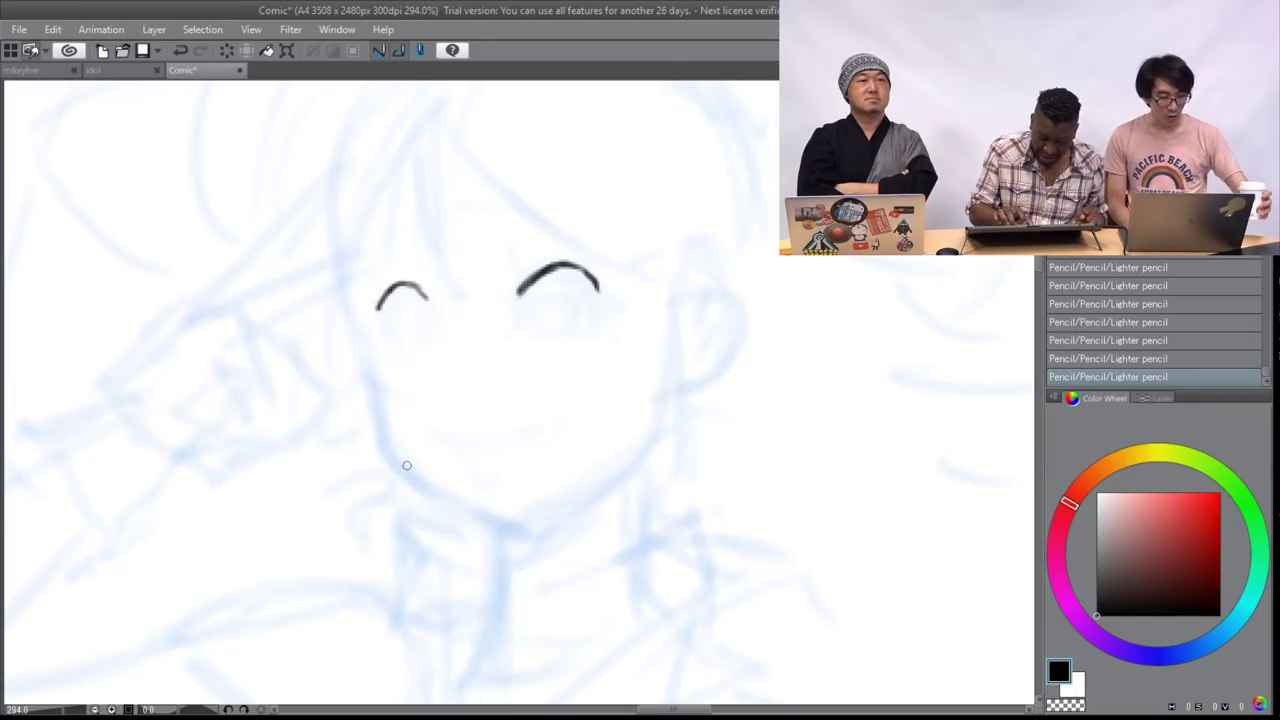
- Draw the iris outline of the character's left eye and add short dark strokes at the right eyelid's outer corner and the adjacent cheek contour
{"action": "left_click_drag", "start_coordinate": [406, 465], "coordinate": [321, 454]}
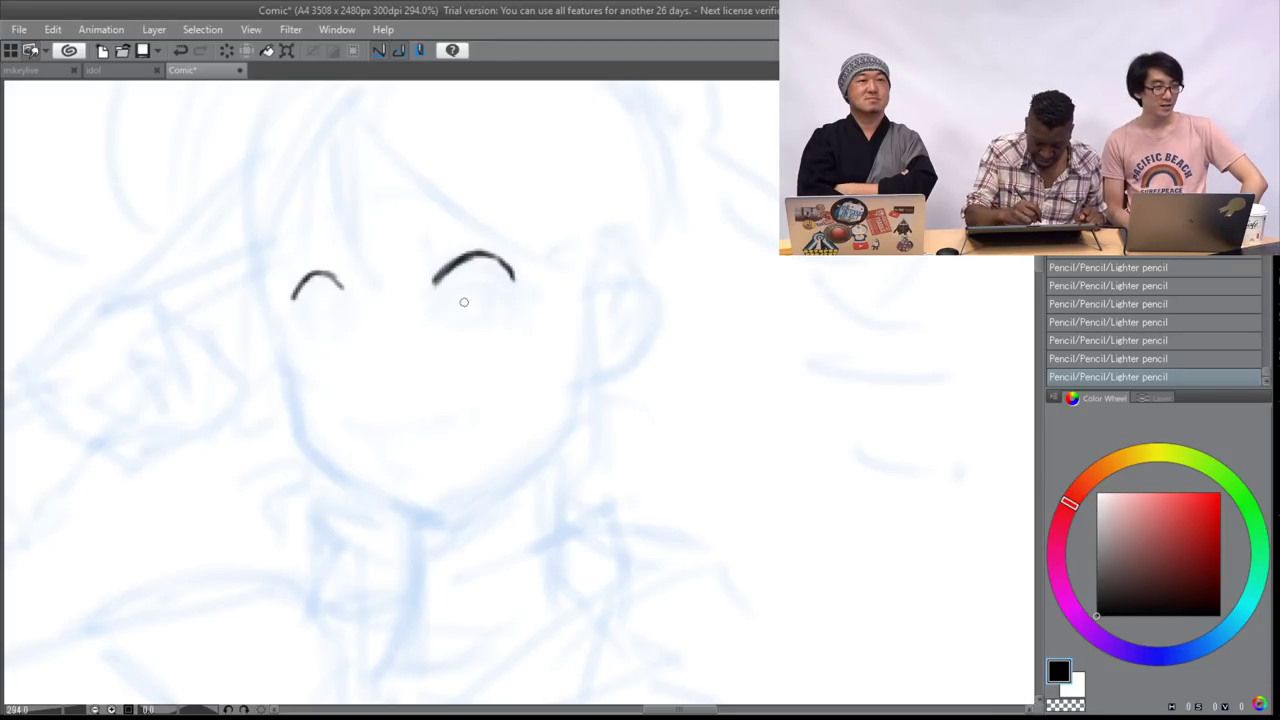
{"action": "mouse_move", "coordinate": [508, 272]}
{"action": "left_mouse_down"}
{"action": "mouse_move", "coordinate": [517, 280]}
{"action": "mouse_move", "coordinate": [487, 311]}
{"action": "mouse_move", "coordinate": [510, 300]}
{"action": "mouse_move", "coordinate": [487, 284]}
{"action": "left_mouse_up"}
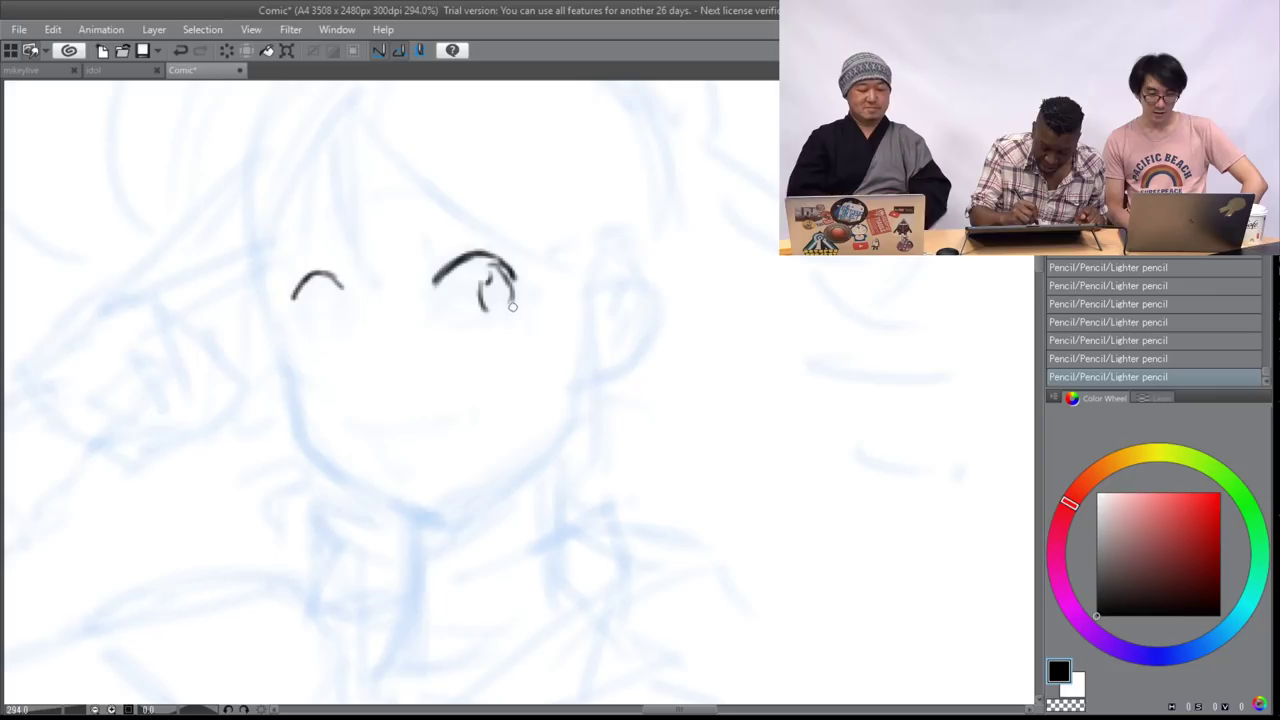
{"action": "mouse_move", "coordinate": [497, 263]}
{"action": "left_mouse_down"}
{"action": "mouse_move", "coordinate": [508, 301]}
{"action": "mouse_move", "coordinate": [491, 306]}
{"action": "mouse_move", "coordinate": [517, 287]}
{"action": "left_mouse_up"}
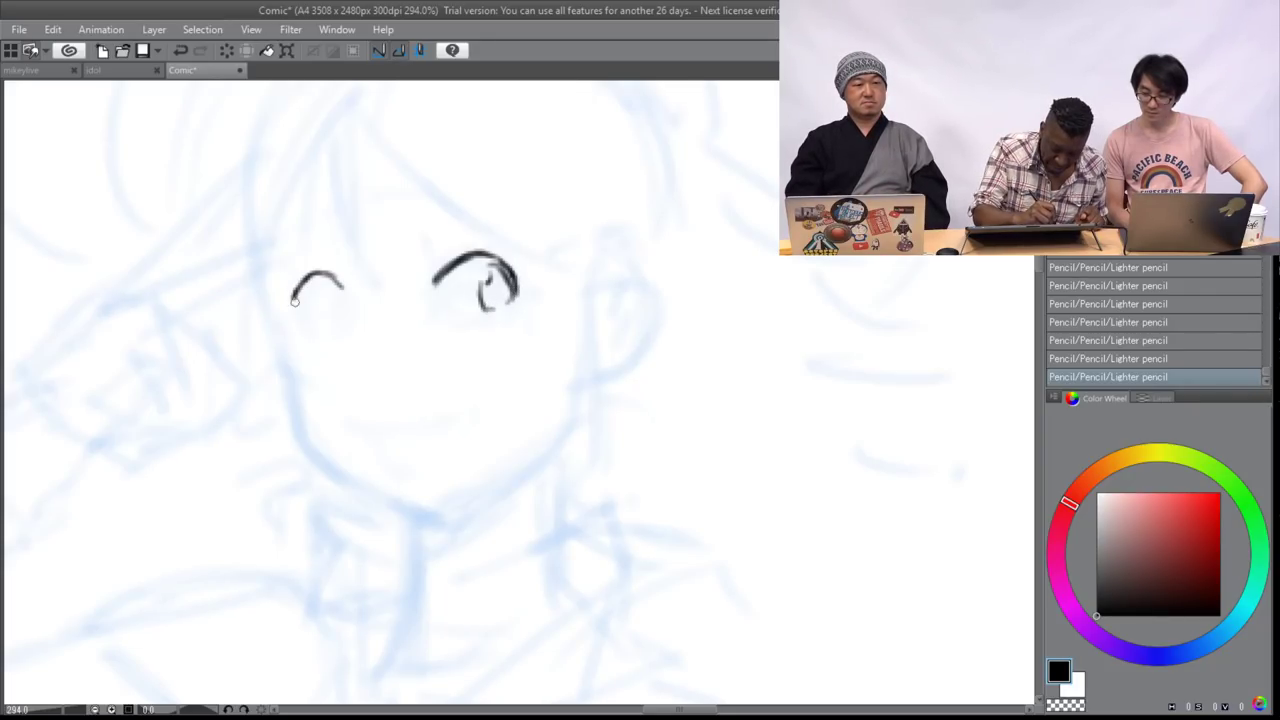
{"action": "left_click_drag", "start_coordinate": [296, 292], "coordinate": [292, 305]}
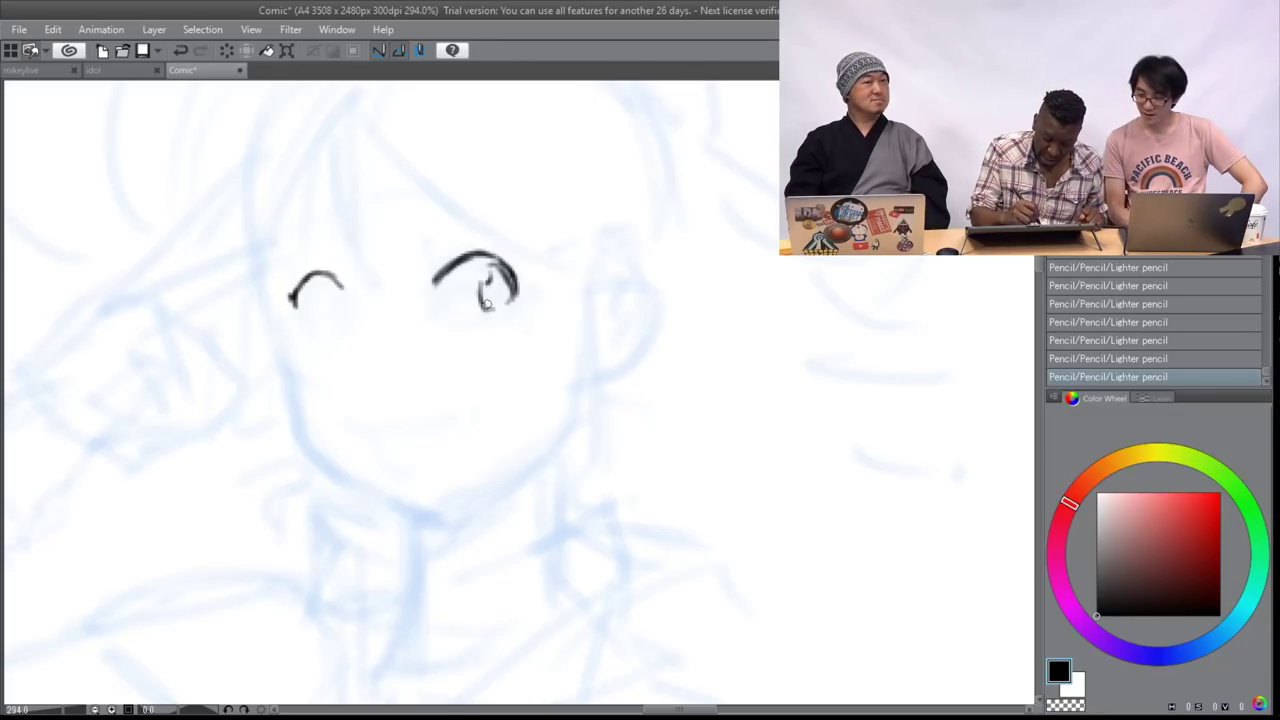
{"action": "left_click_drag", "start_coordinate": [259, 291], "coordinate": [284, 396]}
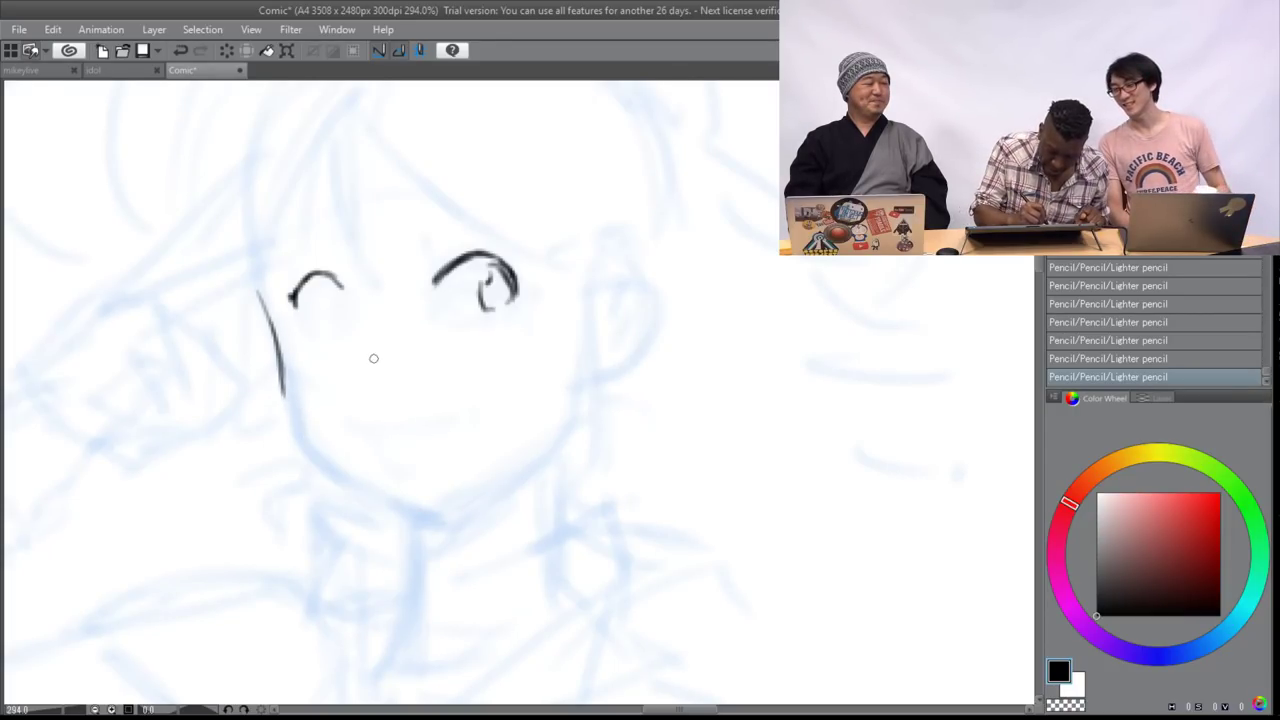
- Try drawing a thin slanted mouth line on the lower face and undo each attempt
{"action": "left_click_drag", "start_coordinate": [366, 409], "coordinate": [420, 395]}
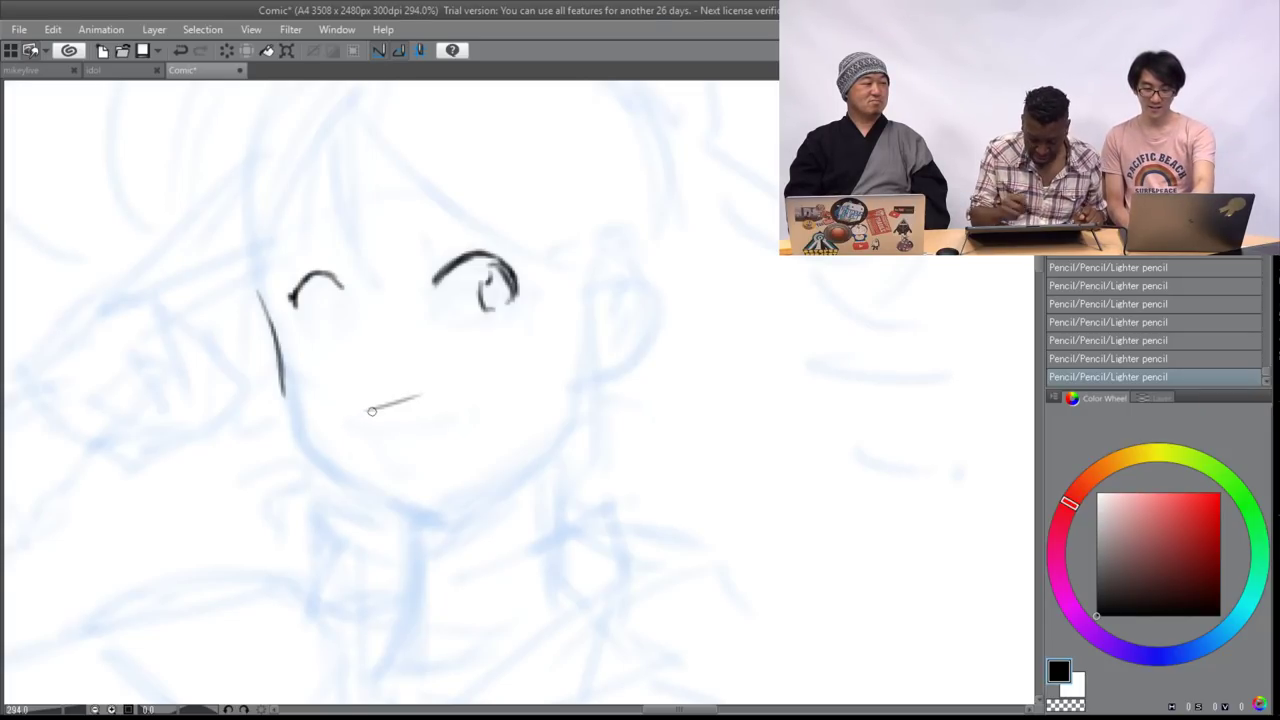
{"action": "key", "text": "ctrl+z"}
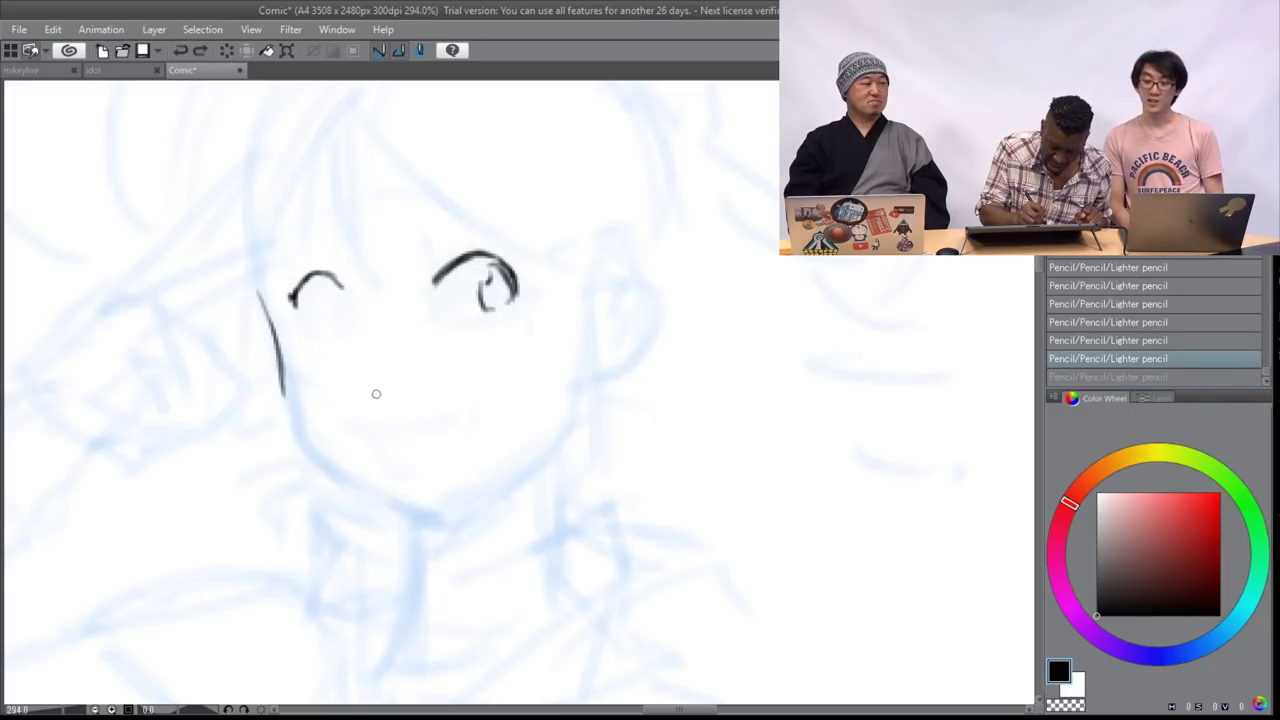
{"action": "left_click_drag", "start_coordinate": [350, 402], "coordinate": [482, 378]}
{"action": "key", "text": "ctrl+z"}
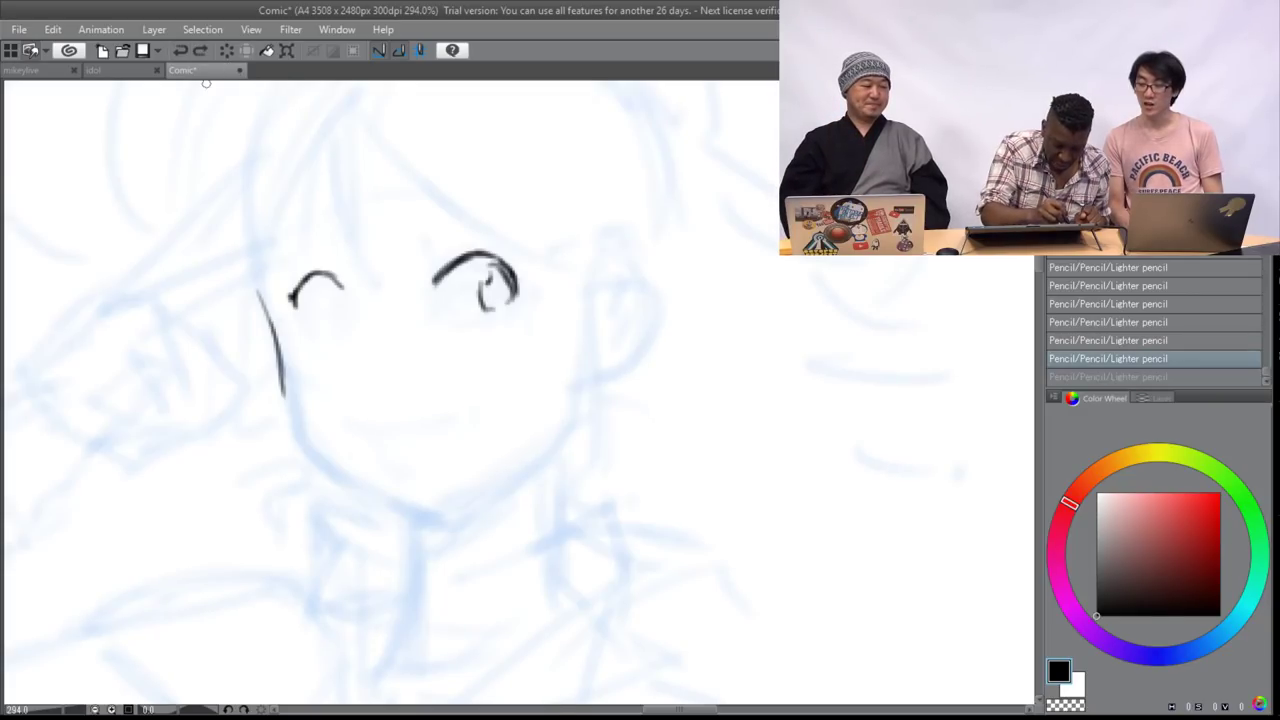
{"action": "left_click", "coordinate": [345, 398]}
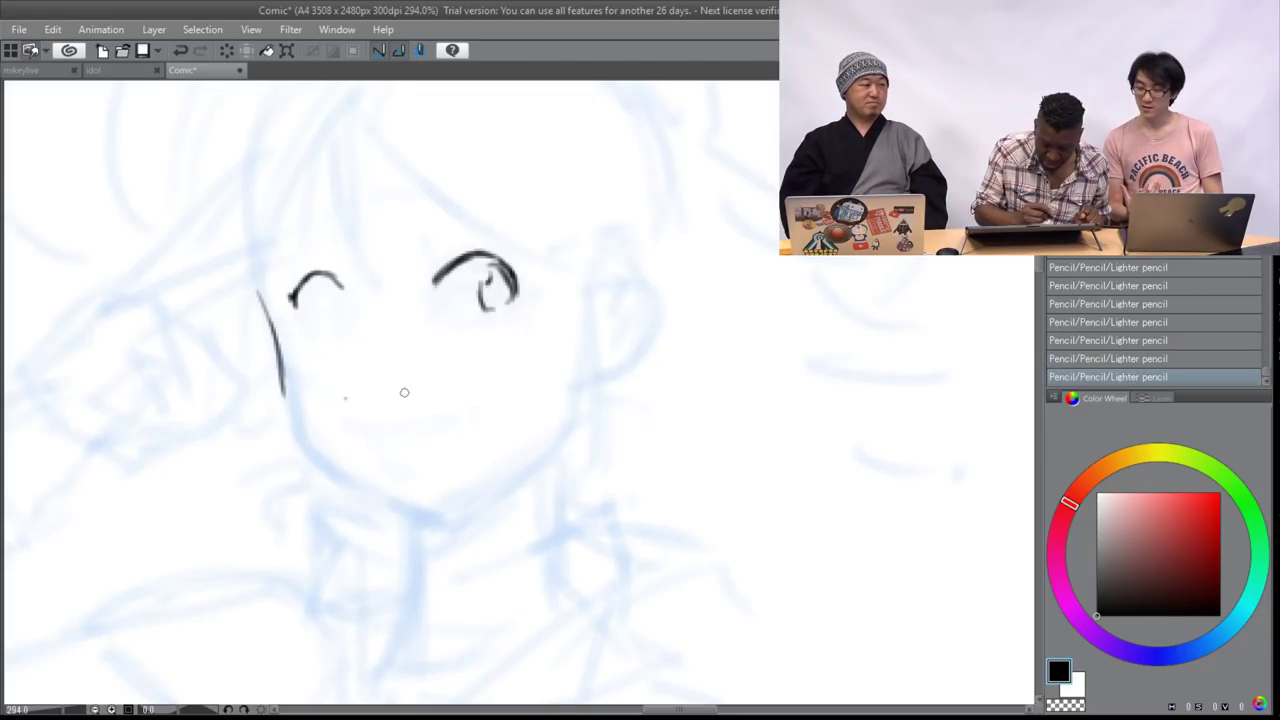
{"action": "key", "text": "ctrl+z"}
- Try a broken mouth line with a dark corner and a short lower-lip stroke, then erase the whole mouth
{"action": "left_click_drag", "start_coordinate": [361, 410], "coordinate": [468, 386]}
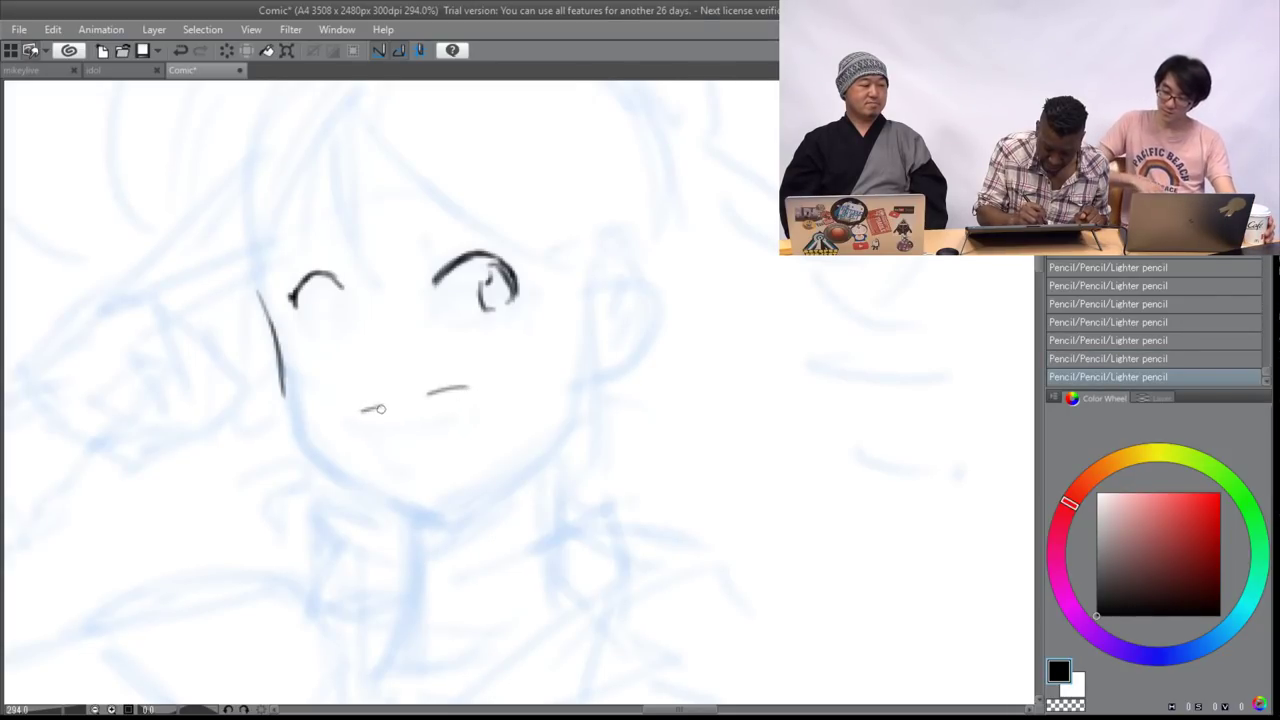
{"action": "left_click_drag", "start_coordinate": [399, 437], "coordinate": [421, 435]}
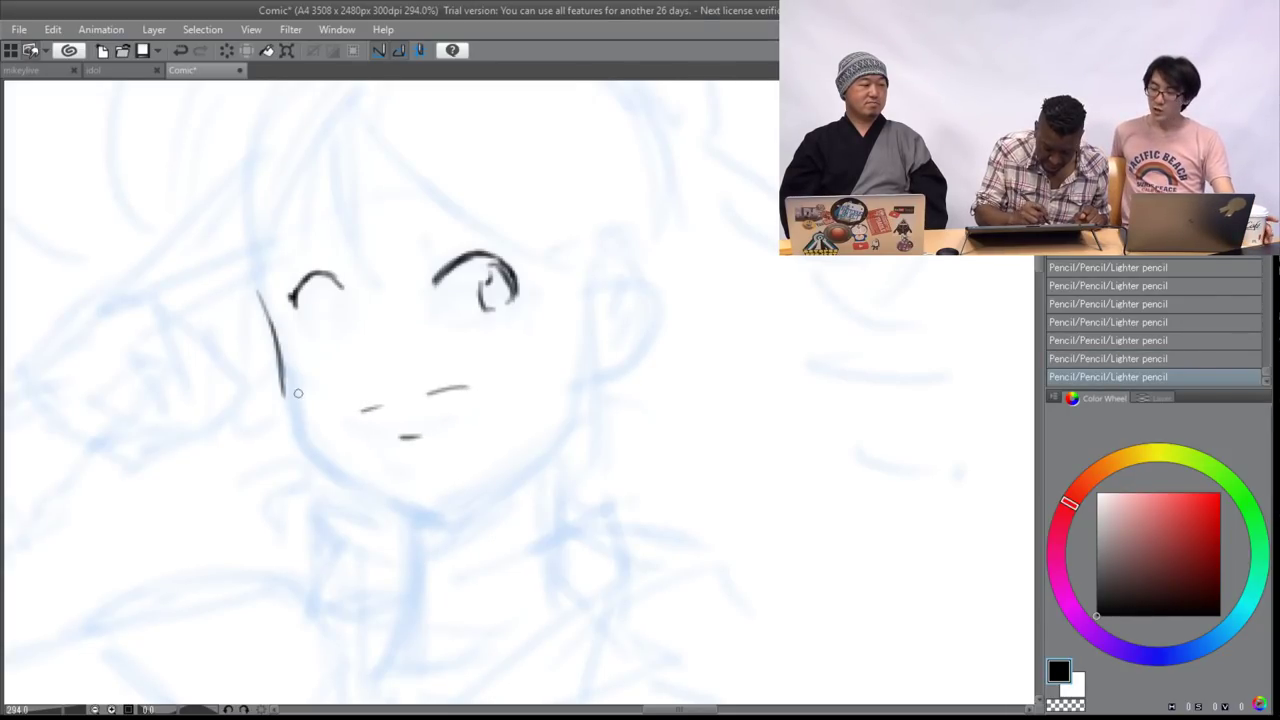
{"action": "left_click", "coordinate": [180, 50]}
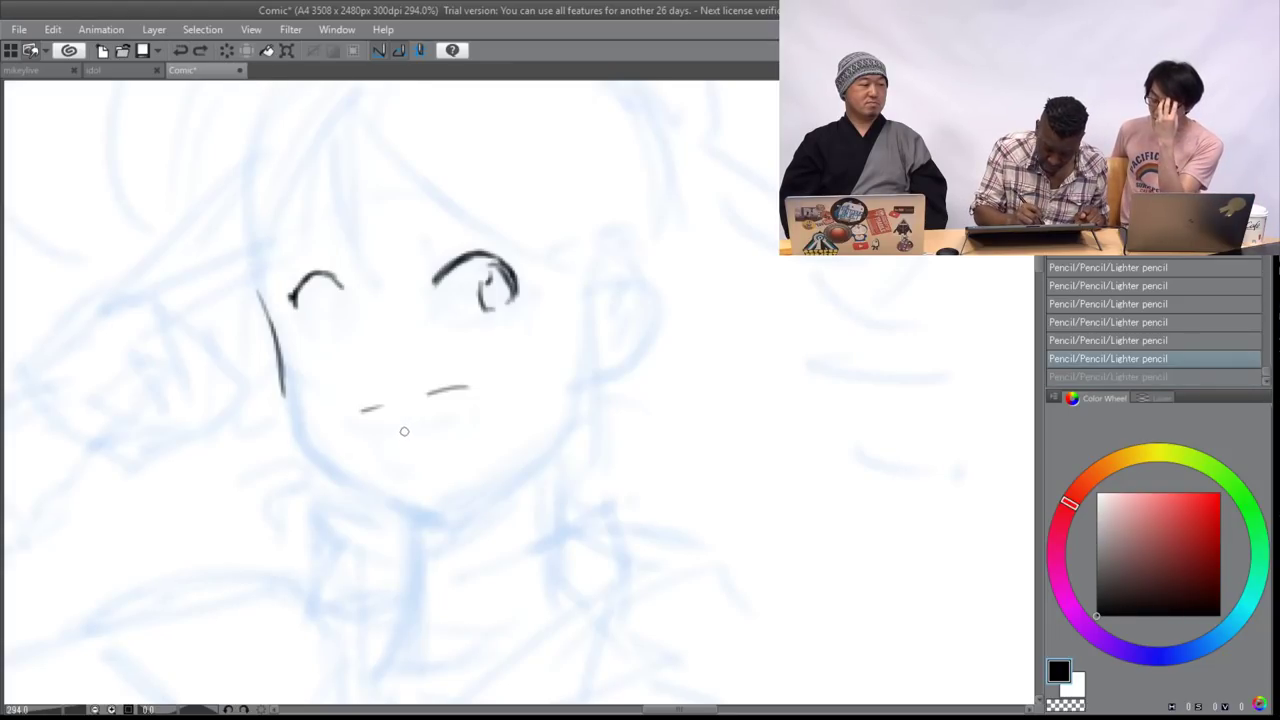
{"action": "key", "text": "ctrl+y"}
{"action": "left_click_drag", "start_coordinate": [369, 410], "coordinate": [371, 419]}
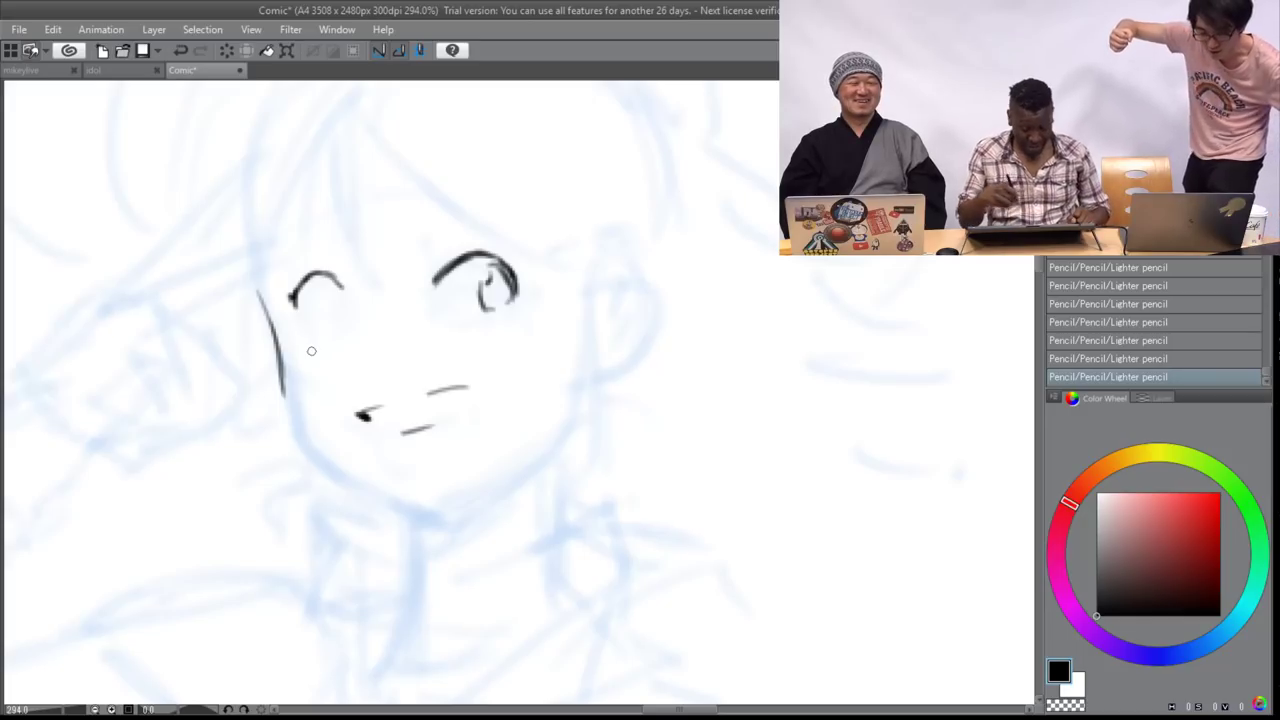
{"action": "key", "text": "e"}
{"action": "mouse_move", "coordinate": [423, 386]}
{"action": "left_mouse_down"}
{"action": "mouse_move", "coordinate": [389, 420]}
{"action": "mouse_move", "coordinate": [420, 446]}
{"action": "mouse_move", "coordinate": [431, 423]}
{"action": "mouse_move", "coordinate": [383, 414]}
{"action": "mouse_move", "coordinate": [391, 434]}
{"action": "mouse_move", "coordinate": [389, 403]}
{"action": "mouse_move", "coordinate": [423, 451]}
{"action": "left_mouse_up"}
{"action": "key", "text": "p"}
- Shade the iris and pupil of the character's left eye in black and mark the nose with a small dot
{"action": "key", "text": "e"}
{"action": "key", "text": "p"}
{"action": "mouse_move", "coordinate": [481, 287]}
{"action": "left_mouse_down"}
{"action": "mouse_move", "coordinate": [484, 310]}
{"action": "mouse_move", "coordinate": [488, 290]}
{"action": "left_mouse_up"}
{"action": "left_click_drag", "start_coordinate": [491, 268], "coordinate": [491, 284]}
{"action": "left_click_drag", "start_coordinate": [489, 285], "coordinate": [491, 292]}
{"action": "left_click_drag", "start_coordinate": [490, 280], "coordinate": [492, 308]}
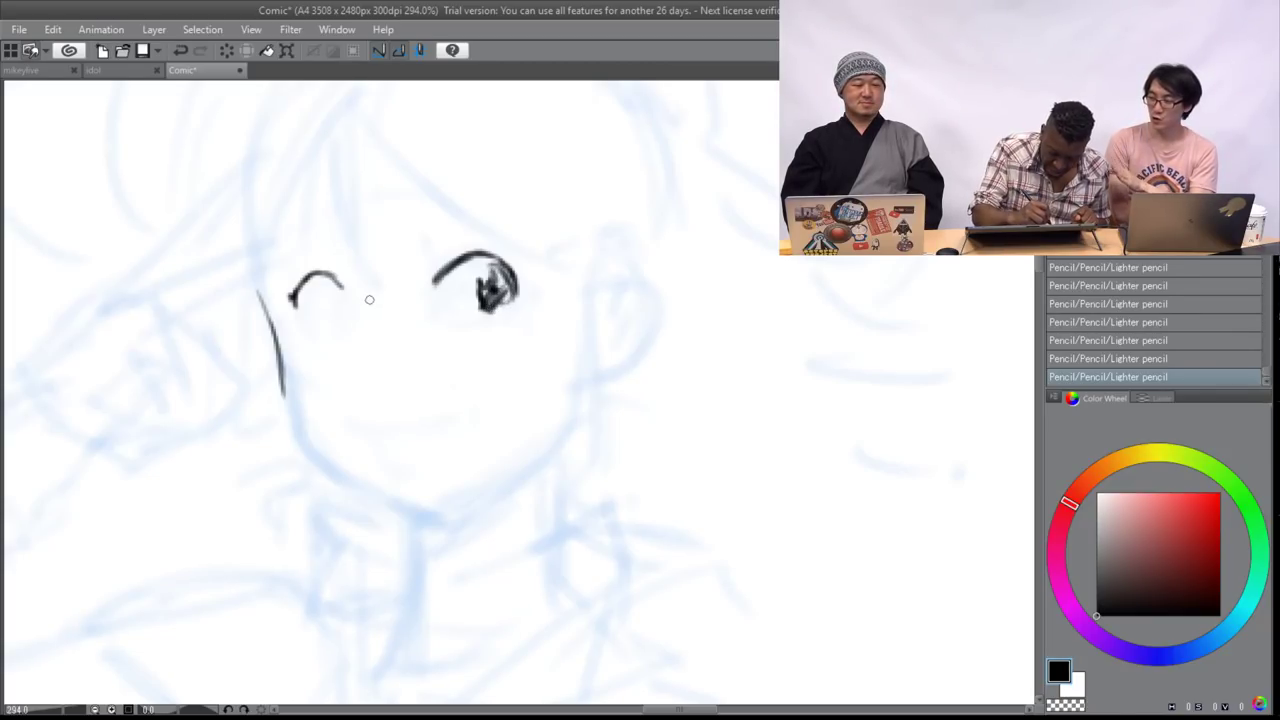
{"action": "left_click_drag", "start_coordinate": [368, 368], "coordinate": [374, 380]}
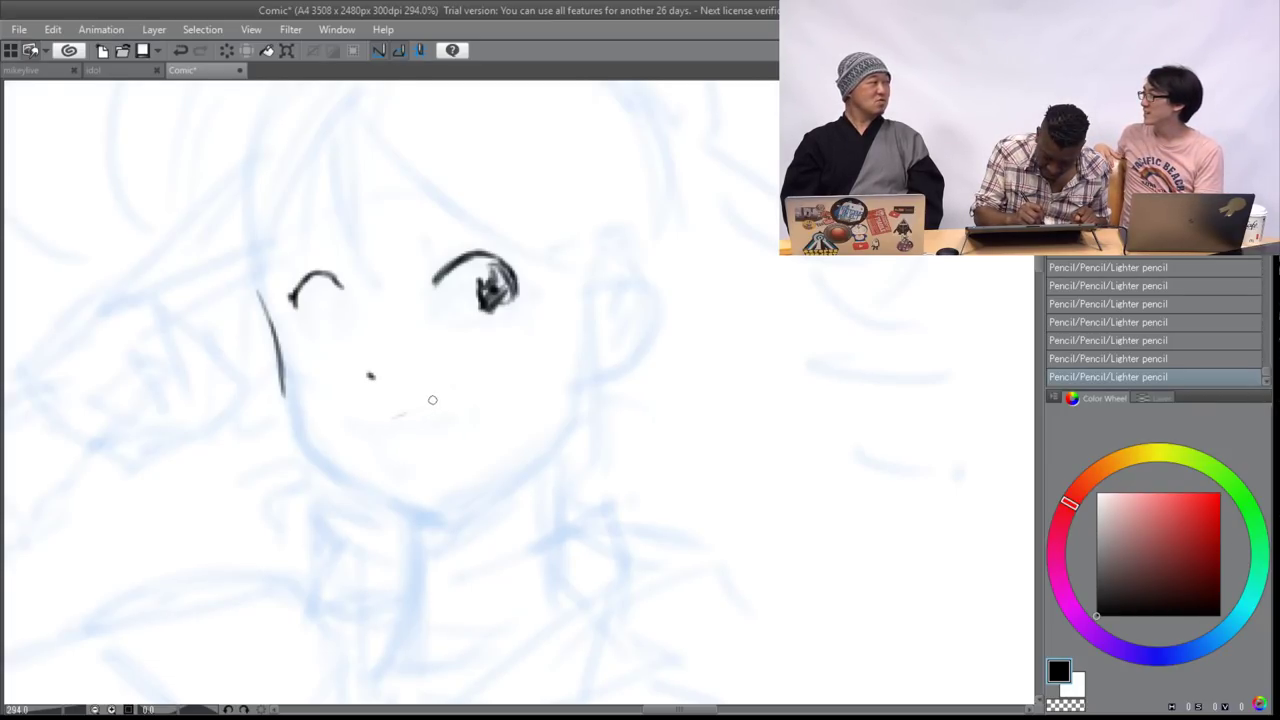
- Try a rising mouth-corner stroke and a longer mouth line below the nose, undoing both
{"action": "left_click_drag", "start_coordinate": [427, 401], "coordinate": [467, 381]}
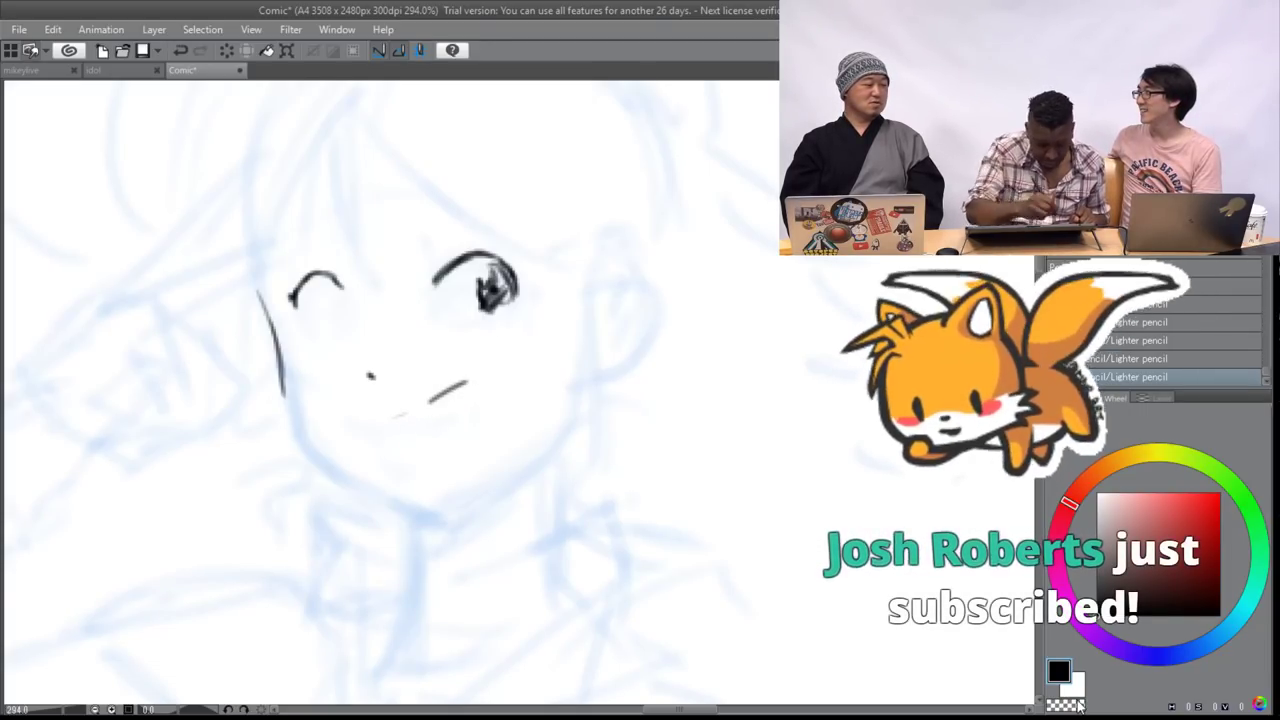
{"action": "key", "text": "ctrl+z"}
{"action": "key", "text": "ctrl+z"}
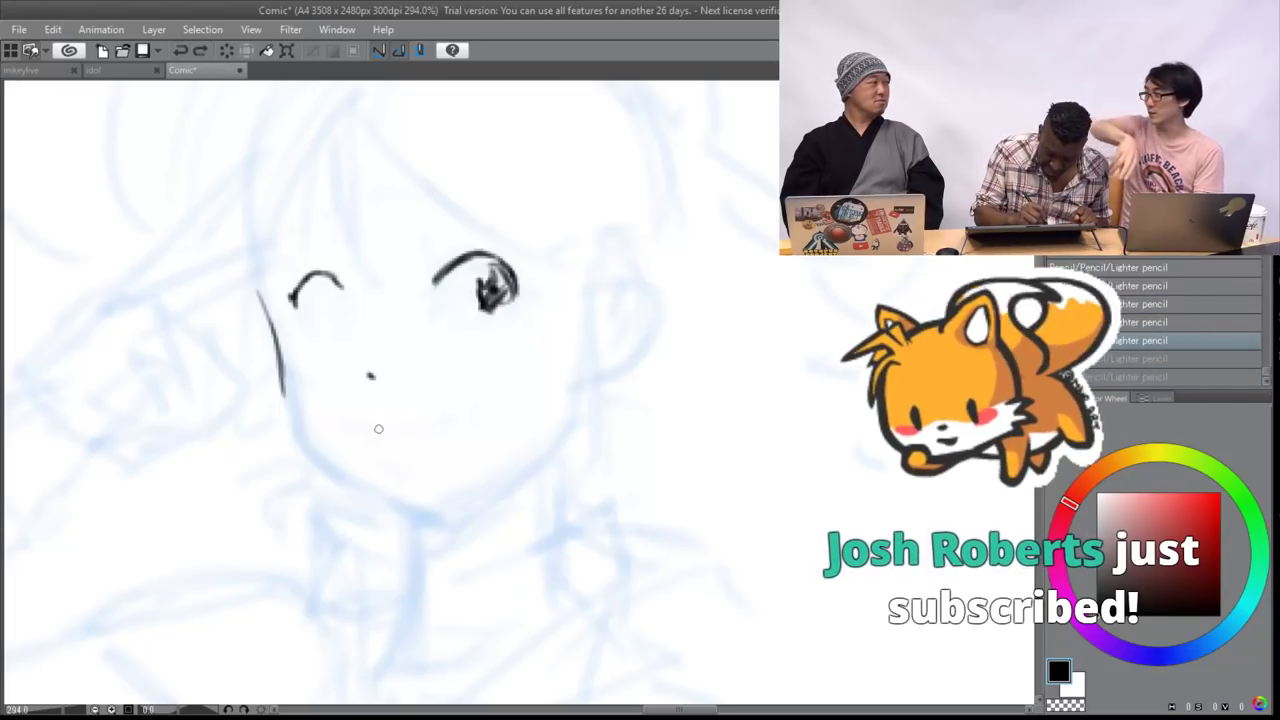
{"action": "left_click_drag", "start_coordinate": [377, 431], "coordinate": [452, 421]}
{"action": "left_click", "coordinate": [181, 50]}
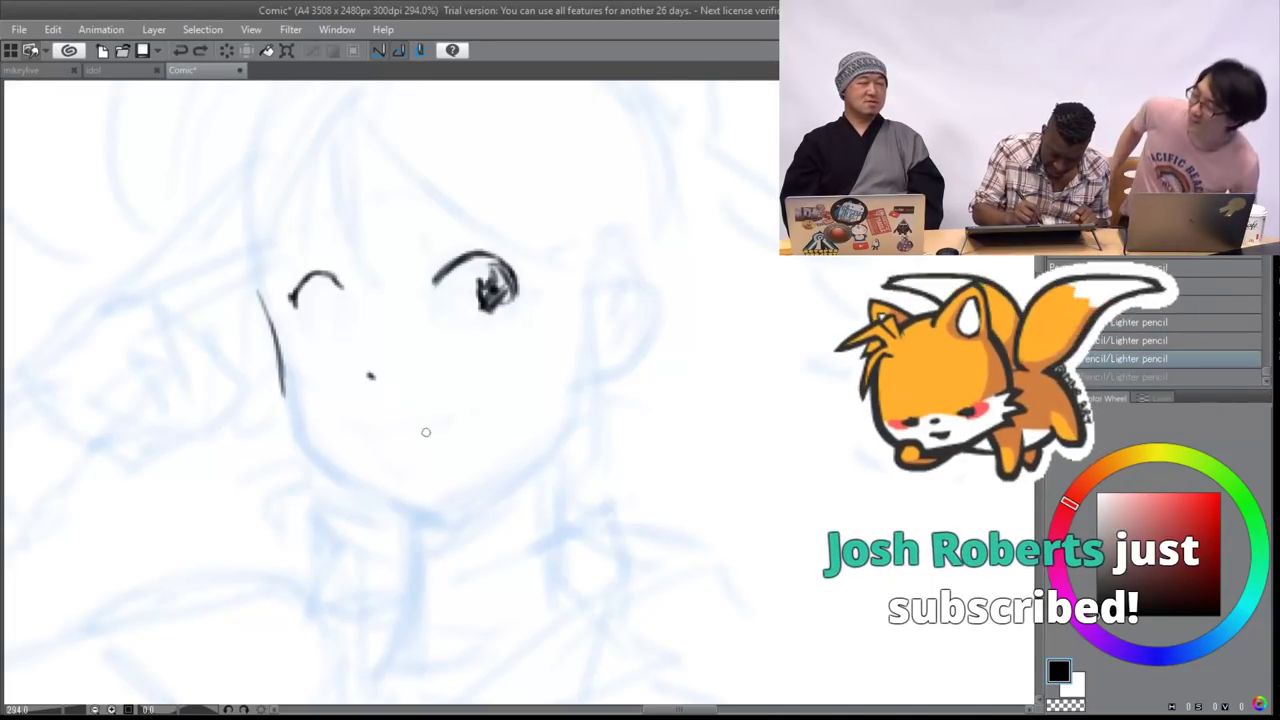
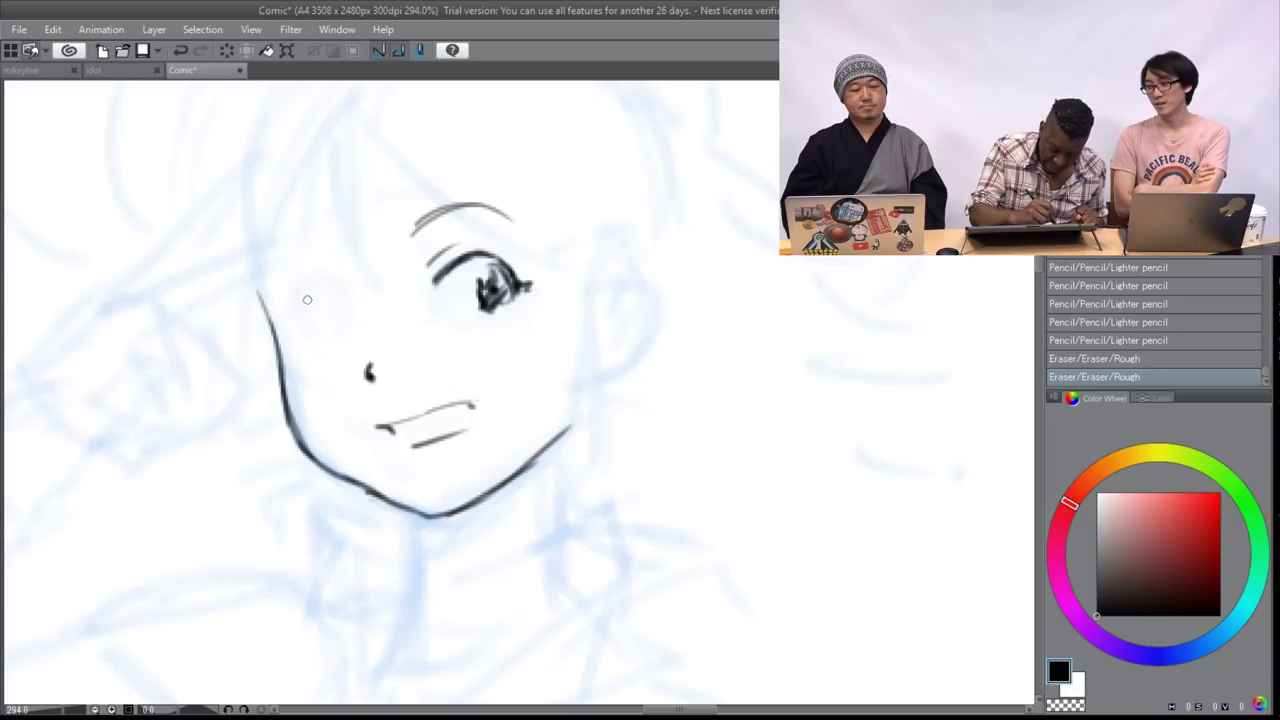
- Try short upright strokes and a flat line for the character's right eye, undoing each attempt
{"action": "left_click_drag", "start_coordinate": [299, 326], "coordinate": [303, 291]}
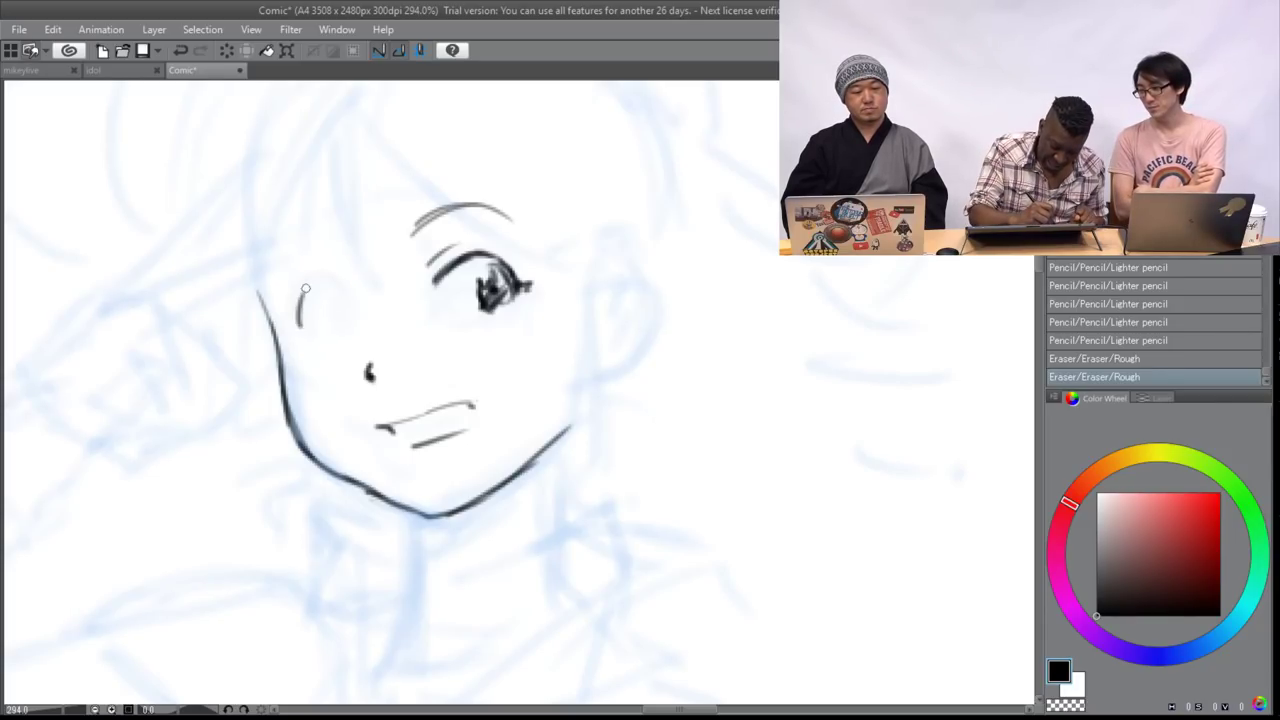
{"action": "left_click_drag", "start_coordinate": [304, 338], "coordinate": [313, 332]}
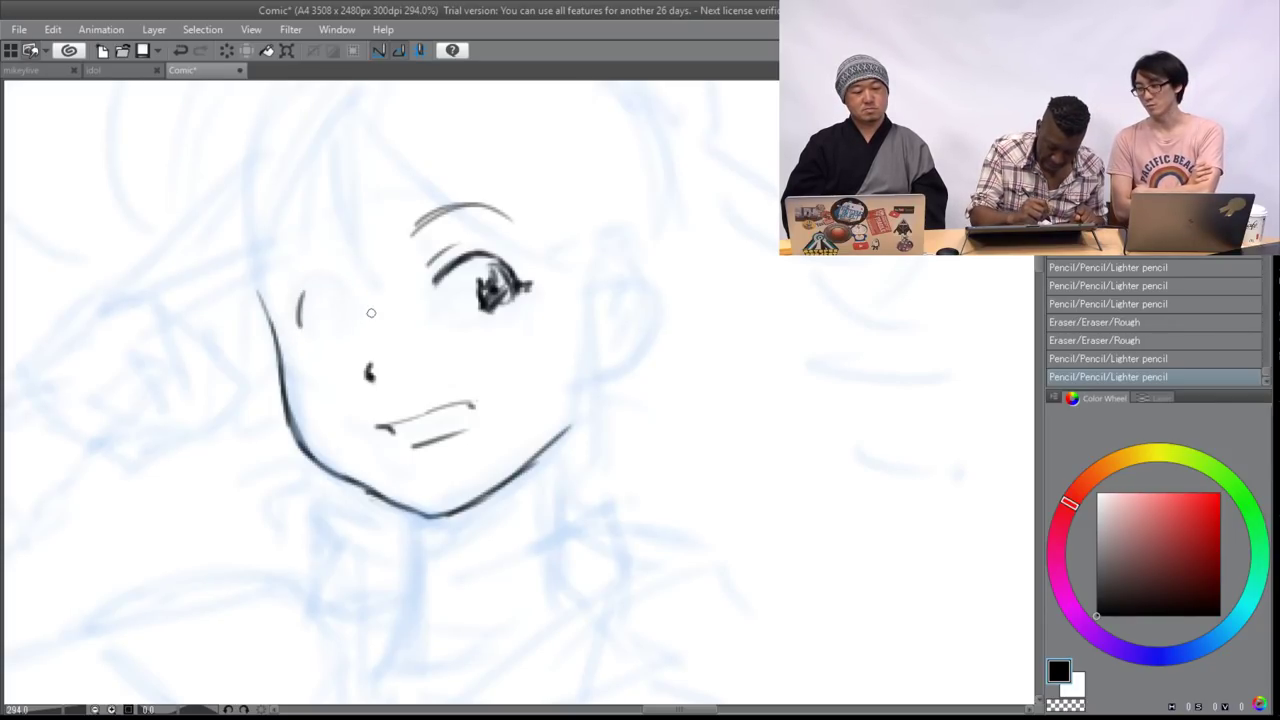
{"action": "key", "text": "ctrl+z"}
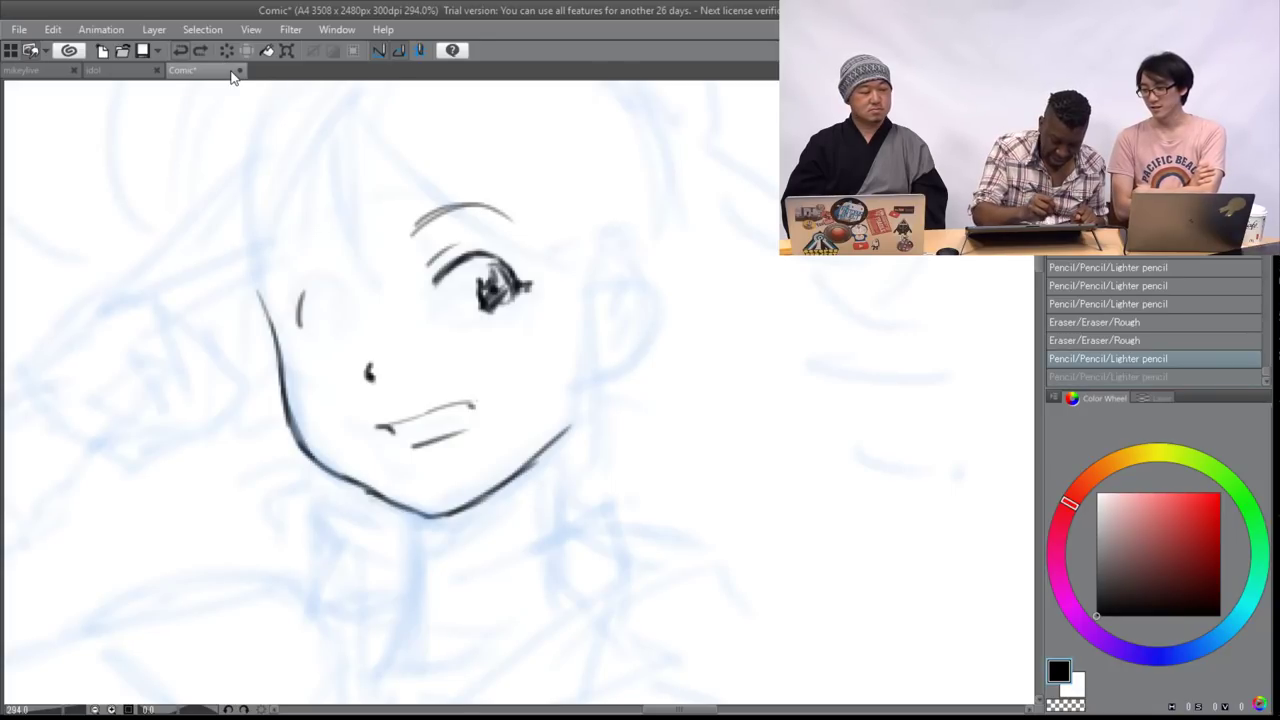
{"action": "key", "text": "ctrl+z"}
{"action": "left_click_drag", "start_coordinate": [297, 342], "coordinate": [352, 338]}
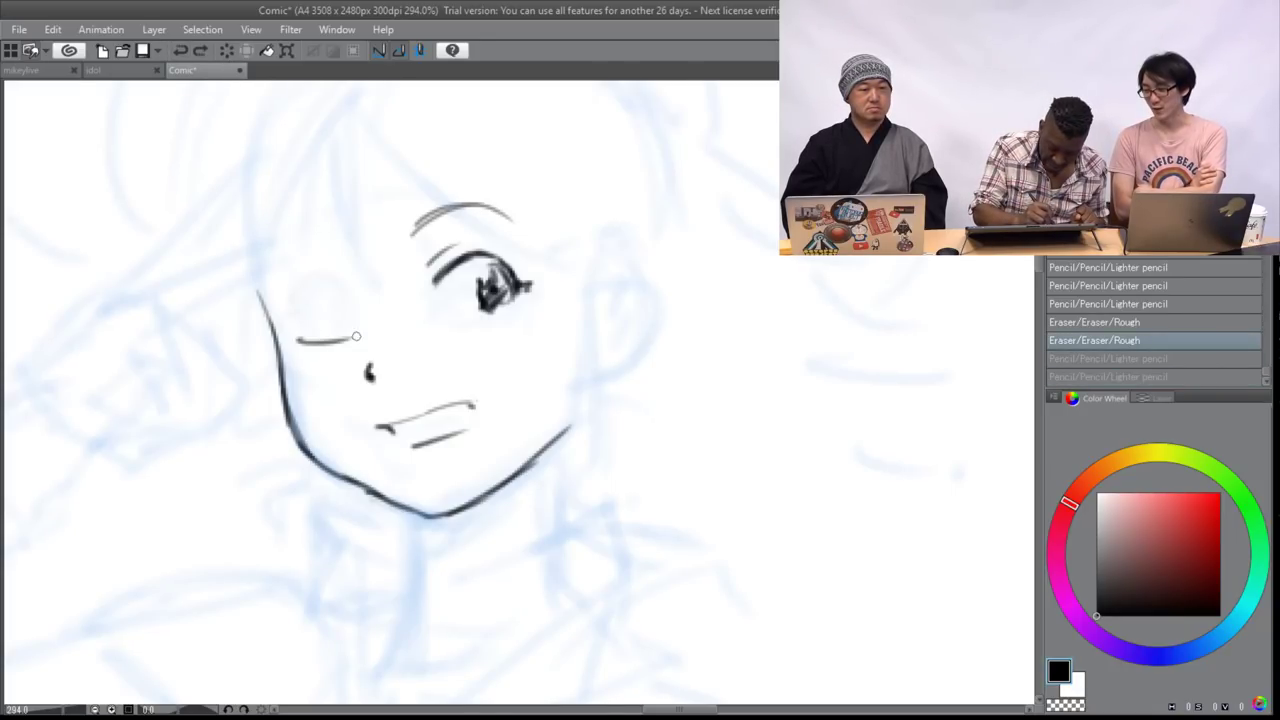
{"action": "key", "text": "ctrl+z"}
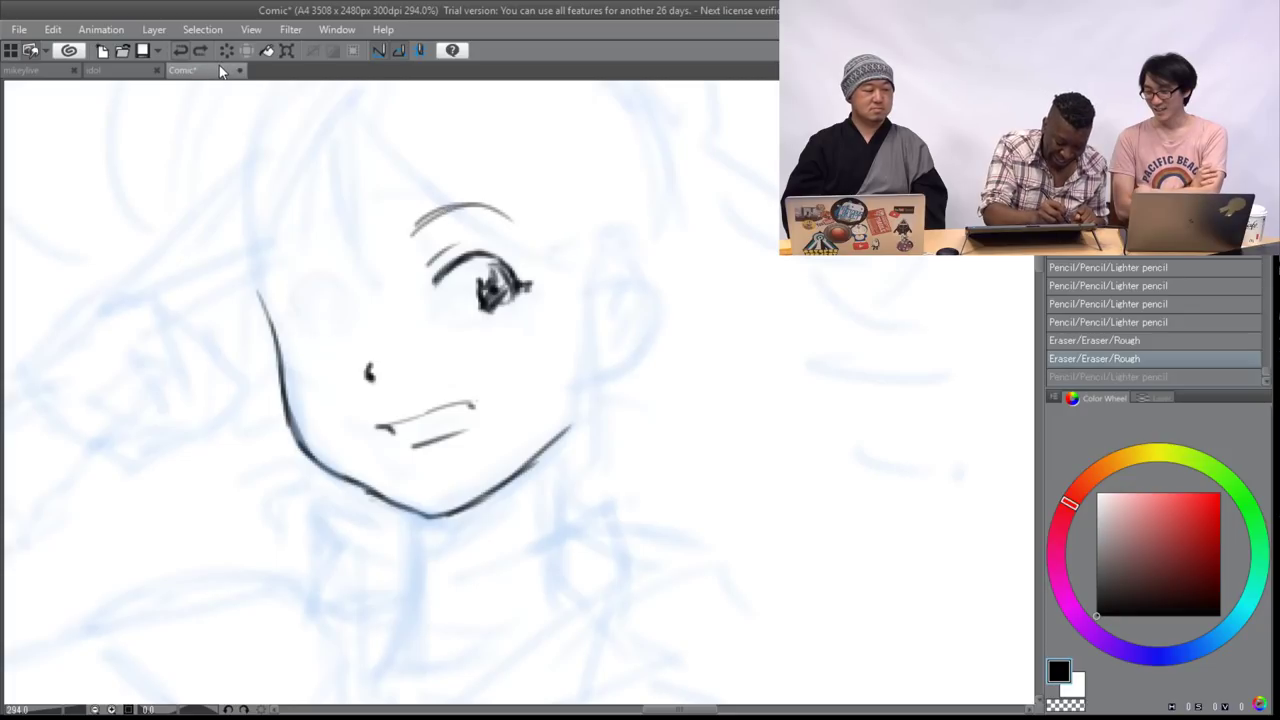
- Try a small arched line for the character's right eye close to nose height and undo it
{"action": "left_click_drag", "start_coordinate": [307, 346], "coordinate": [324, 305]}
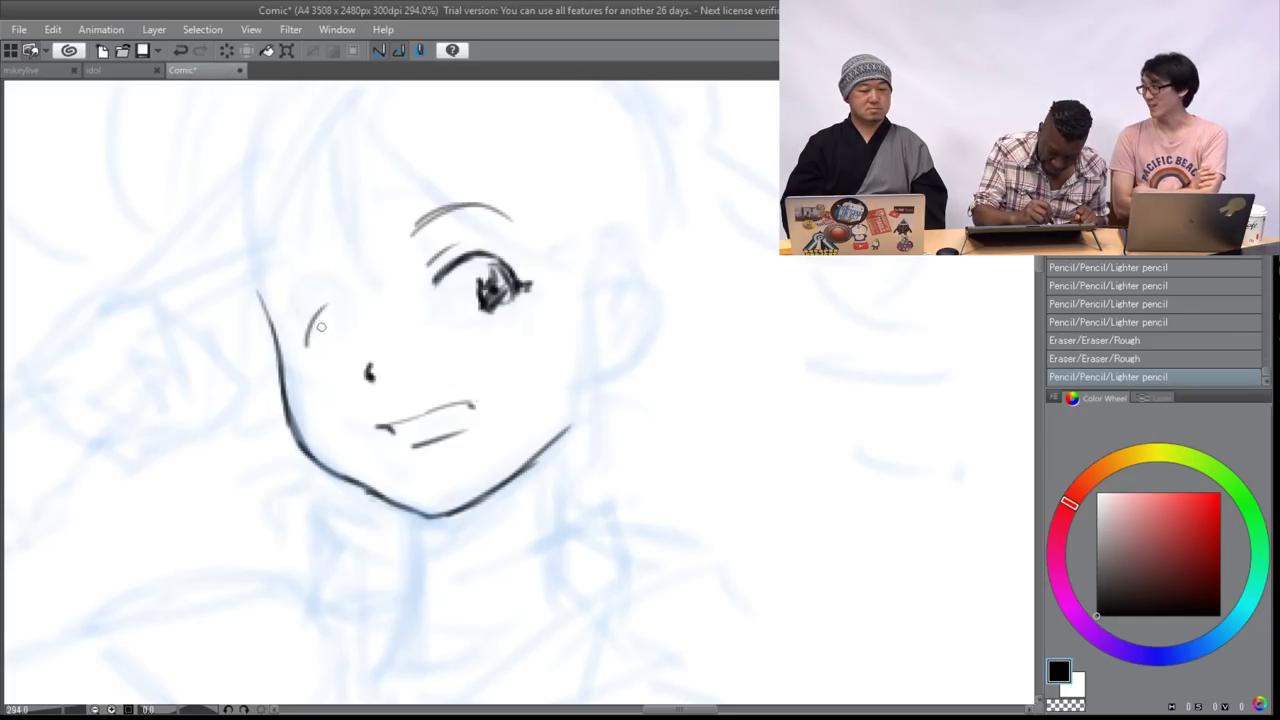
{"action": "key", "text": "ctrl+z"}
{"action": "mouse_move", "coordinate": [302, 352]}
{"action": "left_mouse_down"}
{"action": "mouse_move", "coordinate": [327, 322]}
{"action": "mouse_move", "coordinate": [345, 330]}
{"action": "left_mouse_up"}
{"action": "left_click", "coordinate": [374, 348]}
{"action": "key", "text": "ctrl+z"}
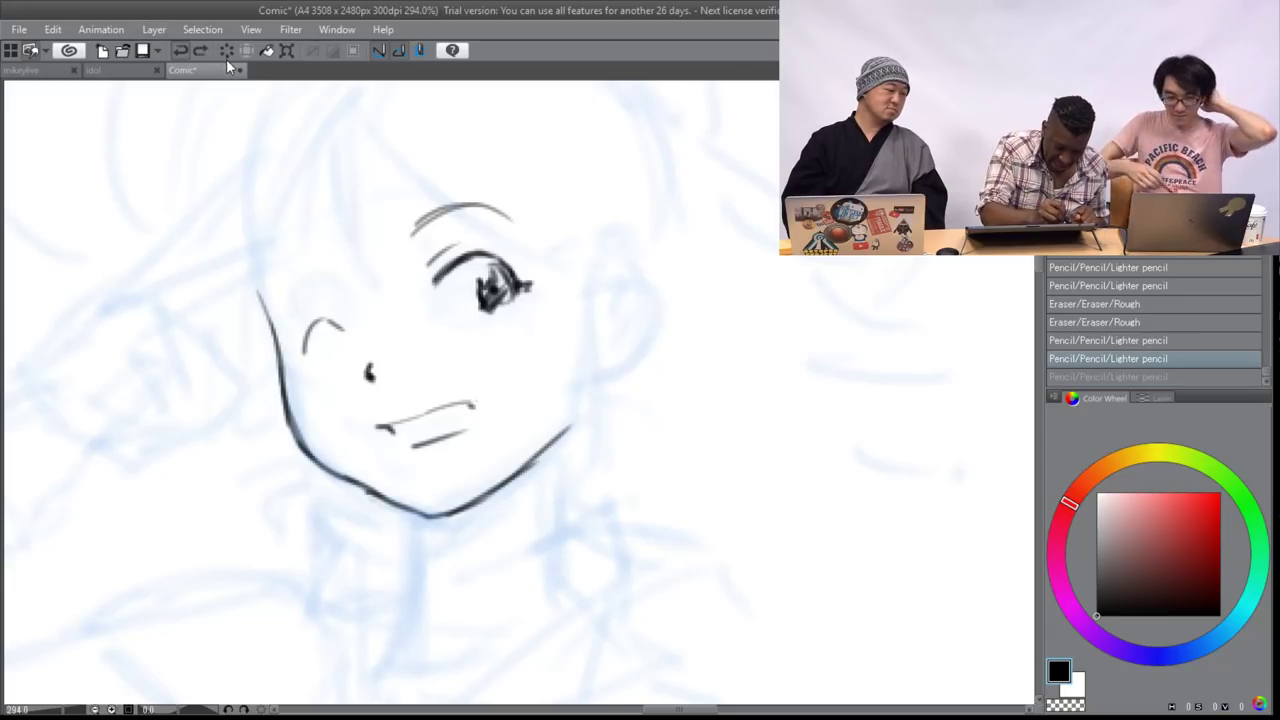
{"action": "left_click", "coordinate": [181, 50]}
{"action": "left_click", "coordinate": [181, 50]}
- Discard the upward-curving lid line and draw the winking right eye as an arched black stroke with a dark outer corner
{"action": "left_click_drag", "start_coordinate": [302, 352], "coordinate": [344, 338]}
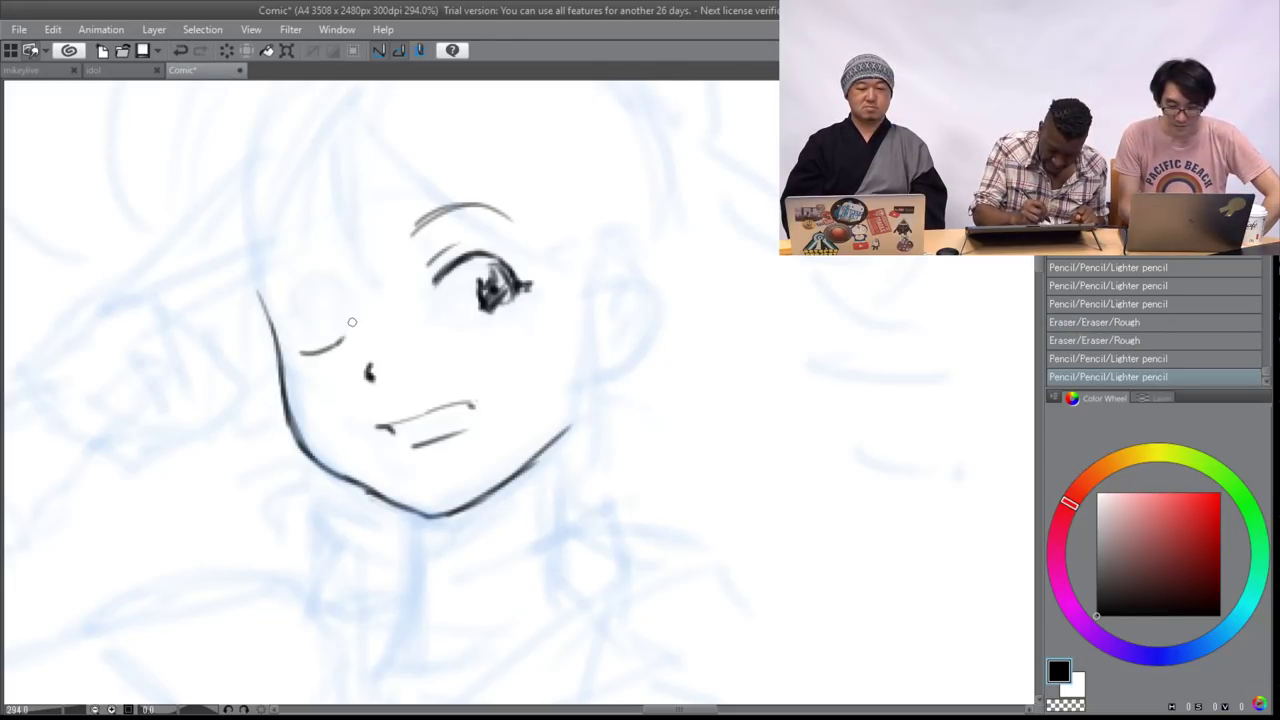
{"action": "key", "text": "ctrl+z"}
{"action": "key", "text": "ctrl+y"}
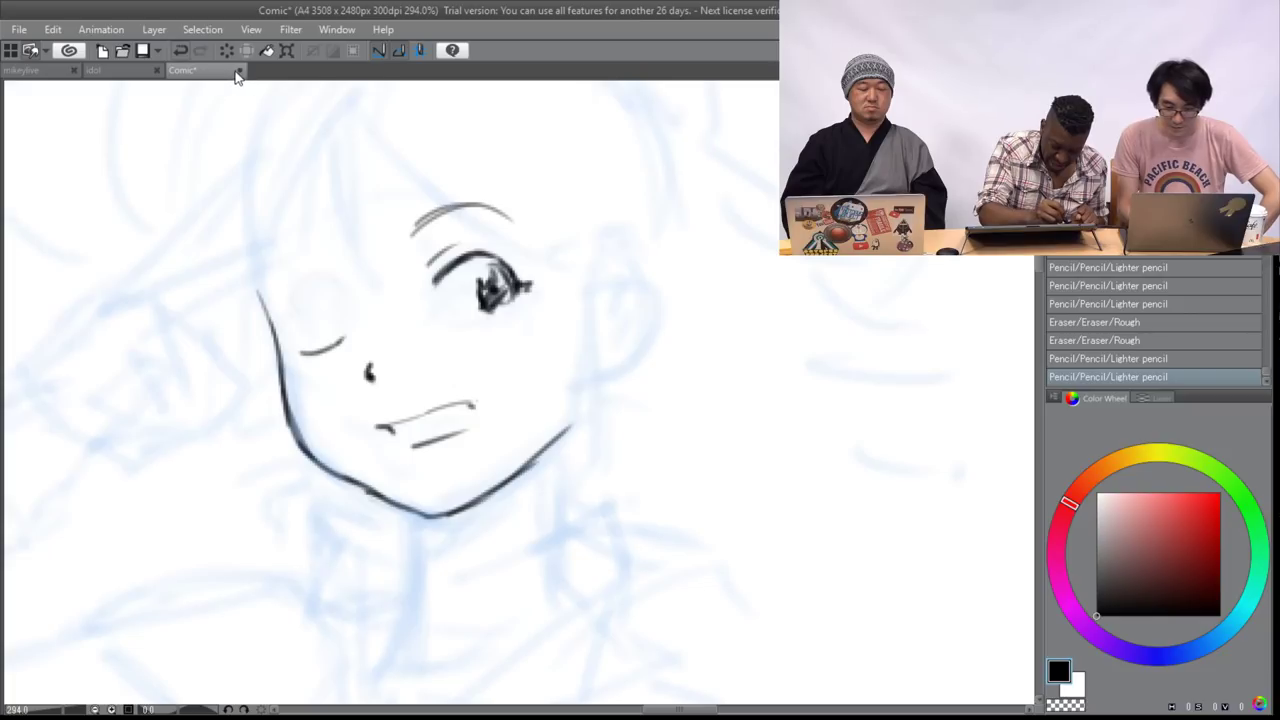
{"action": "key", "text": "ctrl+z"}
{"action": "key", "text": "ctrl+z"}
{"action": "mouse_move", "coordinate": [300, 340]}
{"action": "left_mouse_down"}
{"action": "mouse_move", "coordinate": [319, 313]}
{"action": "mouse_move", "coordinate": [351, 327]}
{"action": "mouse_move", "coordinate": [321, 310]}
{"action": "mouse_move", "coordinate": [301, 340]}
{"action": "mouse_move", "coordinate": [344, 322]}
{"action": "left_mouse_up"}
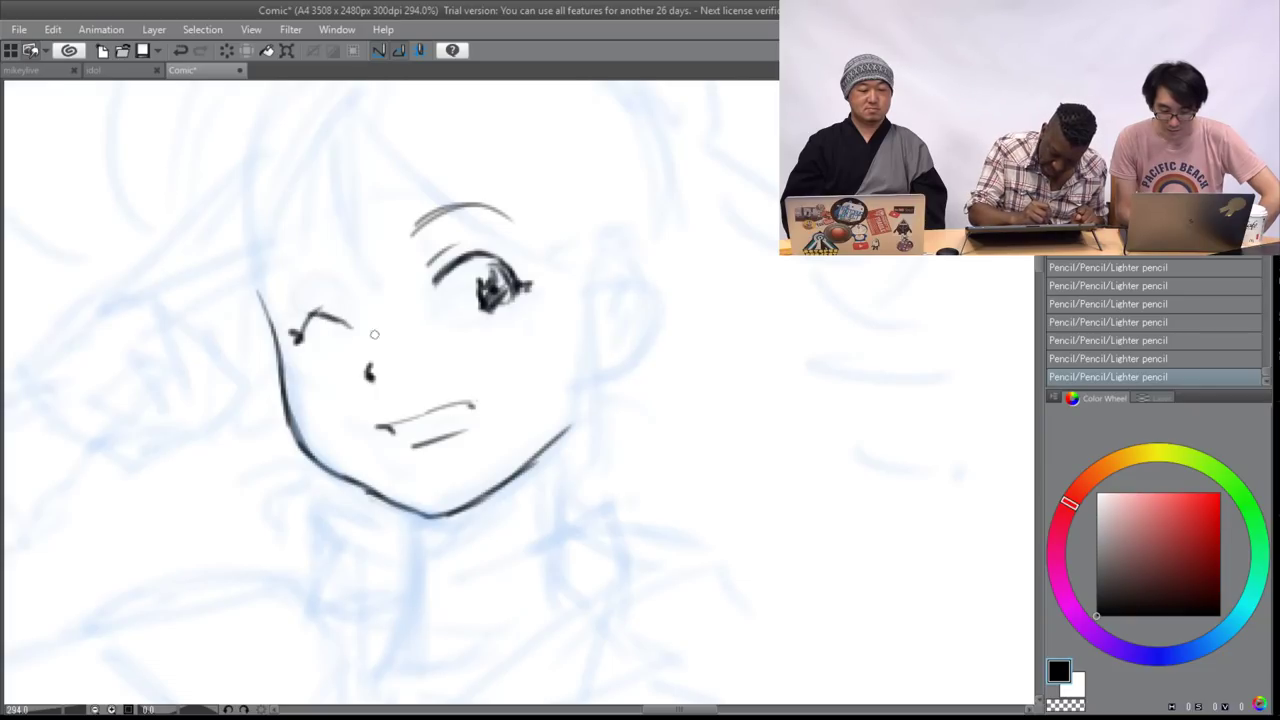
- Draw a coiled hair ringlet in black from in front of the ear down past the jawline
{"action": "left_click_drag", "start_coordinate": [589, 279], "coordinate": [577, 302]}
{"action": "left_click_drag", "start_coordinate": [557, 384], "coordinate": [604, 345]}
{"action": "mouse_move", "coordinate": [558, 384]}
{"action": "left_mouse_down"}
{"action": "mouse_move", "coordinate": [602, 349]}
{"action": "mouse_move", "coordinate": [599, 370]}
{"action": "left_mouse_up"}
{"action": "mouse_move", "coordinate": [578, 303]}
{"action": "left_mouse_down"}
{"action": "mouse_move", "coordinate": [571, 357]}
{"action": "mouse_move", "coordinate": [604, 336]}
{"action": "left_mouse_up"}
{"action": "mouse_move", "coordinate": [604, 388]}
{"action": "left_mouse_down"}
{"action": "mouse_move", "coordinate": [560, 408]}
{"action": "mouse_move", "coordinate": [578, 494]}
{"action": "left_mouse_up"}
{"action": "mouse_move", "coordinate": [560, 440]}
{"action": "left_mouse_down"}
{"action": "mouse_move", "coordinate": [630, 423]}
{"action": "mouse_move", "coordinate": [624, 459]}
{"action": "mouse_move", "coordinate": [583, 487]}
{"action": "mouse_move", "coordinate": [631, 471]}
{"action": "mouse_move", "coordinate": [601, 513]}
{"action": "left_mouse_up"}
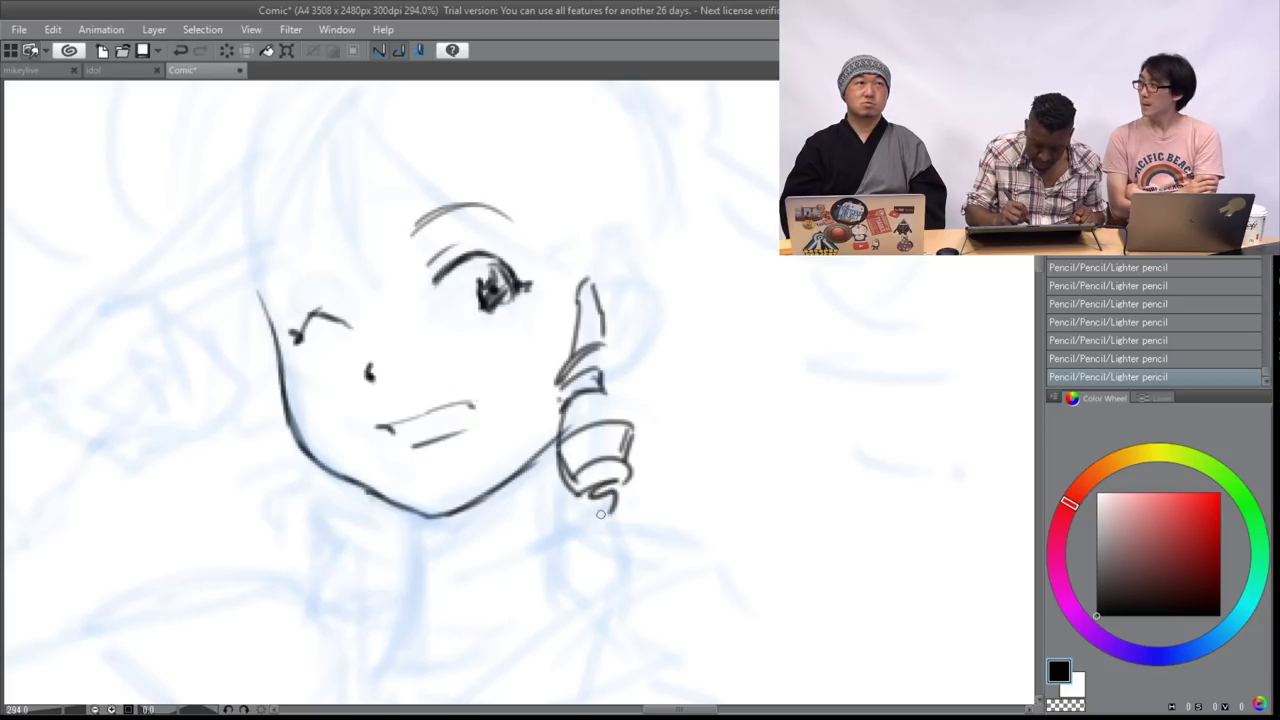
- Thicken the eyebrow above the open eye and draw the angled eyebrow above the winking eye
{"action": "mouse_move", "coordinate": [438, 254]}
{"action": "left_mouse_down"}
{"action": "mouse_move", "coordinate": [424, 216]}
{"action": "mouse_move", "coordinate": [461, 203]}
{"action": "mouse_move", "coordinate": [500, 212]}
{"action": "left_mouse_up"}
{"action": "left_click_drag", "start_coordinate": [279, 291], "coordinate": [302, 261]}
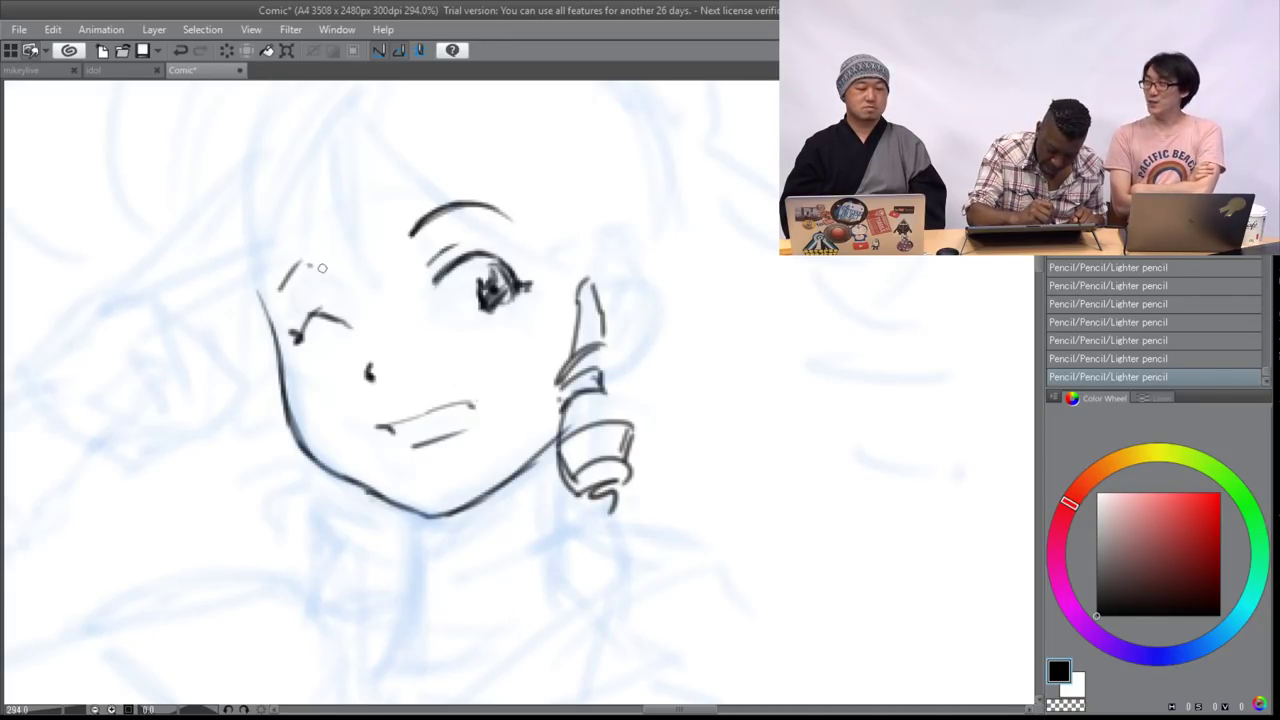
- Draw the upper curve of the ear in black behind the hair ringlet, following the blue sketch
{"action": "mouse_move", "coordinate": [740, 560]}
{"action": "left_mouse_down"}
{"action": "mouse_move", "coordinate": [935, 120]}
{"action": "mouse_move", "coordinate": [590, 450]}
{"action": "mouse_move", "coordinate": [750, 650]}
{"action": "mouse_move", "coordinate": [533, 445]}
{"action": "left_mouse_up"}
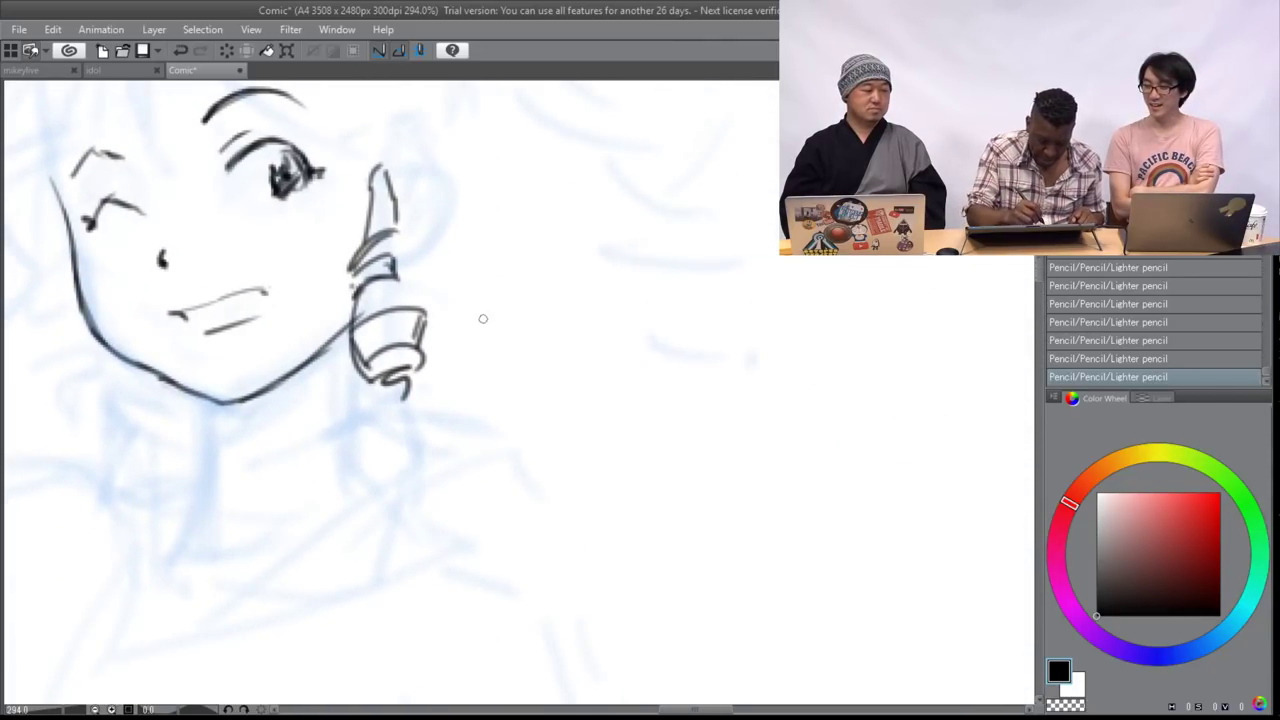
{"action": "left_click_drag", "start_coordinate": [522, 314], "coordinate": [667, 479]}
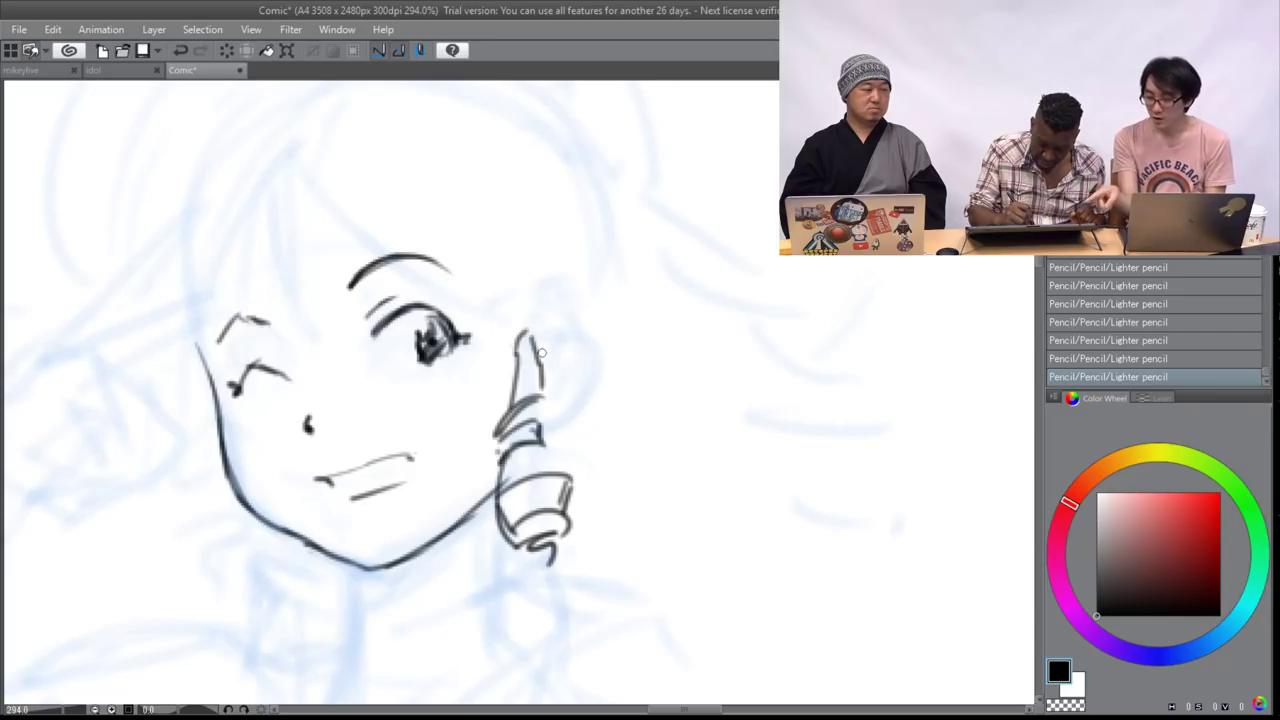
{"action": "left_click_drag", "start_coordinate": [540, 348], "coordinate": [596, 375]}
{"action": "mouse_move", "coordinate": [535, 270]}
{"action": "left_mouse_down"}
{"action": "mouse_move", "coordinate": [480, 155]}
{"action": "mouse_move", "coordinate": [535, 207]}
{"action": "left_mouse_up"}
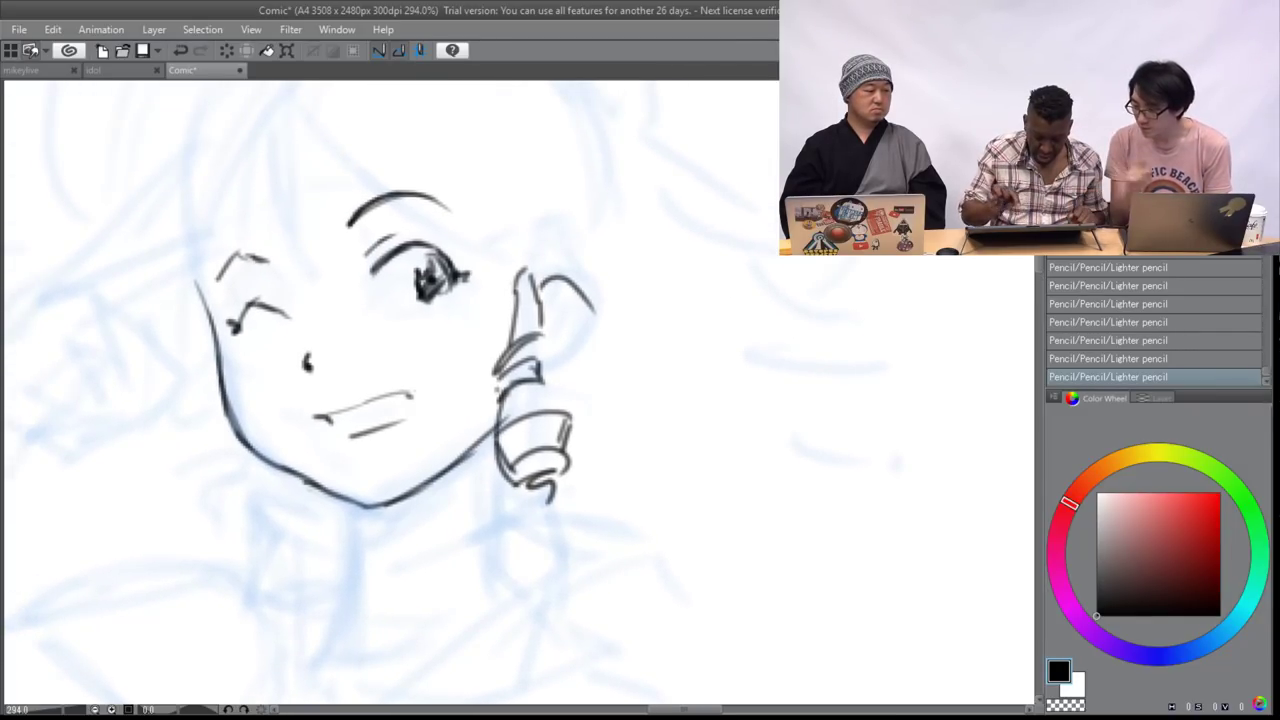
{"action": "left_click_drag", "start_coordinate": [215, 385], "coordinate": [262, 456]}
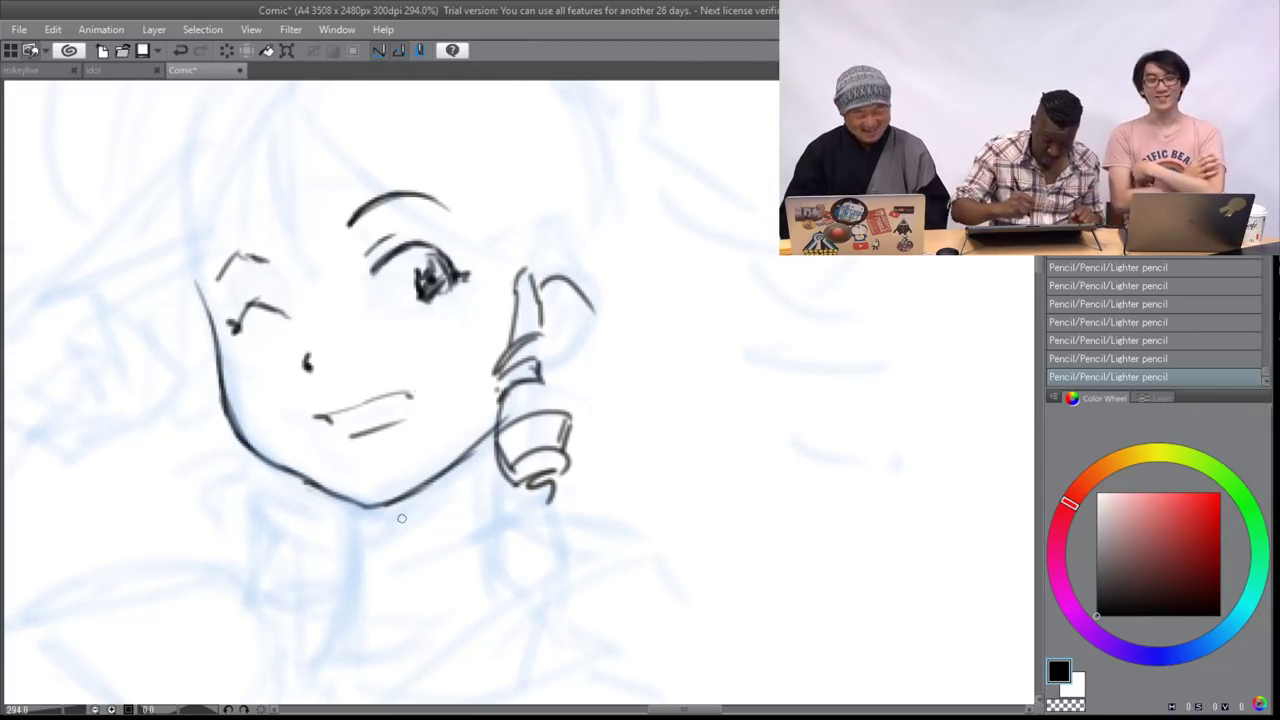
- Draw the black fringe from the parting, with a long strand sweeping to the ear and thin curved strands falling between the eyes
{"action": "mouse_move", "coordinate": [401, 518]}
{"action": "left_mouse_down"}
{"action": "mouse_move", "coordinate": [506, 556]}
{"action": "mouse_move", "coordinate": [521, 579]}
{"action": "left_mouse_up"}
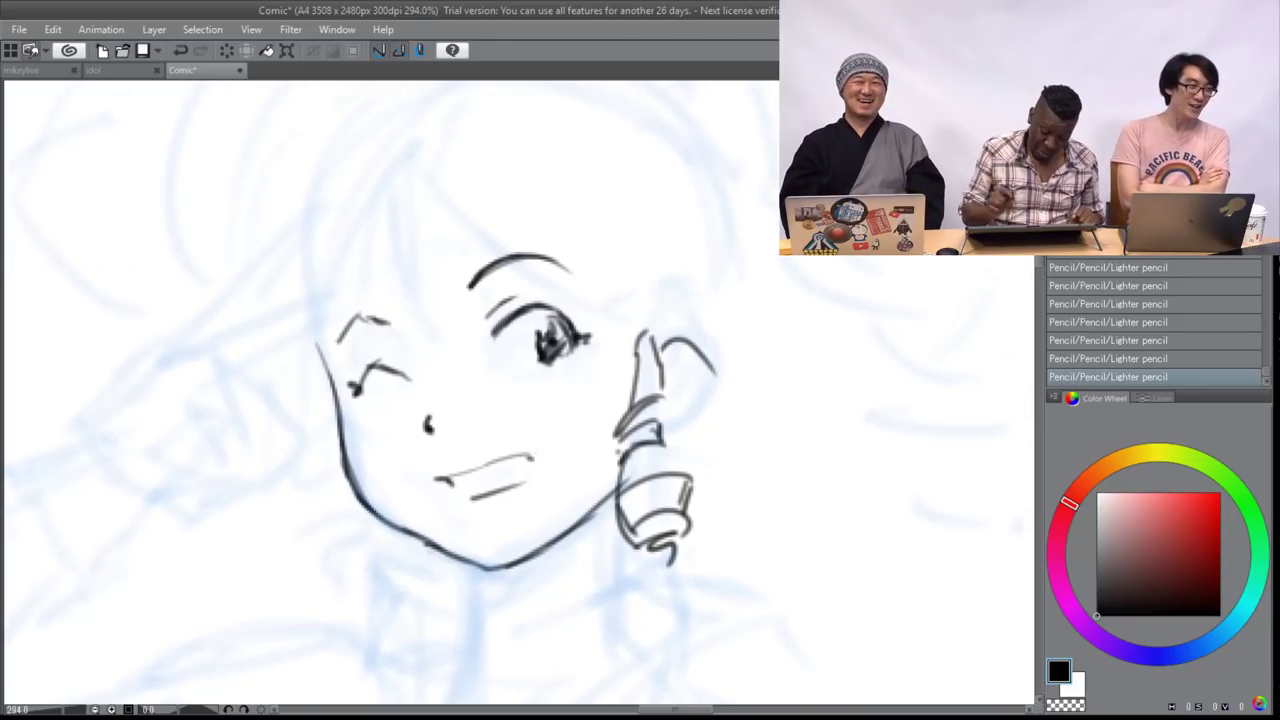
{"action": "mouse_move", "coordinate": [427, 163]}
{"action": "left_mouse_down"}
{"action": "mouse_move", "coordinate": [450, 200]}
{"action": "mouse_move", "coordinate": [648, 339]}
{"action": "left_mouse_up"}
{"action": "left_click_drag", "start_coordinate": [614, 220], "coordinate": [634, 277]}
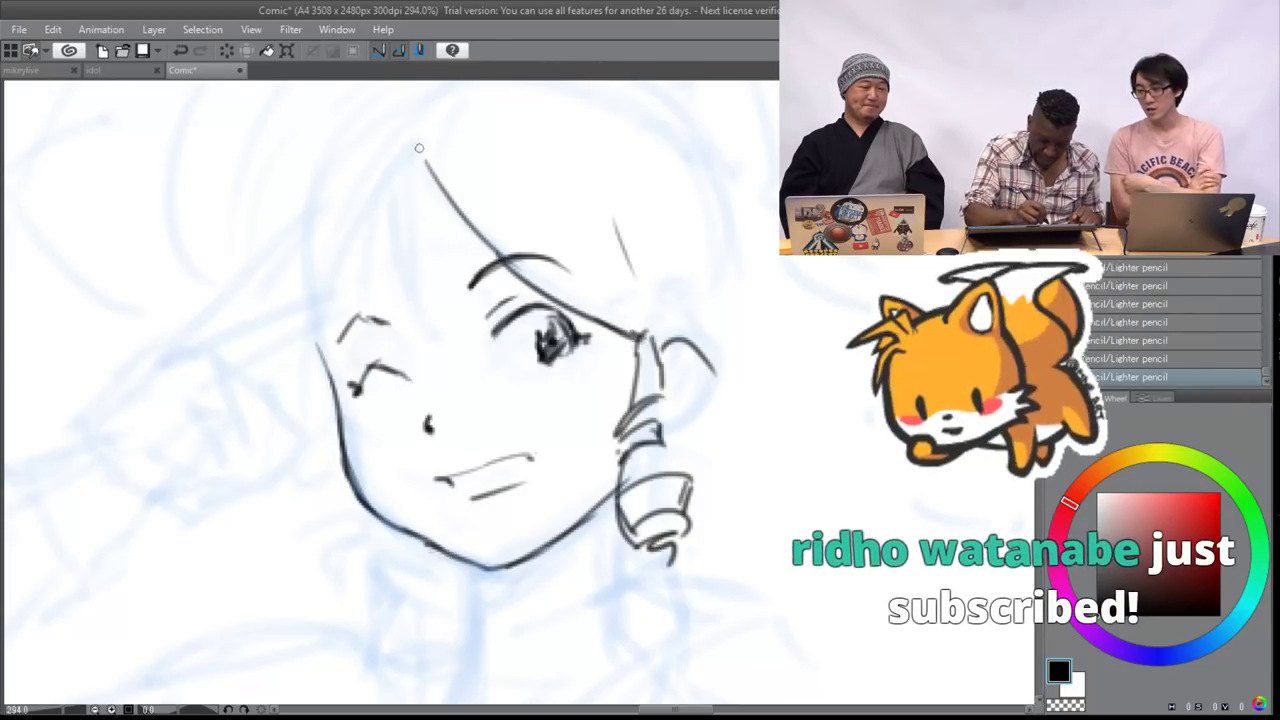
{"action": "left_click_drag", "start_coordinate": [427, 130], "coordinate": [420, 279]}
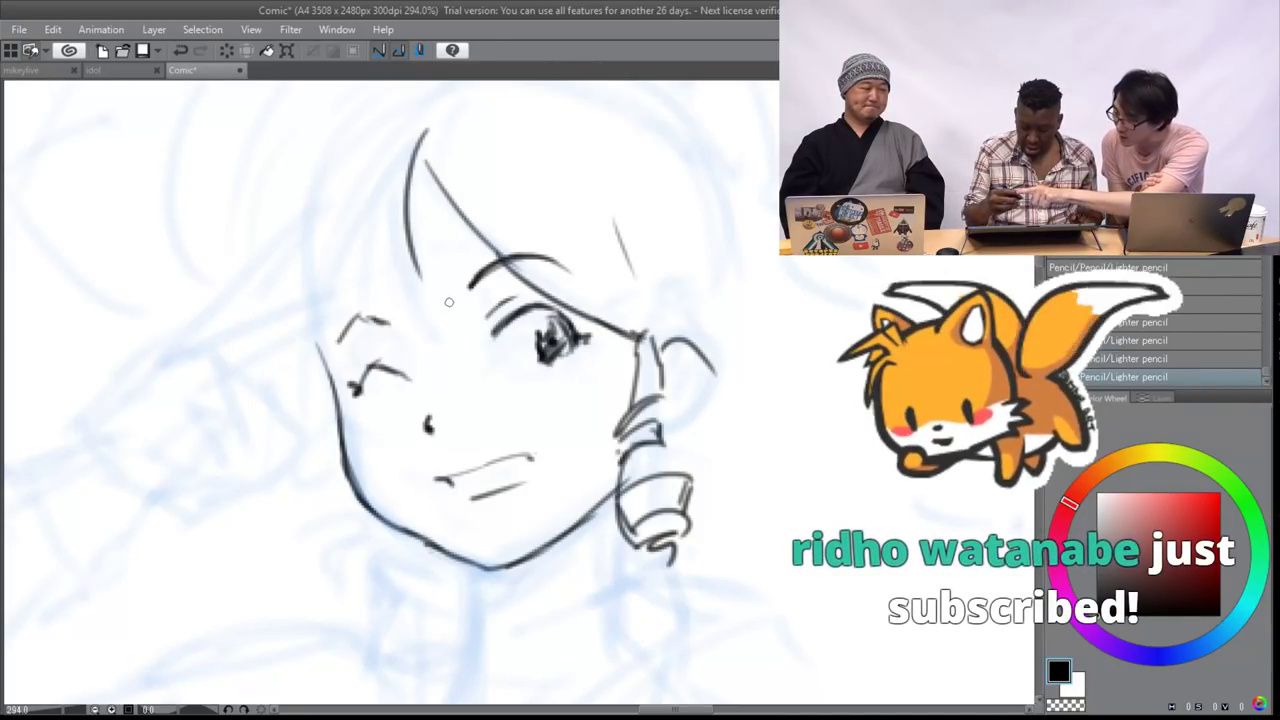
{"action": "key", "text": "ctrl+z"}
{"action": "left_click_drag", "start_coordinate": [409, 157], "coordinate": [440, 331]}
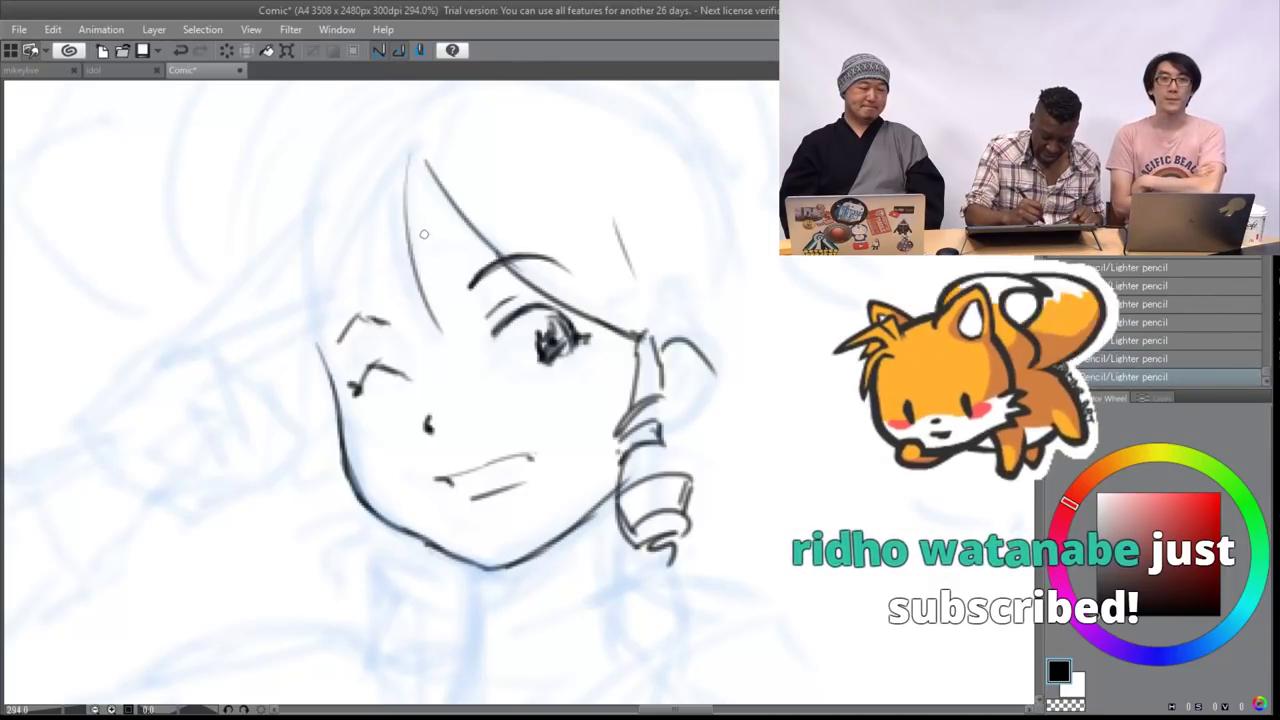
{"action": "left_click_drag", "start_coordinate": [426, 141], "coordinate": [430, 312]}
{"action": "left_click_drag", "start_coordinate": [381, 172], "coordinate": [447, 343]}
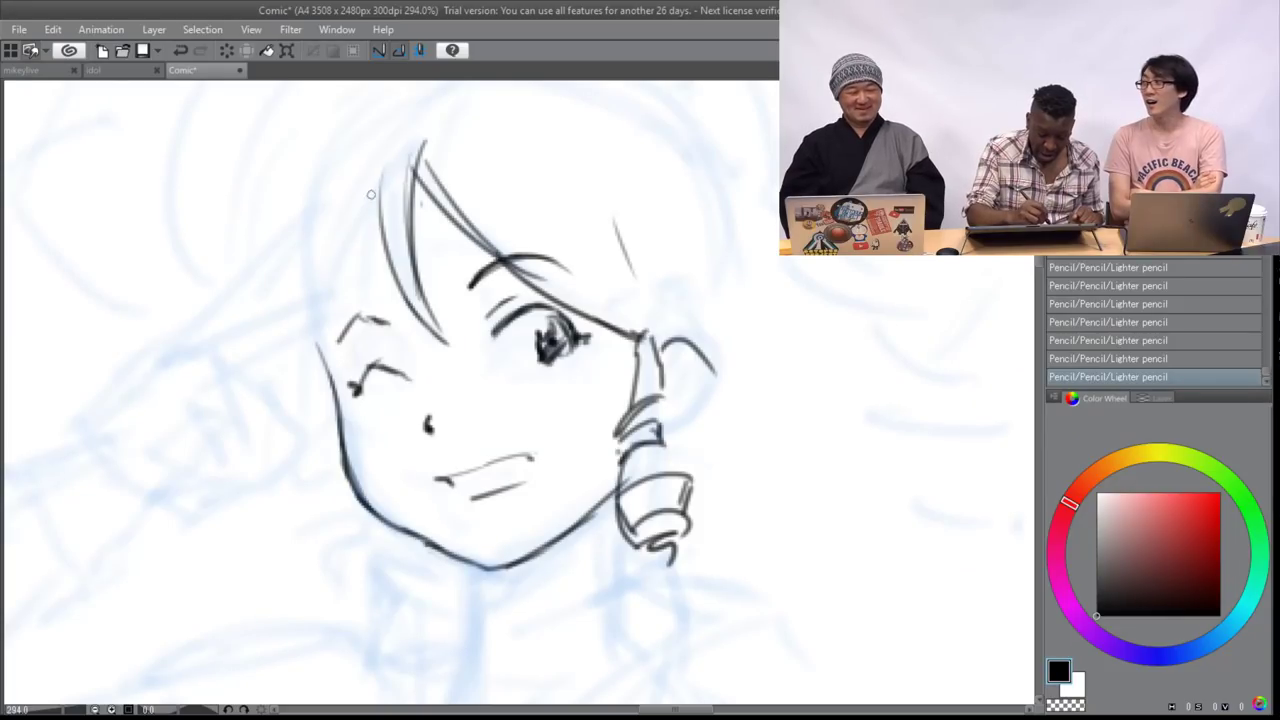
- Draw a curved fringe strand toward the winking eye and the outer hair contour down to the cheek on that side
{"action": "left_click_drag", "start_coordinate": [390, 152], "coordinate": [338, 290]}
{"action": "left_click_drag", "start_coordinate": [296, 165], "coordinate": [292, 335]}
{"action": "mouse_move", "coordinate": [298, 152]}
{"action": "left_mouse_down"}
{"action": "mouse_move", "coordinate": [272, 290]}
{"action": "mouse_move", "coordinate": [320, 366]}
{"action": "left_mouse_up"}
- Start the ringlet beside the winking-side cheek with a short upright line and two curved bands
{"action": "mouse_move", "coordinate": [286, 308]}
{"action": "left_mouse_down"}
{"action": "mouse_move", "coordinate": [338, 368]}
{"action": "mouse_move", "coordinate": [452, 232]}
{"action": "left_mouse_up"}
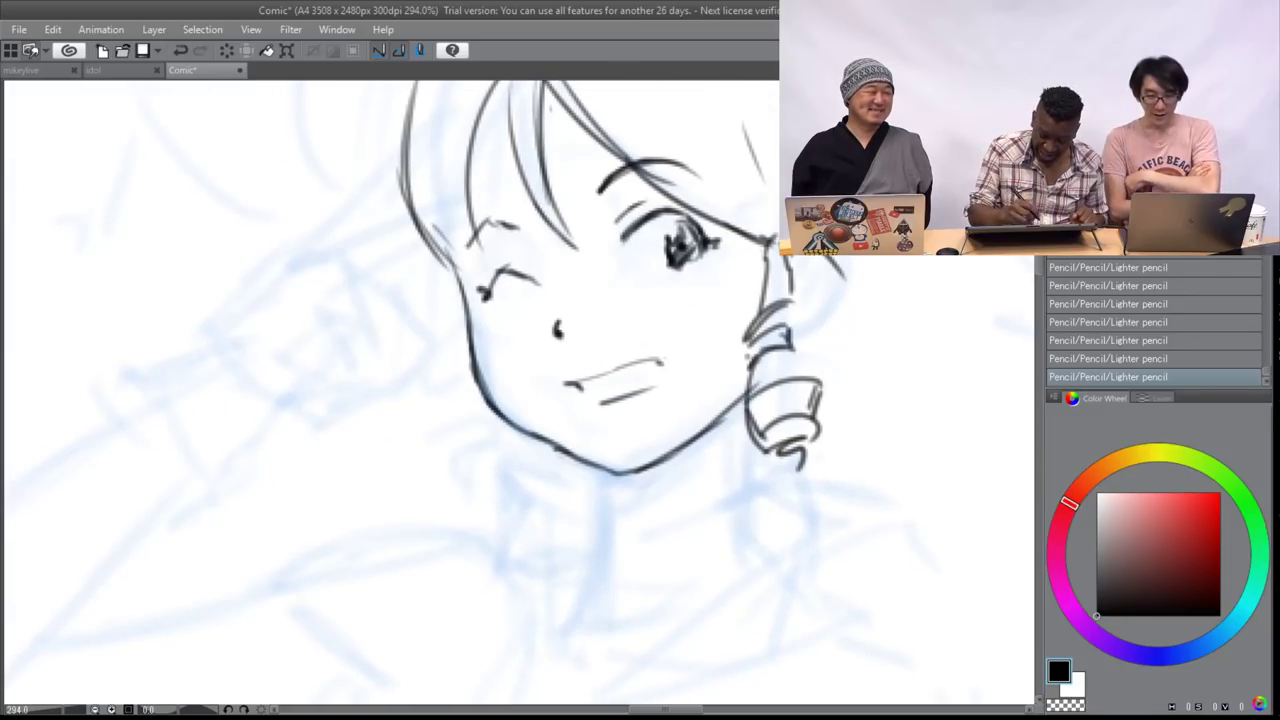
{"action": "left_click_drag", "start_coordinate": [468, 346], "coordinate": [424, 382]}
{"action": "left_click_drag", "start_coordinate": [466, 374], "coordinate": [430, 387]}
{"action": "left_click_drag", "start_coordinate": [456, 314], "coordinate": [450, 354]}
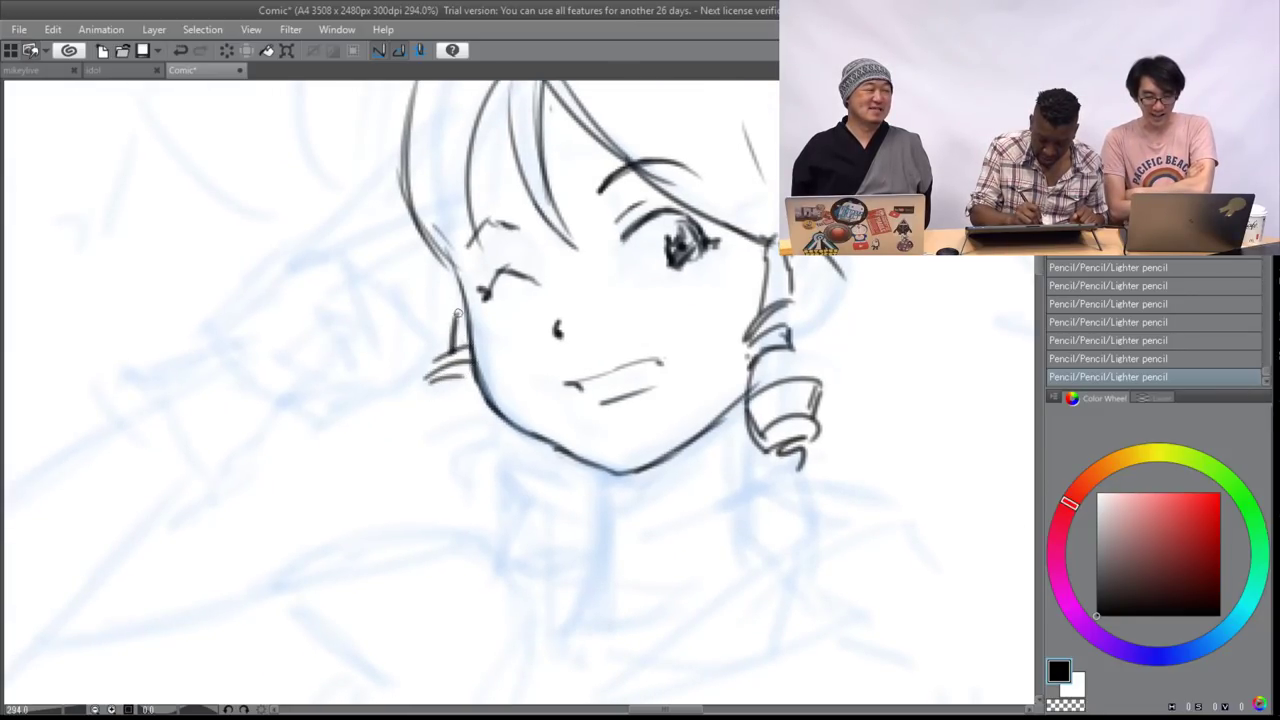
- Draw two pointed cat ears in black on top of the head, with an inner line in the open-eye side ear
{"action": "mouse_move", "coordinate": [427, 398]}
{"action": "left_mouse_down"}
{"action": "mouse_move", "coordinate": [313, 519]}
{"action": "mouse_move", "coordinate": [251, 622]}
{"action": "mouse_move", "coordinate": [257, 643]}
{"action": "left_mouse_up"}
{"action": "mouse_move", "coordinate": [484, 206]}
{"action": "left_mouse_down"}
{"action": "mouse_move", "coordinate": [553, 121]}
{"action": "mouse_move", "coordinate": [617, 240]}
{"action": "left_mouse_up"}
{"action": "mouse_move", "coordinate": [555, 120]}
{"action": "left_mouse_down"}
{"action": "mouse_move", "coordinate": [536, 214]}
{"action": "mouse_move", "coordinate": [531, 205]}
{"action": "left_mouse_up"}
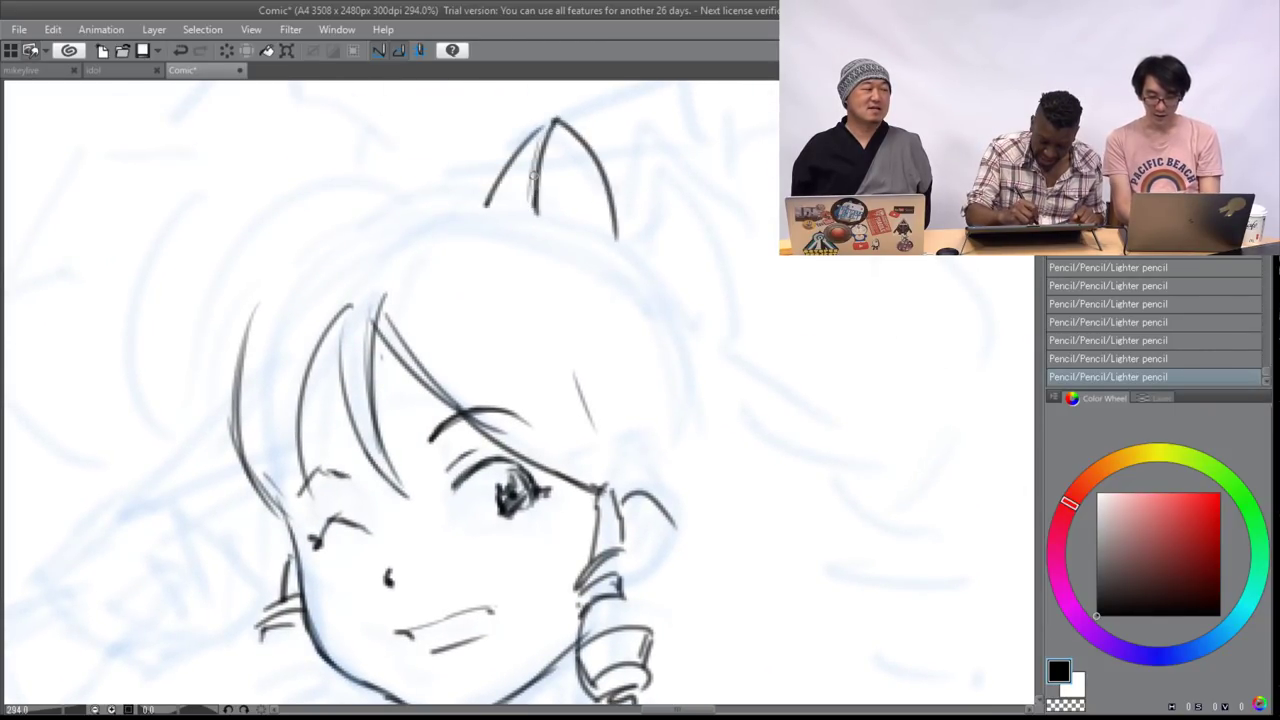
{"action": "mouse_move", "coordinate": [183, 218]}
{"action": "left_mouse_down"}
{"action": "mouse_move", "coordinate": [276, 258]}
{"action": "mouse_move", "coordinate": [228, 357]}
{"action": "left_mouse_up"}
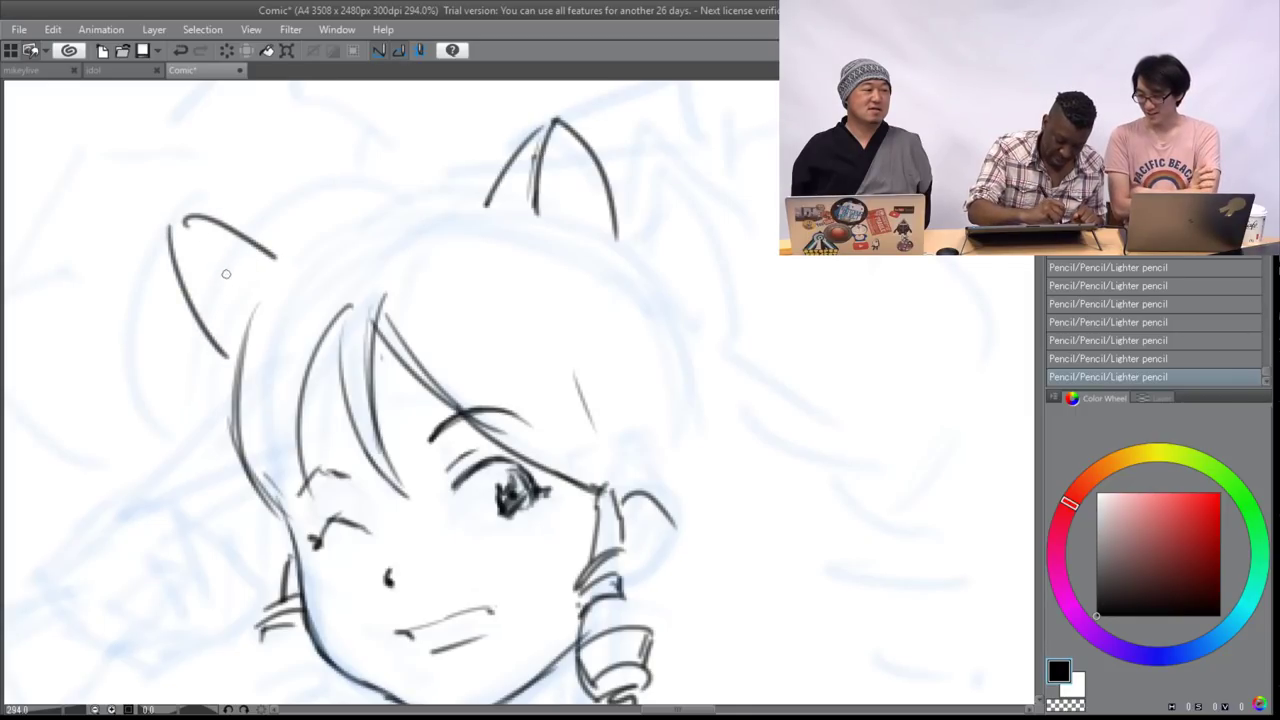
{"action": "left_click_drag", "start_coordinate": [174, 223], "coordinate": [286, 238]}
- Complete the coils of the winking-side ringlet down past the jawline
{"action": "mouse_move", "coordinate": [514, 491]}
{"action": "left_mouse_down"}
{"action": "mouse_move", "coordinate": [583, 366]}
{"action": "mouse_move", "coordinate": [632, 154]}
{"action": "left_mouse_up"}
{"action": "mouse_move", "coordinate": [410, 298]}
{"action": "left_mouse_down"}
{"action": "mouse_move", "coordinate": [359, 330]}
{"action": "mouse_move", "coordinate": [359, 344]}
{"action": "mouse_move", "coordinate": [386, 346]}
{"action": "mouse_move", "coordinate": [370, 385]}
{"action": "mouse_move", "coordinate": [423, 320]}
{"action": "mouse_move", "coordinate": [433, 353]}
{"action": "mouse_move", "coordinate": [413, 388]}
{"action": "mouse_move", "coordinate": [363, 389]}
{"action": "mouse_move", "coordinate": [413, 367]}
{"action": "mouse_move", "coordinate": [383, 374]}
{"action": "mouse_move", "coordinate": [351, 404]}
{"action": "mouse_move", "coordinate": [400, 408]}
{"action": "left_mouse_up"}
{"action": "mouse_move", "coordinate": [416, 370]}
{"action": "left_mouse_down"}
{"action": "mouse_move", "coordinate": [371, 413]}
{"action": "mouse_move", "coordinate": [414, 406]}
{"action": "left_mouse_up"}
- Draw the neck lines below the jaw and the upper edges of the collar on both sides of the neck
{"action": "mouse_move", "coordinate": [424, 314]}
{"action": "left_mouse_down"}
{"action": "mouse_move", "coordinate": [466, 352]}
{"action": "mouse_move", "coordinate": [507, 352]}
{"action": "mouse_move", "coordinate": [553, 455]}
{"action": "left_mouse_up"}
{"action": "mouse_move", "coordinate": [518, 376]}
{"action": "left_mouse_down"}
{"action": "mouse_move", "coordinate": [450, 405]}
{"action": "mouse_move", "coordinate": [486, 420]}
{"action": "mouse_move", "coordinate": [460, 478]}
{"action": "left_mouse_up"}
{"action": "left_click_drag", "start_coordinate": [450, 420], "coordinate": [455, 505]}
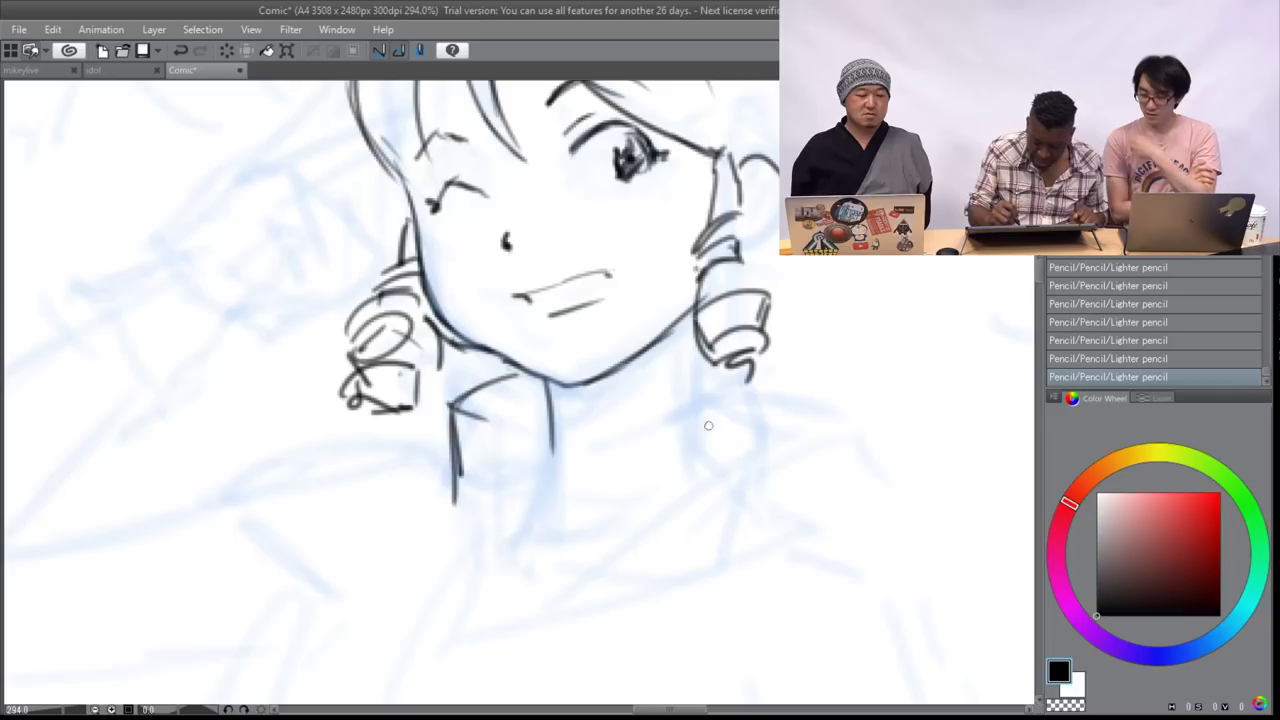
{"action": "left_click_drag", "start_coordinate": [646, 420], "coordinate": [718, 398]}
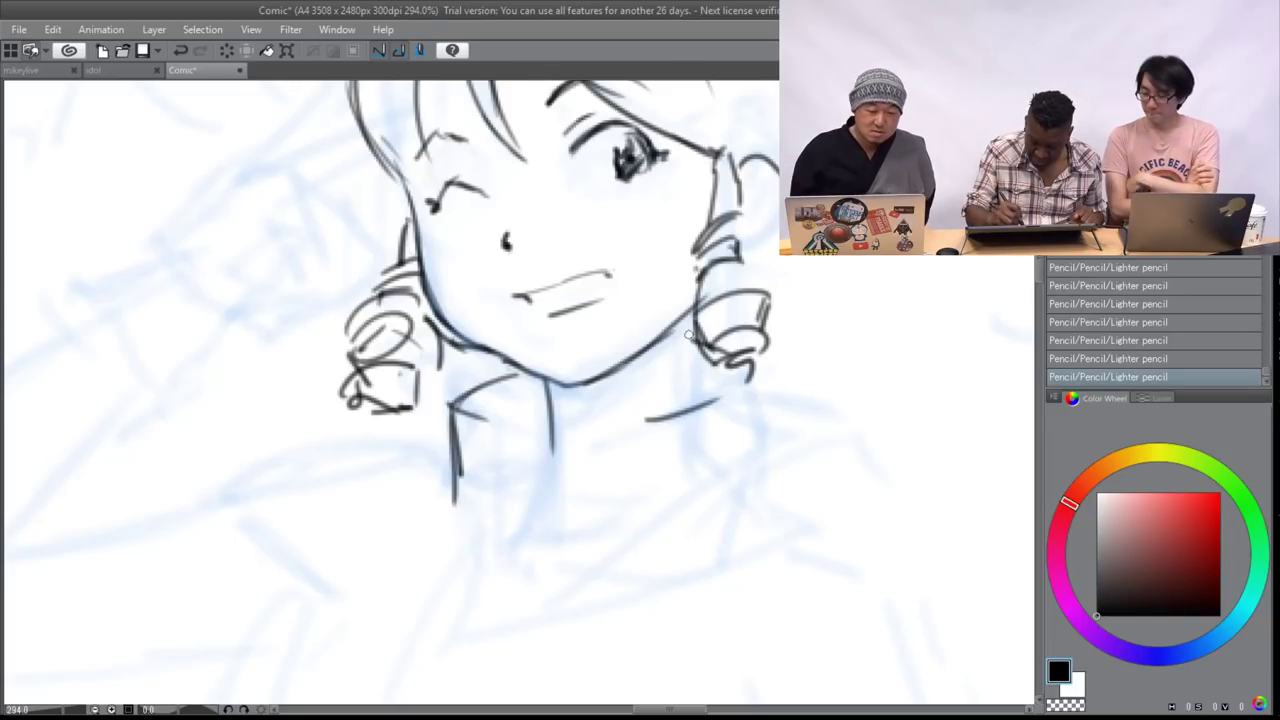
{"action": "left_click_drag", "start_coordinate": [688, 316], "coordinate": [690, 400]}
- Hatch a dark black shadow on the neck directly beneath the chin and jaw
{"action": "mouse_move", "coordinate": [686, 318]}
{"action": "left_mouse_down"}
{"action": "mouse_move", "coordinate": [600, 410]}
{"action": "mouse_move", "coordinate": [568, 404]}
{"action": "mouse_move", "coordinate": [600, 414]}
{"action": "mouse_move", "coordinate": [628, 364]}
{"action": "left_mouse_up"}
{"action": "left_click_drag", "start_coordinate": [590, 412], "coordinate": [655, 346]}
{"action": "mouse_move", "coordinate": [556, 390]}
{"action": "left_mouse_down"}
{"action": "mouse_move", "coordinate": [612, 416]}
{"action": "mouse_move", "coordinate": [625, 366]}
{"action": "mouse_move", "coordinate": [506, 494]}
{"action": "left_mouse_up"}
- Add short strands to the hair beside the winking eye and complete the ear's outer rim and inner fold
{"action": "key", "text": "ctrl+minus"}
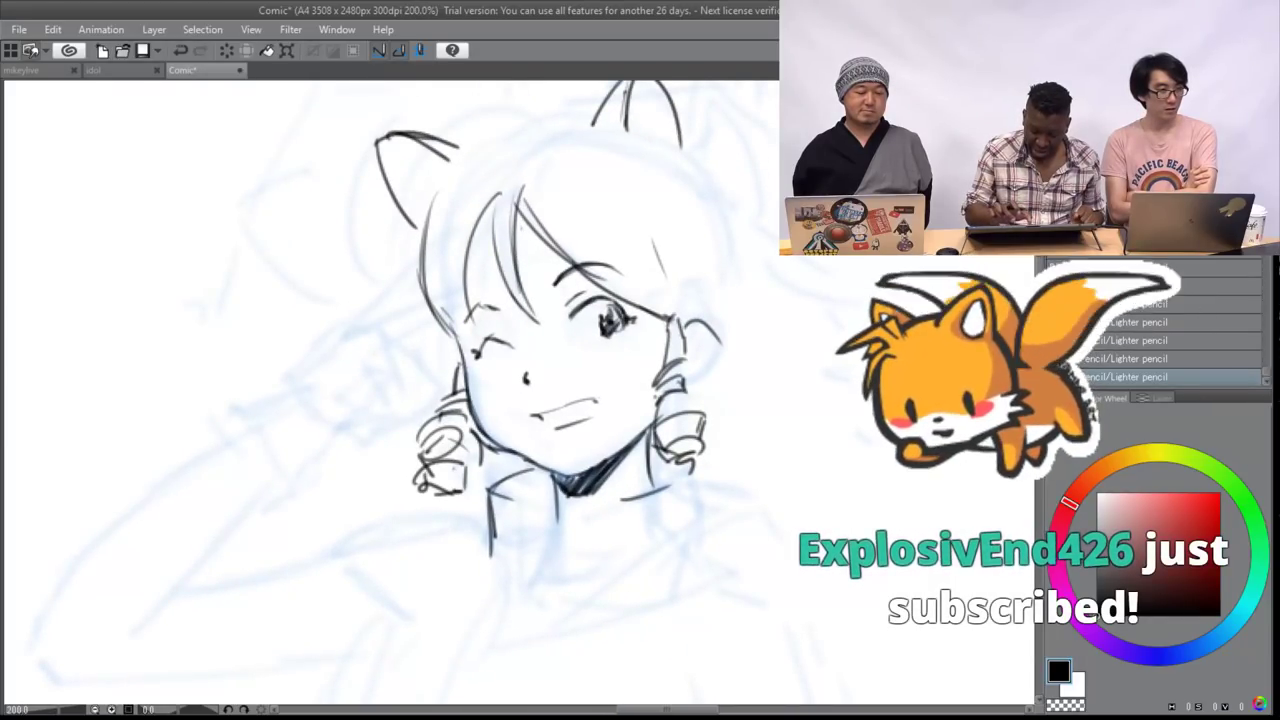
{"action": "scroll", "coordinate": [817, 381], "scroll_direction": "up", "scroll_amount": 2}
{"action": "left_click_drag", "start_coordinate": [520, 390], "coordinate": [498, 403]}
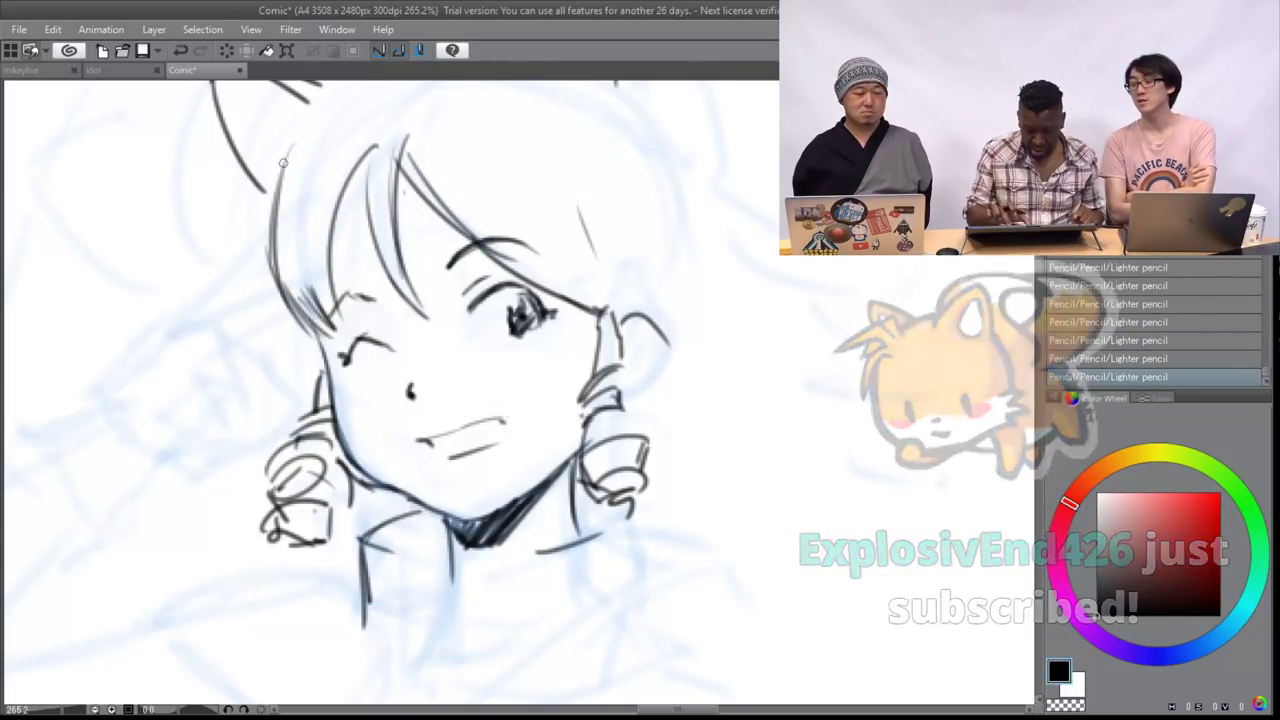
{"action": "left_click_drag", "start_coordinate": [302, 268], "coordinate": [237, 311]}
{"action": "mouse_move", "coordinate": [580, 357]}
{"action": "left_mouse_down"}
{"action": "mouse_move", "coordinate": [570, 436]}
{"action": "mouse_move", "coordinate": [552, 446]}
{"action": "left_mouse_up"}
{"action": "left_click_drag", "start_coordinate": [566, 387], "coordinate": [569, 410]}
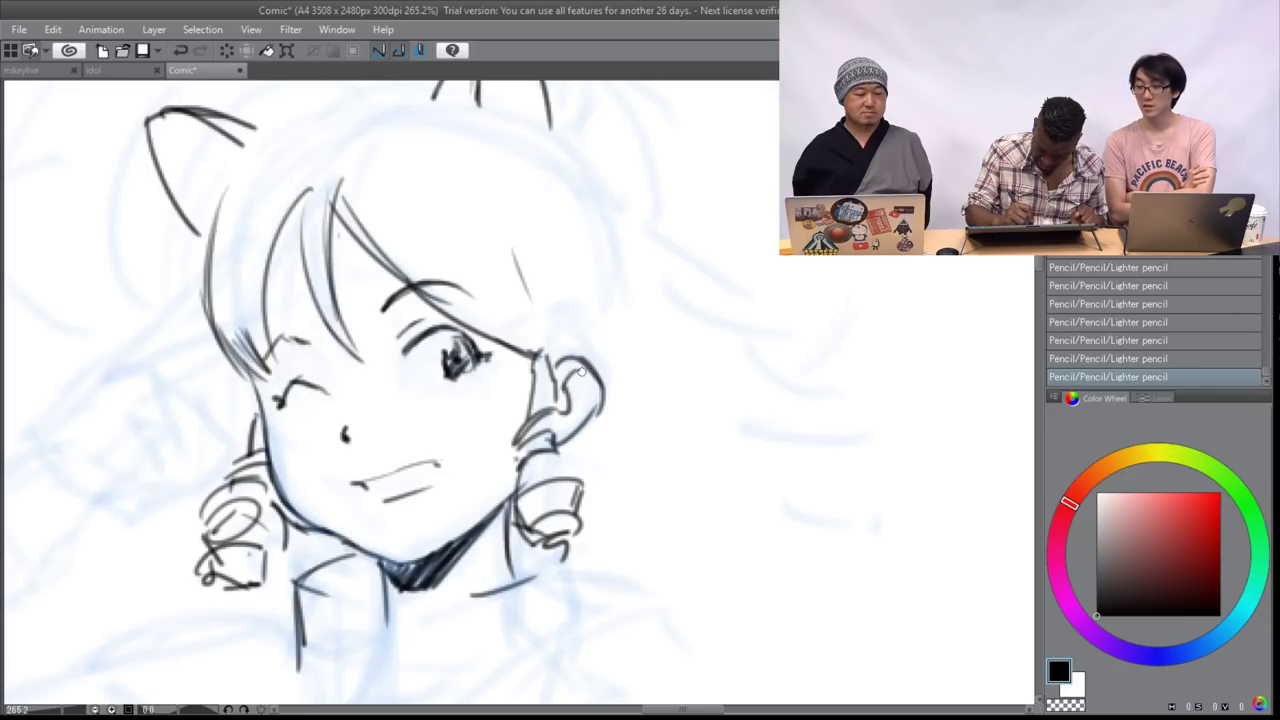
- Outline the hair around the back of the head down to the ear, and along the opposite side up to the crown
{"action": "left_click_drag", "start_coordinate": [548, 128], "coordinate": [612, 350]}
{"action": "left_click_drag", "start_coordinate": [651, 292], "coordinate": [646, 324]}
{"action": "mouse_move", "coordinate": [570, 185]}
{"action": "left_mouse_down"}
{"action": "mouse_move", "coordinate": [627, 290]}
{"action": "mouse_move", "coordinate": [630, 342]}
{"action": "mouse_move", "coordinate": [602, 410]}
{"action": "left_mouse_up"}
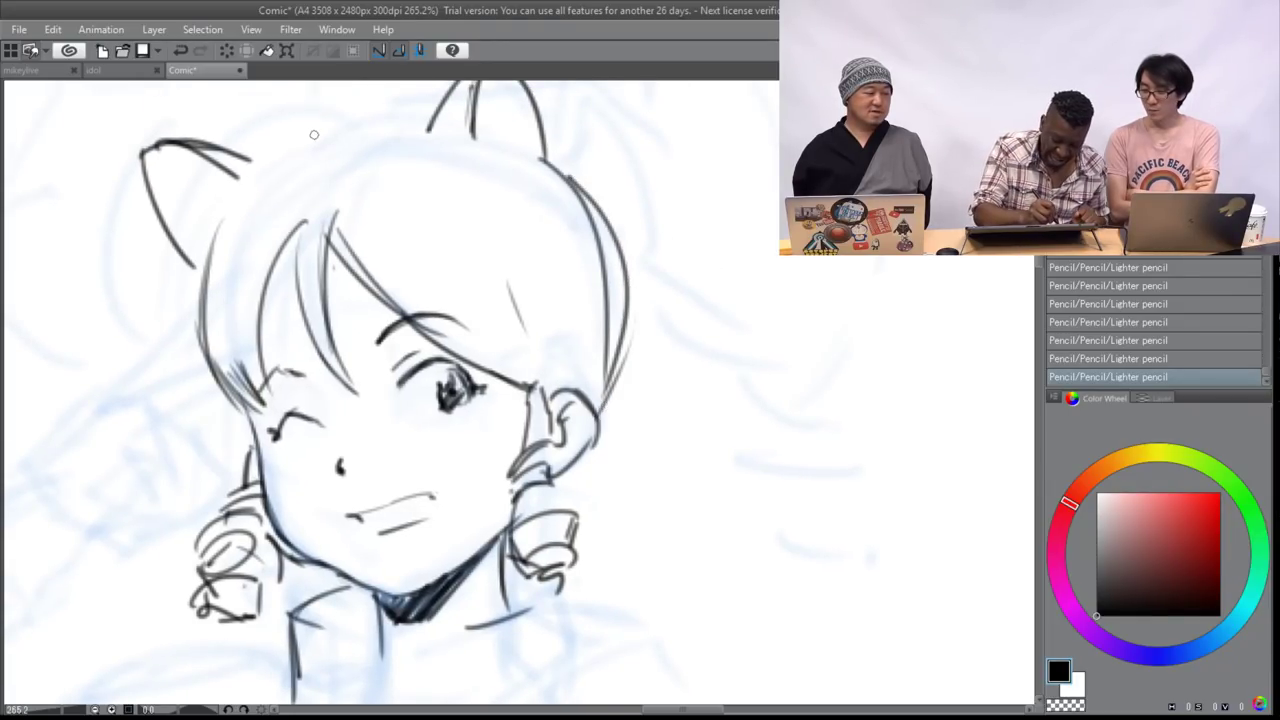
{"action": "left_click_drag", "start_coordinate": [309, 136], "coordinate": [208, 342]}
{"action": "mouse_move", "coordinate": [320, 141]}
{"action": "left_mouse_down"}
{"action": "mouse_move", "coordinate": [370, 122]}
{"action": "mouse_move", "coordinate": [393, 240]}
{"action": "mouse_move", "coordinate": [361, 251]}
{"action": "mouse_move", "coordinate": [411, 231]}
{"action": "mouse_move", "coordinate": [407, 245]}
{"action": "left_mouse_up"}
- Add two long strands across the swept hair above the open eye and close the crown line between the cat ears
{"action": "left_click_drag", "start_coordinate": [385, 322], "coordinate": [440, 420]}
{"action": "left_click_drag", "start_coordinate": [416, 290], "coordinate": [508, 482]}
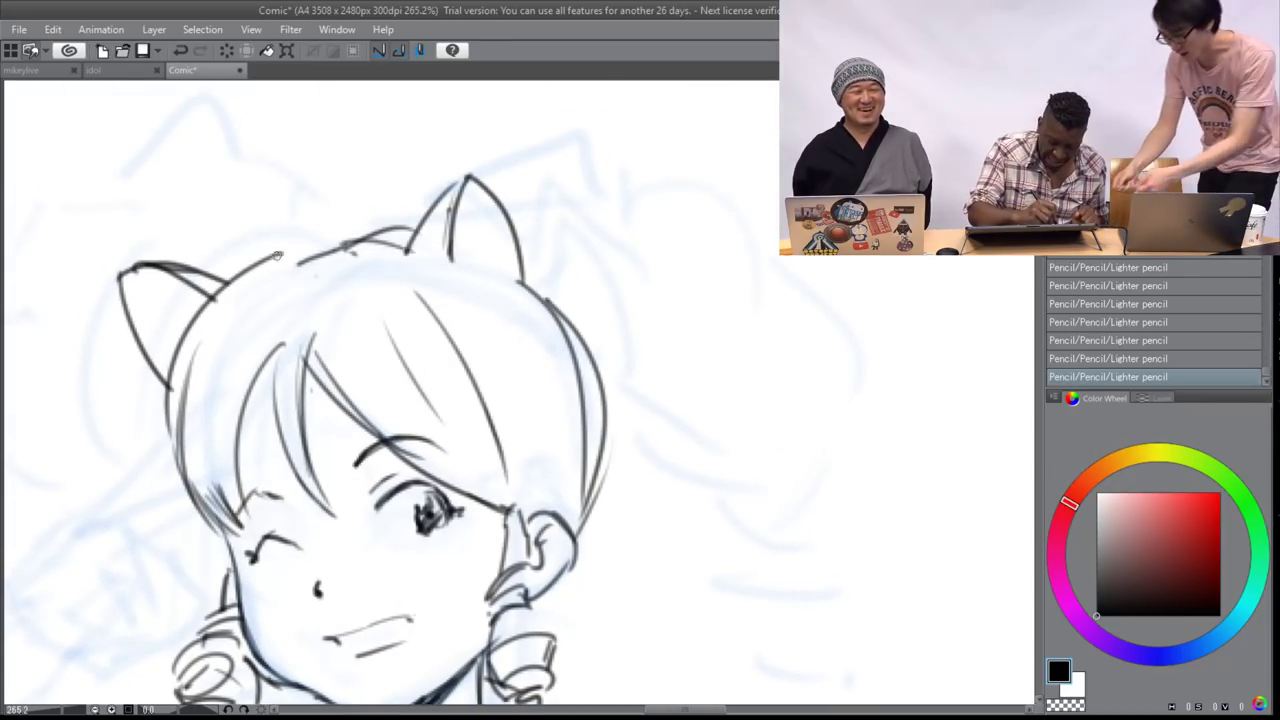
{"action": "left_click_drag", "start_coordinate": [322, 250], "coordinate": [238, 247]}
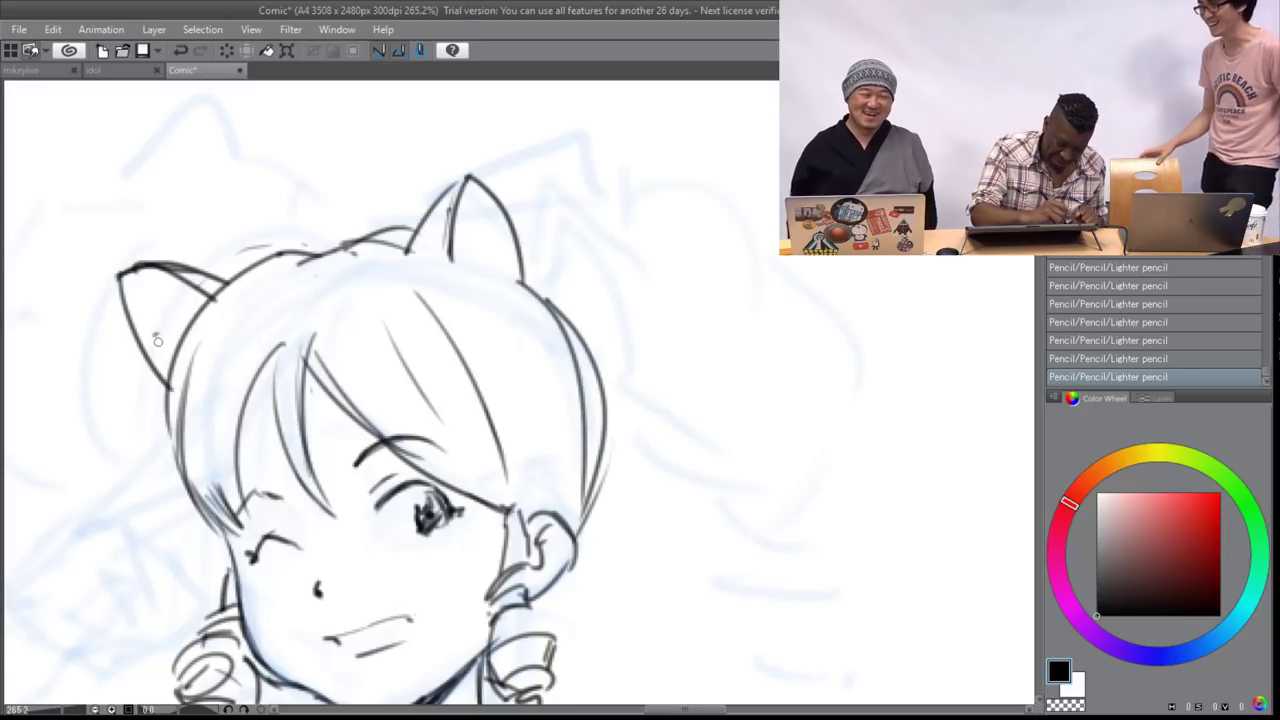
- Reinforce both cat ears by thickening their outer edges and adding lines where they meet the hair
{"action": "mouse_move", "coordinate": [442, 238]}
{"action": "left_mouse_down"}
{"action": "mouse_move", "coordinate": [476, 168]}
{"action": "mouse_move", "coordinate": [402, 260]}
{"action": "mouse_move", "coordinate": [466, 254]}
{"action": "left_mouse_up"}
{"action": "left_click_drag", "start_coordinate": [466, 168], "coordinate": [540, 276]}
{"action": "left_click_drag", "start_coordinate": [504, 194], "coordinate": [519, 283]}
{"action": "left_click_drag", "start_coordinate": [118, 268], "coordinate": [168, 384]}
{"action": "left_click_drag", "start_coordinate": [128, 300], "coordinate": [165, 372]}
{"action": "left_click_drag", "start_coordinate": [118, 266], "coordinate": [218, 288]}
{"action": "mouse_move", "coordinate": [444, 244]}
{"action": "left_mouse_down"}
{"action": "mouse_move", "coordinate": [452, 186]}
{"action": "mouse_move", "coordinate": [418, 244]}
{"action": "left_mouse_up"}
- Draw the open shirt collar with folded pointed flaps on both sides of the neck
{"action": "key", "text": "ctrl+minus"}
{"action": "left_click_drag", "start_coordinate": [294, 376], "coordinate": [292, 202]}
{"action": "mouse_move", "coordinate": [396, 513]}
{"action": "left_mouse_down"}
{"action": "mouse_move", "coordinate": [470, 363]}
{"action": "mouse_move", "coordinate": [486, 456]}
{"action": "left_mouse_up"}
{"action": "left_click_drag", "start_coordinate": [454, 384], "coordinate": [482, 444]}
{"action": "mouse_move", "coordinate": [570, 376]}
{"action": "left_mouse_down"}
{"action": "mouse_move", "coordinate": [540, 464]}
{"action": "mouse_move", "coordinate": [616, 340]}
{"action": "mouse_move", "coordinate": [602, 464]}
{"action": "left_mouse_up"}
{"action": "left_click_drag", "start_coordinate": [596, 428], "coordinate": [598, 452]}
{"action": "left_click_drag", "start_coordinate": [472, 362], "coordinate": [436, 451]}
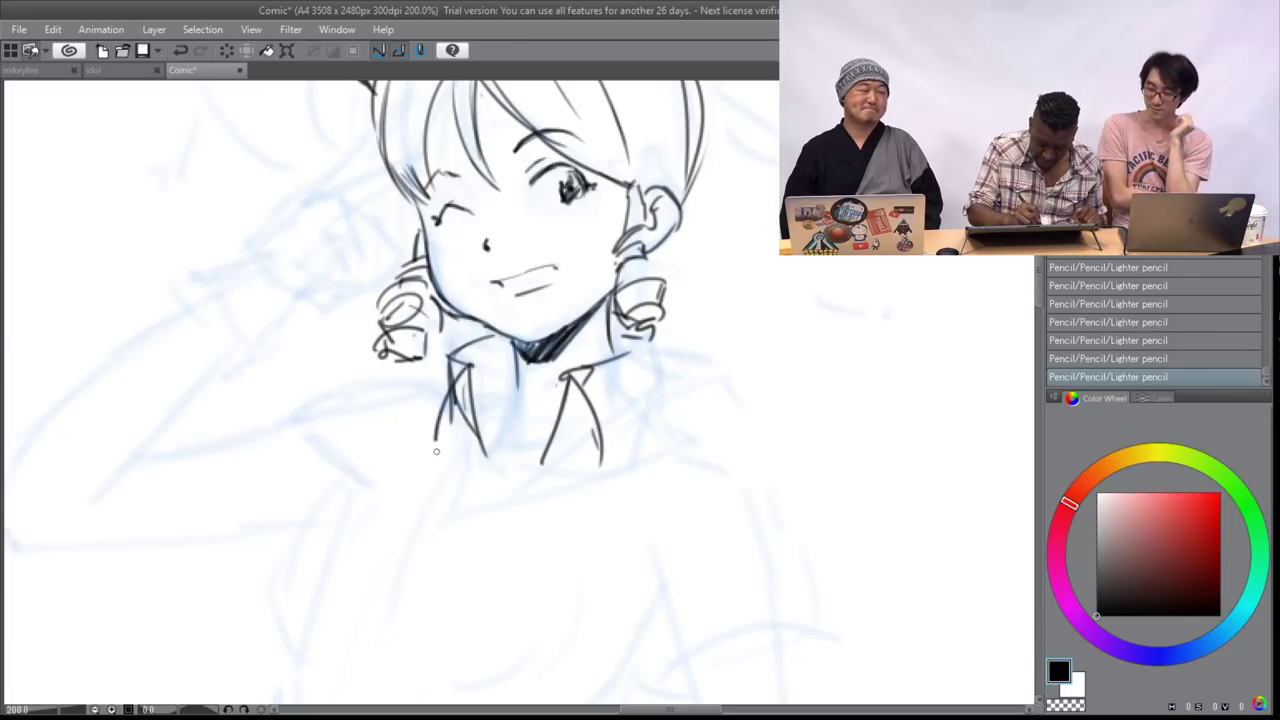
{"action": "left_click_drag", "start_coordinate": [450, 356], "coordinate": [428, 448]}
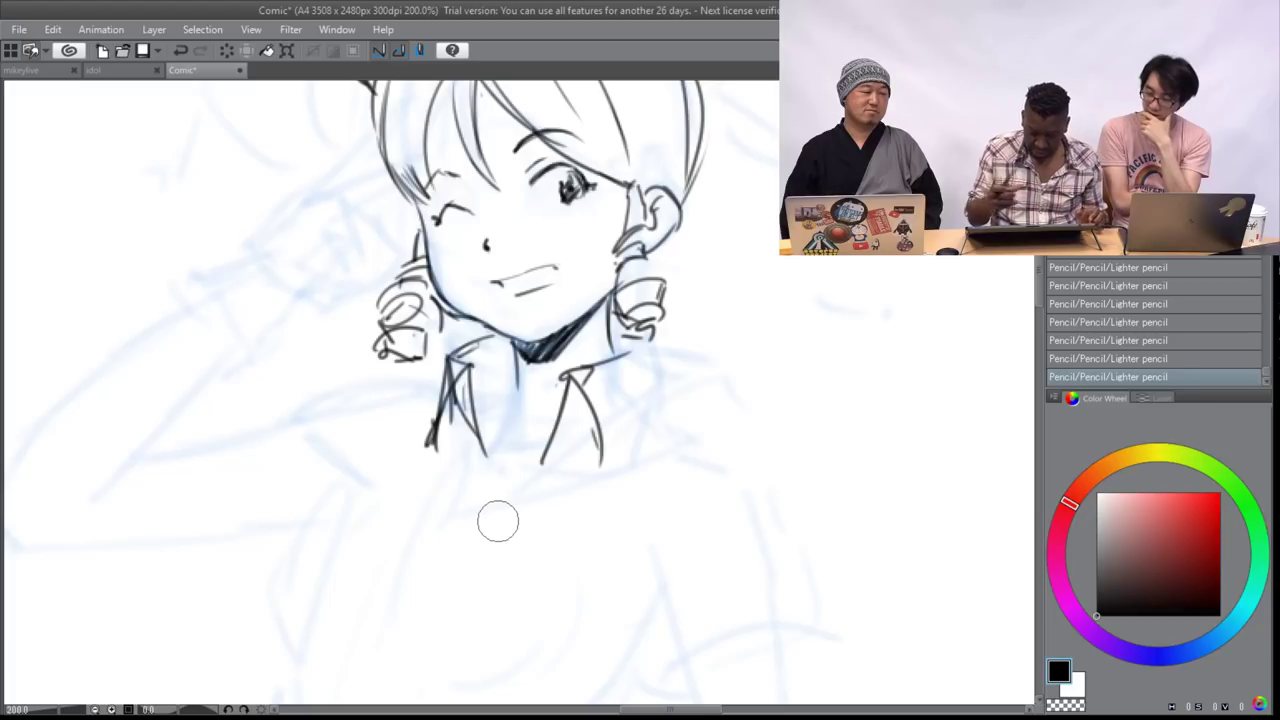
- Draw the shirt's neckline, the start of its front opening and the outer chest contour
{"action": "mouse_move", "coordinate": [474, 442]}
{"action": "left_mouse_down"}
{"action": "mouse_move", "coordinate": [478, 476]}
{"action": "mouse_move", "coordinate": [522, 474]}
{"action": "mouse_move", "coordinate": [478, 462]}
{"action": "mouse_move", "coordinate": [443, 513]}
{"action": "left_mouse_up"}
{"action": "scroll", "coordinate": [501, 518], "scroll_direction": "down", "scroll_amount": 3}
{"action": "mouse_move", "coordinate": [526, 491]}
{"action": "left_mouse_down"}
{"action": "mouse_move", "coordinate": [445, 363]}
{"action": "mouse_move", "coordinate": [402, 442]}
{"action": "left_mouse_up"}
{"action": "mouse_move", "coordinate": [390, 340]}
{"action": "left_mouse_down"}
{"action": "mouse_move", "coordinate": [336, 405]}
{"action": "mouse_move", "coordinate": [351, 463]}
{"action": "left_mouse_up"}
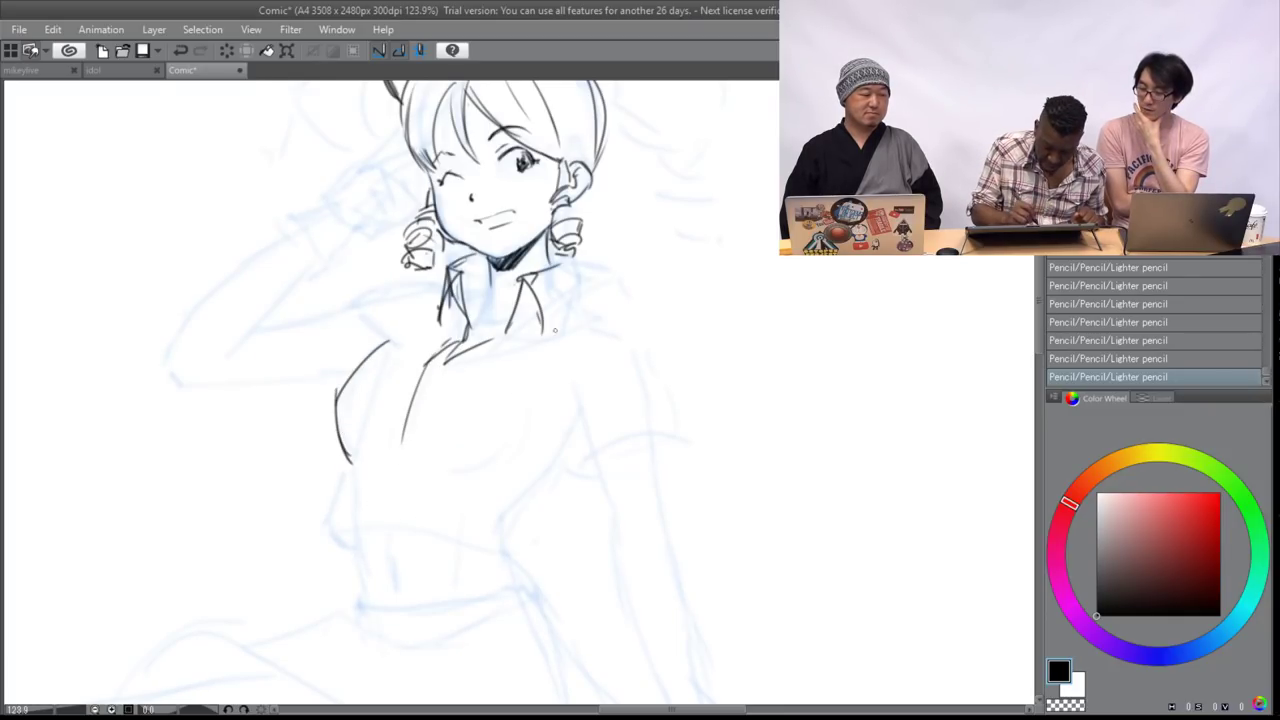
- Extend the shirt's front opening to the flared cropped hem, and draw the waist contour and navel below it
{"action": "left_click_drag", "start_coordinate": [343, 466], "coordinate": [350, 558]}
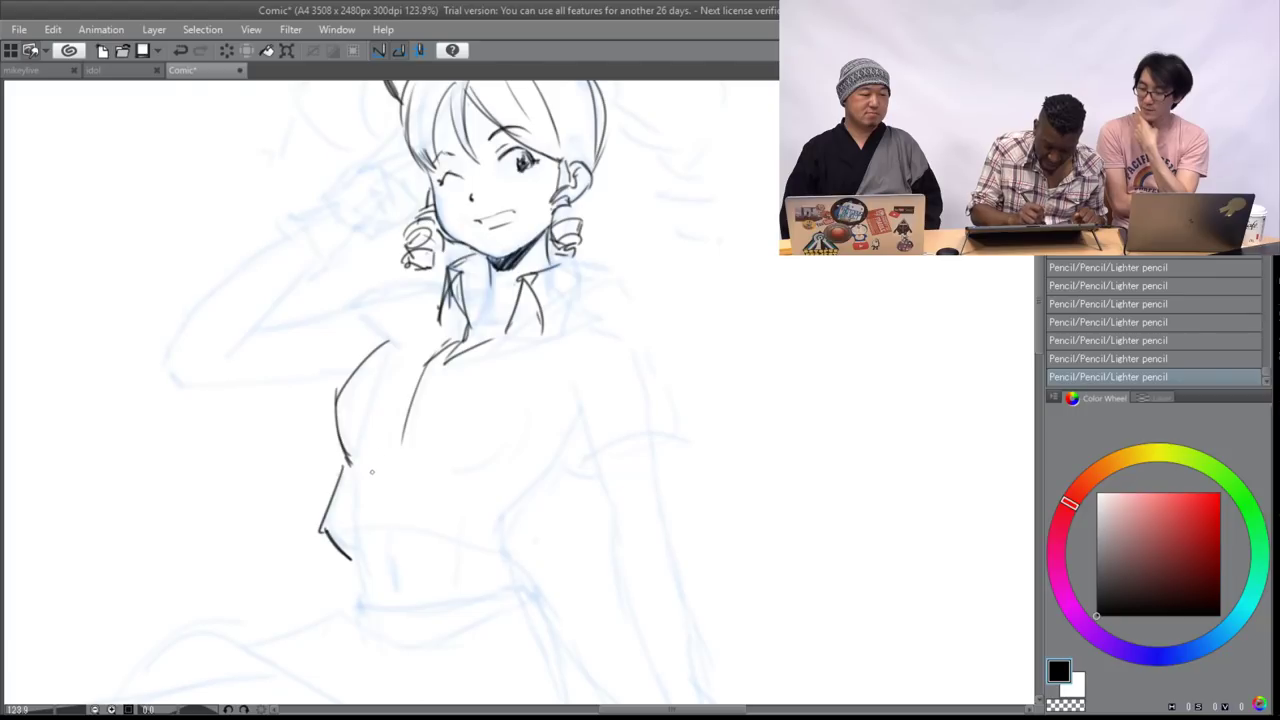
{"action": "left_click_drag", "start_coordinate": [410, 408], "coordinate": [380, 522]}
{"action": "mouse_move", "coordinate": [394, 446]}
{"action": "left_mouse_down"}
{"action": "mouse_move", "coordinate": [384, 526]}
{"action": "mouse_move", "coordinate": [542, 557]}
{"action": "left_mouse_up"}
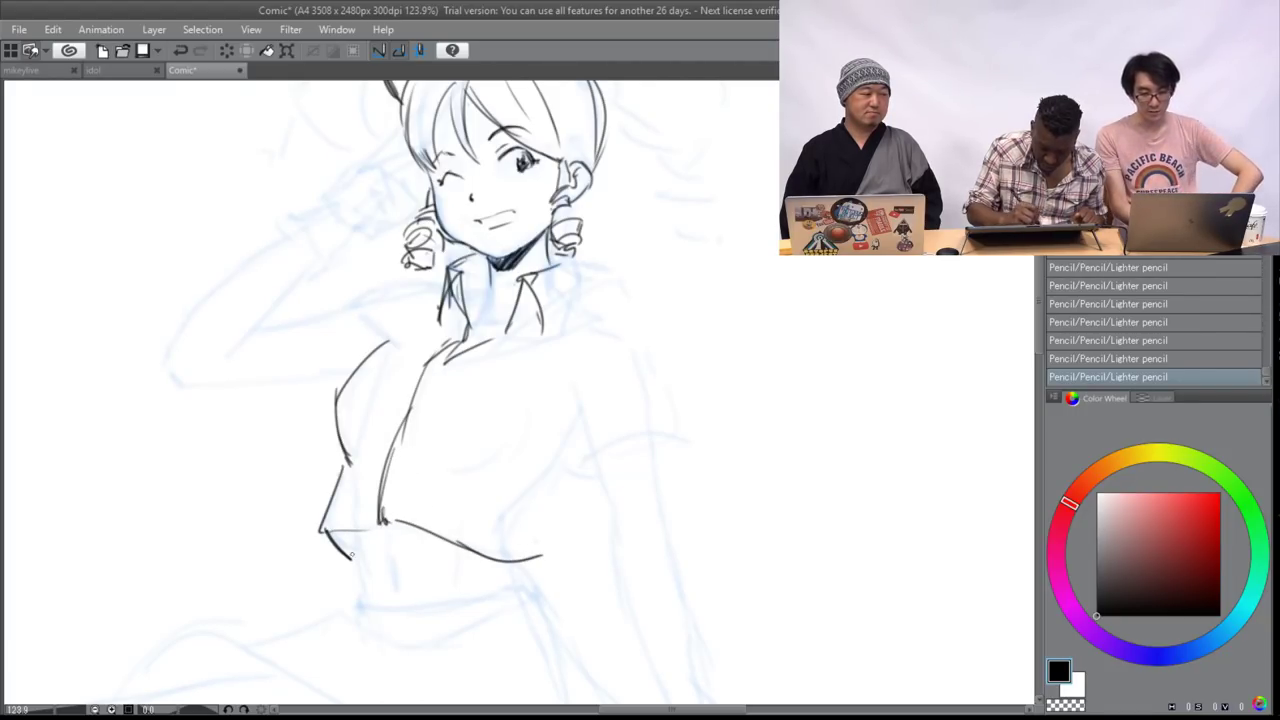
{"action": "left_click_drag", "start_coordinate": [364, 576], "coordinate": [374, 612]}
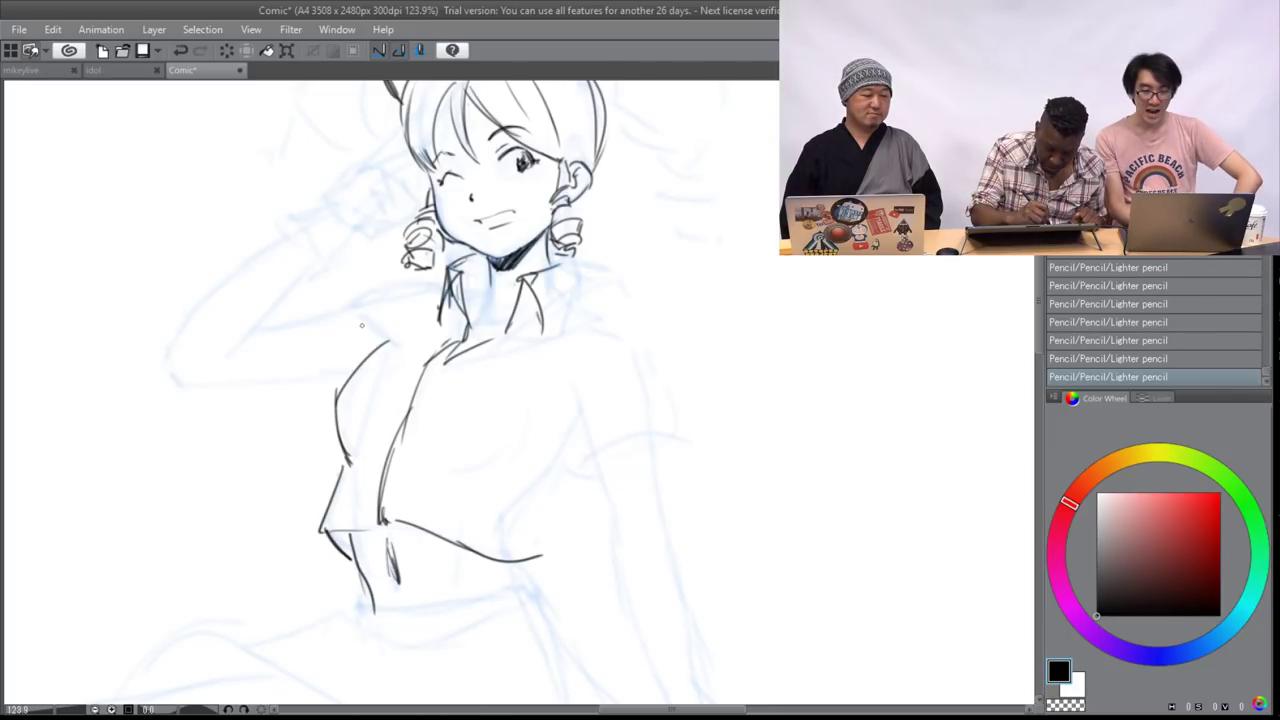
- Draw the short sleeve's cuff on the raised arm and the two upper-arm lines extending from it toward the elbow
{"action": "left_click_drag", "start_coordinate": [326, 303], "coordinate": [356, 358]}
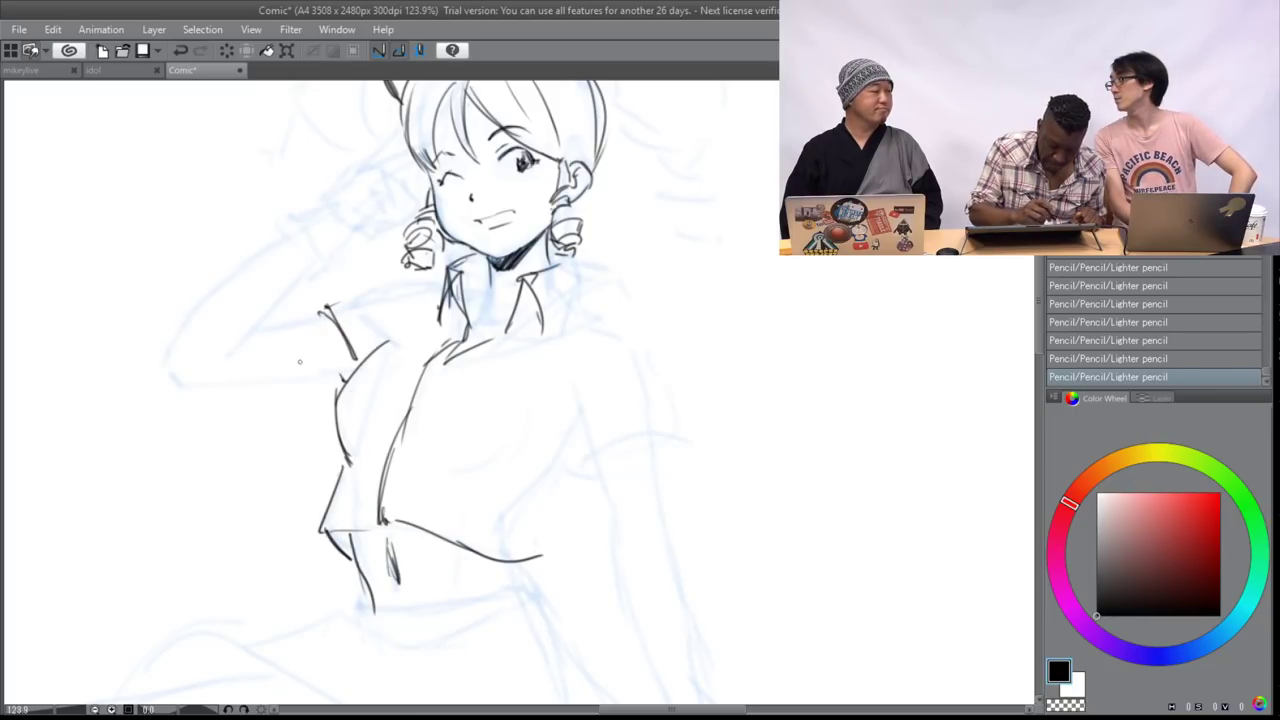
{"action": "left_click_drag", "start_coordinate": [300, 362], "coordinate": [396, 631]}
{"action": "mouse_move", "coordinate": [500, 570]}
{"action": "left_mouse_down"}
{"action": "mouse_move", "coordinate": [510, 577]}
{"action": "mouse_move", "coordinate": [522, 422]}
{"action": "mouse_move", "coordinate": [572, 326]}
{"action": "left_mouse_up"}
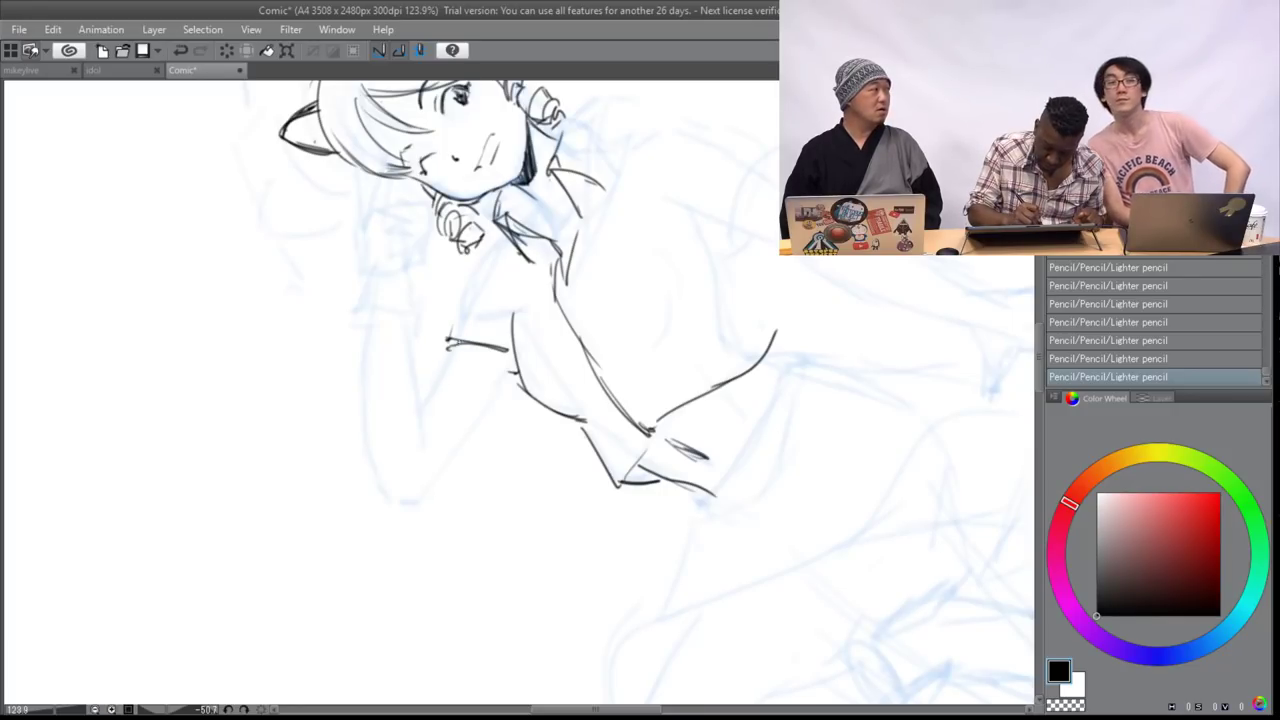
{"action": "left_click_drag", "start_coordinate": [457, 341], "coordinate": [424, 410]}
{"action": "left_click_drag", "start_coordinate": [517, 370], "coordinate": [444, 495]}
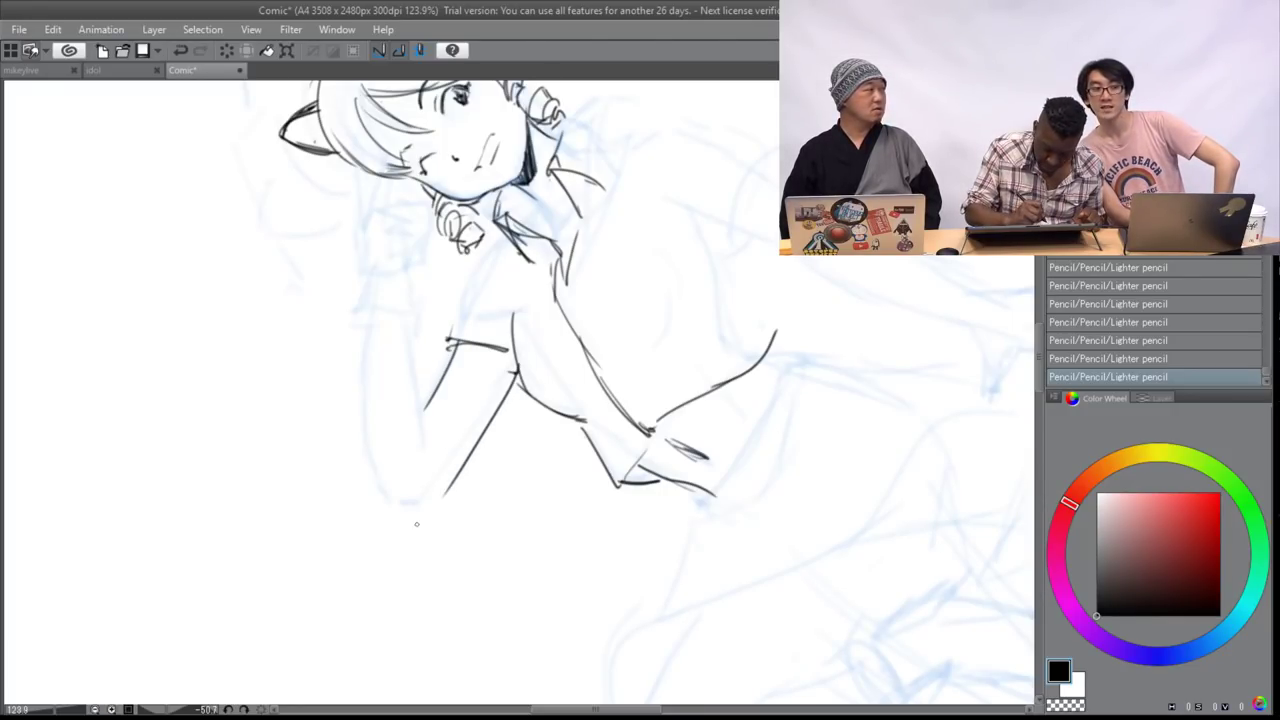
- Undo the raised upper arm's lower line, keeping the line that starts at the top of the sleeve cuff
{"action": "mouse_move", "coordinate": [502, 365]}
{"action": "left_mouse_down"}
{"action": "mouse_move", "coordinate": [608, 311]}
{"action": "mouse_move", "coordinate": [520, 394]}
{"action": "left_mouse_up"}
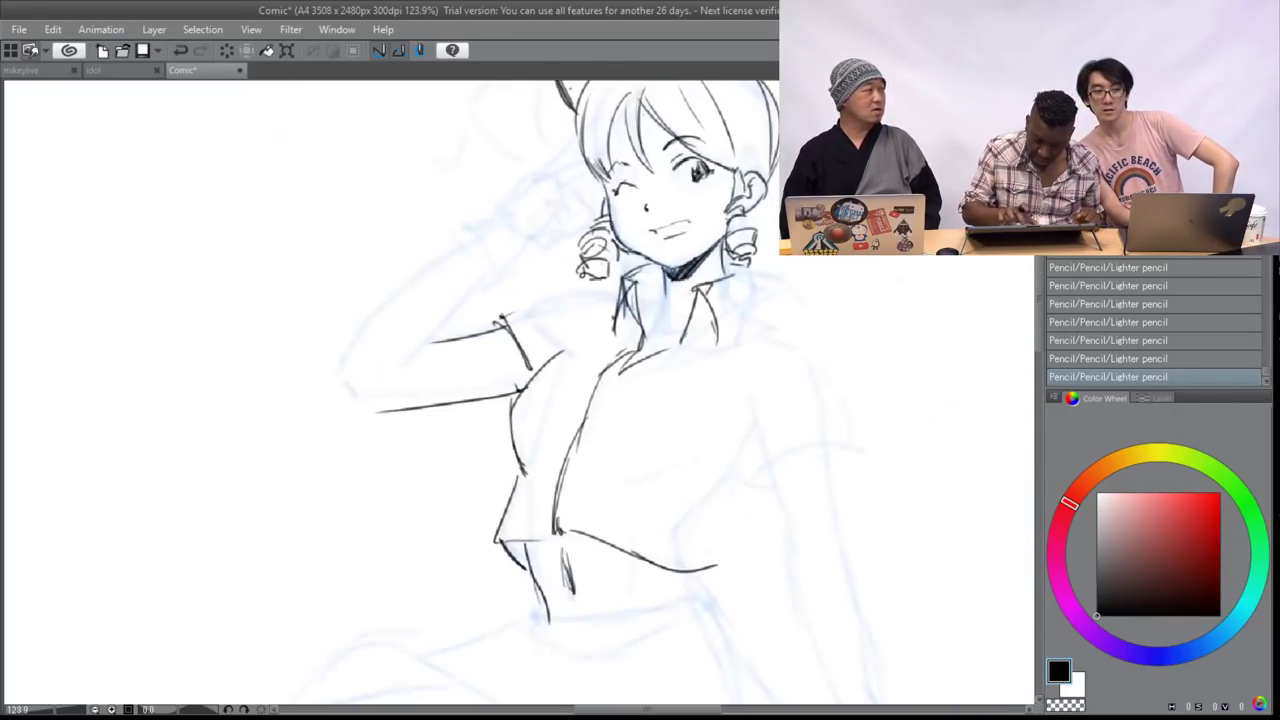
{"action": "scroll", "coordinate": [520, 394], "scroll_direction": "down", "scroll_amount": 1}
{"action": "key", "text": "ctrl+z"}
{"action": "key", "text": "ctrl+z"}
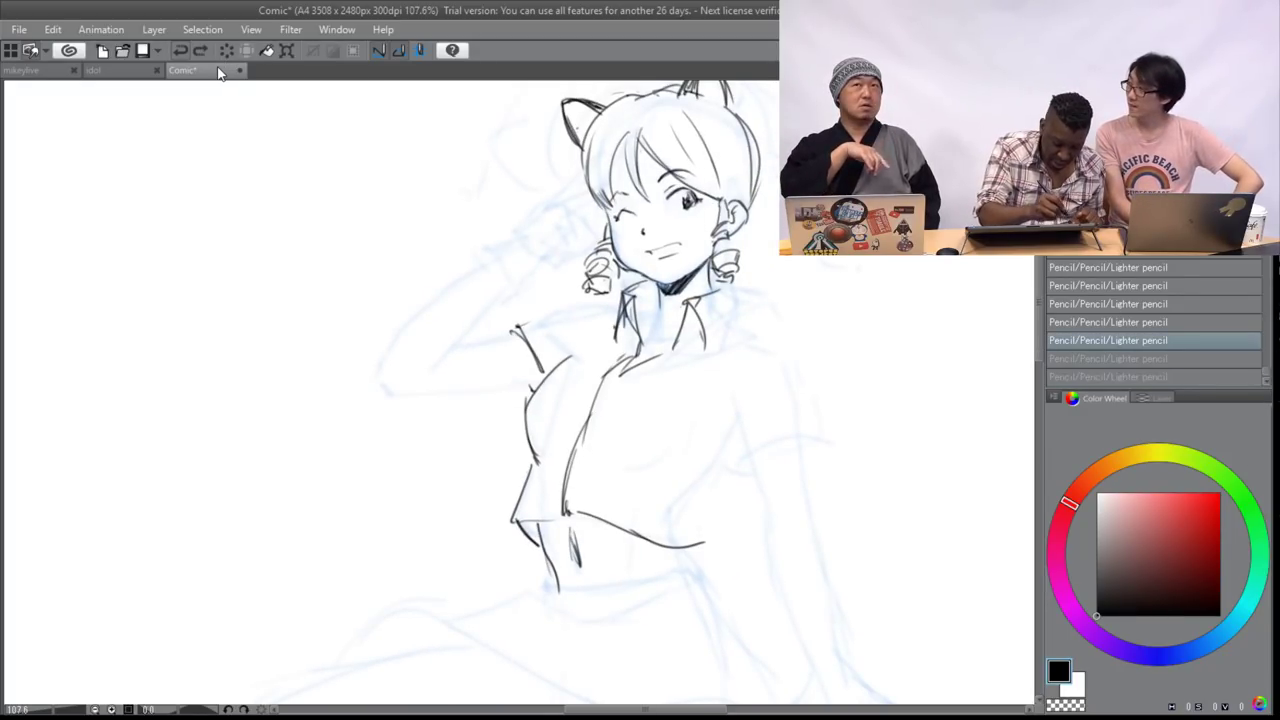
{"action": "key", "text": "ctrl+y"}
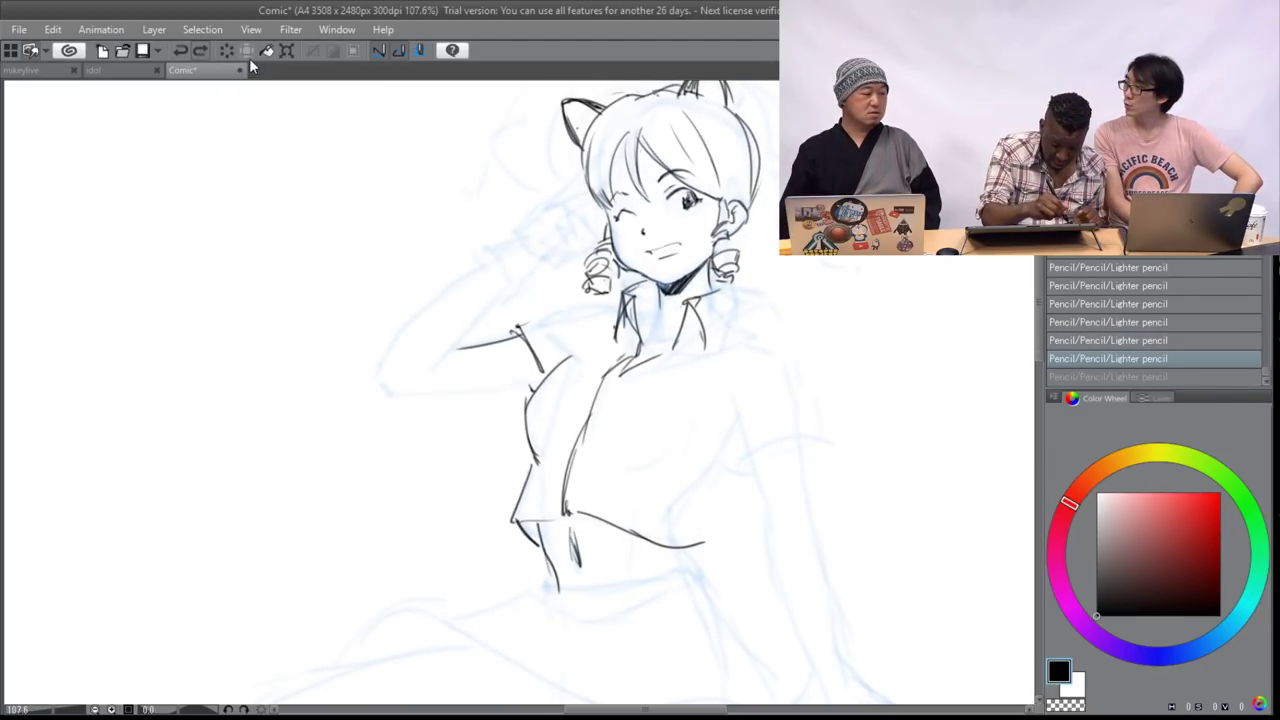
{"action": "key", "text": "ctrl+y"}
{"action": "key", "text": "ctrl+z"}
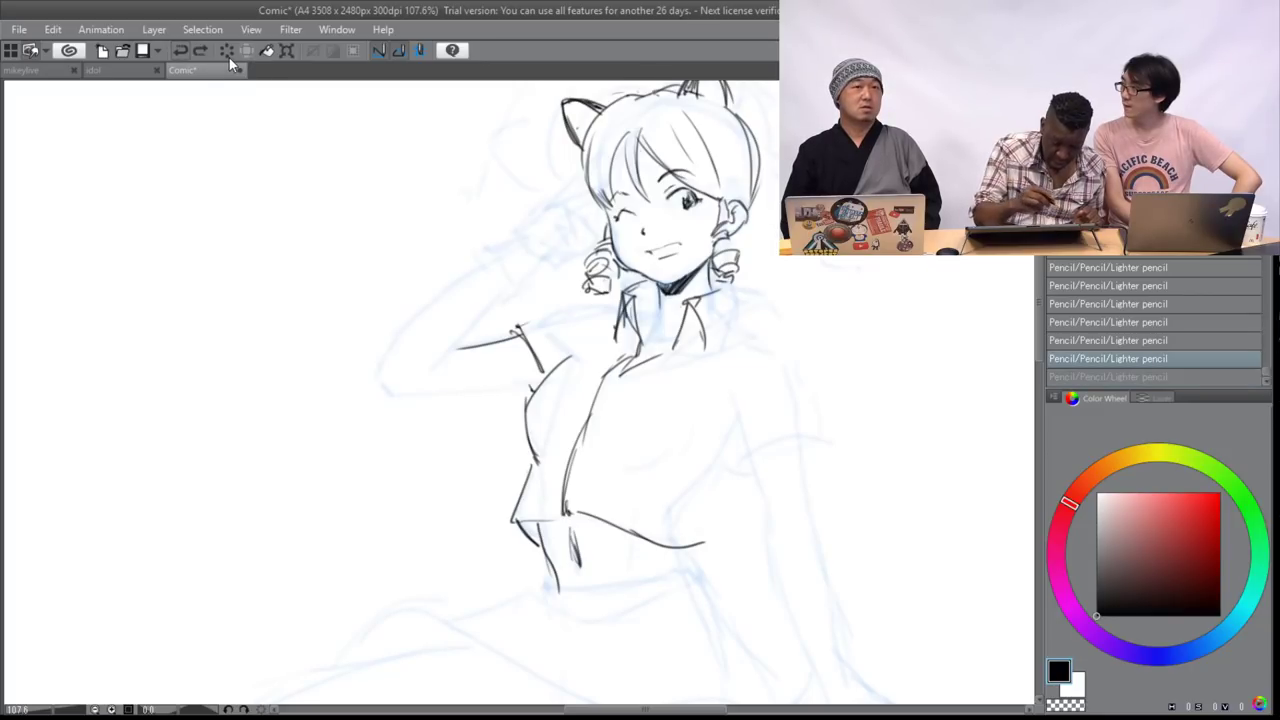
- Restore the raised sleeve's shoulder line, then draw the upper arm's underside, the elbow and both forearm lines toward the hand
{"action": "left_click_drag", "start_coordinate": [760, 402], "coordinate": [724, 297]}
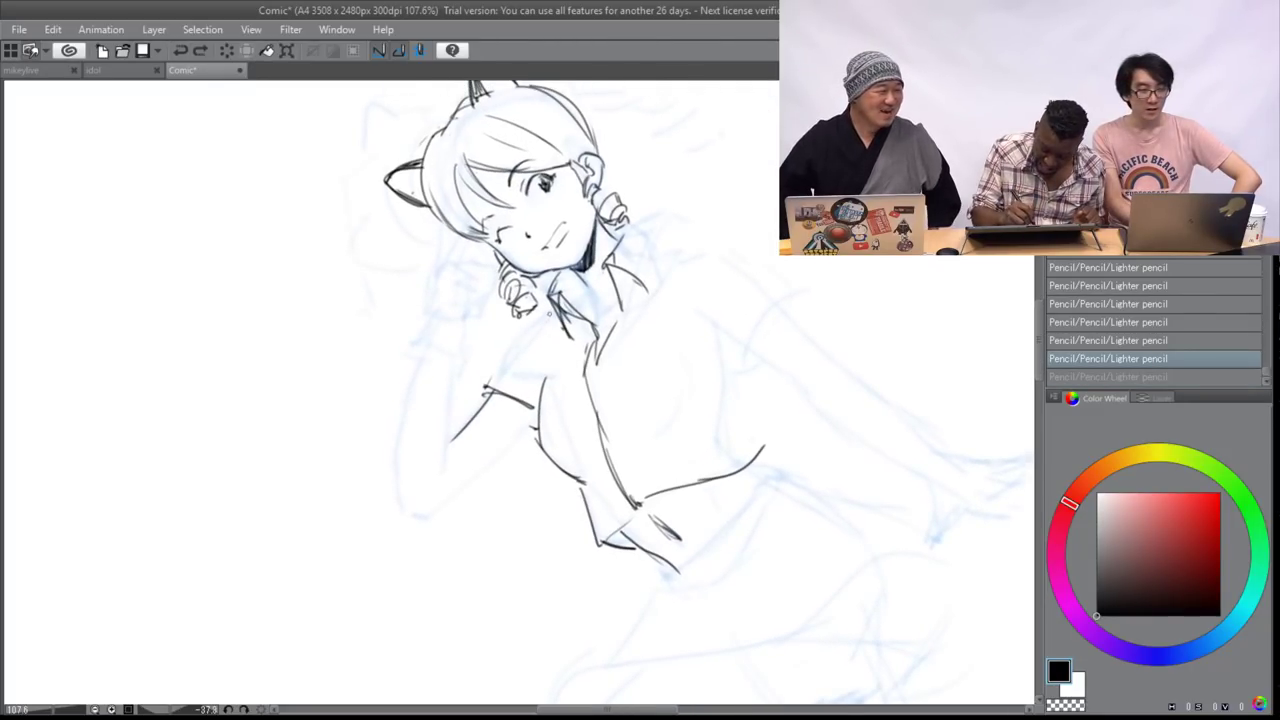
{"action": "key", "text": "ctrl+y"}
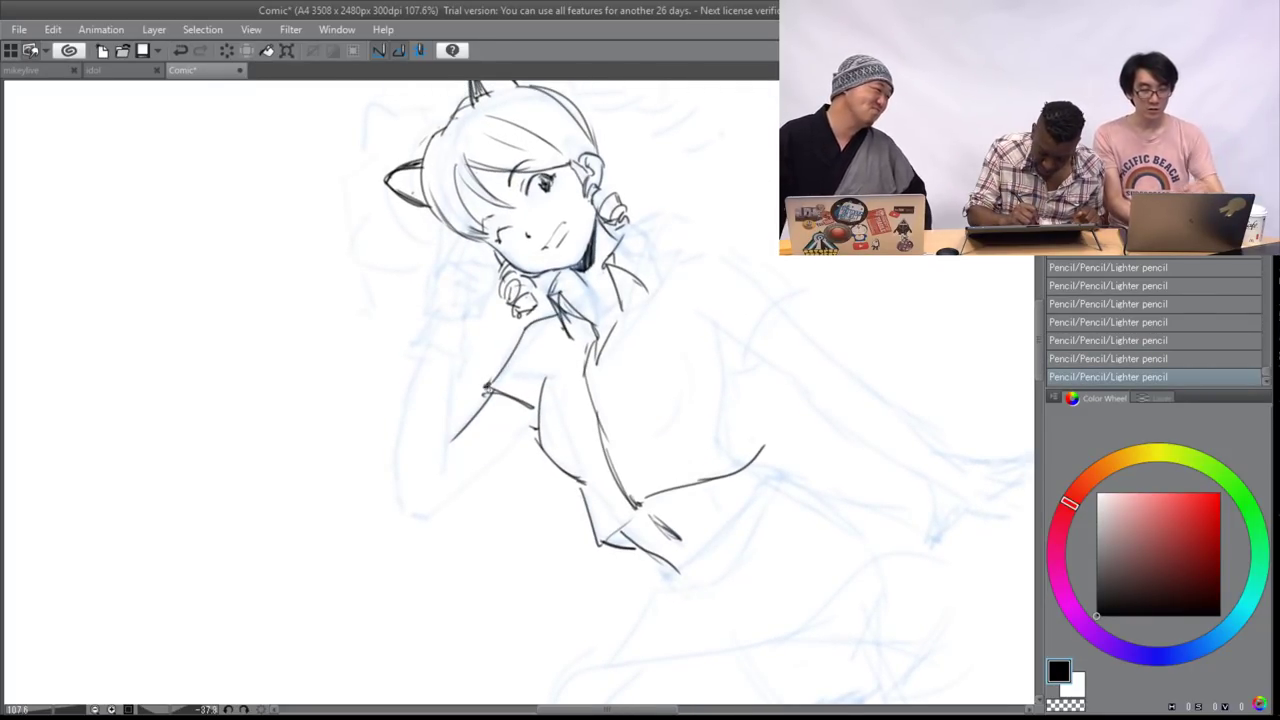
{"action": "mouse_move", "coordinate": [555, 402]}
{"action": "left_mouse_down"}
{"action": "mouse_move", "coordinate": [511, 448]}
{"action": "mouse_move", "coordinate": [538, 298]}
{"action": "mouse_move", "coordinate": [567, 284]}
{"action": "mouse_move", "coordinate": [532, 306]}
{"action": "mouse_move", "coordinate": [582, 247]}
{"action": "mouse_move", "coordinate": [657, 239]}
{"action": "mouse_move", "coordinate": [676, 280]}
{"action": "mouse_move", "coordinate": [395, 294]}
{"action": "left_mouse_up"}
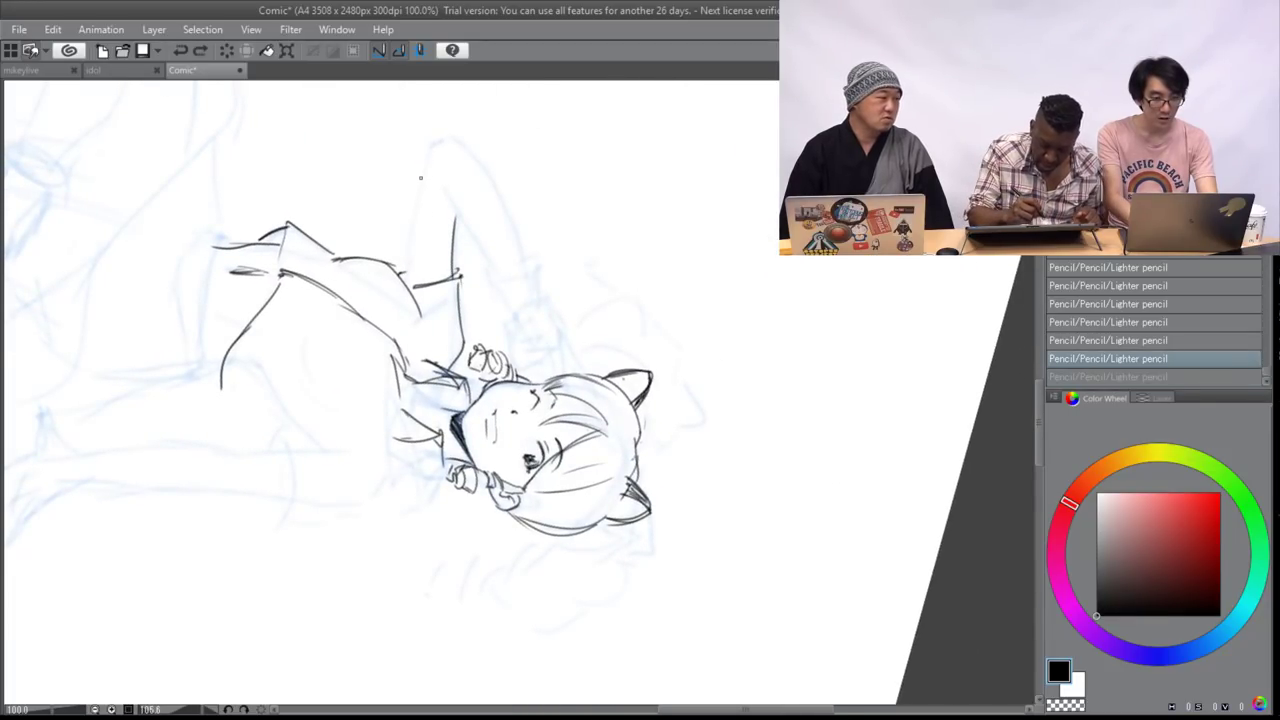
{"action": "mouse_move", "coordinate": [423, 160]}
{"action": "left_mouse_down"}
{"action": "mouse_move", "coordinate": [408, 236]}
{"action": "mouse_move", "coordinate": [418, 285]}
{"action": "left_mouse_up"}
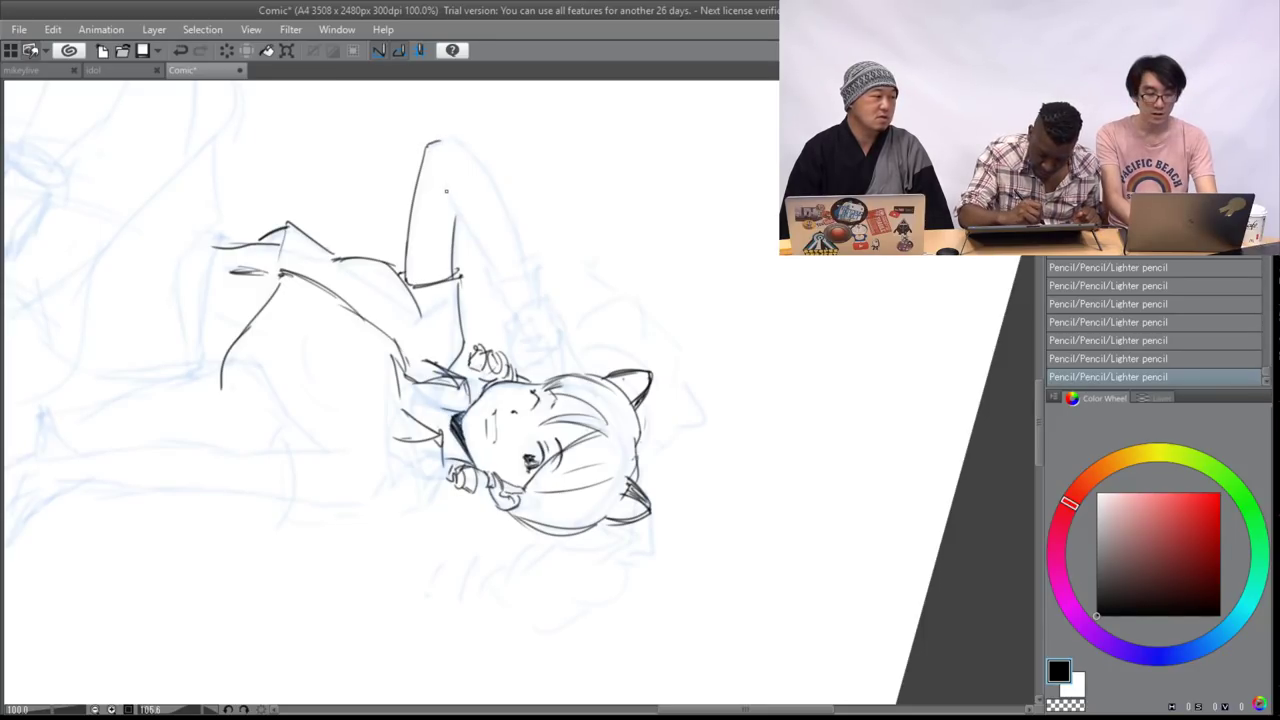
{"action": "left_click_drag", "start_coordinate": [451, 202], "coordinate": [484, 253]}
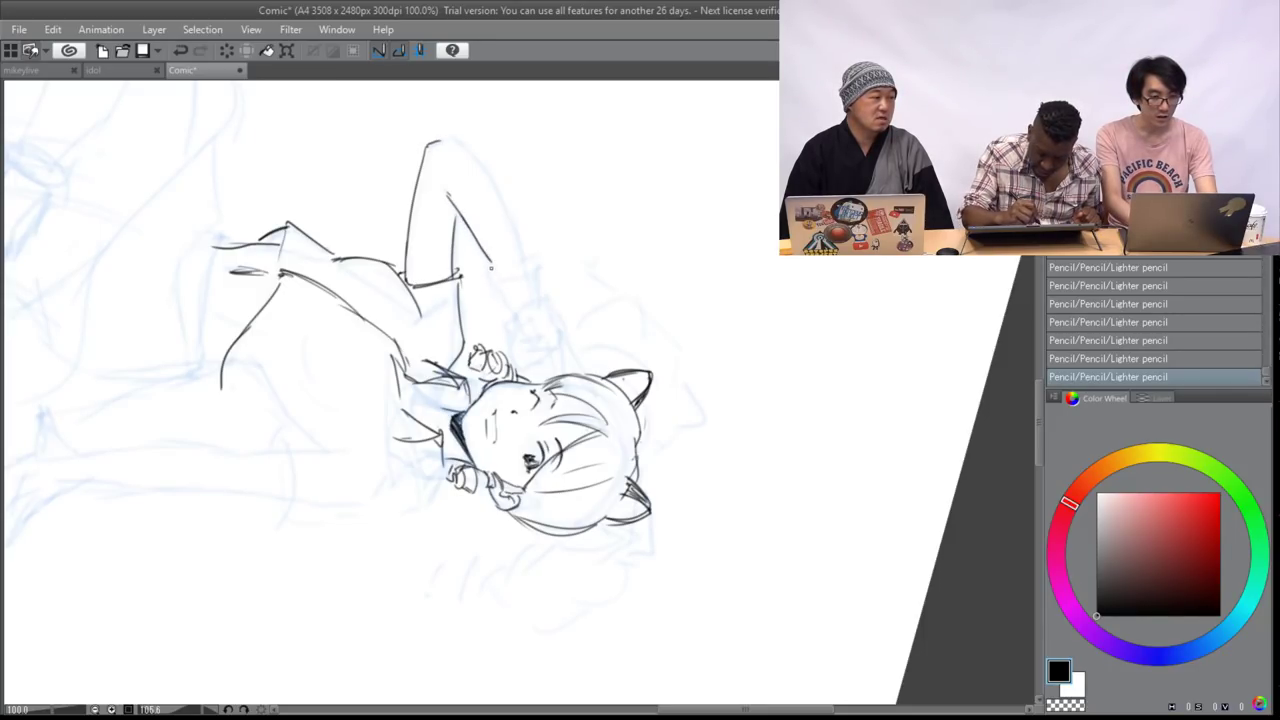
{"action": "left_click_drag", "start_coordinate": [447, 140], "coordinate": [521, 233]}
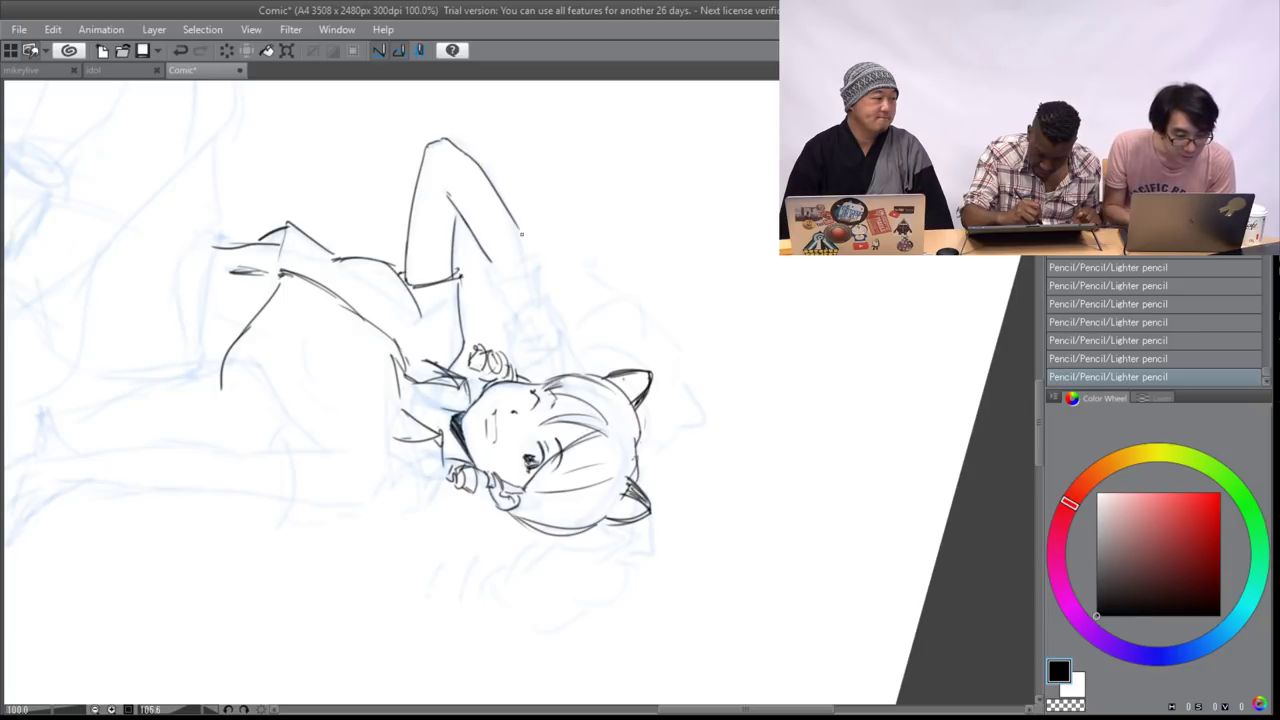
{"action": "mouse_move", "coordinate": [472, 162]}
{"action": "left_mouse_down"}
{"action": "mouse_move", "coordinate": [516, 248]}
{"action": "mouse_move", "coordinate": [352, 359]}
{"action": "mouse_move", "coordinate": [359, 450]}
{"action": "mouse_move", "coordinate": [233, 256]}
{"action": "mouse_move", "coordinate": [335, 361]}
{"action": "left_mouse_up"}
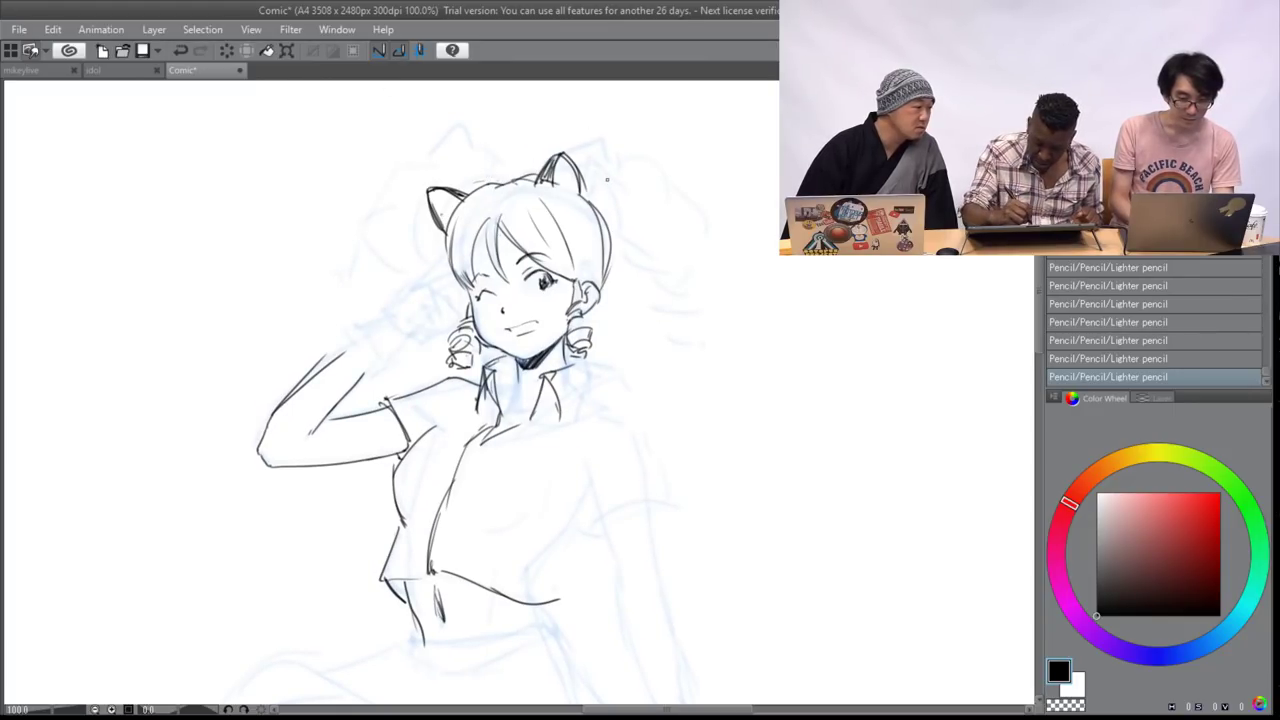
- Draw ribbon bows around the bases of both cat ears and darken the lines where they meet the hair
{"action": "mouse_move", "coordinate": [593, 171]}
{"action": "left_mouse_down"}
{"action": "mouse_move", "coordinate": [601, 199]}
{"action": "mouse_move", "coordinate": [531, 156]}
{"action": "mouse_move", "coordinate": [572, 152]}
{"action": "mouse_move", "coordinate": [614, 182]}
{"action": "left_mouse_up"}
{"action": "mouse_move", "coordinate": [449, 168]}
{"action": "left_mouse_down"}
{"action": "mouse_move", "coordinate": [480, 159]}
{"action": "mouse_move", "coordinate": [490, 176]}
{"action": "mouse_move", "coordinate": [460, 196]}
{"action": "left_mouse_up"}
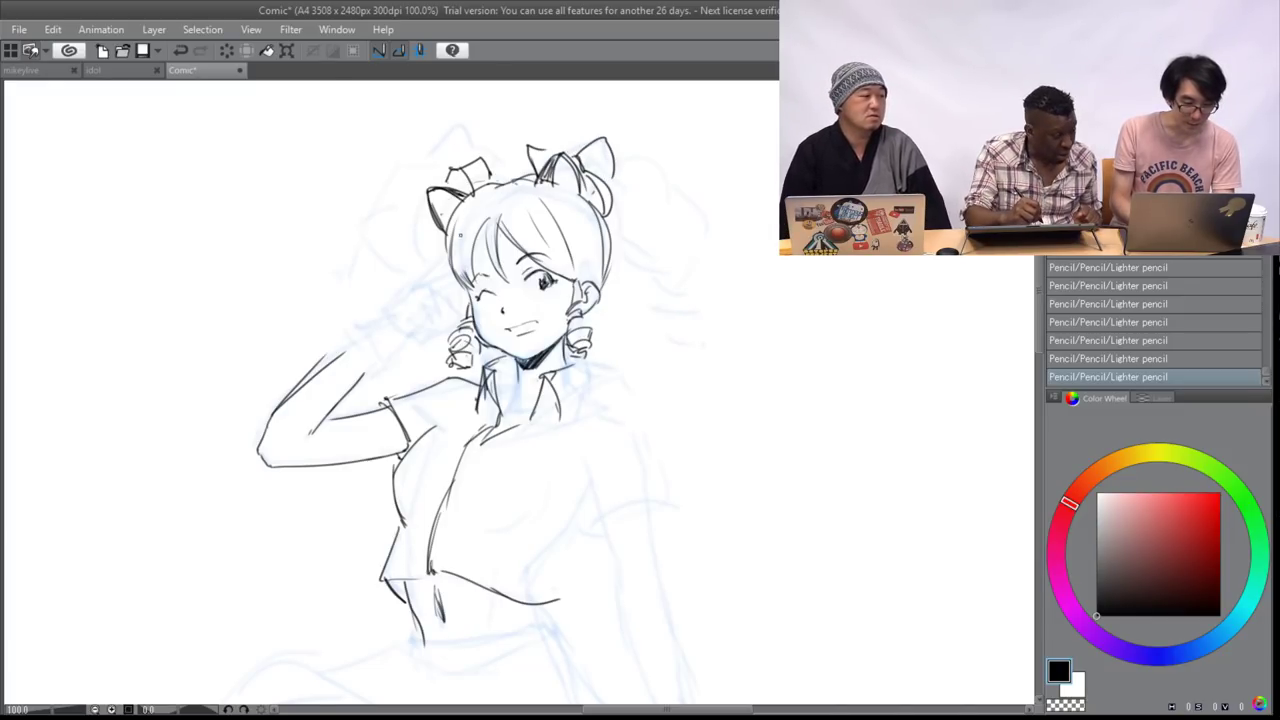
{"action": "left_click_drag", "start_coordinate": [403, 195], "coordinate": [438, 228]}
{"action": "mouse_move", "coordinate": [415, 183]}
{"action": "left_mouse_down"}
{"action": "mouse_move", "coordinate": [456, 172]}
{"action": "mouse_move", "coordinate": [462, 150]}
{"action": "mouse_move", "coordinate": [488, 186]}
{"action": "mouse_move", "coordinate": [474, 192]}
{"action": "mouse_move", "coordinate": [490, 178]}
{"action": "left_mouse_up"}
{"action": "mouse_move", "coordinate": [409, 184]}
{"action": "left_mouse_down"}
{"action": "mouse_move", "coordinate": [430, 229]}
{"action": "mouse_move", "coordinate": [452, 233]}
{"action": "left_mouse_up"}
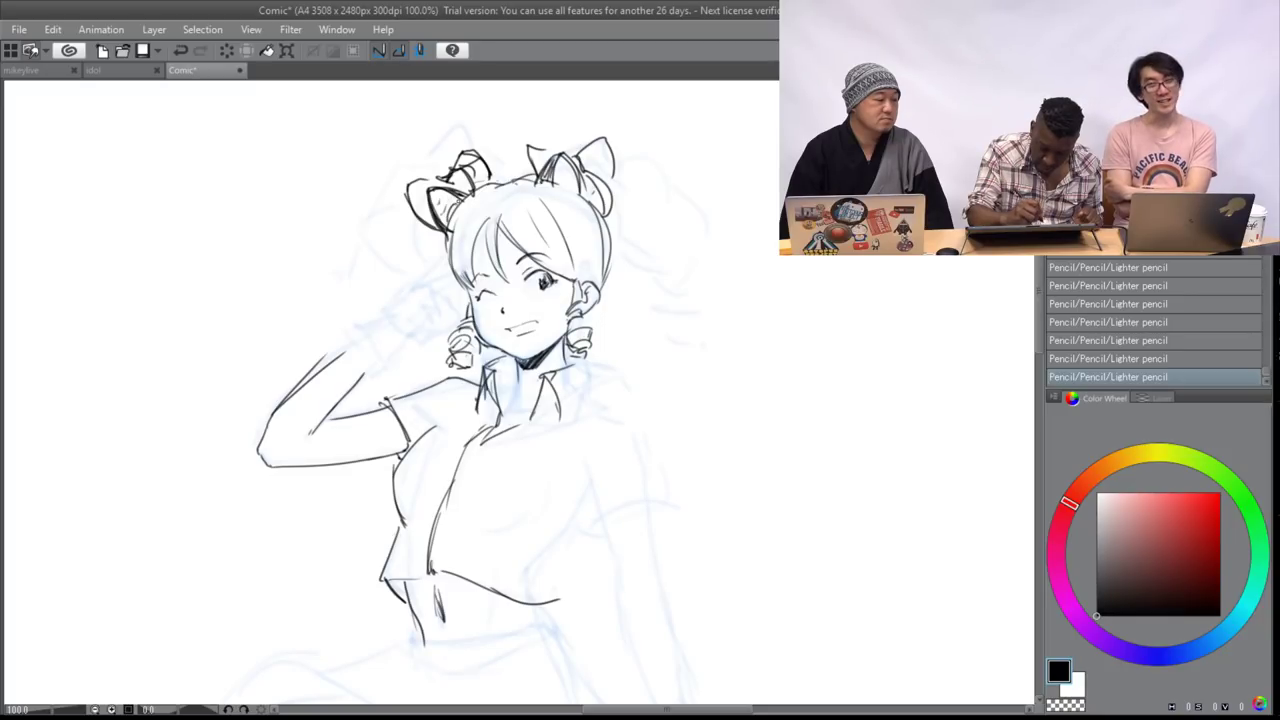
{"action": "key", "text": "ctrl+z"}
{"action": "left_click_drag", "start_coordinate": [558, 176], "coordinate": [578, 196]}
{"action": "left_click_drag", "start_coordinate": [566, 186], "coordinate": [604, 216]}
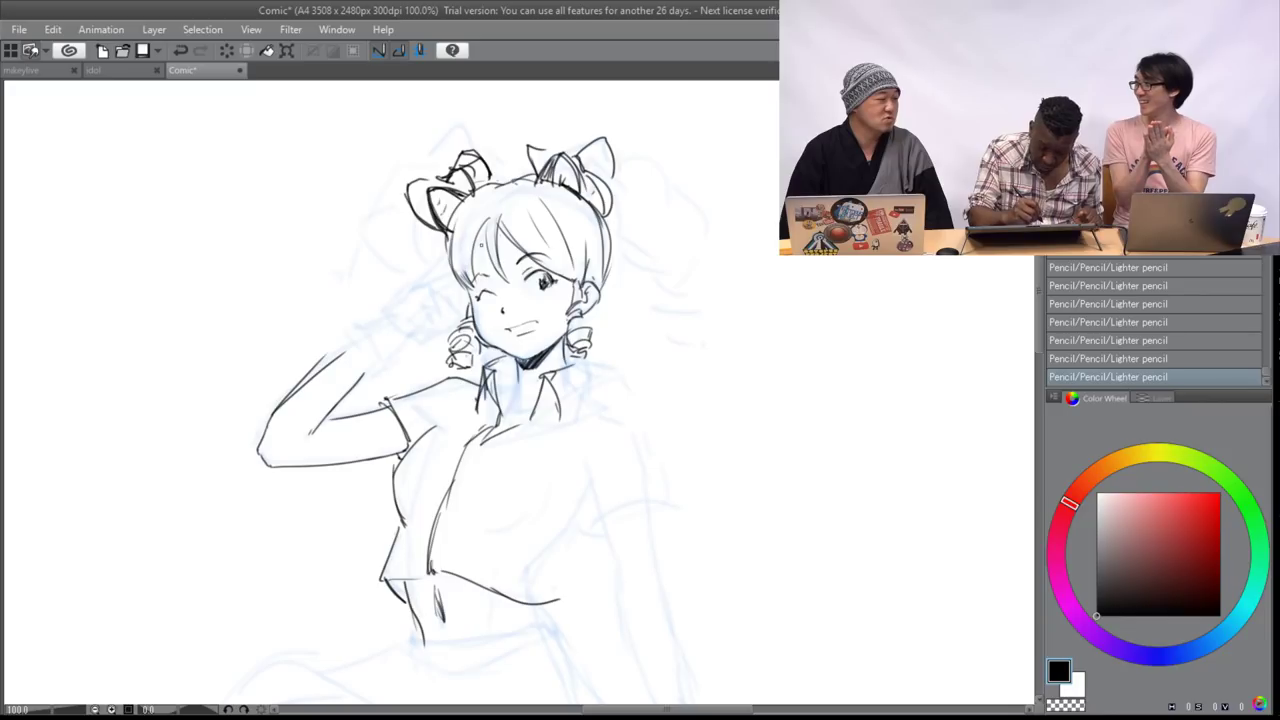
- Draw the neck line beside the curled lock and close the outer edge of the collar flap below it
{"action": "left_click_drag", "start_coordinate": [566, 353], "coordinate": [594, 383]}
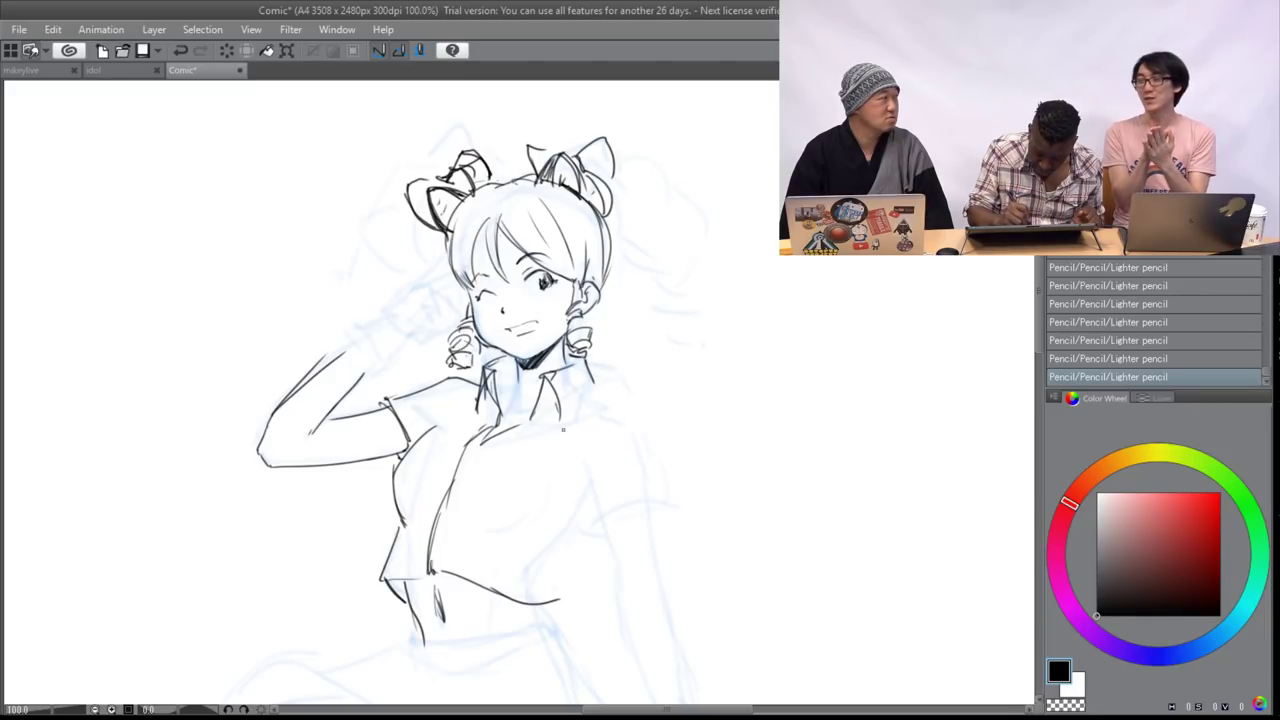
{"action": "left_click_drag", "start_coordinate": [562, 425], "coordinate": [591, 382]}
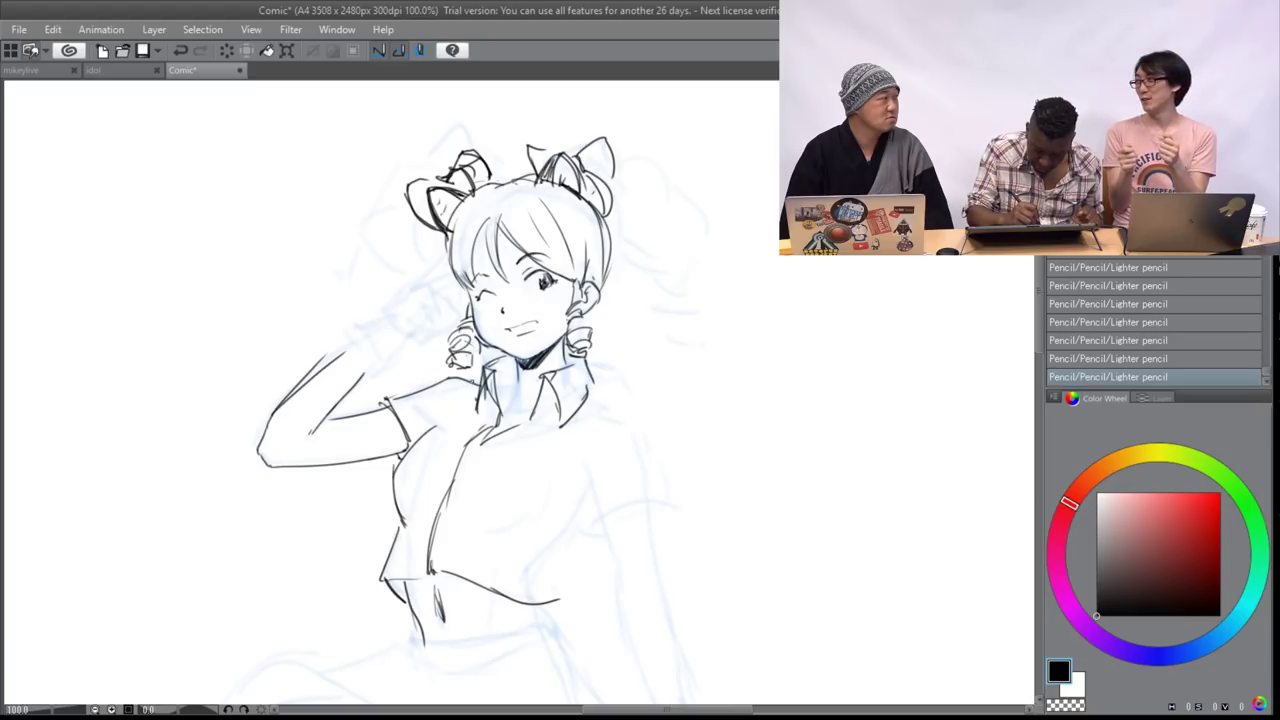
{"action": "left_click_drag", "start_coordinate": [577, 408], "coordinate": [588, 366]}
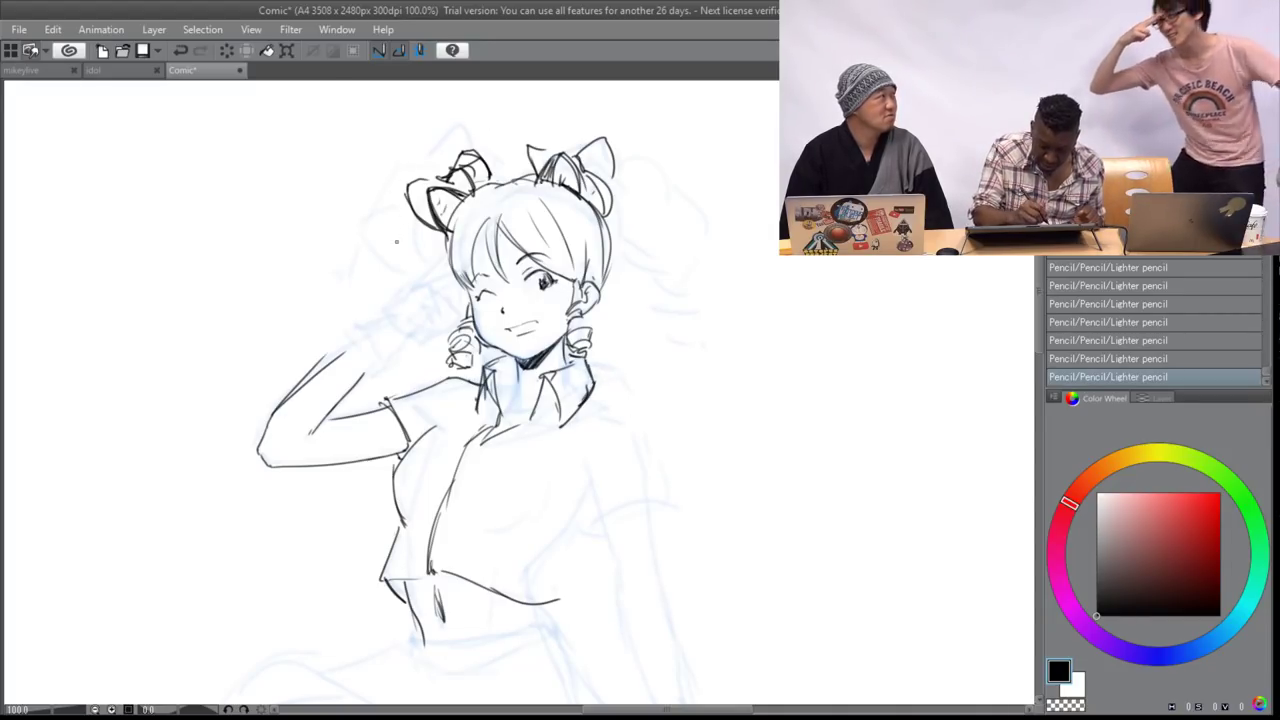
- Draw the large pigtail opposite the raised arm, with a rounded top, overlapping curls and a pointed tip
{"action": "left_click_drag", "start_coordinate": [612, 208], "coordinate": [606, 249]}
{"action": "mouse_move", "coordinate": [612, 190]}
{"action": "left_mouse_down"}
{"action": "mouse_move", "coordinate": [680, 220]}
{"action": "mouse_move", "coordinate": [630, 262]}
{"action": "mouse_move", "coordinate": [678, 271]}
{"action": "left_mouse_up"}
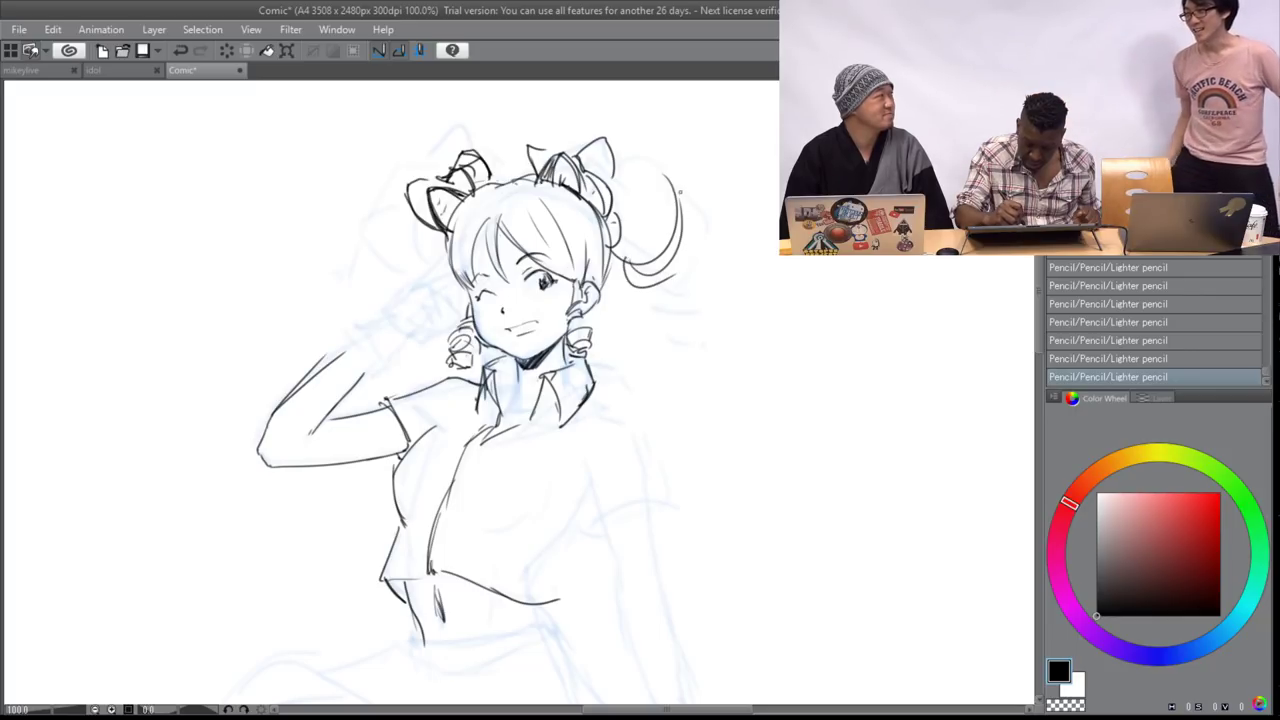
{"action": "left_click_drag", "start_coordinate": [608, 160], "coordinate": [684, 204]}
{"action": "left_click_drag", "start_coordinate": [653, 294], "coordinate": [705, 298]}
{"action": "left_click_drag", "start_coordinate": [686, 200], "coordinate": [706, 300]}
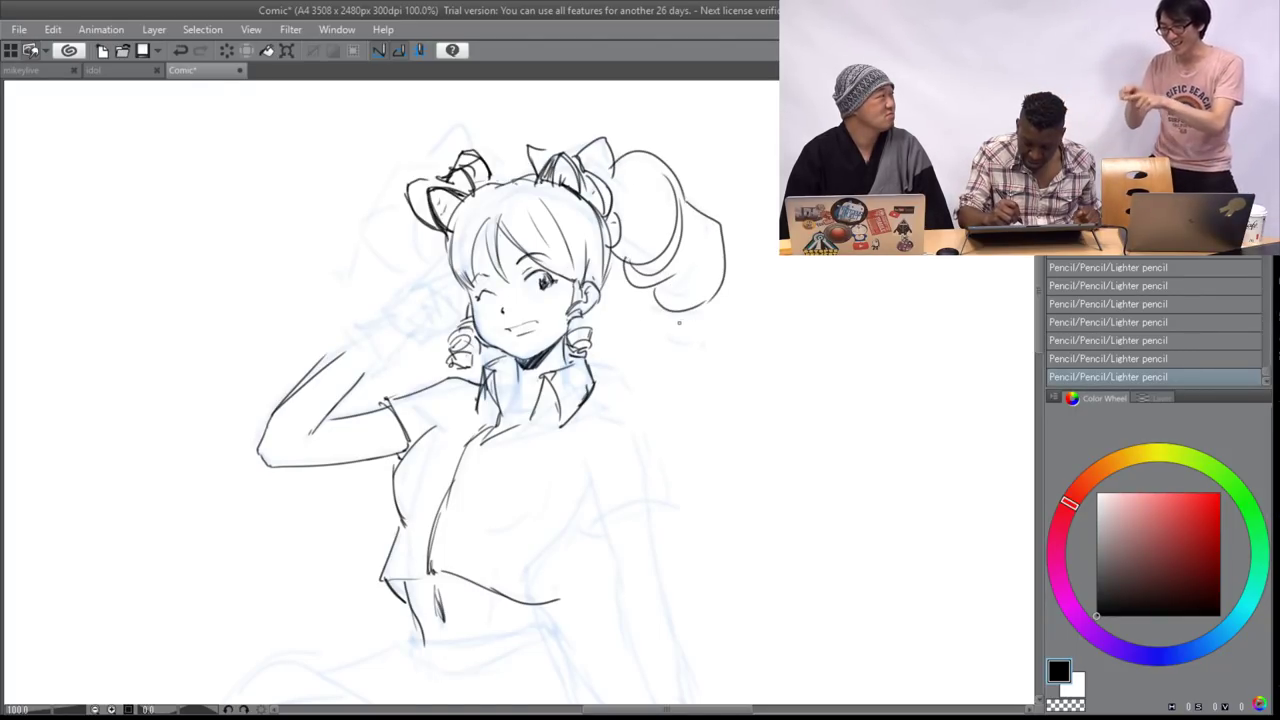
{"action": "left_click_drag", "start_coordinate": [684, 310], "coordinate": [686, 346]}
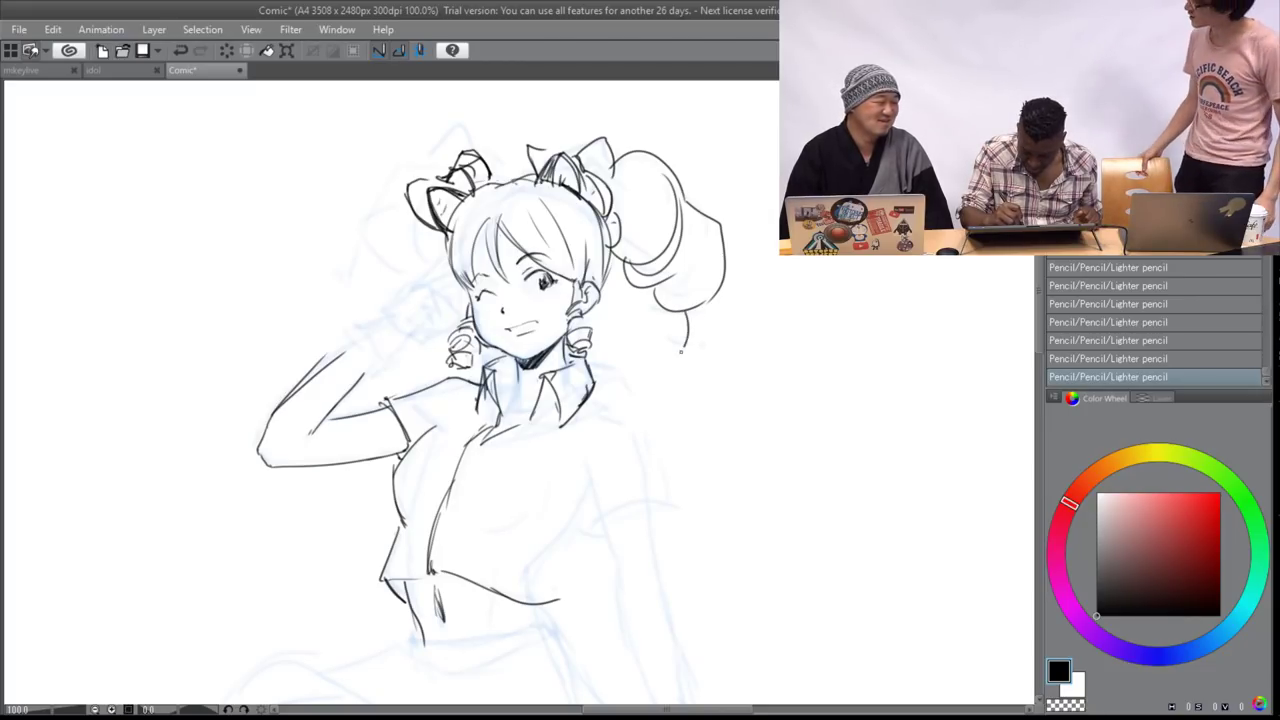
{"action": "left_click_drag", "start_coordinate": [722, 286], "coordinate": [676, 356]}
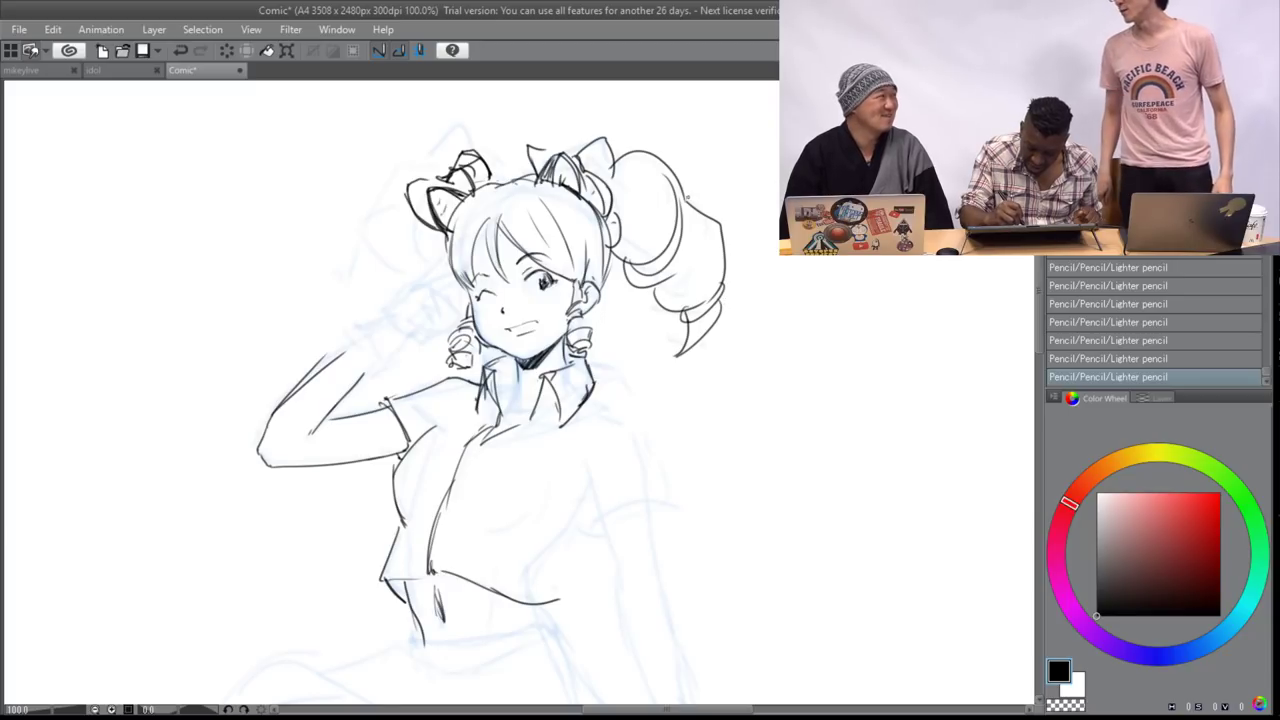
{"action": "left_click_drag", "start_coordinate": [688, 197], "coordinate": [724, 264]}
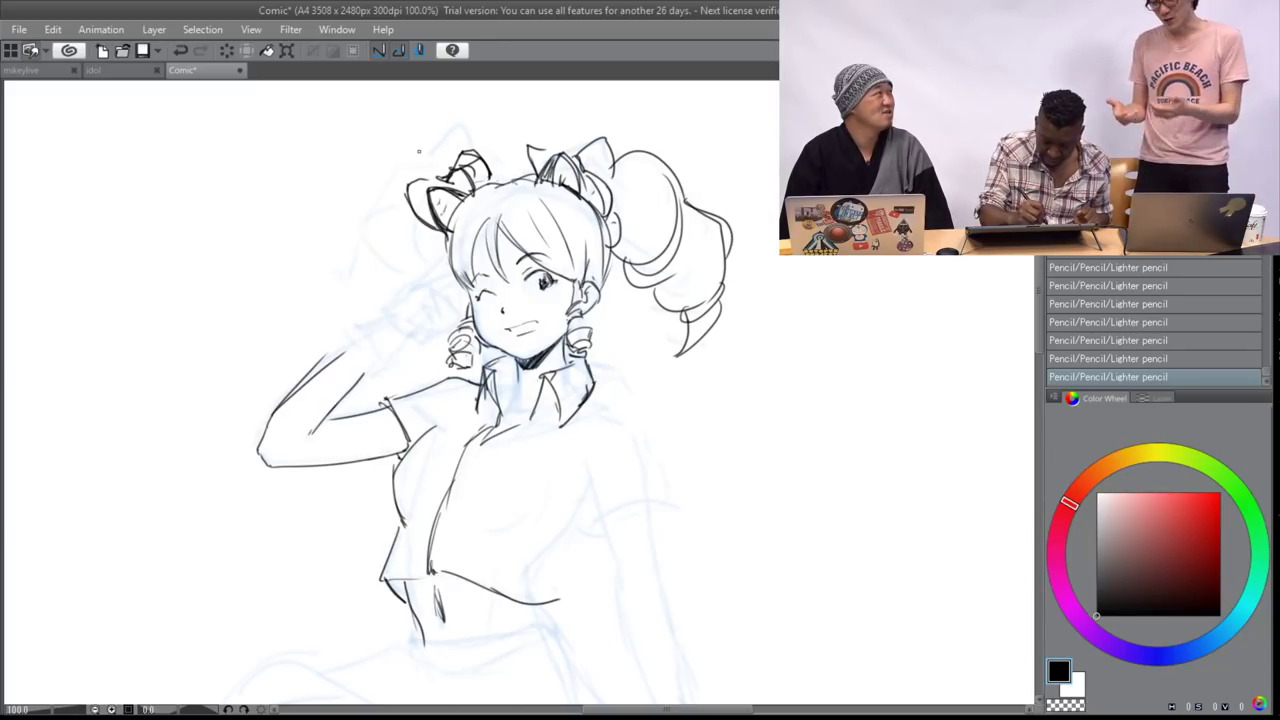
{"action": "mouse_move", "coordinate": [436, 128]}
{"action": "left_mouse_down"}
{"action": "mouse_move", "coordinate": [408, 205]}
{"action": "mouse_move", "coordinate": [488, 158]}
{"action": "left_mouse_up"}
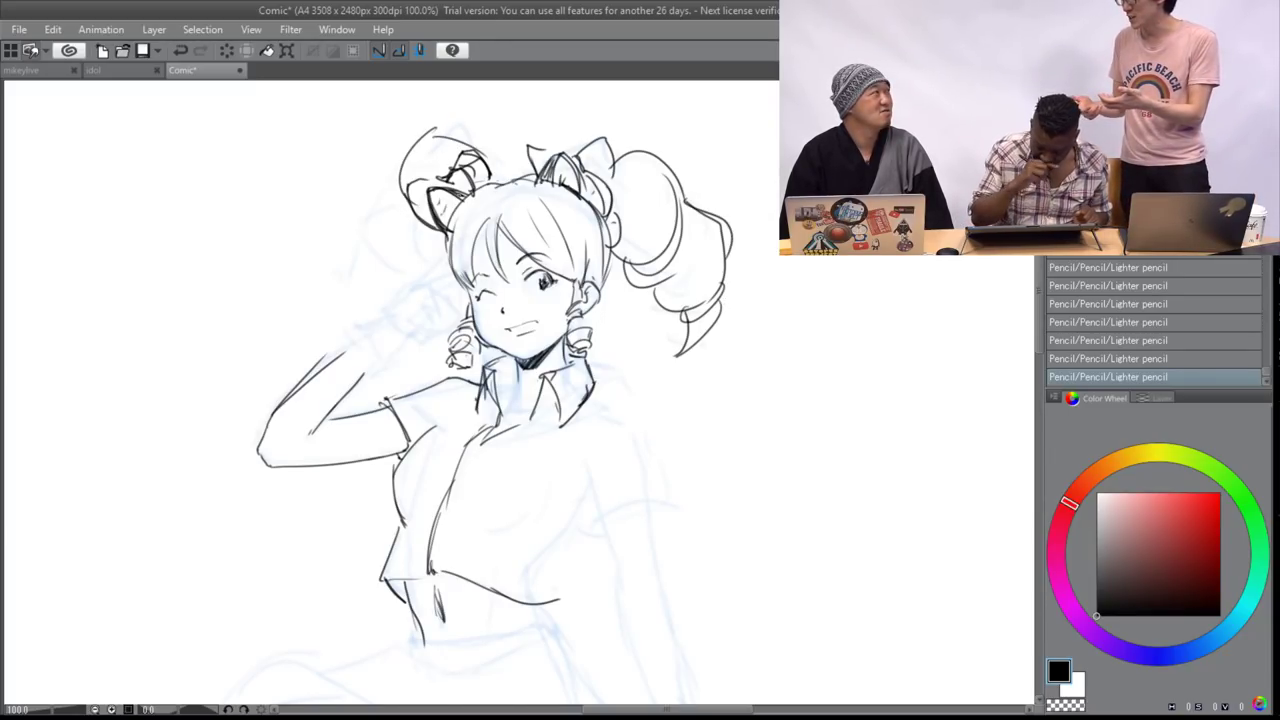
{"action": "key", "text": "ctrl+z"}
{"action": "key", "text": "ctrl+z"}
{"action": "key", "text": "ctrl+z"}
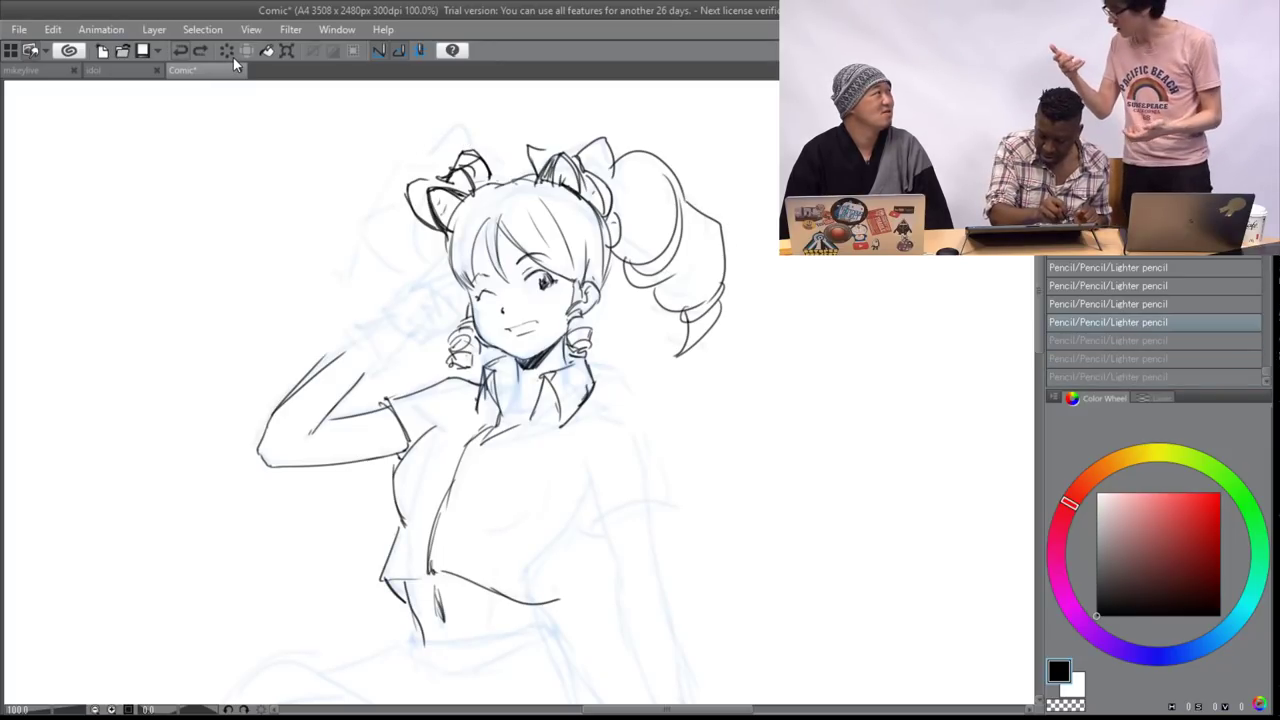
{"action": "key", "text": "ctrl+y"}
{"action": "key", "text": "ctrl+y"}
{"action": "key", "text": "ctrl+y"}
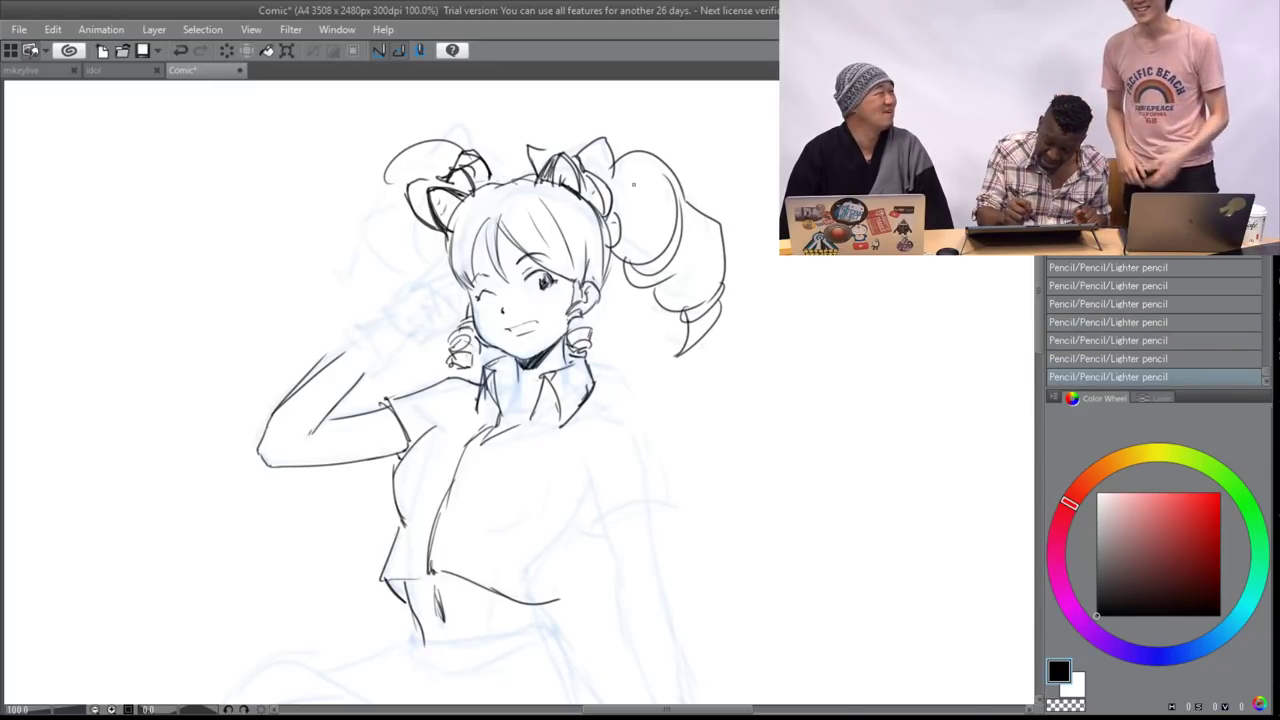
{"action": "left_click_drag", "start_coordinate": [384, 178], "coordinate": [444, 264]}
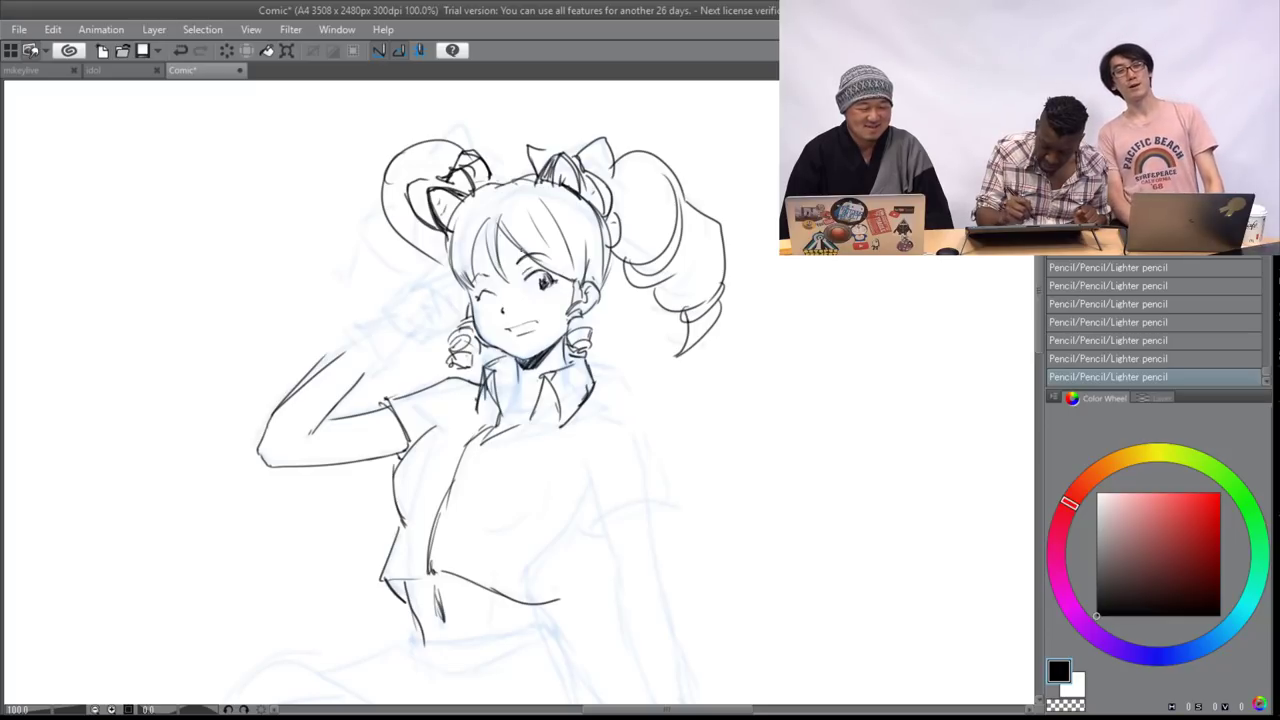
{"action": "key", "text": "ctrl+z"}
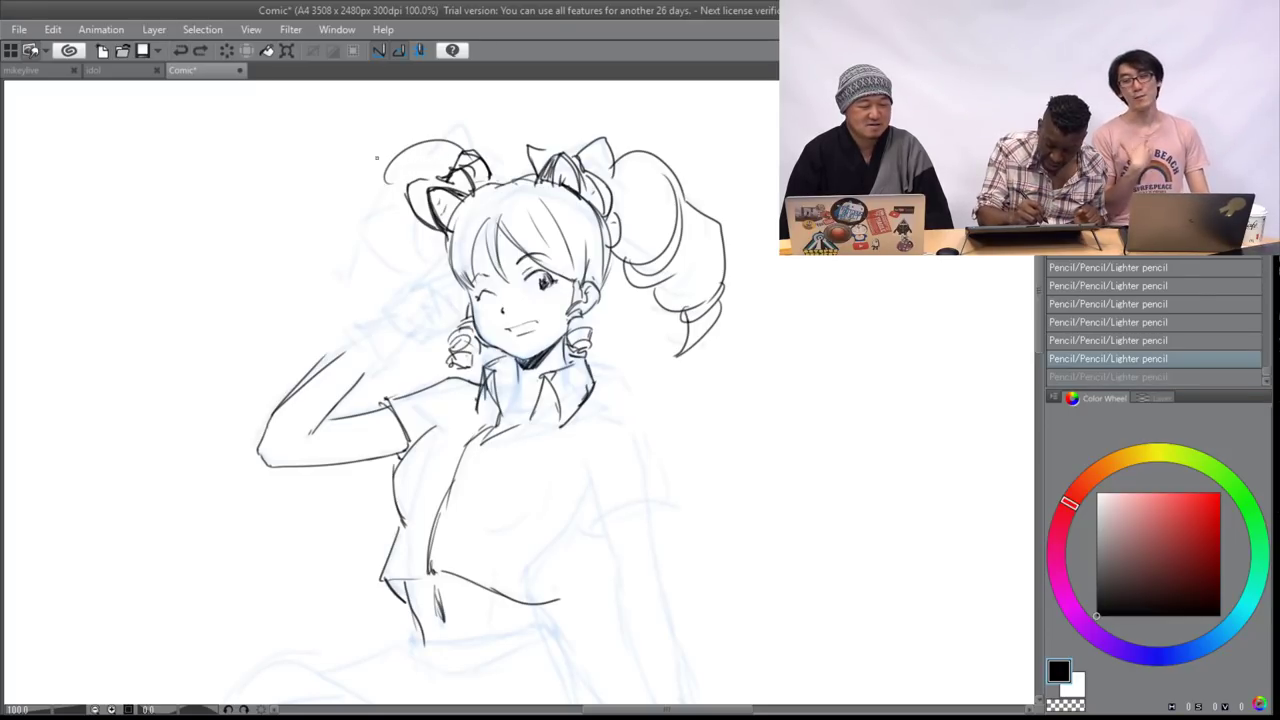
{"action": "key", "text": "ctrl+z"}
- Draw the pigtail on the raised-arm side with a rounded top, and rework its lower curl into a tapered strand
{"action": "mouse_move", "coordinate": [444, 180]}
{"action": "left_mouse_down"}
{"action": "mouse_move", "coordinate": [406, 188]}
{"action": "mouse_move", "coordinate": [436, 228]}
{"action": "left_mouse_up"}
{"action": "mouse_move", "coordinate": [452, 147]}
{"action": "left_mouse_down"}
{"action": "mouse_move", "coordinate": [414, 234]}
{"action": "mouse_move", "coordinate": [430, 312]}
{"action": "left_mouse_up"}
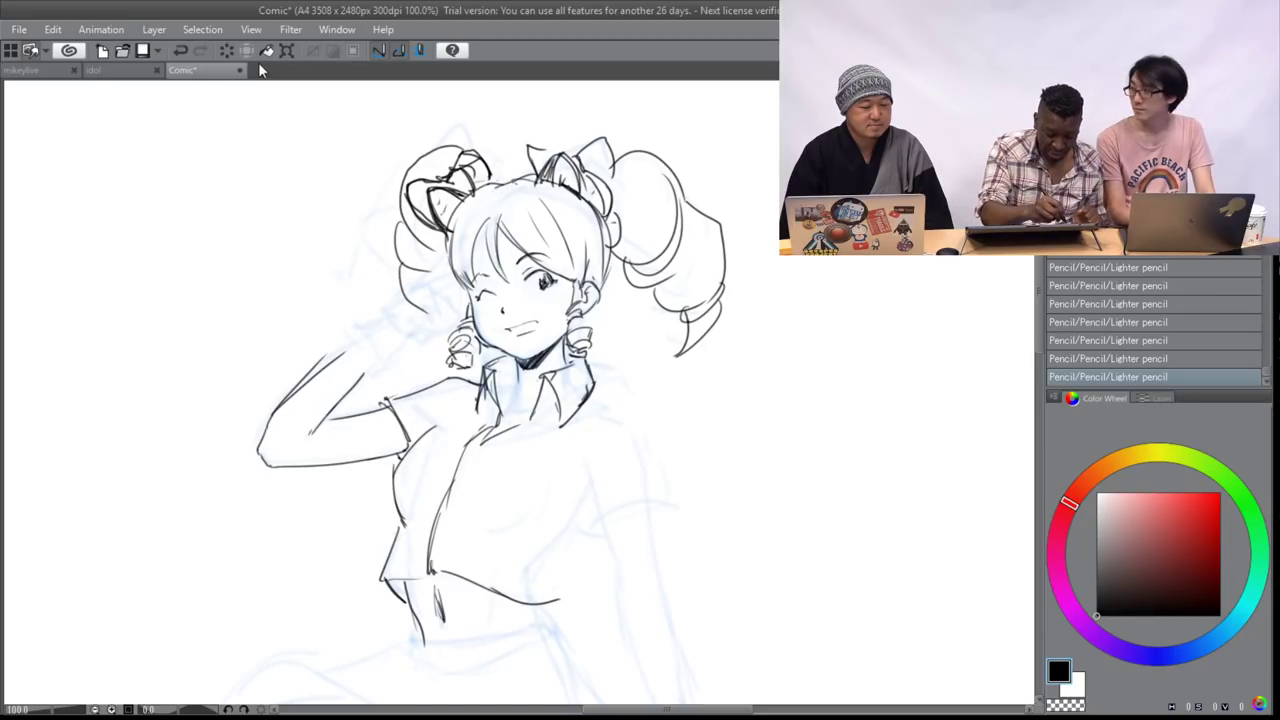
{"action": "key", "text": "ctrl+z"}
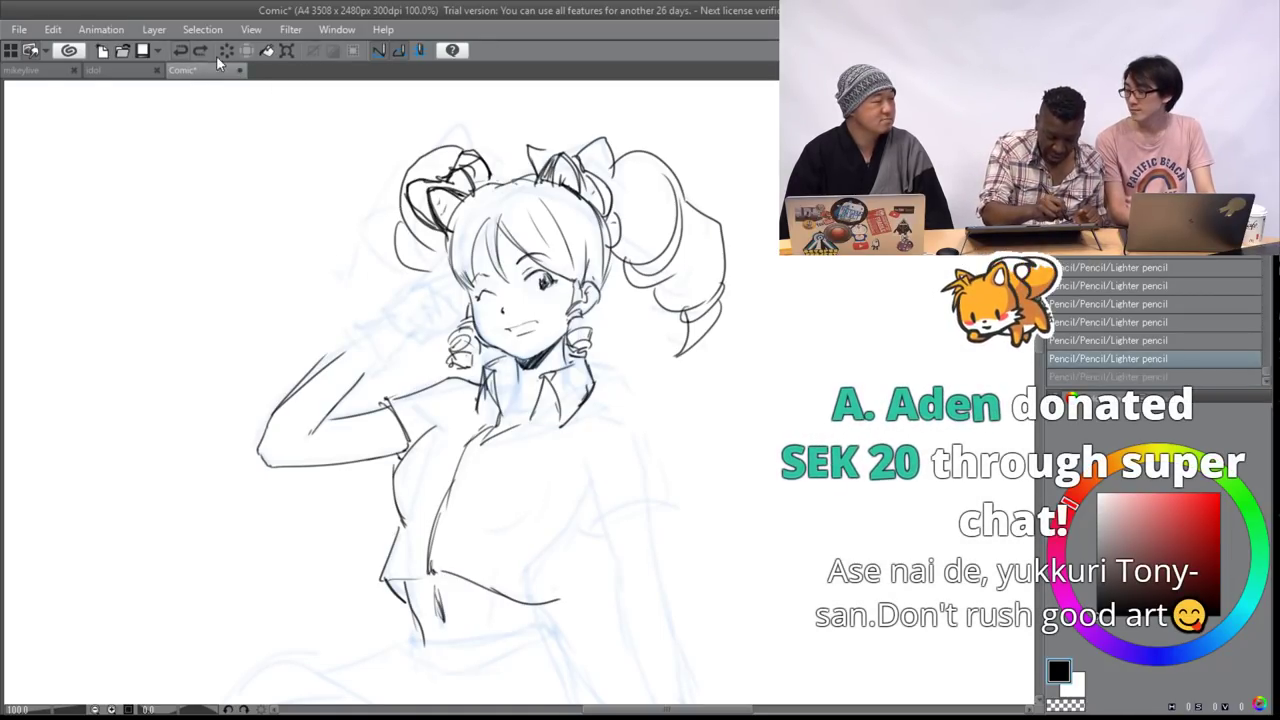
{"action": "key", "text": "ctrl+z"}
{"action": "key", "text": "ctrl+z"}
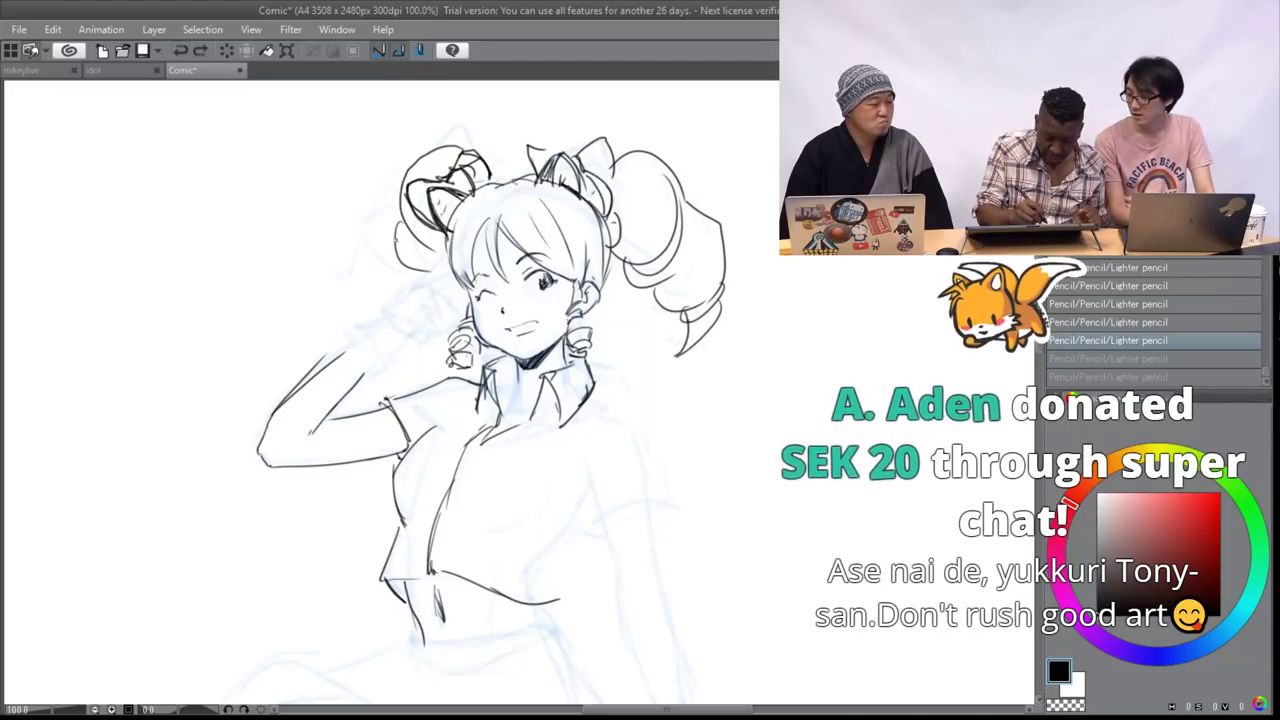
{"action": "key", "text": "ctrl+y"}
{"action": "key", "text": "ctrl+y"}
{"action": "key", "text": "ctrl+y"}
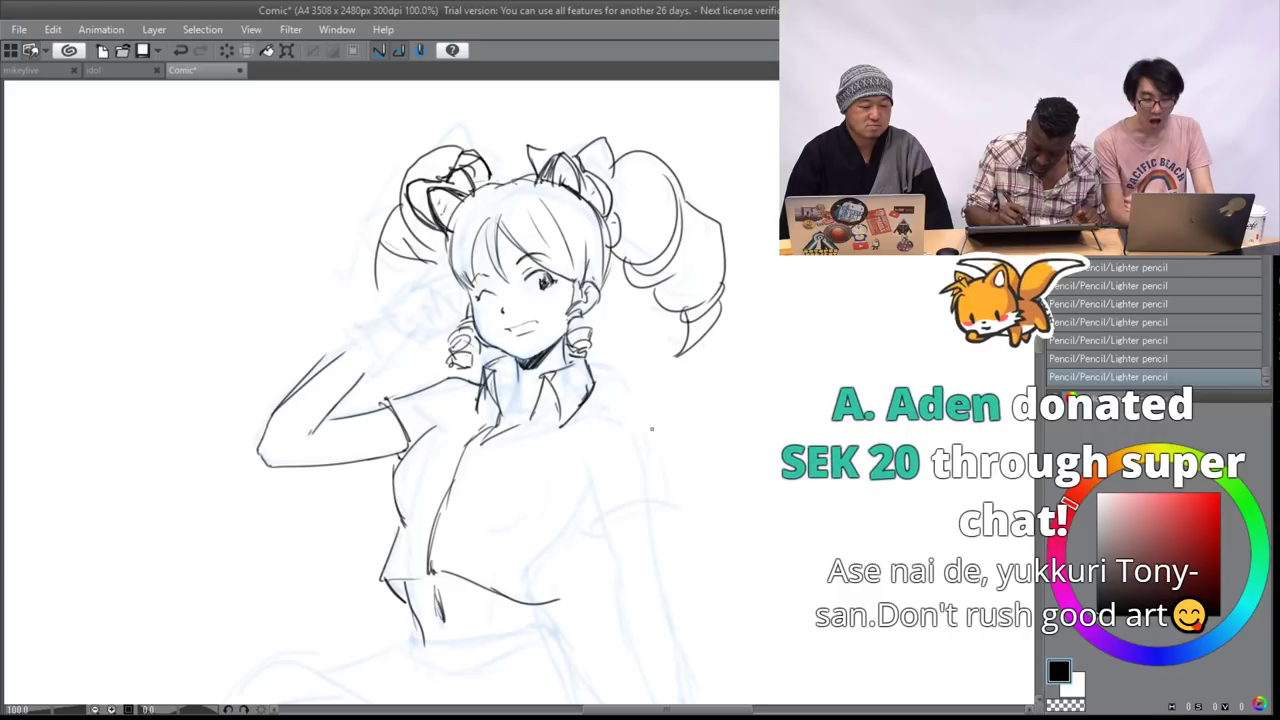
- Draw the lowered arm's shoulder and short sleeve with its cuff, and the shirt's side down to the hem
{"action": "left_click_drag", "start_coordinate": [599, 374], "coordinate": [670, 502]}
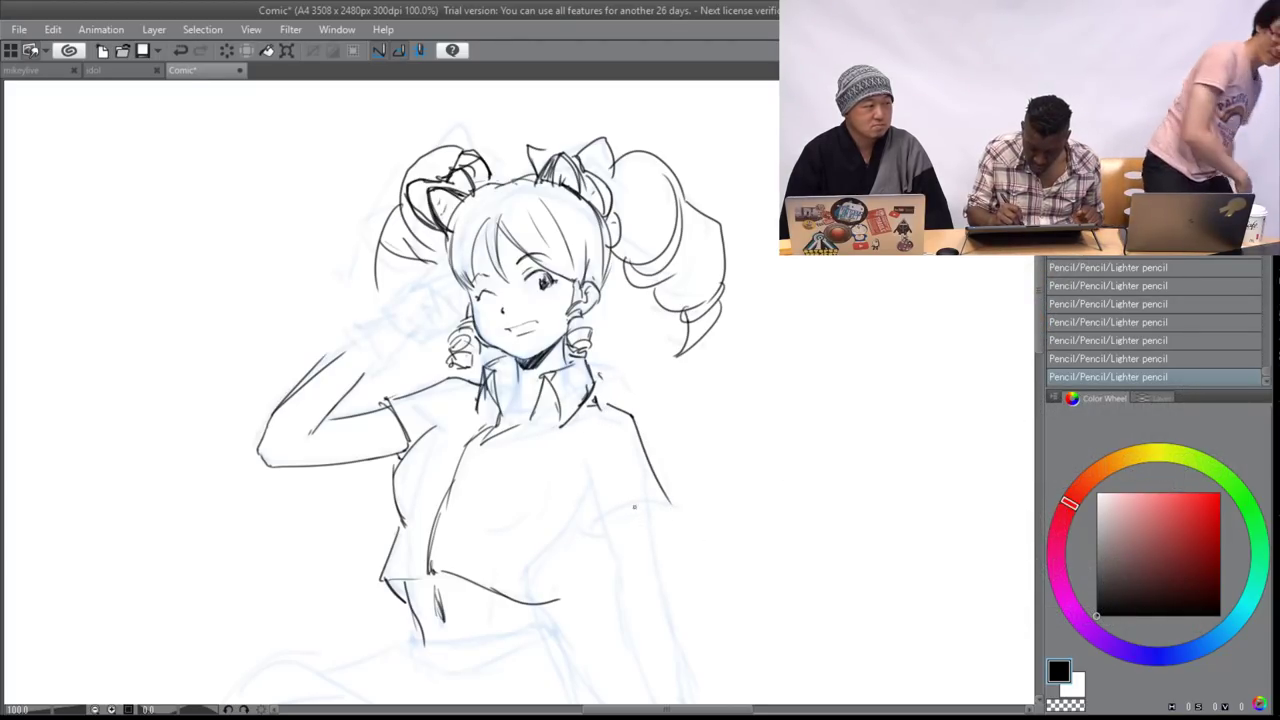
{"action": "mouse_move", "coordinate": [563, 476]}
{"action": "left_mouse_down"}
{"action": "mouse_move", "coordinate": [593, 527]}
{"action": "mouse_move", "coordinate": [631, 508]}
{"action": "mouse_move", "coordinate": [599, 531]}
{"action": "mouse_move", "coordinate": [666, 510]}
{"action": "left_mouse_up"}
{"action": "mouse_move", "coordinate": [566, 508]}
{"action": "left_mouse_down"}
{"action": "mouse_move", "coordinate": [566, 590]}
{"action": "mouse_move", "coordinate": [543, 618]}
{"action": "left_mouse_up"}
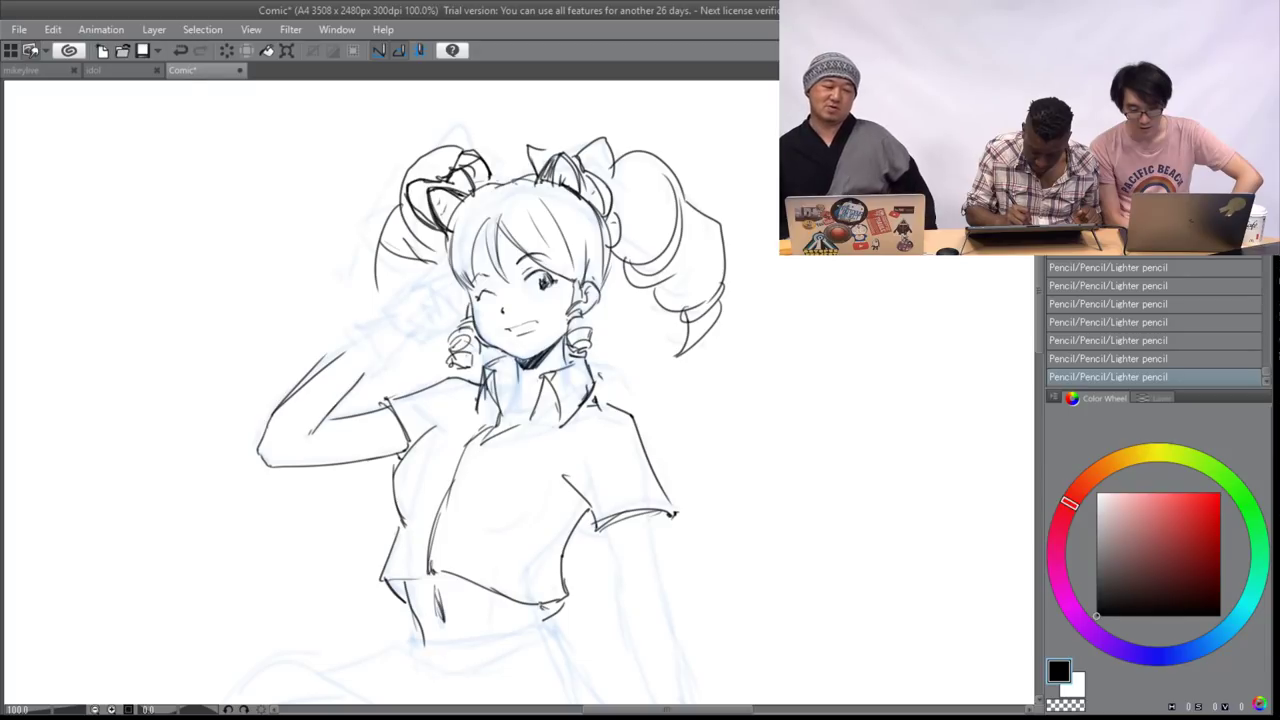
- Draw the waist's edges, the skirt's curved waistband and diagonal fold lines running down from it
{"action": "mouse_move", "coordinate": [608, 591]}
{"action": "left_mouse_down"}
{"action": "mouse_move", "coordinate": [632, 543]}
{"action": "mouse_move", "coordinate": [595, 385]}
{"action": "left_mouse_up"}
{"action": "left_click_drag", "start_coordinate": [525, 412], "coordinate": [533, 400]}
{"action": "left_click_drag", "start_coordinate": [392, 432], "coordinate": [410, 456]}
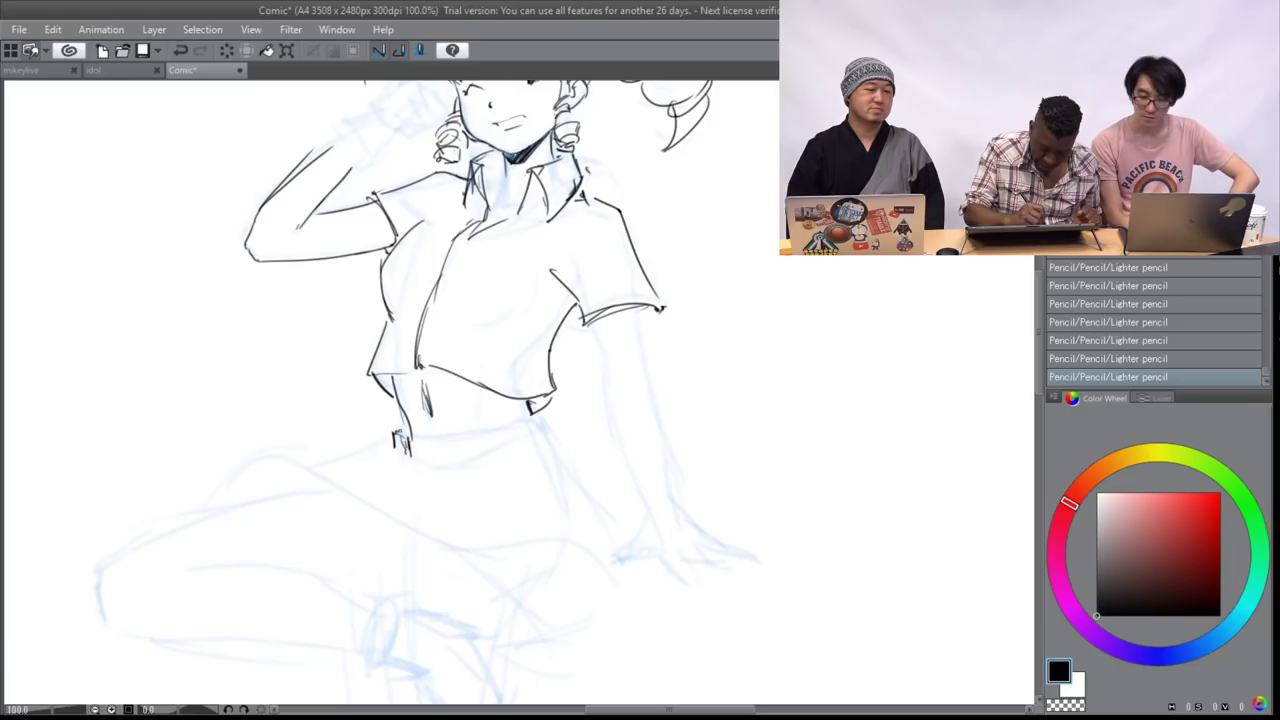
{"action": "left_click_drag", "start_coordinate": [412, 447], "coordinate": [567, 418]}
{"action": "left_click_drag", "start_coordinate": [472, 440], "coordinate": [540, 424]}
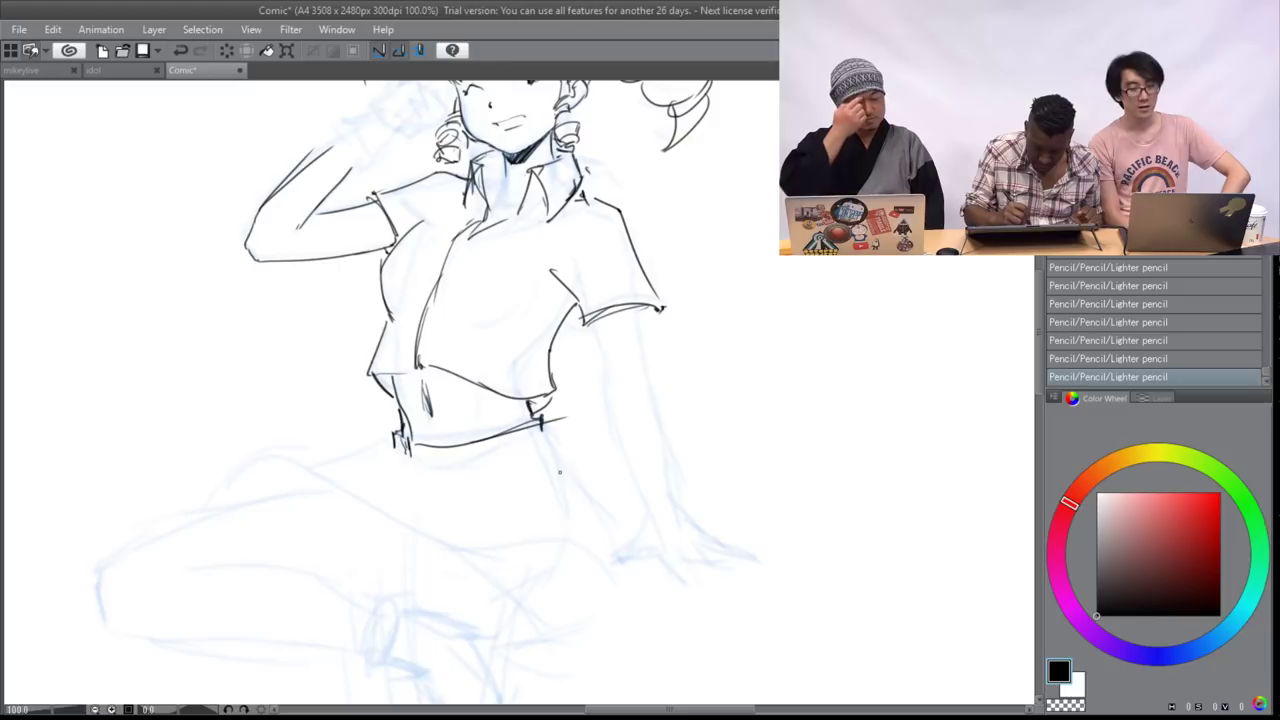
{"action": "mouse_move", "coordinate": [505, 448]}
{"action": "left_mouse_down"}
{"action": "mouse_move", "coordinate": [428, 525]}
{"action": "mouse_move", "coordinate": [403, 524]}
{"action": "left_mouse_up"}
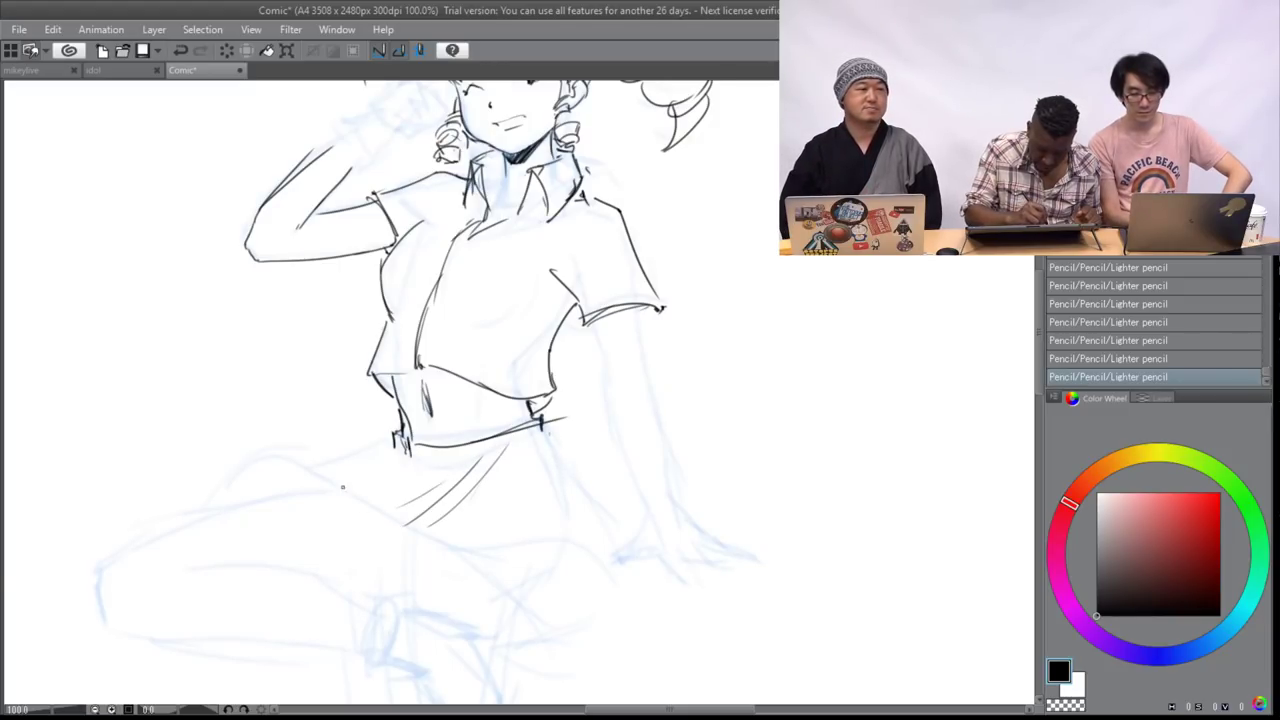
- Draw the skirt's small rippled hem edge over the raised thigh, undoing the misplaced stroke
{"action": "mouse_move", "coordinate": [231, 503]}
{"action": "left_mouse_down"}
{"action": "mouse_move", "coordinate": [237, 481]}
{"action": "mouse_move", "coordinate": [279, 463]}
{"action": "mouse_move", "coordinate": [308, 478]}
{"action": "left_mouse_up"}
{"action": "left_click_drag", "start_coordinate": [603, 499], "coordinate": [683, 522]}
{"action": "left_click_drag", "start_coordinate": [500, 460], "coordinate": [548, 304]}
{"action": "key", "text": "ctrl+z"}
{"action": "left_click_drag", "start_coordinate": [424, 552], "coordinate": [430, 579]}
{"action": "left_click_drag", "start_coordinate": [467, 153], "coordinate": [474, 200]}
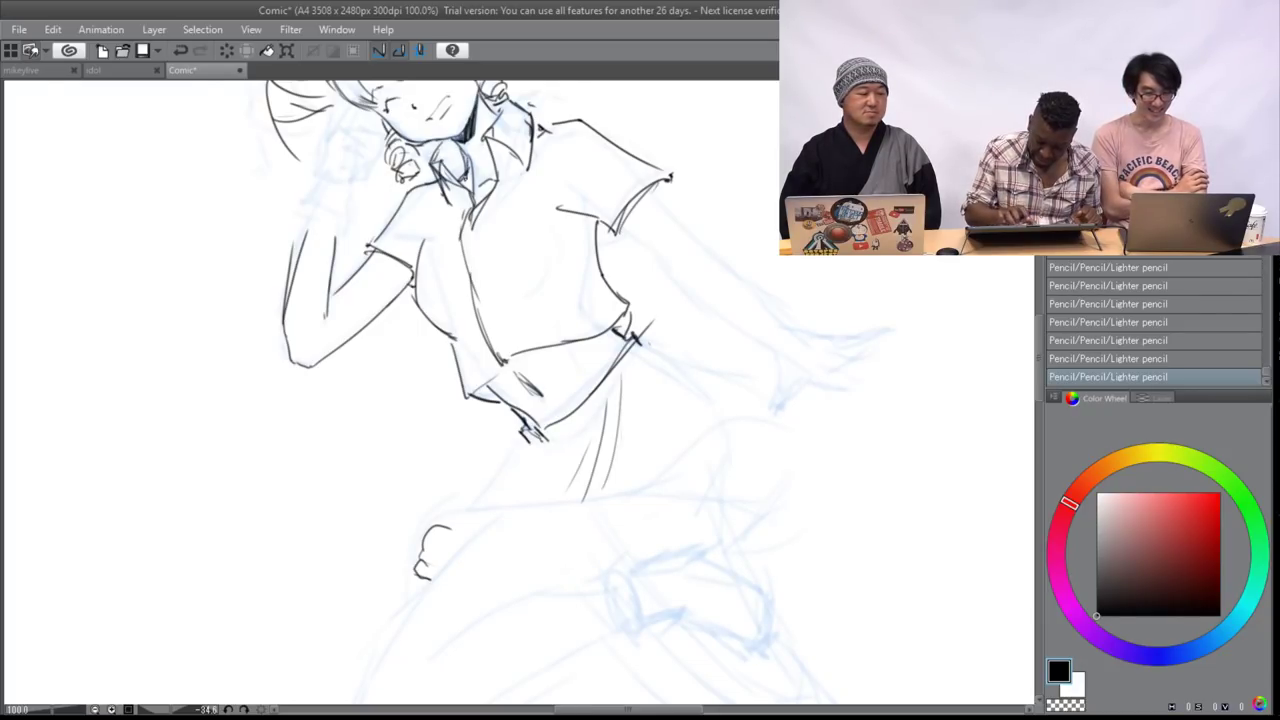
- Draw the skirt's wavy hem across the thigh, its upper contour from the waist and the opposite side's outline
{"action": "left_click_drag", "start_coordinate": [600, 450], "coordinate": [509, 356]}
{"action": "mouse_move", "coordinate": [350, 432]}
{"action": "left_mouse_down"}
{"action": "mouse_move", "coordinate": [542, 408]}
{"action": "mouse_move", "coordinate": [583, 390]}
{"action": "left_mouse_up"}
{"action": "left_click_drag", "start_coordinate": [432, 344], "coordinate": [352, 430]}
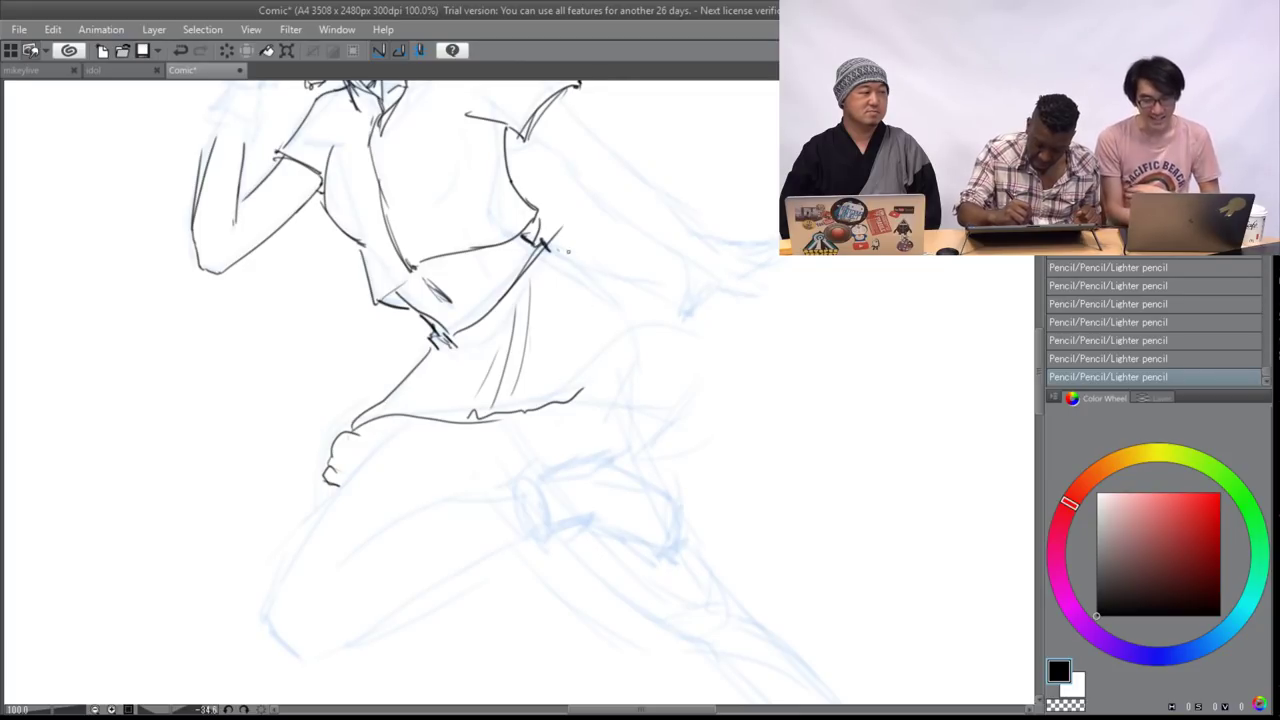
{"action": "mouse_move", "coordinate": [585, 261]}
{"action": "left_mouse_down"}
{"action": "mouse_move", "coordinate": [653, 281]}
{"action": "mouse_move", "coordinate": [748, 459]}
{"action": "left_mouse_up"}
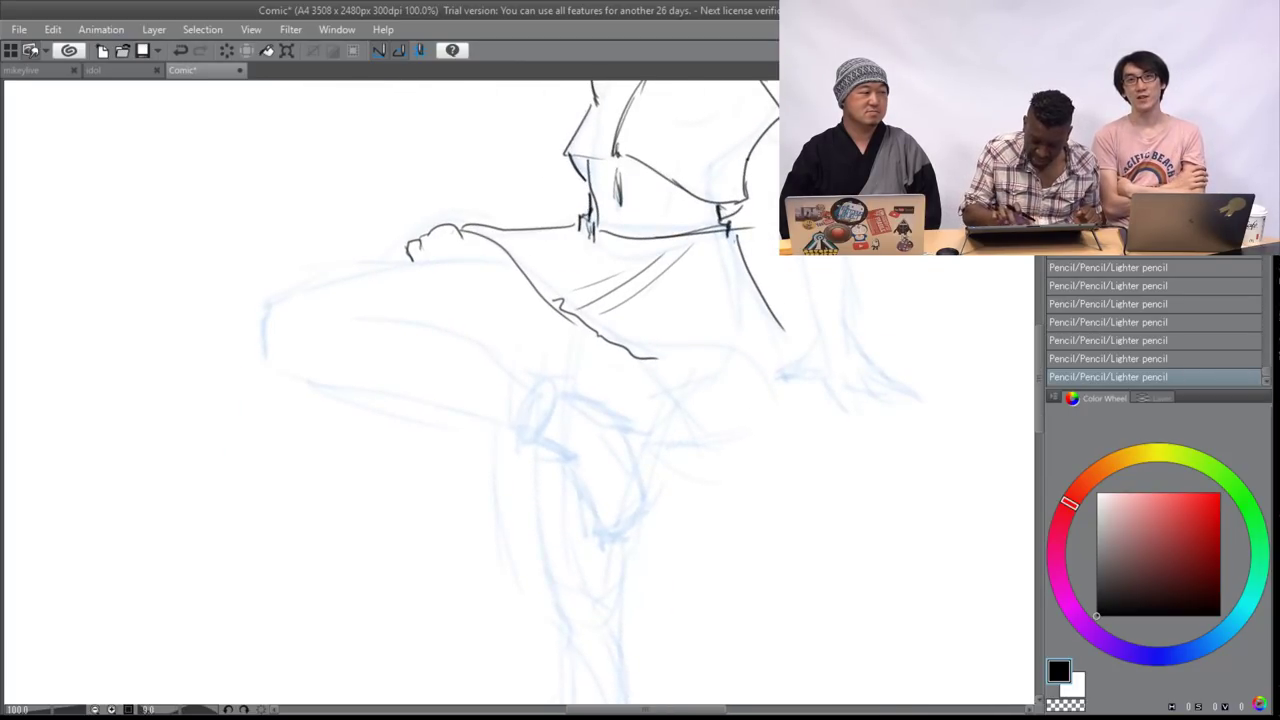
- Erase the small rippled hem lines at the skirt's edge over the raised thigh
{"action": "left_click_drag", "start_coordinate": [640, 340], "coordinate": [557, 489]}
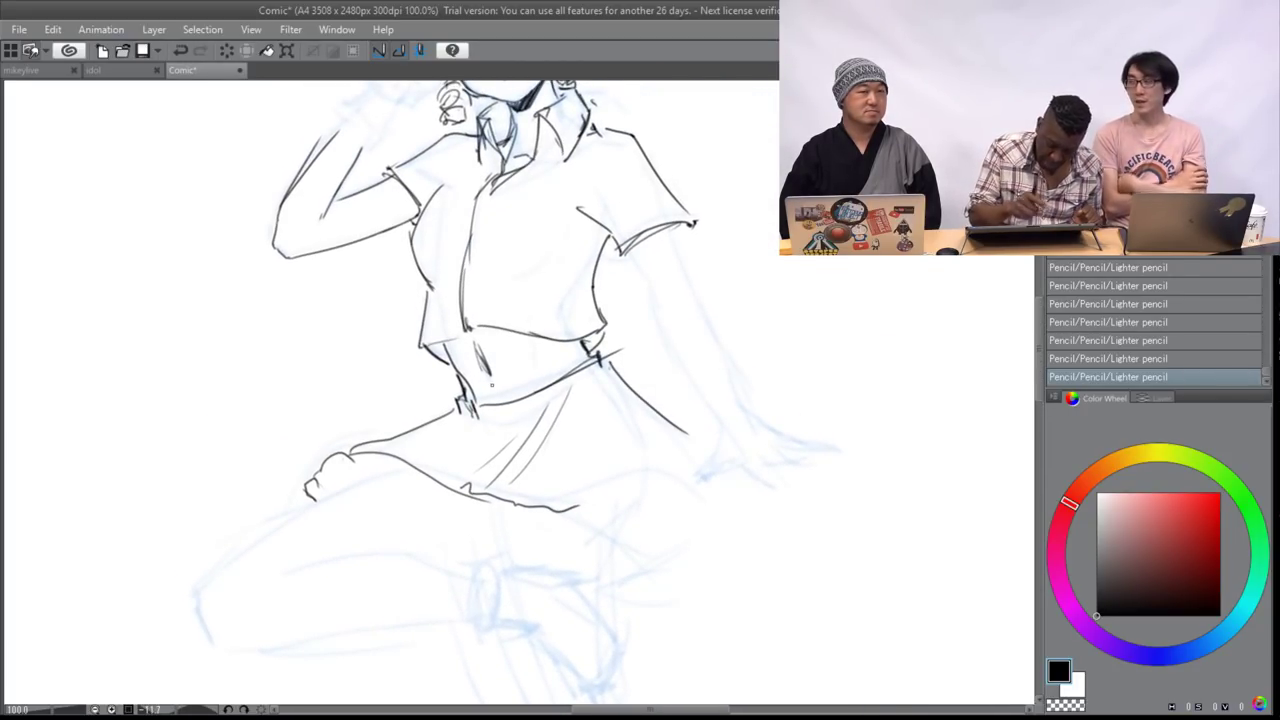
{"action": "key", "text": "e"}
{"action": "mouse_move", "coordinate": [324, 471]}
{"action": "left_mouse_down"}
{"action": "mouse_move", "coordinate": [343, 451]}
{"action": "mouse_move", "coordinate": [319, 500]}
{"action": "mouse_move", "coordinate": [303, 503]}
{"action": "mouse_move", "coordinate": [355, 507]}
{"action": "left_mouse_up"}
- Draw the raised hand's extended finger and curled fingers beside the pigtail, erasing a small part of the lines
{"action": "left_click_drag", "start_coordinate": [670, 400], "coordinate": [516, 547]}
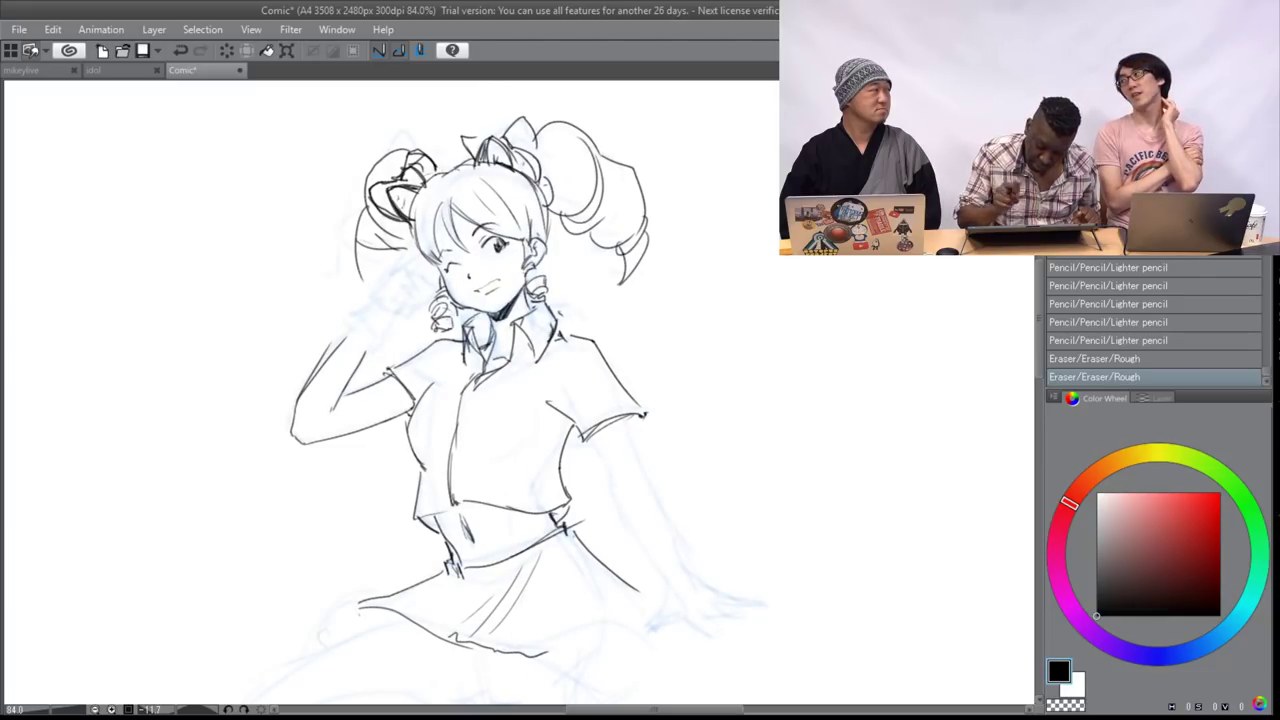
{"action": "key", "text": "ctrl+plus"}
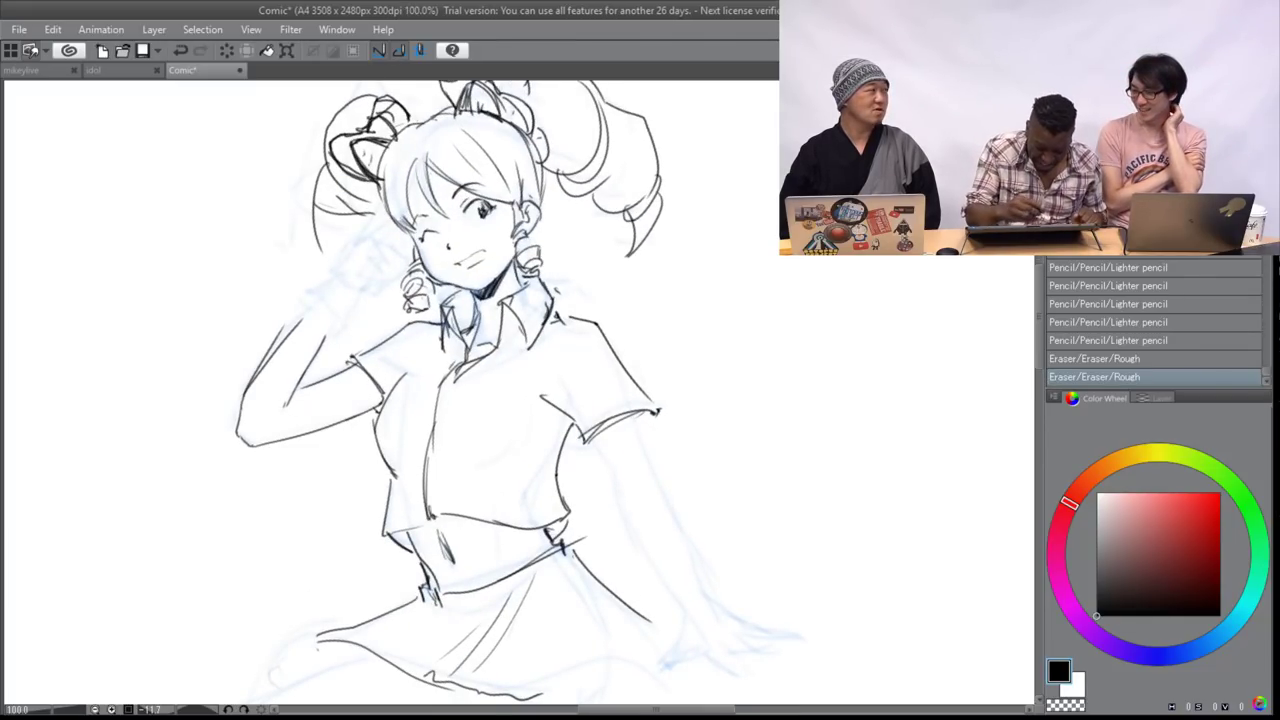
{"action": "mouse_move", "coordinate": [332, 272]}
{"action": "left_mouse_down"}
{"action": "mouse_move", "coordinate": [355, 241]}
{"action": "mouse_move", "coordinate": [377, 258]}
{"action": "mouse_move", "coordinate": [383, 213]}
{"action": "left_mouse_up"}
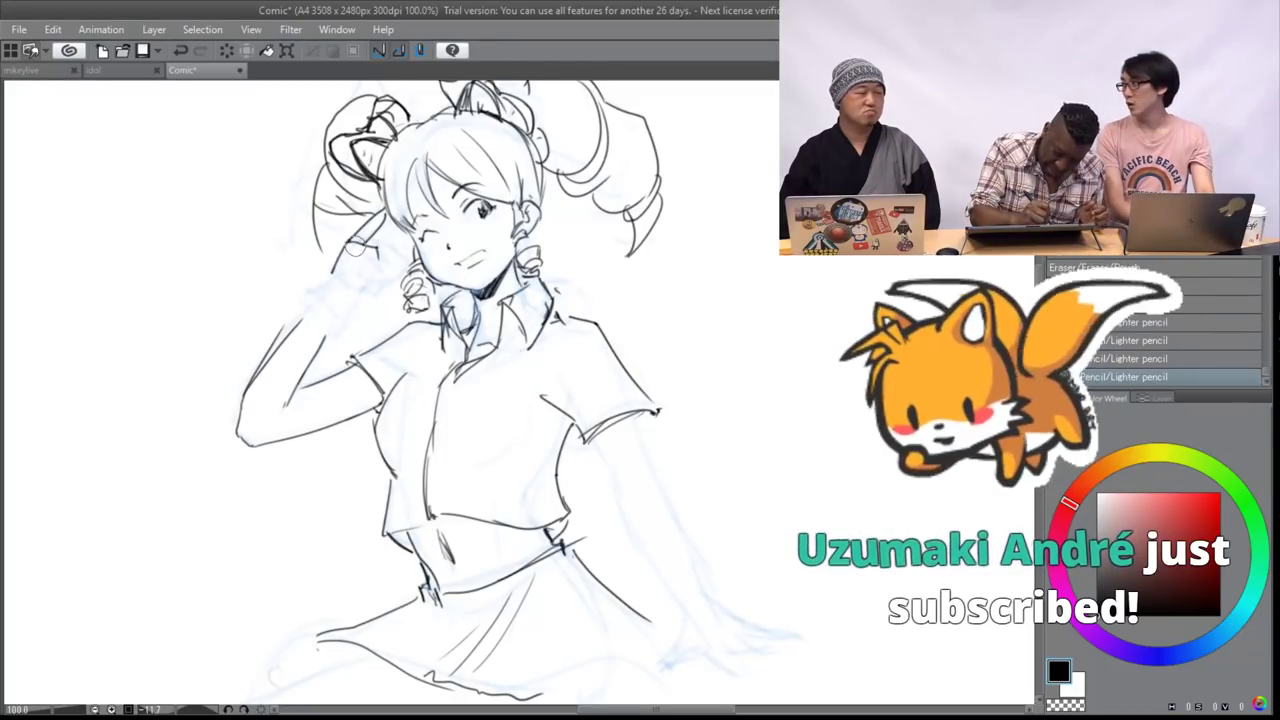
{"action": "key", "text": "e"}
{"action": "mouse_move", "coordinate": [362, 246]}
{"action": "left_mouse_down"}
{"action": "mouse_move", "coordinate": [358, 263]}
{"action": "mouse_move", "coordinate": [363, 249]}
{"action": "left_mouse_up"}
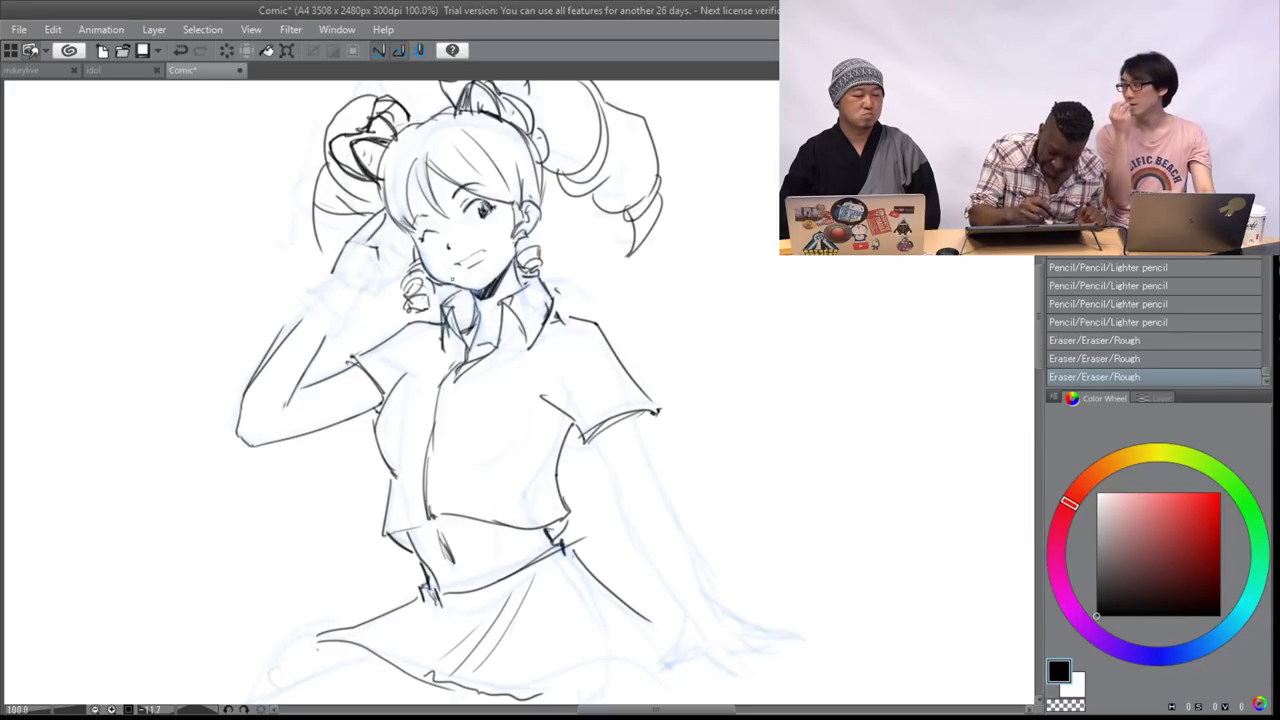
{"action": "mouse_move", "coordinate": [382, 220]}
{"action": "left_mouse_down"}
{"action": "mouse_move", "coordinate": [369, 242]}
{"action": "mouse_move", "coordinate": [382, 206]}
{"action": "mouse_move", "coordinate": [372, 278]}
{"action": "left_mouse_up"}
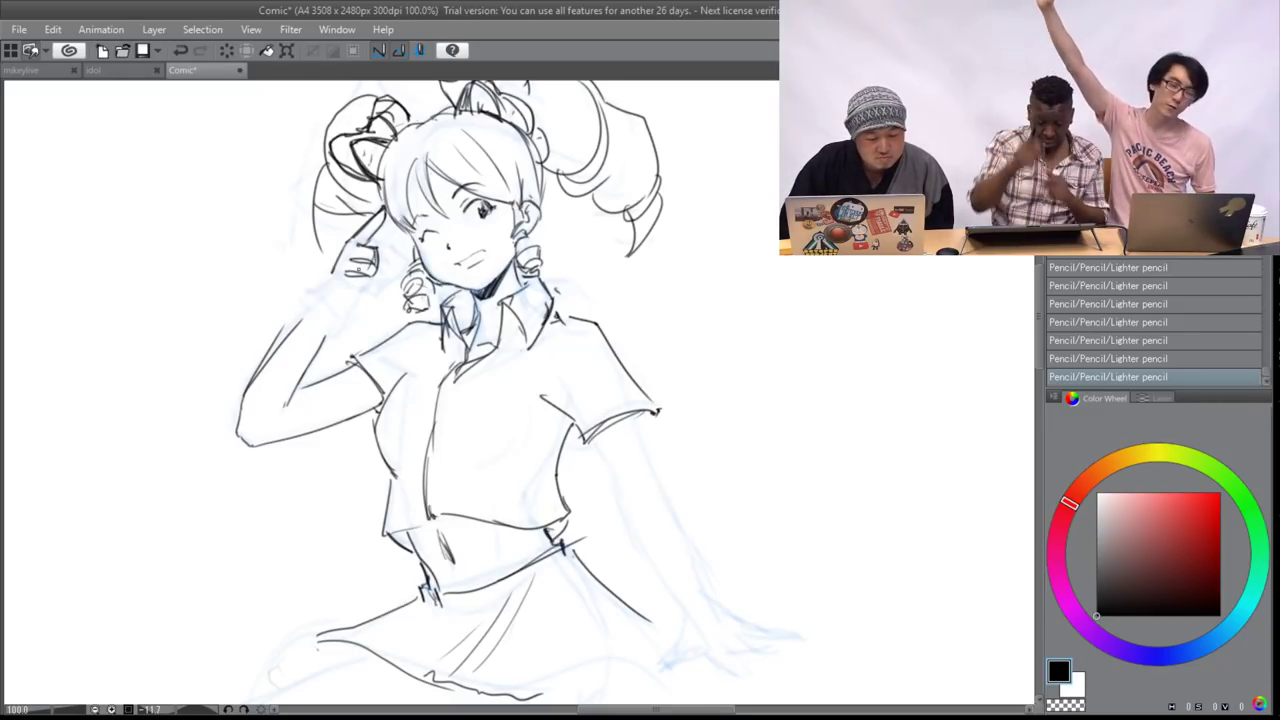
{"action": "mouse_move", "coordinate": [336, 265]}
{"action": "left_mouse_down"}
{"action": "mouse_move", "coordinate": [330, 289]}
{"action": "mouse_move", "coordinate": [380, 288]}
{"action": "mouse_move", "coordinate": [392, 270]}
{"action": "left_mouse_up"}
{"action": "mouse_move", "coordinate": [392, 270]}
{"action": "left_mouse_down"}
{"action": "mouse_move", "coordinate": [386, 287]}
{"action": "mouse_move", "coordinate": [355, 291]}
{"action": "mouse_move", "coordinate": [369, 285]}
{"action": "left_mouse_up"}
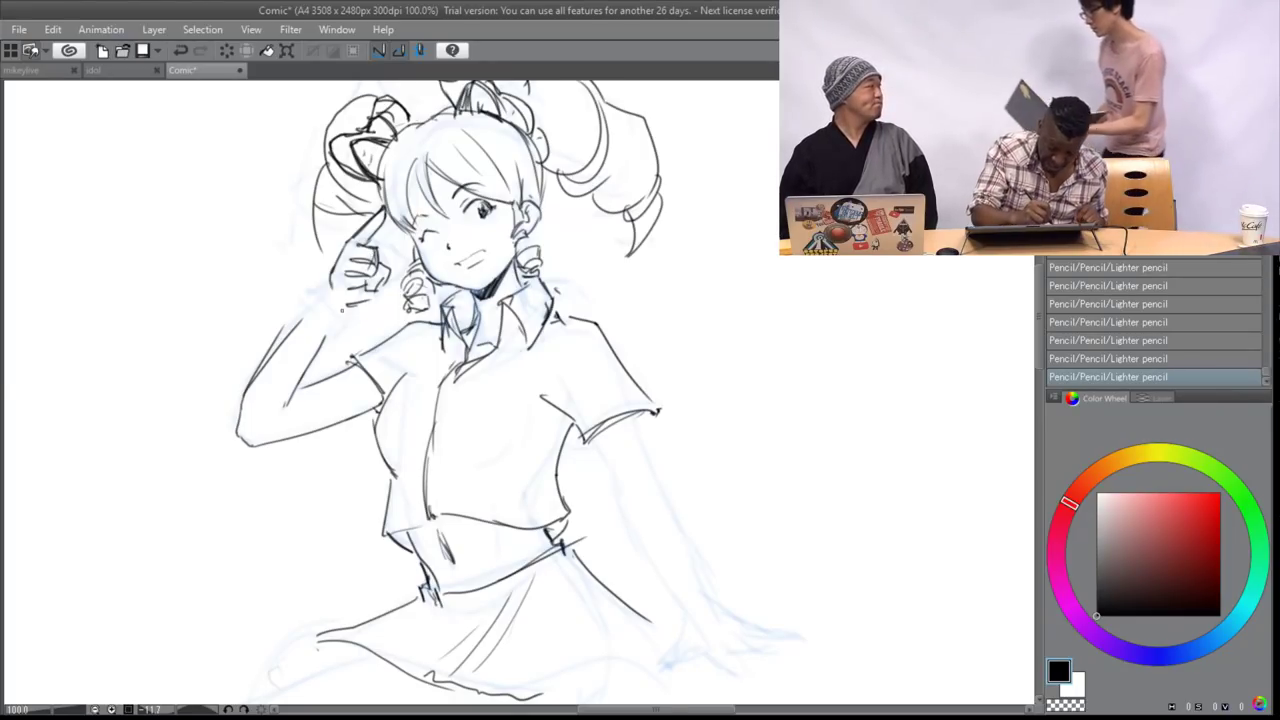
- Undo the last finger stroke, then draw the raised hand's palm and the rounded cuff around its wrist
{"action": "key", "text": "ctrl+z"}
{"action": "mouse_move", "coordinate": [371, 250]}
{"action": "left_mouse_down"}
{"action": "mouse_move", "coordinate": [378, 272]}
{"action": "mouse_move", "coordinate": [331, 270]}
{"action": "mouse_move", "coordinate": [312, 326]}
{"action": "mouse_move", "coordinate": [366, 300]}
{"action": "left_mouse_up"}
{"action": "left_click_drag", "start_coordinate": [363, 305], "coordinate": [357, 329]}
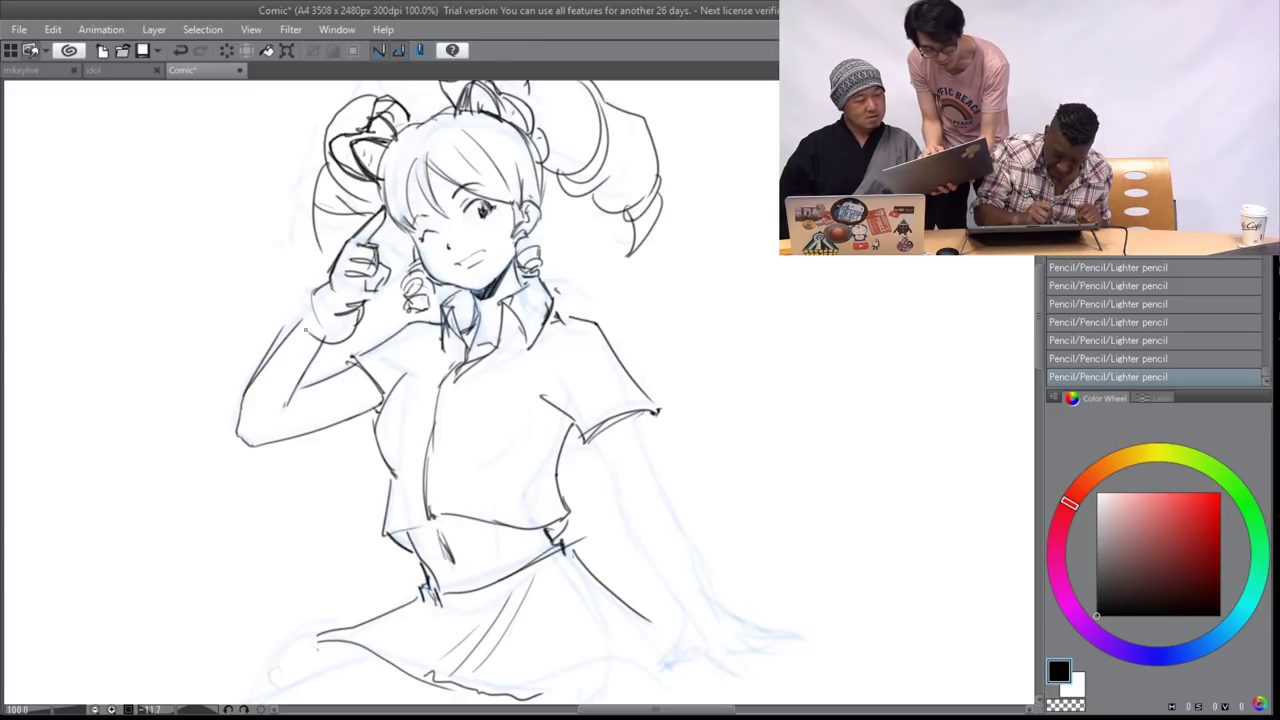
{"action": "mouse_move", "coordinate": [301, 291]}
{"action": "left_mouse_down"}
{"action": "mouse_move", "coordinate": [296, 340]}
{"action": "mouse_move", "coordinate": [327, 282]}
{"action": "left_mouse_up"}
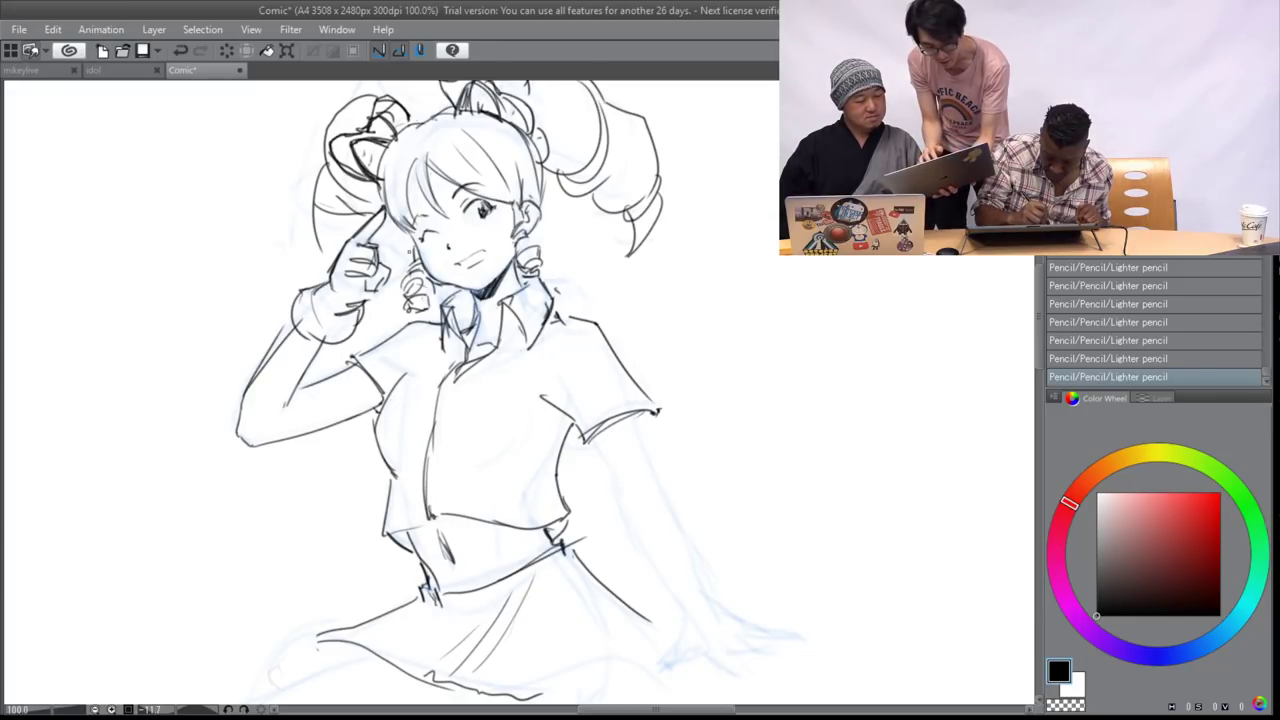
- Add curls to the pigtail behind the raised hand and reinforce the wrist cuff and forearm lines
{"action": "mouse_move", "coordinate": [319, 235]}
{"action": "left_mouse_down"}
{"action": "mouse_move", "coordinate": [385, 232]}
{"action": "mouse_move", "coordinate": [334, 280]}
{"action": "left_mouse_up"}
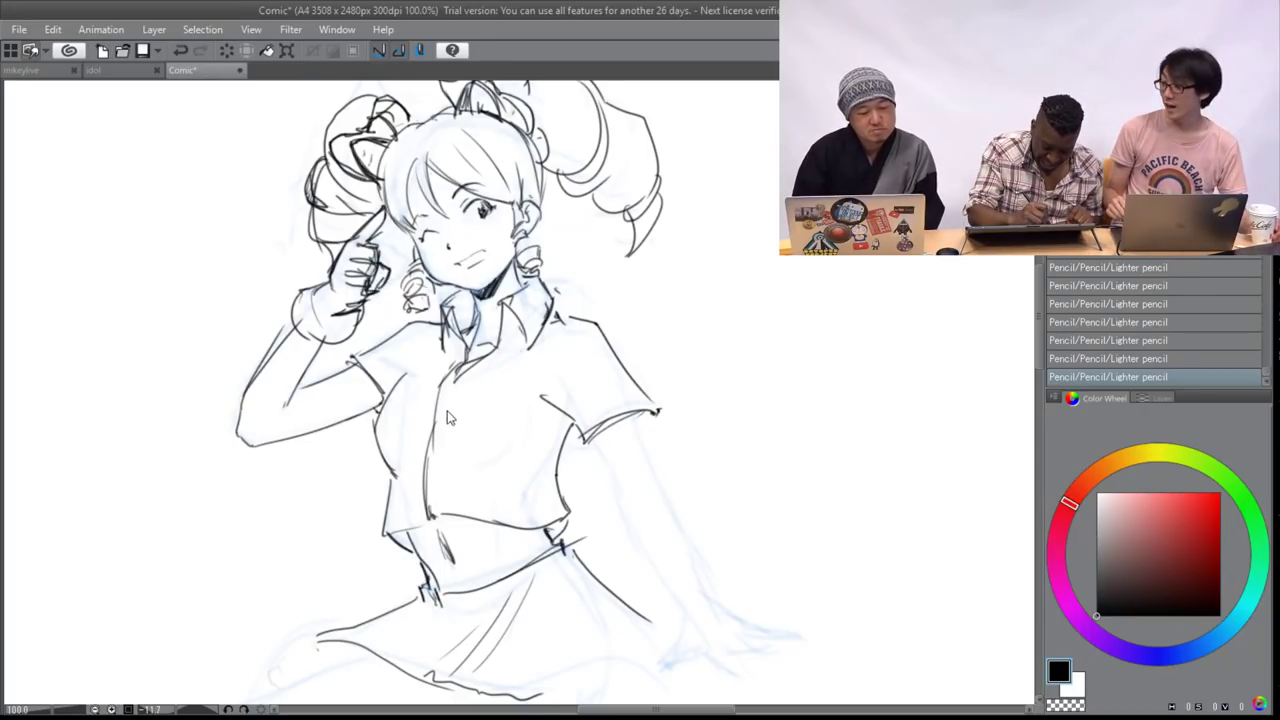
{"action": "mouse_move", "coordinate": [301, 291]}
{"action": "left_mouse_down"}
{"action": "mouse_move", "coordinate": [312, 343]}
{"action": "mouse_move", "coordinate": [356, 342]}
{"action": "mouse_move", "coordinate": [262, 366]}
{"action": "mouse_move", "coordinate": [289, 405]}
{"action": "left_mouse_up"}
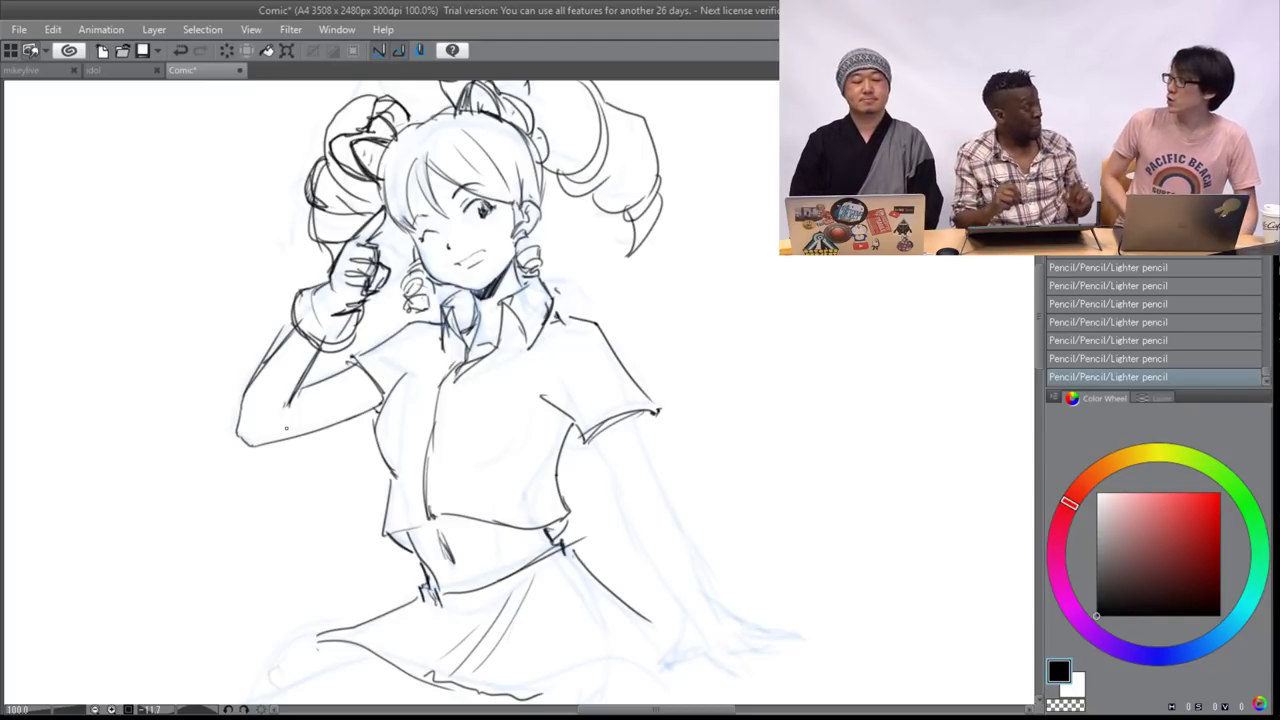
- Undo the last stroke, shade the fold under the lowered arm's sleeve, add a chest fold and thicken the shirt's front opening
{"action": "key", "text": "ctrl+@"}
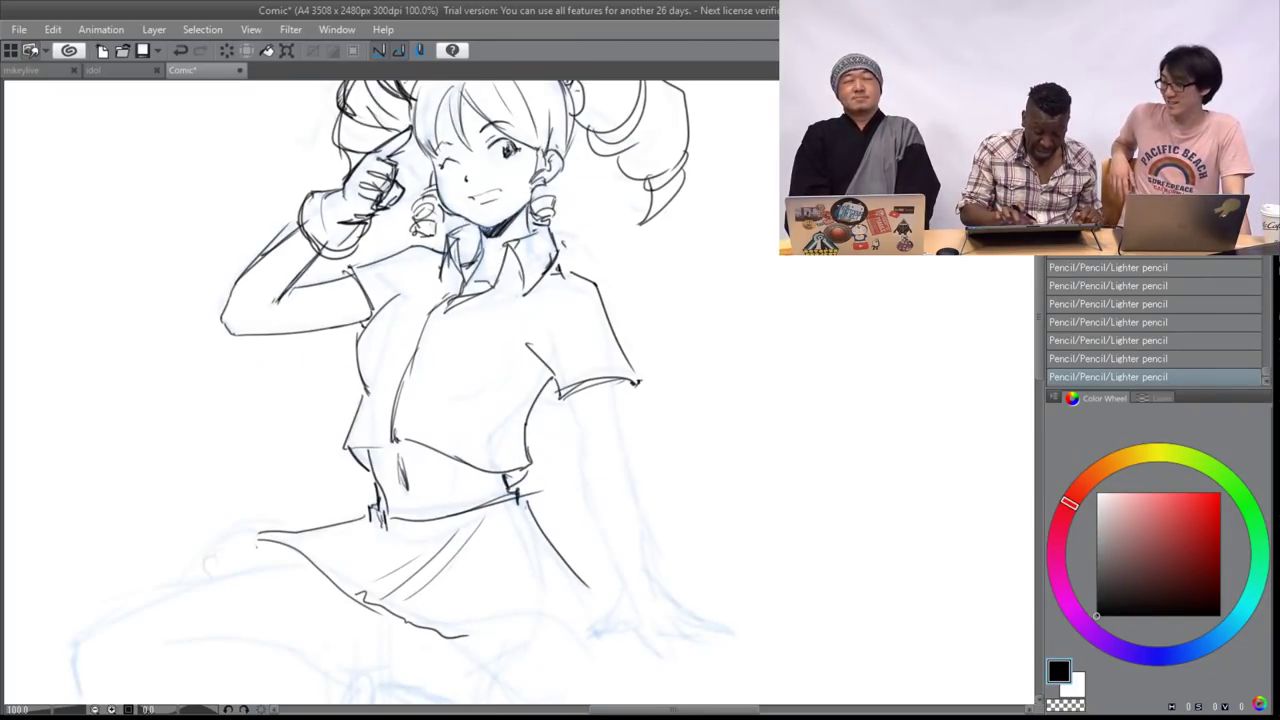
{"action": "mouse_move", "coordinate": [397, 154]}
{"action": "left_mouse_down"}
{"action": "mouse_move", "coordinate": [418, 138]}
{"action": "mouse_move", "coordinate": [329, 61]}
{"action": "left_mouse_up"}
{"action": "key", "text": "ctrl+z"}
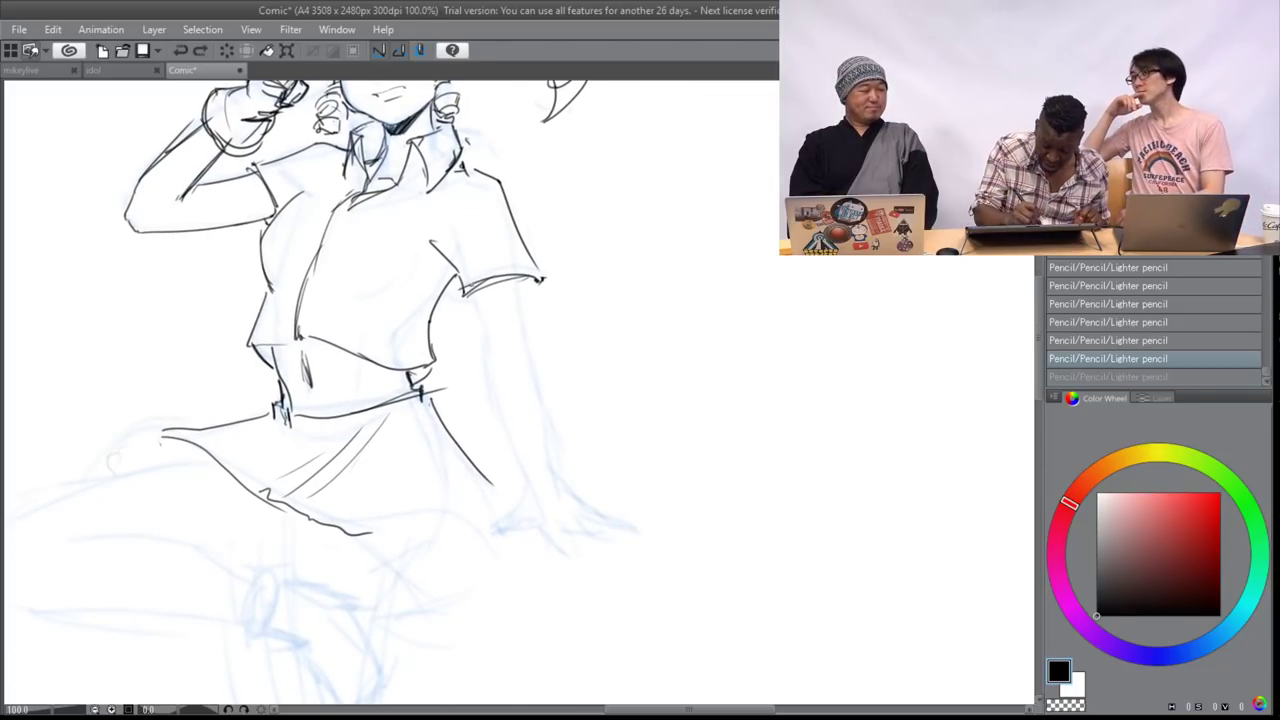
{"action": "left_click_drag", "start_coordinate": [458, 268], "coordinate": [439, 295]}
{"action": "left_click_drag", "start_coordinate": [417, 246], "coordinate": [392, 291]}
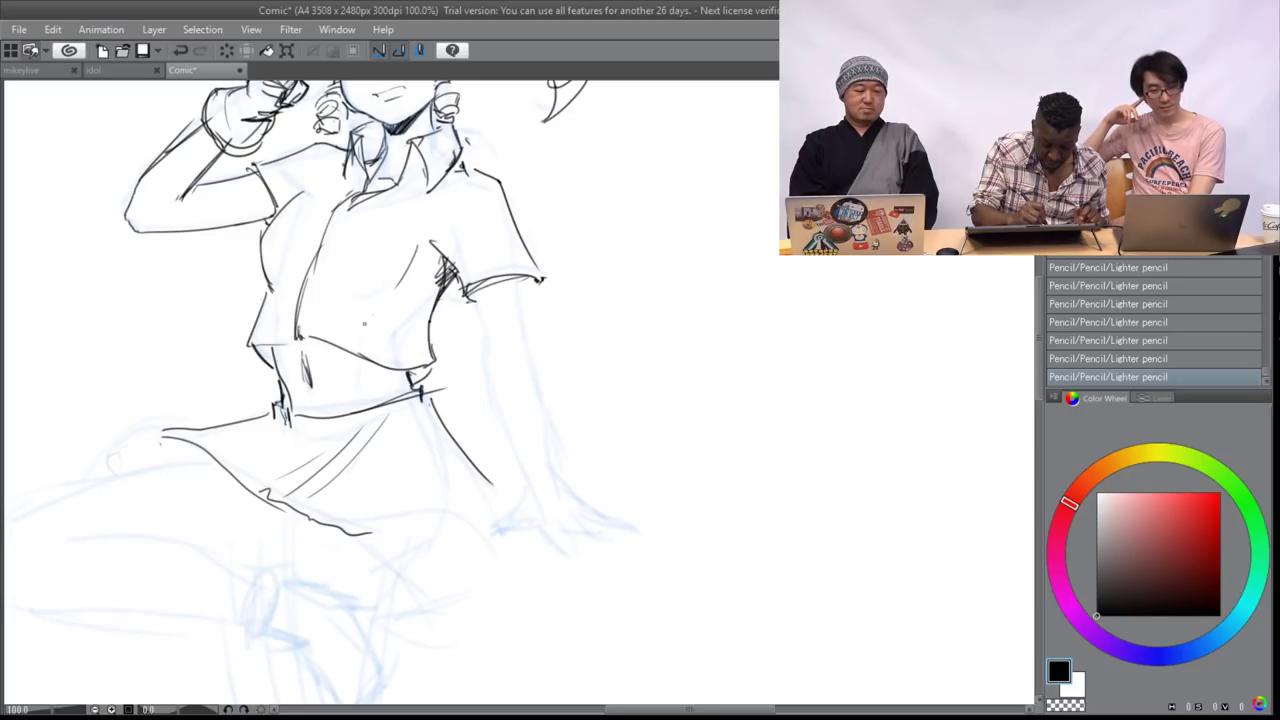
{"action": "left_click_drag", "start_coordinate": [326, 242], "coordinate": [300, 332]}
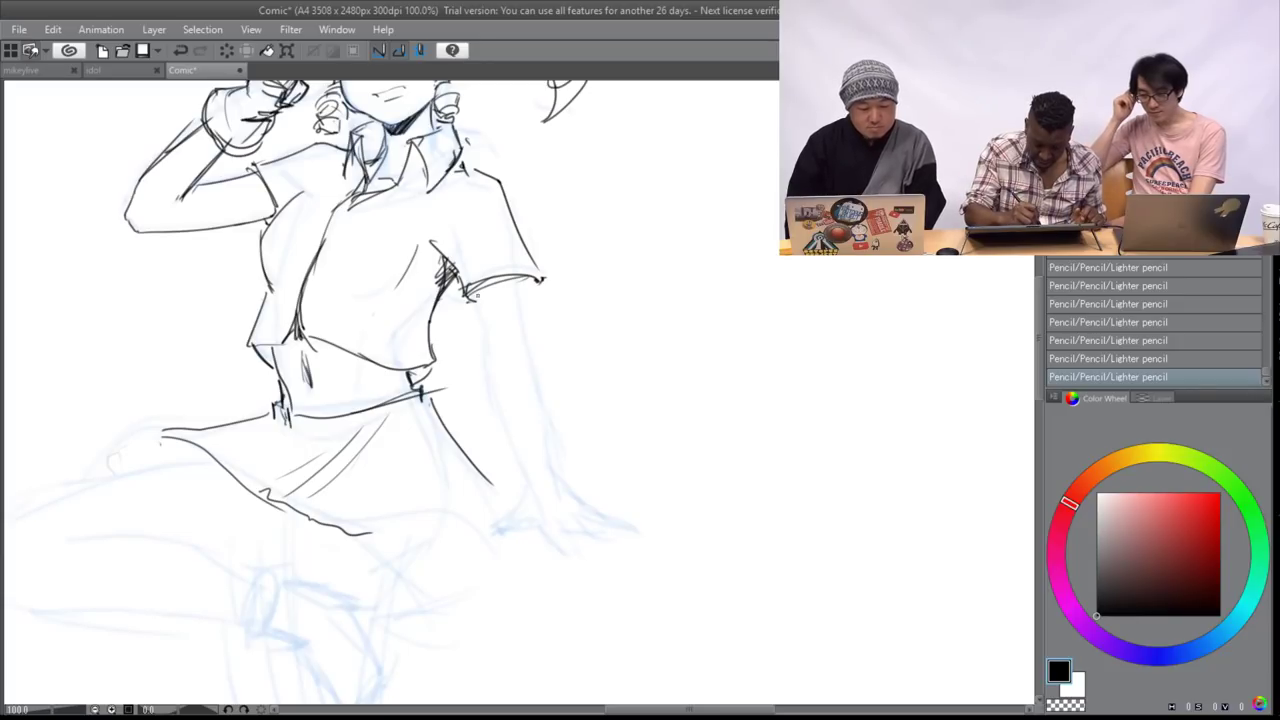
{"action": "left_click_drag", "start_coordinate": [478, 292], "coordinate": [490, 346]}
{"action": "left_click_drag", "start_coordinate": [519, 278], "coordinate": [531, 344]}
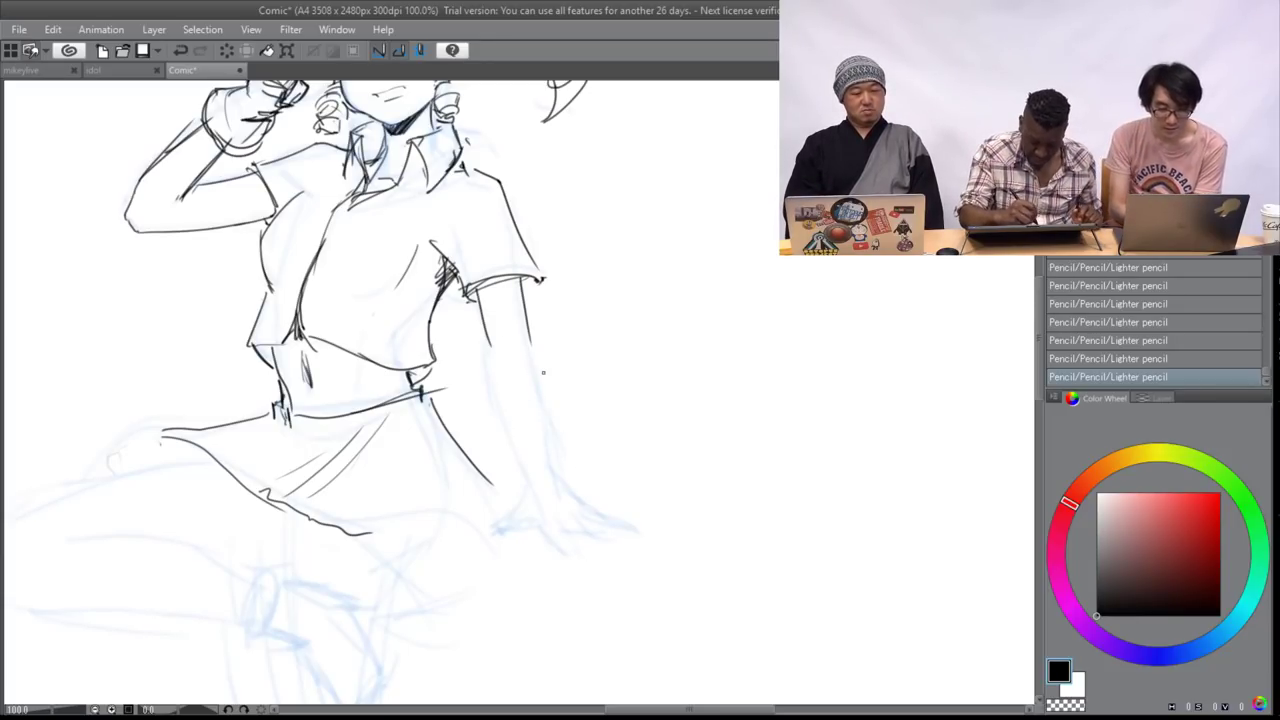
{"action": "key", "text": "ctrl+z"}
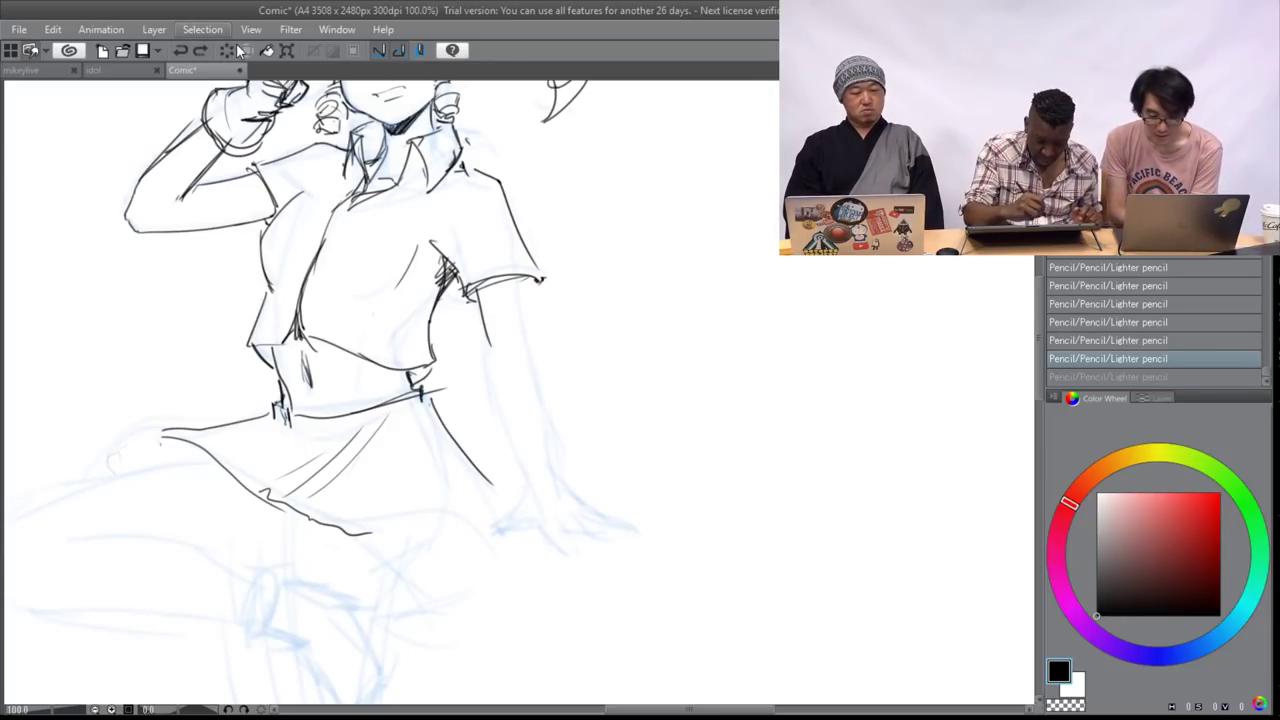
{"action": "key", "text": "ctrl+z"}
- Draw both sides of the lowered arm from the sleeve to the wrist, with the cuff and the hand's first edges
{"action": "left_click_drag", "start_coordinate": [478, 291], "coordinate": [489, 338]}
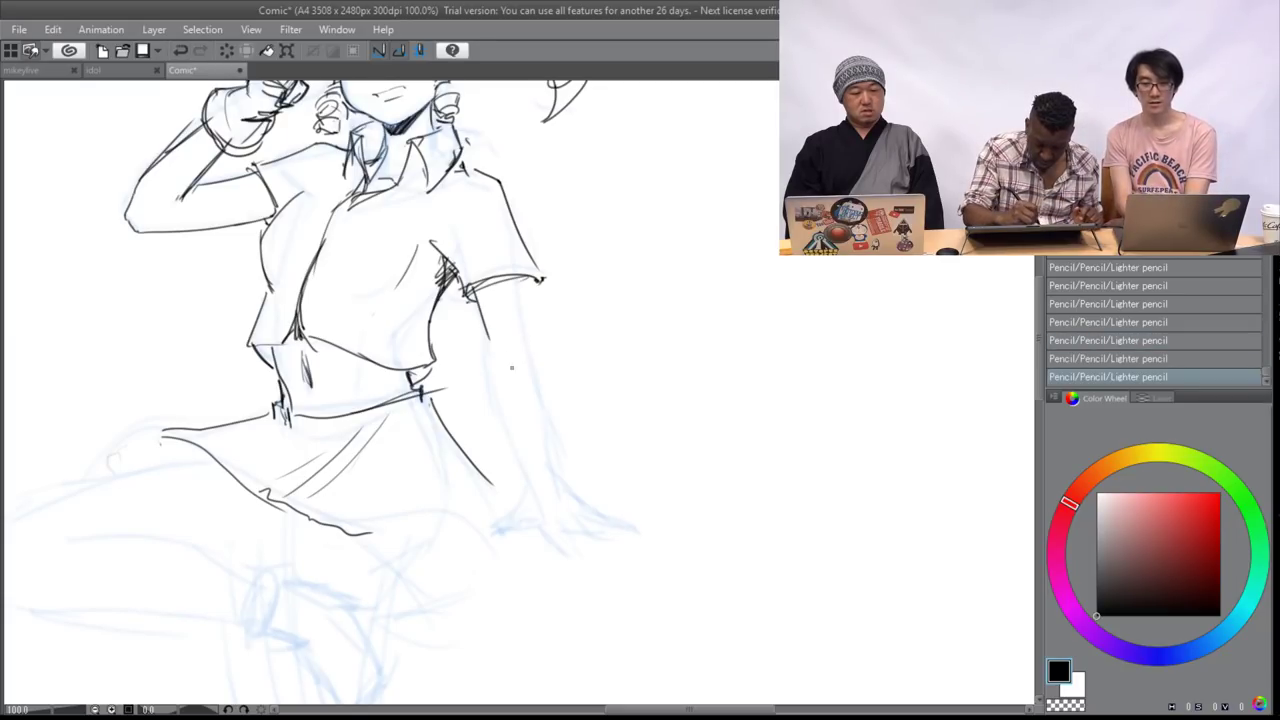
{"action": "mouse_move", "coordinate": [517, 282]}
{"action": "left_mouse_down"}
{"action": "mouse_move", "coordinate": [534, 366]}
{"action": "mouse_move", "coordinate": [506, 444]}
{"action": "mouse_move", "coordinate": [540, 528]}
{"action": "left_mouse_up"}
{"action": "mouse_move", "coordinate": [534, 366]}
{"action": "left_mouse_down"}
{"action": "mouse_move", "coordinate": [557, 462]}
{"action": "mouse_move", "coordinate": [570, 438]}
{"action": "mouse_move", "coordinate": [505, 521]}
{"action": "left_mouse_up"}
{"action": "left_click_drag", "start_coordinate": [556, 441], "coordinate": [569, 487]}
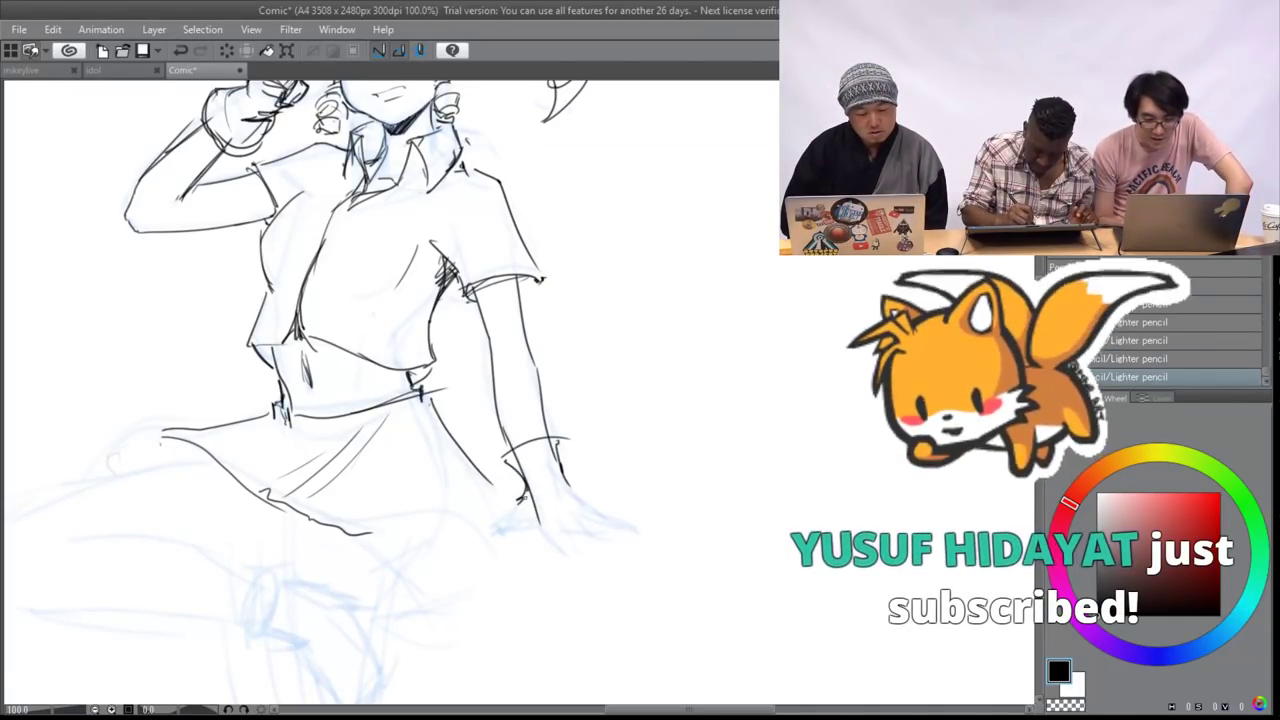
- Draw a microphone in the raised hand with a solid black handle and shaded head, and darken the hand's outline
{"action": "mouse_move", "coordinate": [508, 518]}
{"action": "left_mouse_down"}
{"action": "mouse_move", "coordinate": [492, 532]}
{"action": "mouse_move", "coordinate": [613, 690]}
{"action": "left_mouse_up"}
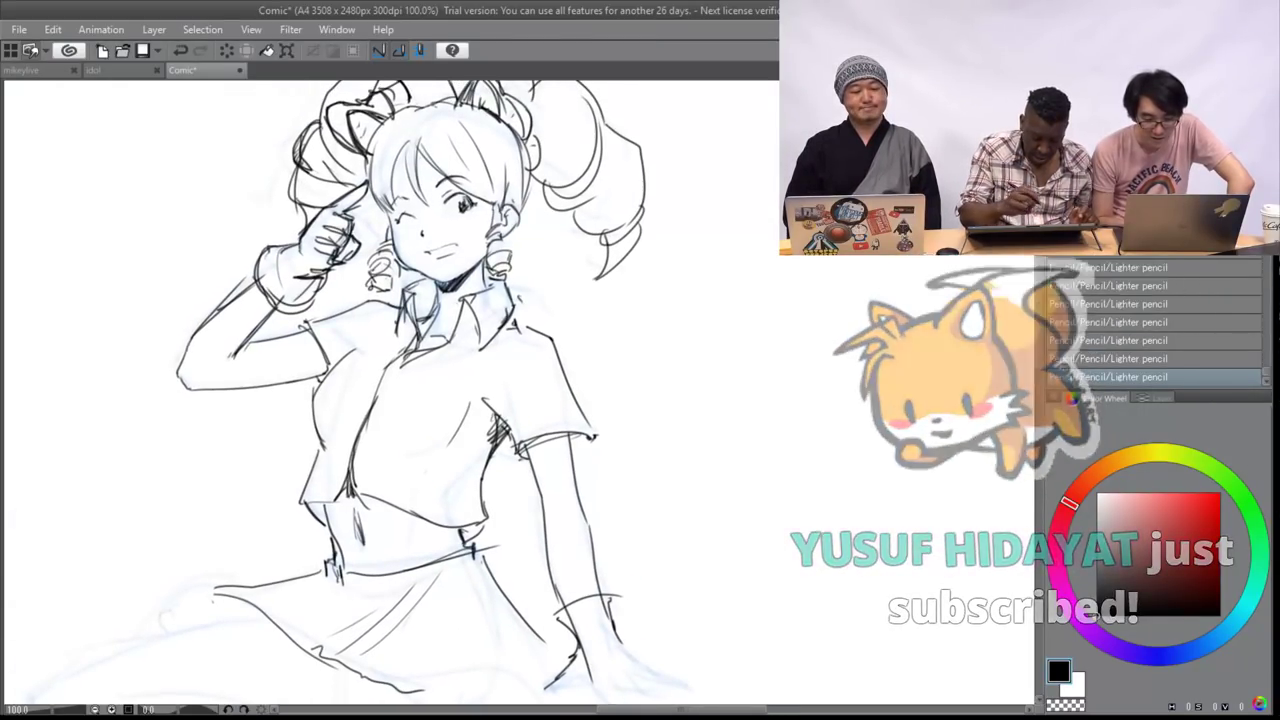
{"action": "mouse_move", "coordinate": [333, 259]}
{"action": "left_mouse_down"}
{"action": "mouse_move", "coordinate": [299, 278]}
{"action": "mouse_move", "coordinate": [312, 284]}
{"action": "mouse_move", "coordinate": [302, 275]}
{"action": "left_mouse_up"}
{"action": "key", "text": "p"}
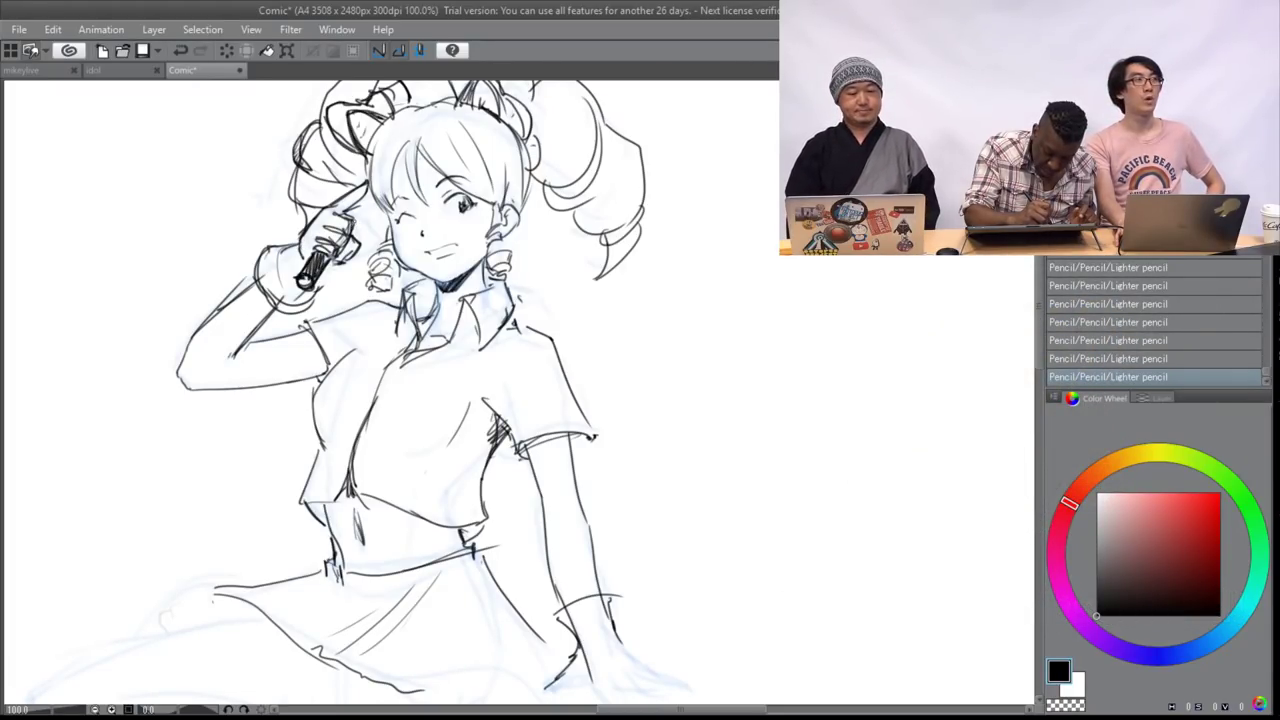
{"action": "left_click_drag", "start_coordinate": [352, 224], "coordinate": [370, 192]}
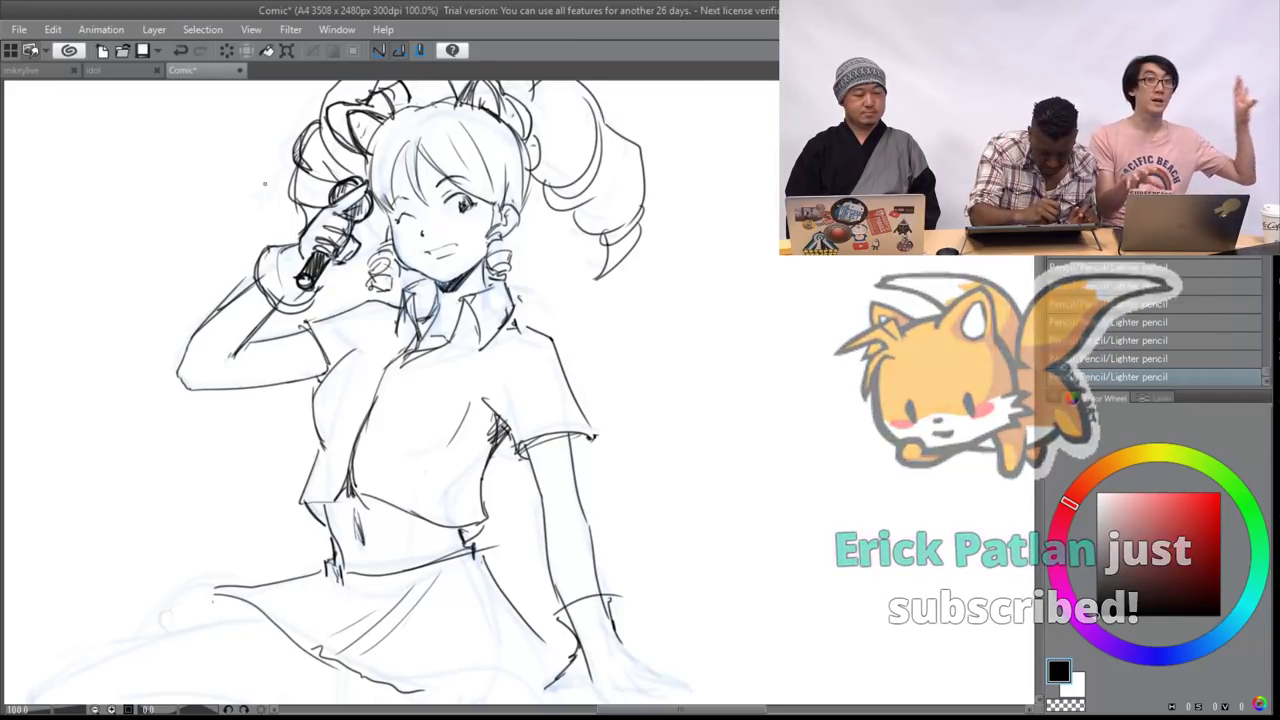
{"action": "left_click_drag", "start_coordinate": [314, 216], "coordinate": [299, 258]}
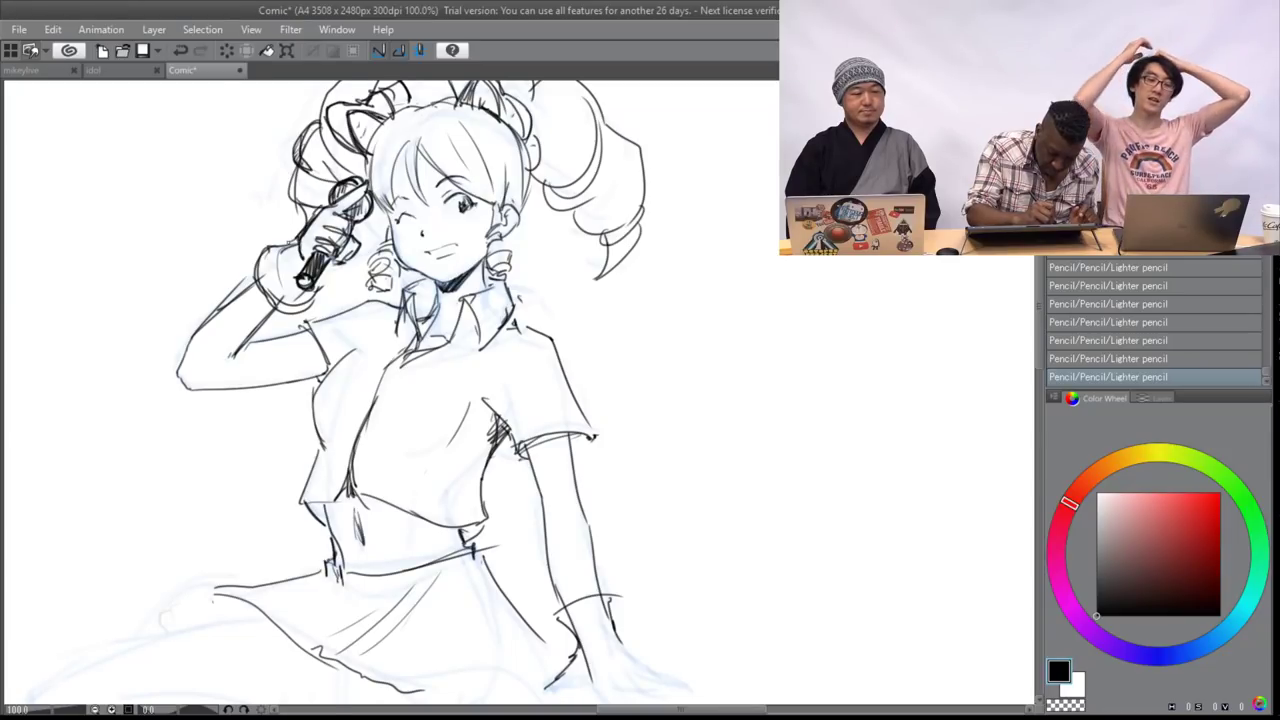
- Reinforce the outlines of the raised arm's elbow, the shirt collar and the near shoulder's sleeve edge
{"action": "left_click_drag", "start_coordinate": [187, 349], "coordinate": [179, 382]}
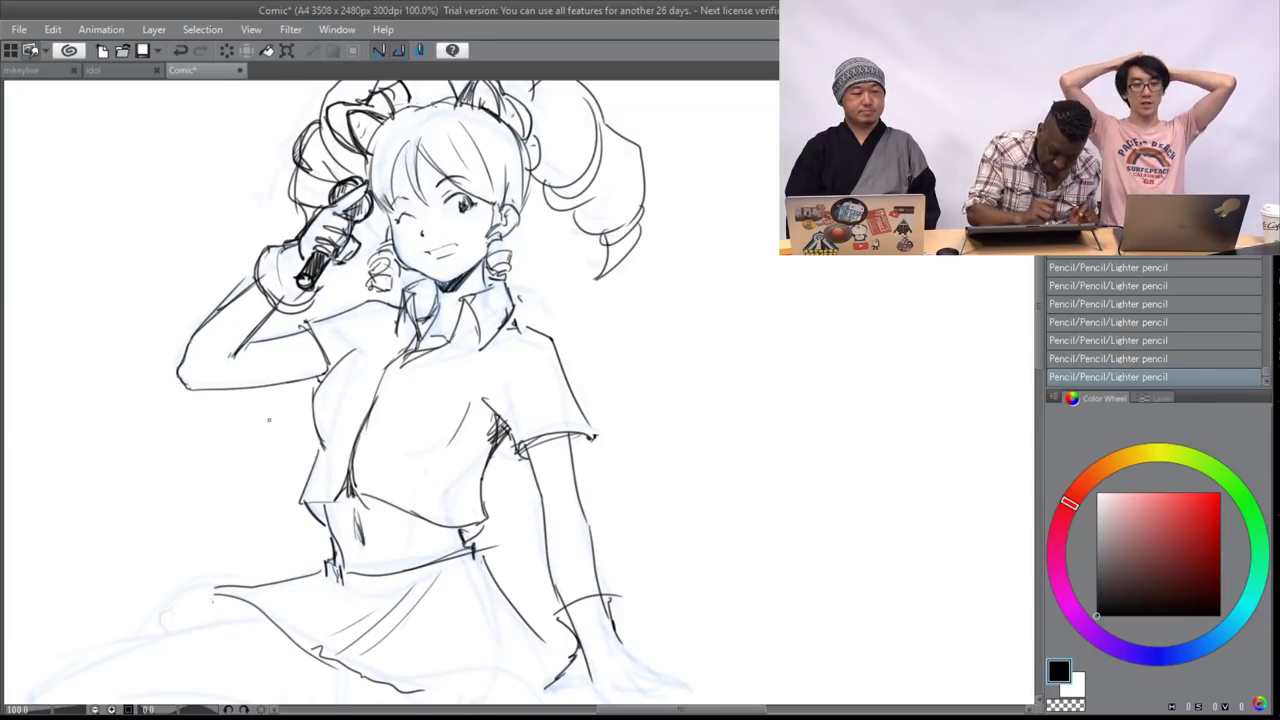
{"action": "left_click_drag", "start_coordinate": [407, 289], "coordinate": [433, 276]}
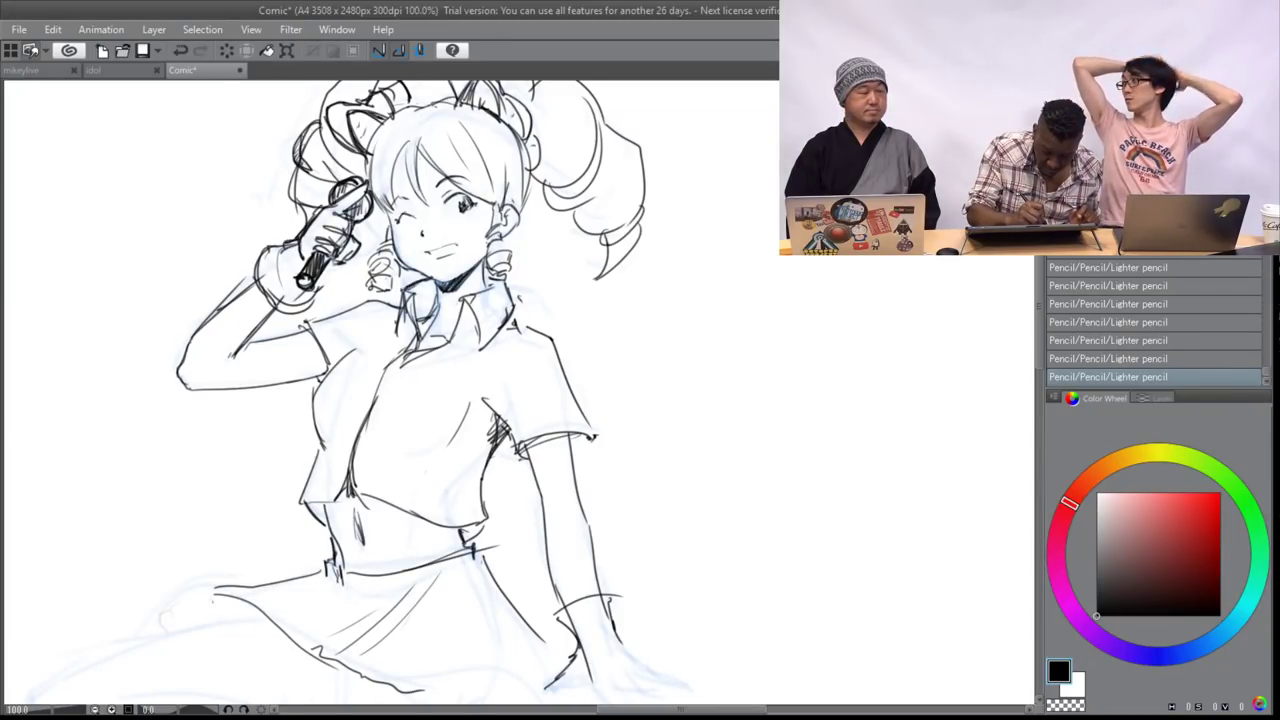
{"action": "left_click_drag", "start_coordinate": [379, 302], "coordinate": [404, 310]}
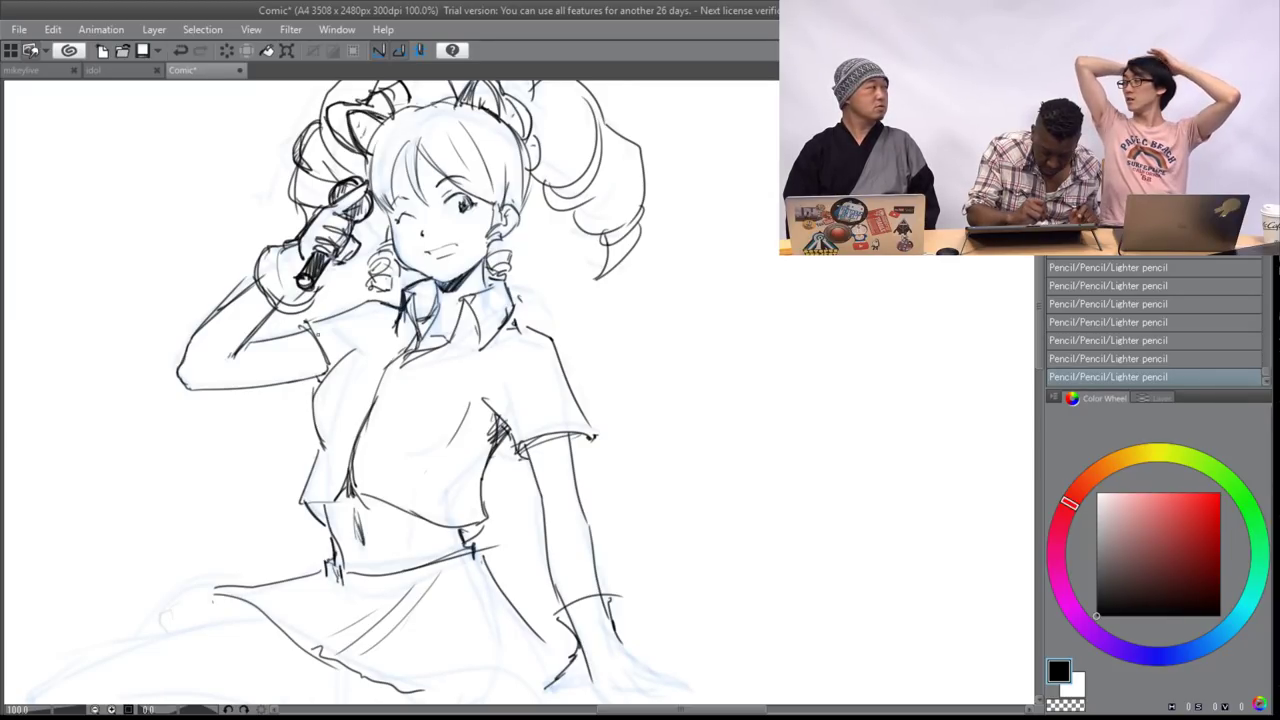
{"action": "left_click_drag", "start_coordinate": [303, 327], "coordinate": [345, 311]}
- Thicken the shirt's side contour and shade the gaps beneath its hem on both sides of the waist
{"action": "mouse_move", "coordinate": [315, 381]}
{"action": "left_mouse_down"}
{"action": "mouse_move", "coordinate": [328, 377]}
{"action": "mouse_move", "coordinate": [324, 446]}
{"action": "mouse_move", "coordinate": [302, 500]}
{"action": "mouse_move", "coordinate": [326, 524]}
{"action": "left_mouse_up"}
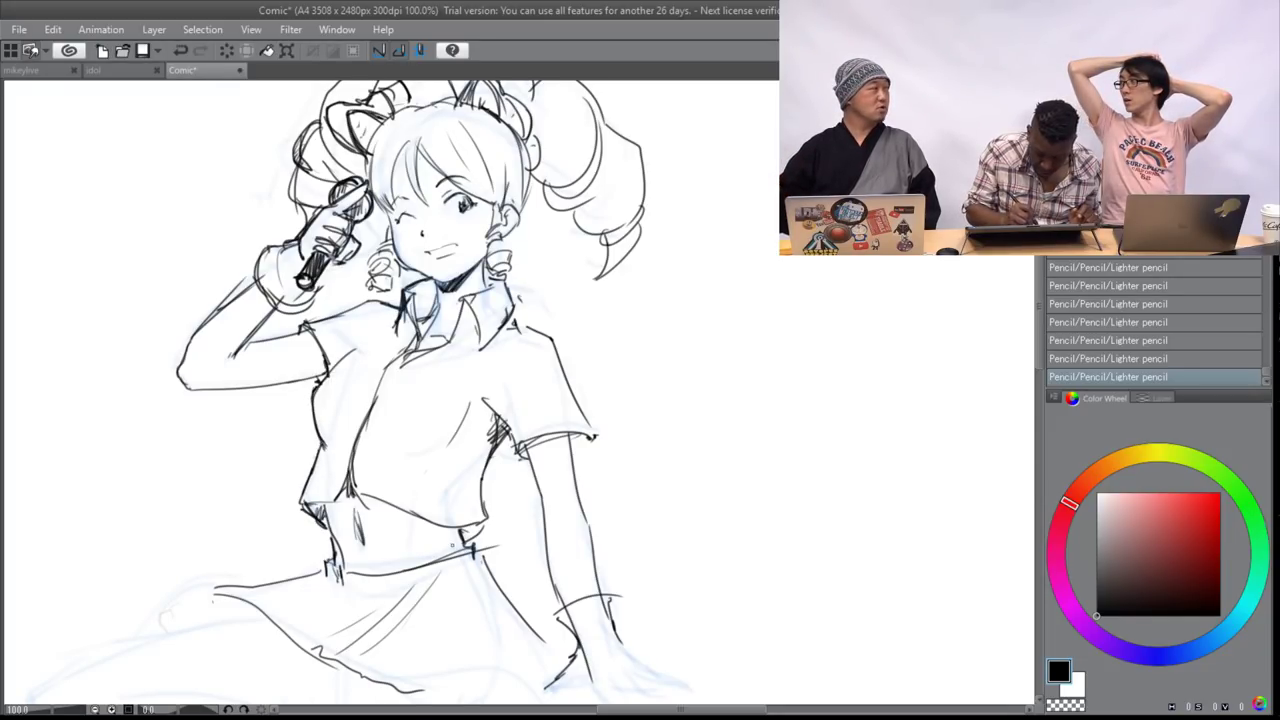
{"action": "left_click_drag", "start_coordinate": [472, 528], "coordinate": [460, 539]}
{"action": "left_click_drag", "start_coordinate": [481, 526], "coordinate": [465, 546]}
{"action": "left_click_drag", "start_coordinate": [481, 486], "coordinate": [487, 524]}
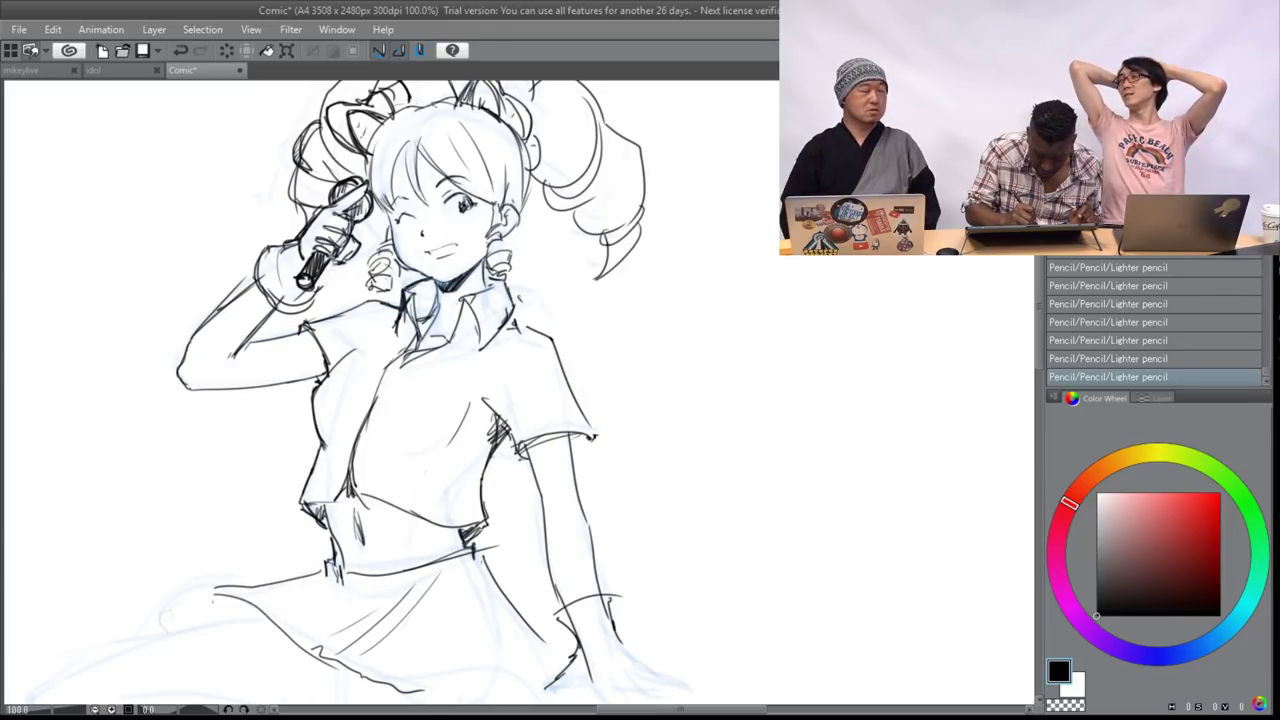
- Redraw the skirt's folded hem edge over the raised thigh and draw the thigh's upper contour down to the knee
{"action": "mouse_move", "coordinate": [382, 596]}
{"action": "left_mouse_down"}
{"action": "mouse_move", "coordinate": [1261, 364]}
{"action": "mouse_move", "coordinate": [1009, 524]}
{"action": "mouse_move", "coordinate": [458, 508]}
{"action": "mouse_move", "coordinate": [628, 364]}
{"action": "mouse_move", "coordinate": [636, 340]}
{"action": "left_mouse_up"}
{"action": "left_click_drag", "start_coordinate": [382, 367], "coordinate": [430, 366]}
{"action": "mouse_move", "coordinate": [293, 357]}
{"action": "left_mouse_down"}
{"action": "mouse_move", "coordinate": [280, 396]}
{"action": "mouse_move", "coordinate": [336, 381]}
{"action": "left_mouse_up"}
{"action": "left_click_drag", "start_coordinate": [502, 505], "coordinate": [665, 285]}
{"action": "mouse_move", "coordinate": [521, 310]}
{"action": "left_mouse_down"}
{"action": "mouse_move", "coordinate": [397, 537]}
{"action": "mouse_move", "coordinate": [393, 517]}
{"action": "mouse_move", "coordinate": [405, 511]}
{"action": "mouse_move", "coordinate": [401, 532]}
{"action": "mouse_move", "coordinate": [428, 550]}
{"action": "left_mouse_up"}
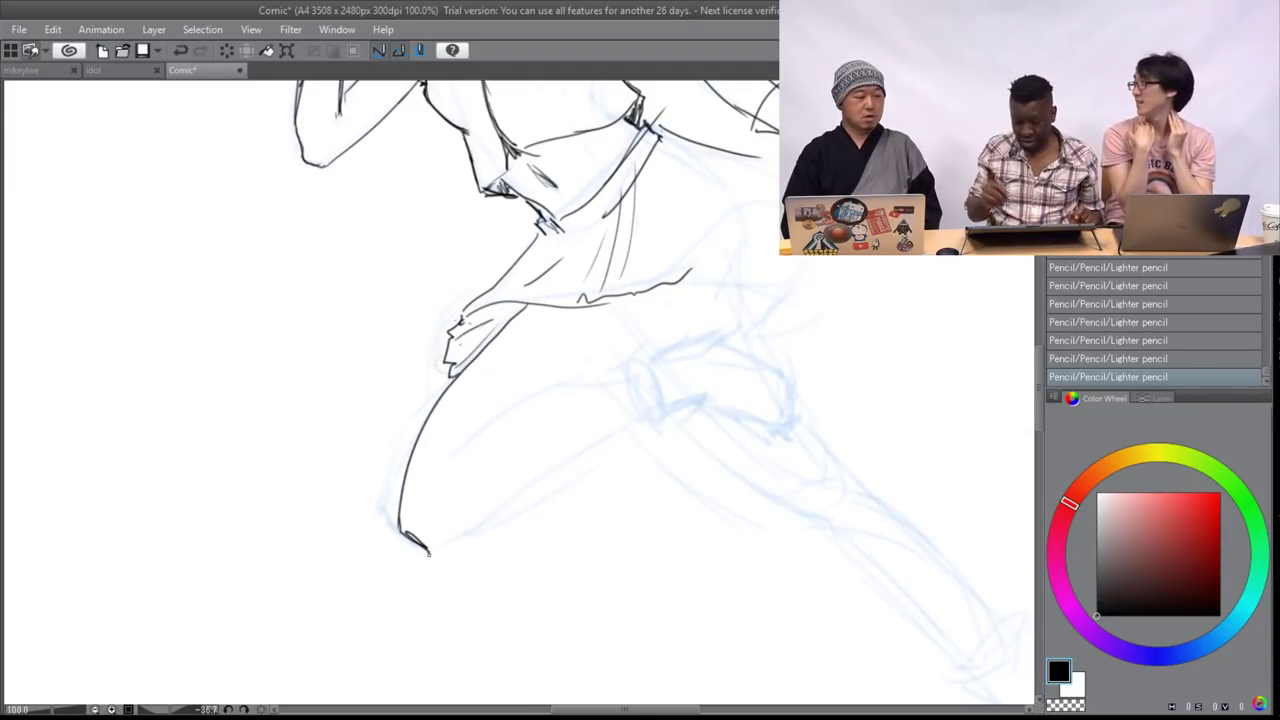
- Undo the stray knee strokes, then draw the bent leg's knee, shin and calf lines down to the ankle
{"action": "mouse_move", "coordinate": [428, 552]}
{"action": "left_mouse_down"}
{"action": "mouse_move", "coordinate": [423, 300]}
{"action": "mouse_move", "coordinate": [534, 208]}
{"action": "mouse_move", "coordinate": [397, 208]}
{"action": "mouse_move", "coordinate": [465, 158]}
{"action": "left_mouse_up"}
{"action": "key", "text": "ctrl+z"}
{"action": "left_click", "coordinate": [465, 156]}
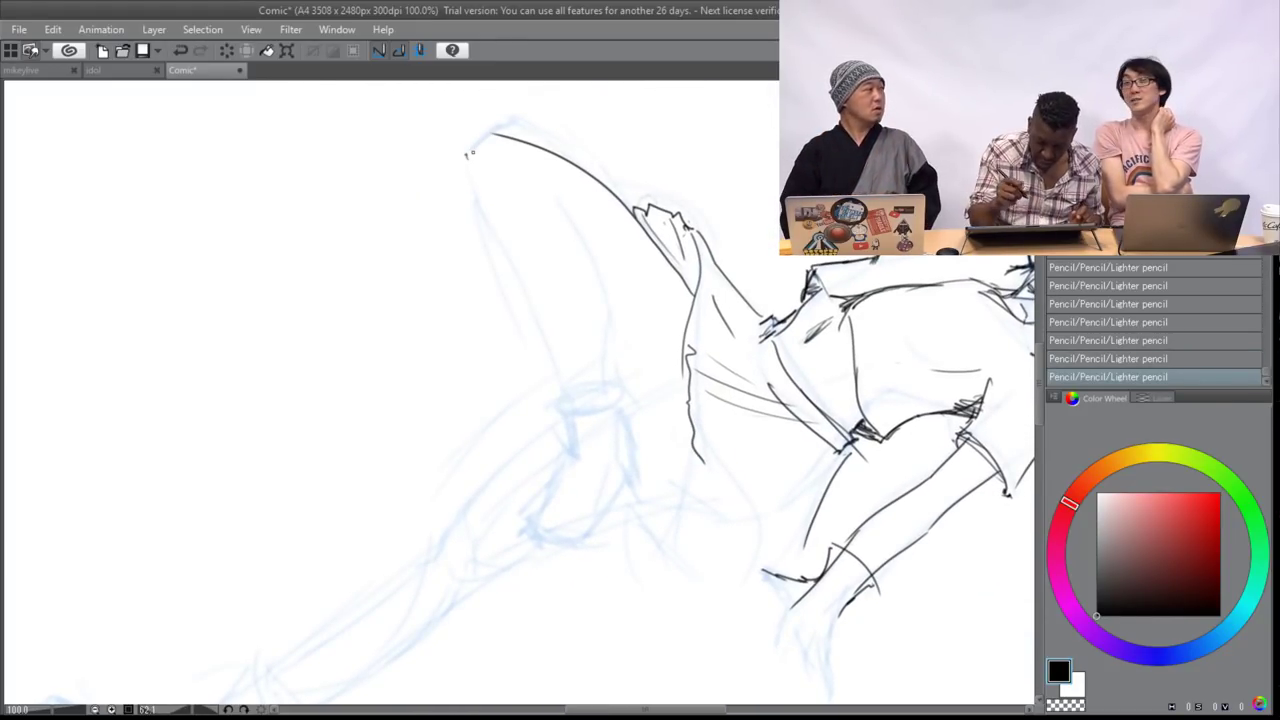
{"action": "left_click", "coordinate": [180, 50]}
{"action": "mouse_move", "coordinate": [492, 133]}
{"action": "left_mouse_down"}
{"action": "mouse_move", "coordinate": [466, 158]}
{"action": "mouse_move", "coordinate": [478, 207]}
{"action": "mouse_move", "coordinate": [566, 400]}
{"action": "left_mouse_up"}
{"action": "mouse_move", "coordinate": [552, 183]}
{"action": "left_mouse_down"}
{"action": "mouse_move", "coordinate": [576, 212]}
{"action": "mouse_move", "coordinate": [606, 401]}
{"action": "mouse_move", "coordinate": [615, 378]}
{"action": "mouse_move", "coordinate": [569, 432]}
{"action": "left_mouse_up"}
- Draw the cuff around the bent leg's ankle and outline the shoe with its toe, sole and heel
{"action": "left_click_drag", "start_coordinate": [610, 366], "coordinate": [624, 396]}
{"action": "mouse_move", "coordinate": [568, 430]}
{"action": "left_mouse_down"}
{"action": "mouse_move", "coordinate": [592, 440]}
{"action": "mouse_move", "coordinate": [542, 542]}
{"action": "mouse_move", "coordinate": [613, 552]}
{"action": "mouse_move", "coordinate": [632, 484]}
{"action": "left_mouse_up"}
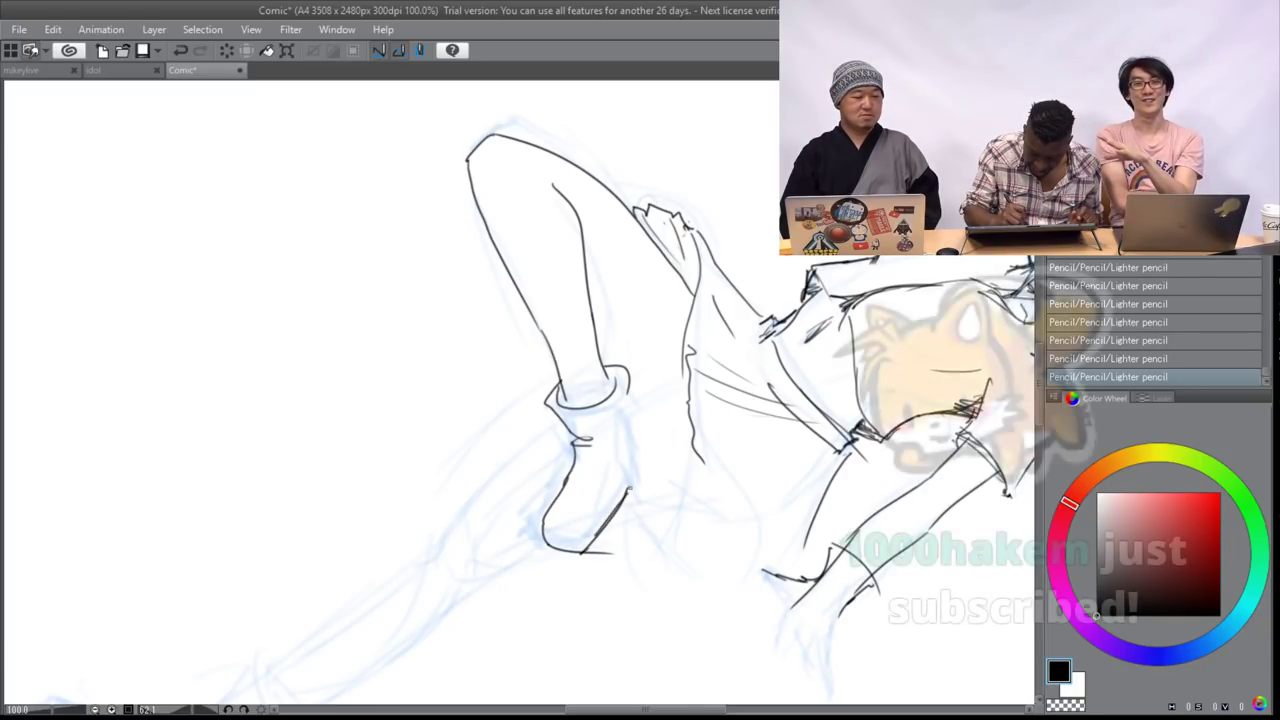
{"action": "mouse_move", "coordinate": [628, 395]}
{"action": "left_mouse_down"}
{"action": "mouse_move", "coordinate": [647, 472]}
{"action": "mouse_move", "coordinate": [627, 503]}
{"action": "left_mouse_up"}
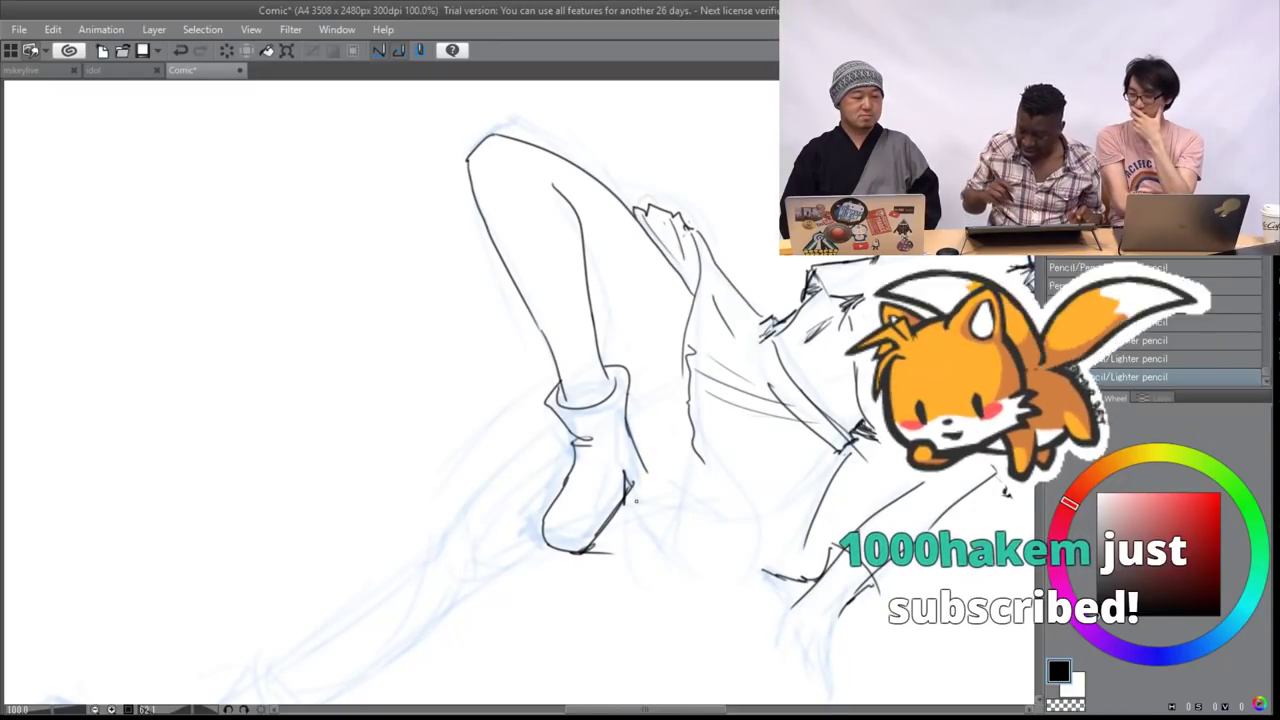
{"action": "mouse_move", "coordinate": [630, 434]}
{"action": "left_mouse_down"}
{"action": "mouse_move", "coordinate": [642, 476]}
{"action": "mouse_move", "coordinate": [630, 493]}
{"action": "left_mouse_up"}
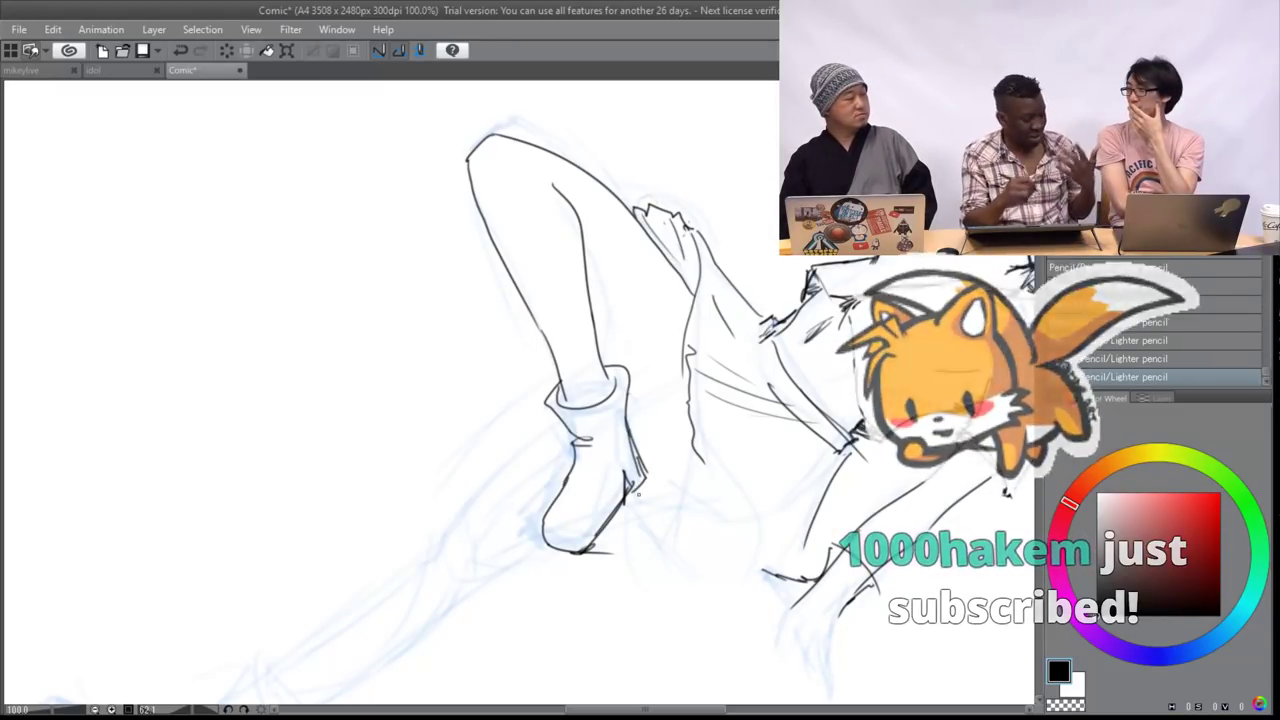
- Add fold lines below the ankle cuff, thicken its outer edge and shade inside its opening
{"action": "left_click_drag", "start_coordinate": [598, 438], "coordinate": [613, 436]}
{"action": "left_click_drag", "start_coordinate": [547, 405], "coordinate": [565, 431]}
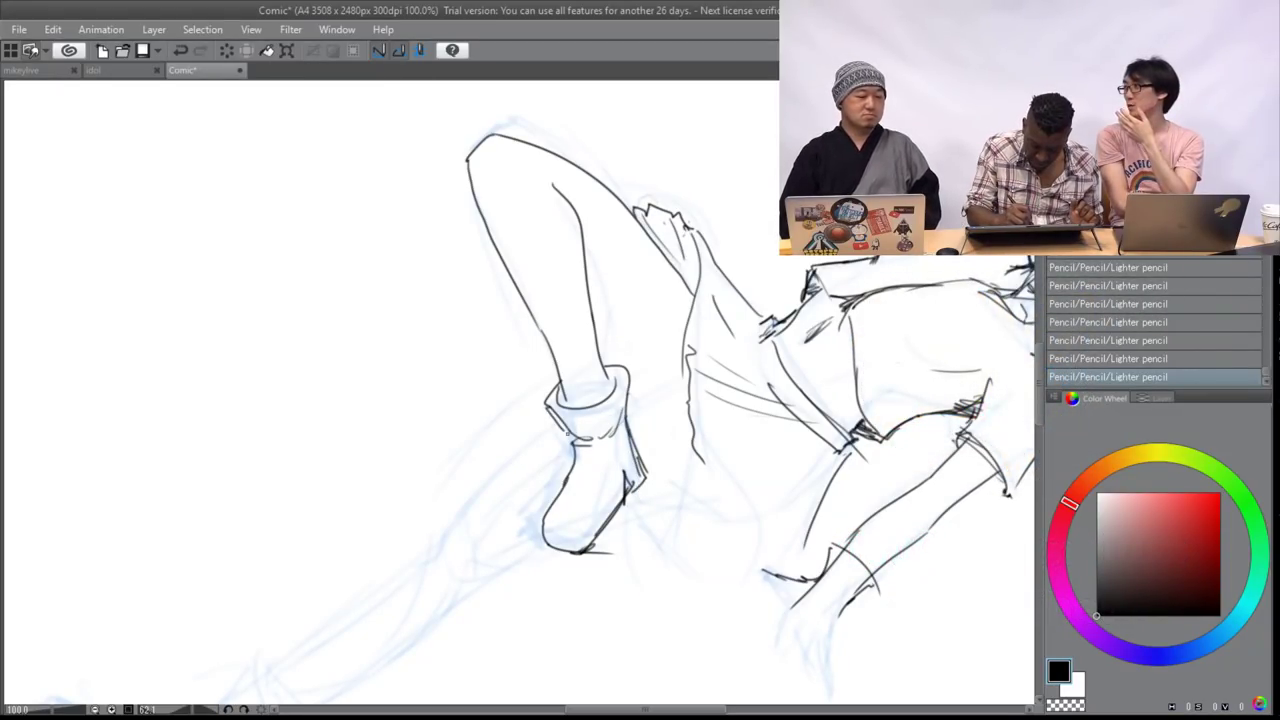
{"action": "left_click_drag", "start_coordinate": [603, 368], "coordinate": [613, 394]}
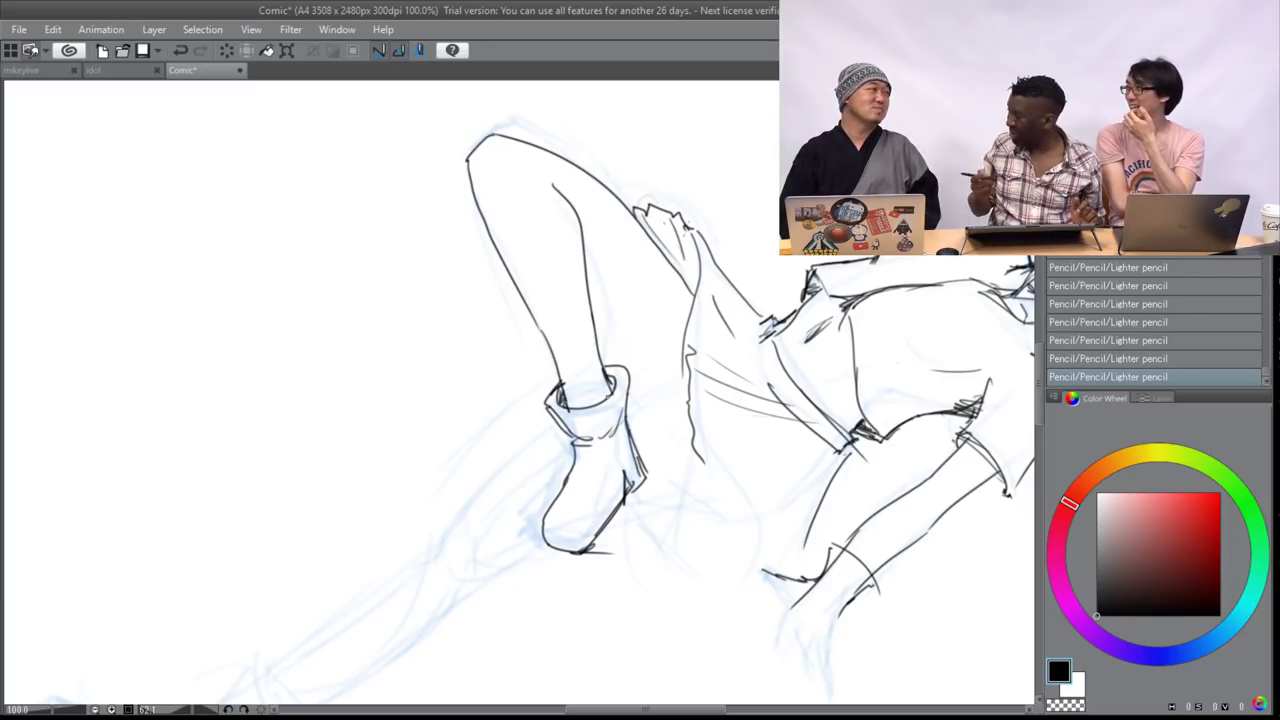
{"action": "left_click_drag", "start_coordinate": [626, 490], "coordinate": [584, 546]}
{"action": "mouse_move", "coordinate": [571, 475]}
{"action": "left_mouse_down"}
{"action": "mouse_move", "coordinate": [551, 516]}
{"action": "mouse_move", "coordinate": [578, 554]}
{"action": "left_mouse_up"}
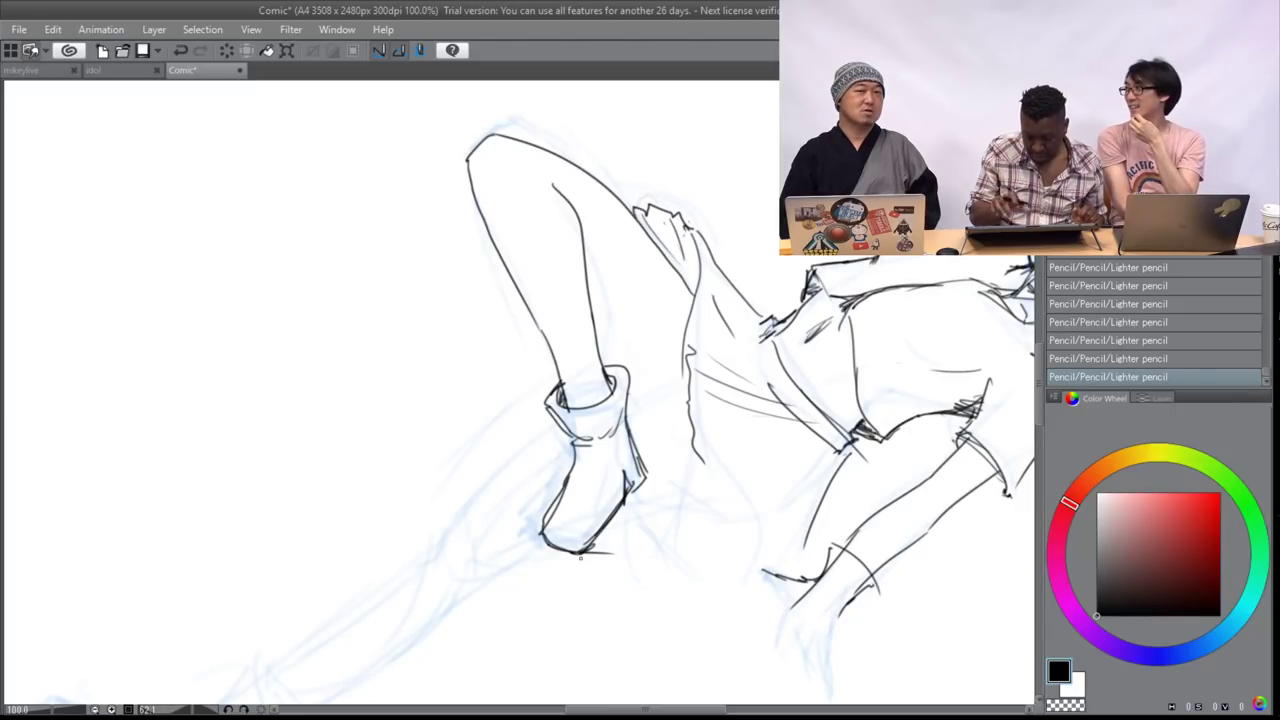
{"action": "key", "text": "asciicircum"}
{"action": "key", "text": "asciicircum"}
{"action": "key", "text": "asciicircum"}
{"action": "key", "text": "asciicircum"}
{"action": "key", "text": "ctrl+z"}
{"action": "key", "text": "ctrl+z"}
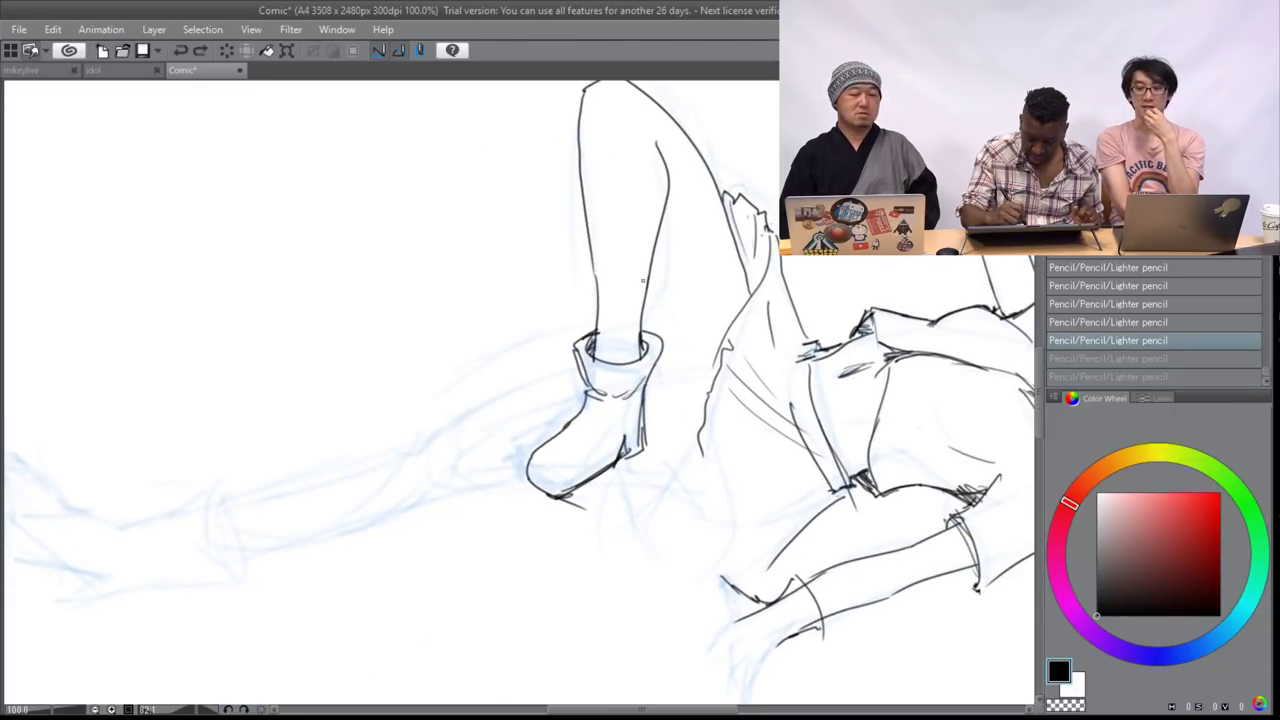
- Draw the raised thigh's underside line behind the shoe cuff up toward the skirt and erase the stray line beside it
{"action": "left_click_drag", "start_coordinate": [645, 270], "coordinate": [679, 367]}
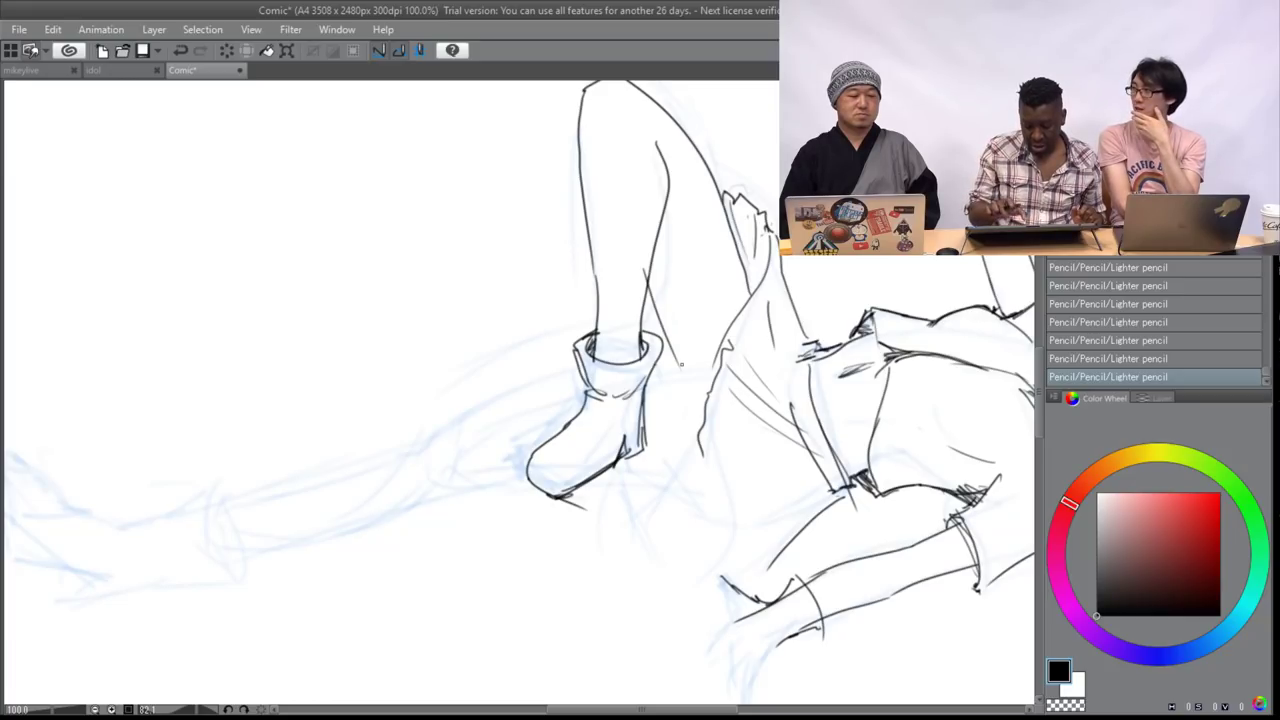
{"action": "key", "text": "minus"}
{"action": "key", "text": "minus"}
{"action": "key", "text": "minus"}
{"action": "key", "text": "minus"}
{"action": "key", "text": "minus"}
{"action": "key", "text": "minus"}
{"action": "key", "text": "minus"}
{"action": "key", "text": "minus"}
{"action": "key", "text": "minus"}
{"action": "key", "text": "minus"}
{"action": "key", "text": "minus"}
{"action": "key", "text": "minus"}
{"action": "key", "text": "minus"}
{"action": "key", "text": "minus"}
{"action": "key", "text": "minus"}
{"action": "key", "text": "minus"}
{"action": "key", "text": "minus"}
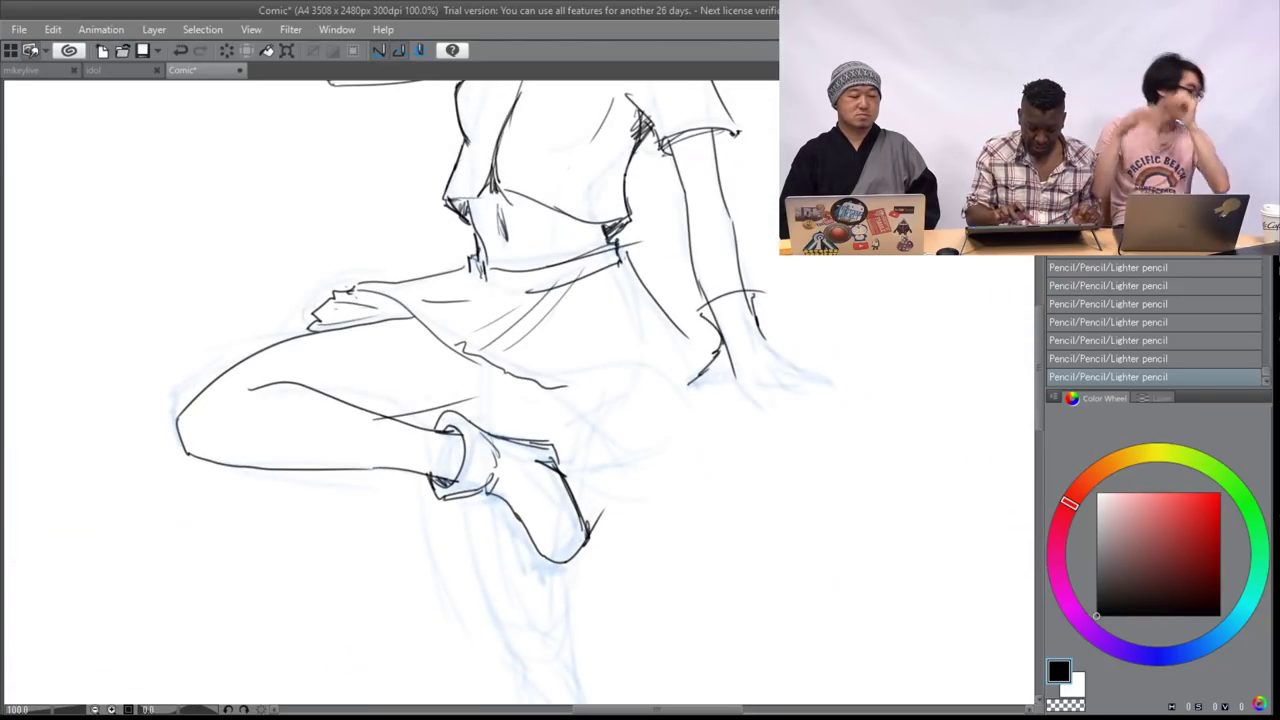
{"action": "key", "text": "minus"}
{"action": "key", "text": "minus"}
{"action": "key", "text": "minus"}
{"action": "key", "text": "minus"}
{"action": "scroll", "coordinate": [519, 392], "scroll_direction": "left", "scroll_amount": 3}
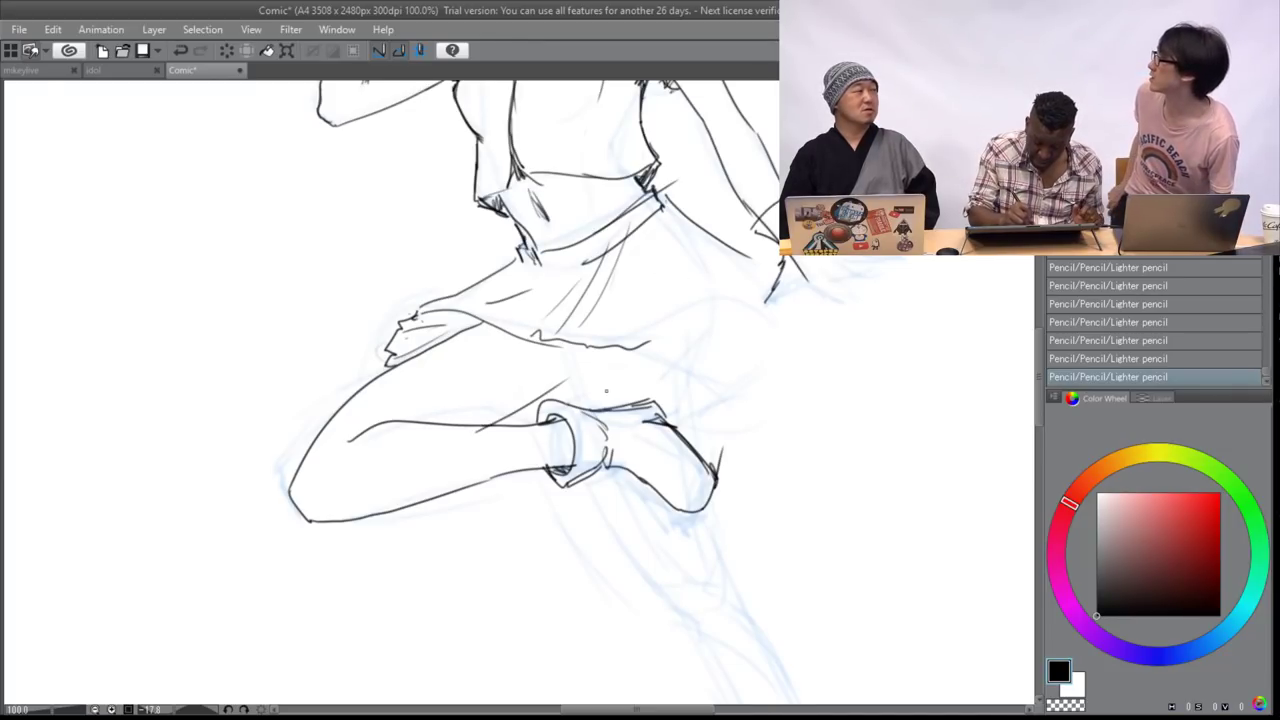
{"action": "left_click_drag", "start_coordinate": [578, 411], "coordinate": [697, 352]}
{"action": "key", "text": "e"}
{"action": "mouse_move", "coordinate": [667, 385]}
{"action": "left_mouse_down"}
{"action": "mouse_move", "coordinate": [702, 358]}
{"action": "mouse_move", "coordinate": [626, 392]}
{"action": "mouse_move", "coordinate": [518, 400]}
{"action": "mouse_move", "coordinate": [704, 338]}
{"action": "left_mouse_up"}
{"action": "key", "text": "p"}
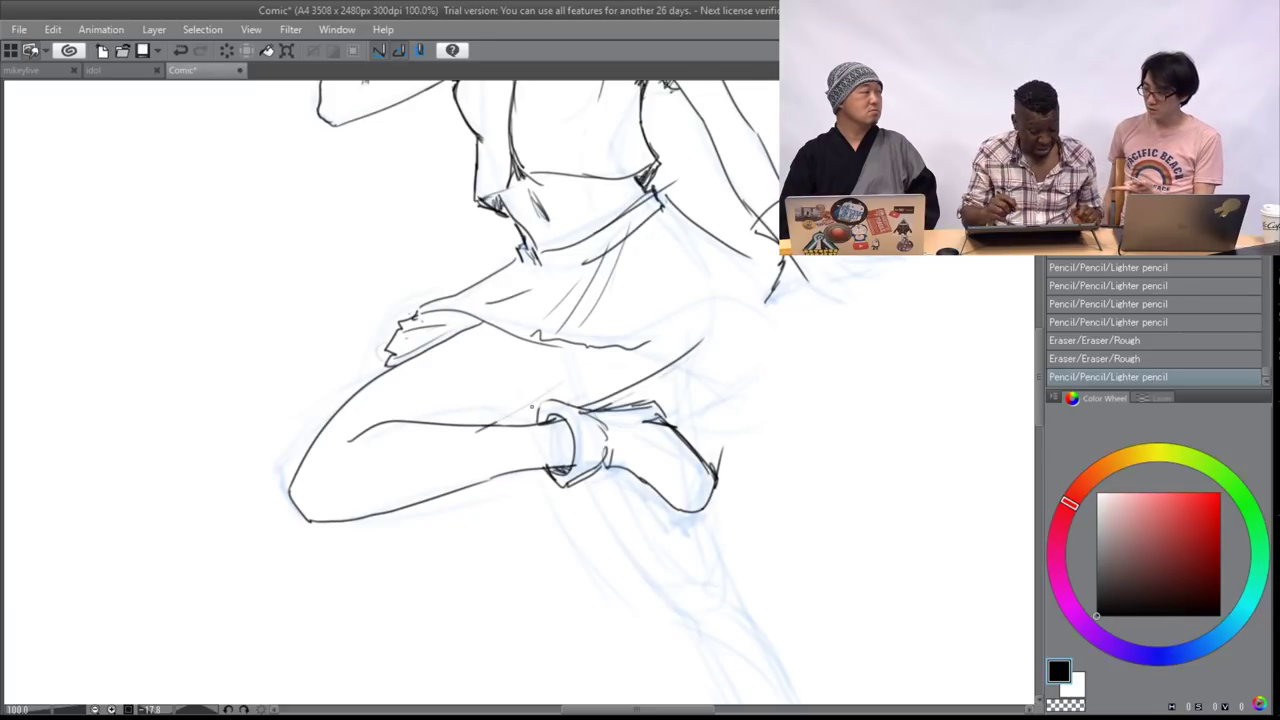
- Extend the skirt's hem past the raised thigh and darken the thigh's underside line above the shoe
{"action": "mouse_move", "coordinate": [625, 341]}
{"action": "left_mouse_down"}
{"action": "mouse_move", "coordinate": [680, 382]}
{"action": "mouse_move", "coordinate": [752, 379]}
{"action": "left_mouse_up"}
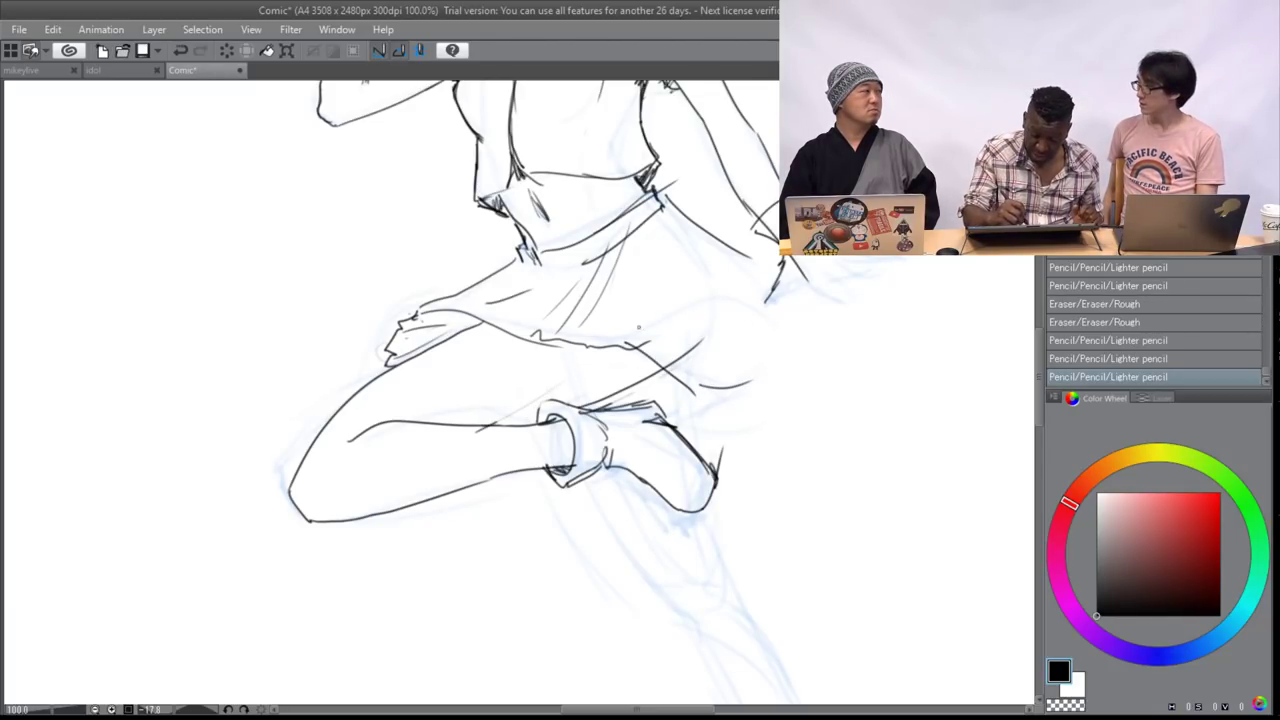
{"action": "left_click_drag", "start_coordinate": [582, 409], "coordinate": [650, 375]}
{"action": "left_click_drag", "start_coordinate": [602, 405], "coordinate": [662, 368]}
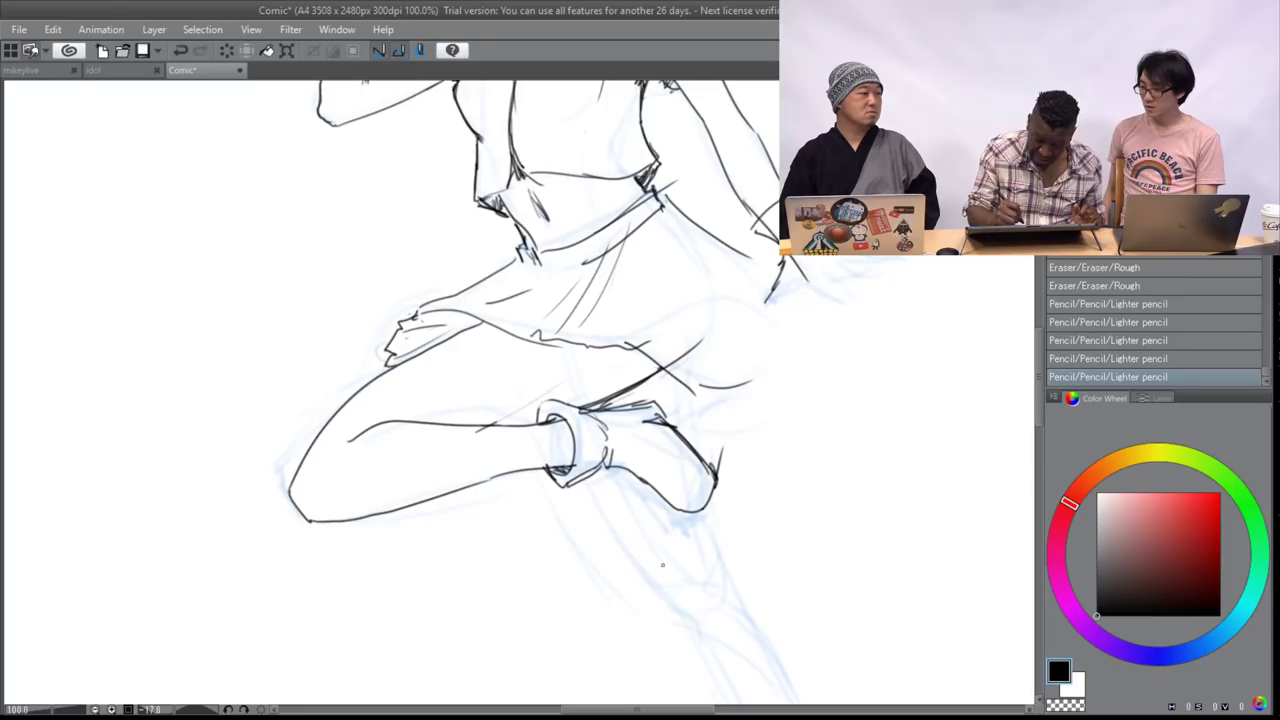
{"action": "mouse_move", "coordinate": [598, 503]}
{"action": "left_mouse_down"}
{"action": "mouse_move", "coordinate": [538, 441]}
{"action": "mouse_move", "coordinate": [403, 394]}
{"action": "mouse_move", "coordinate": [430, 540]}
{"action": "left_mouse_up"}
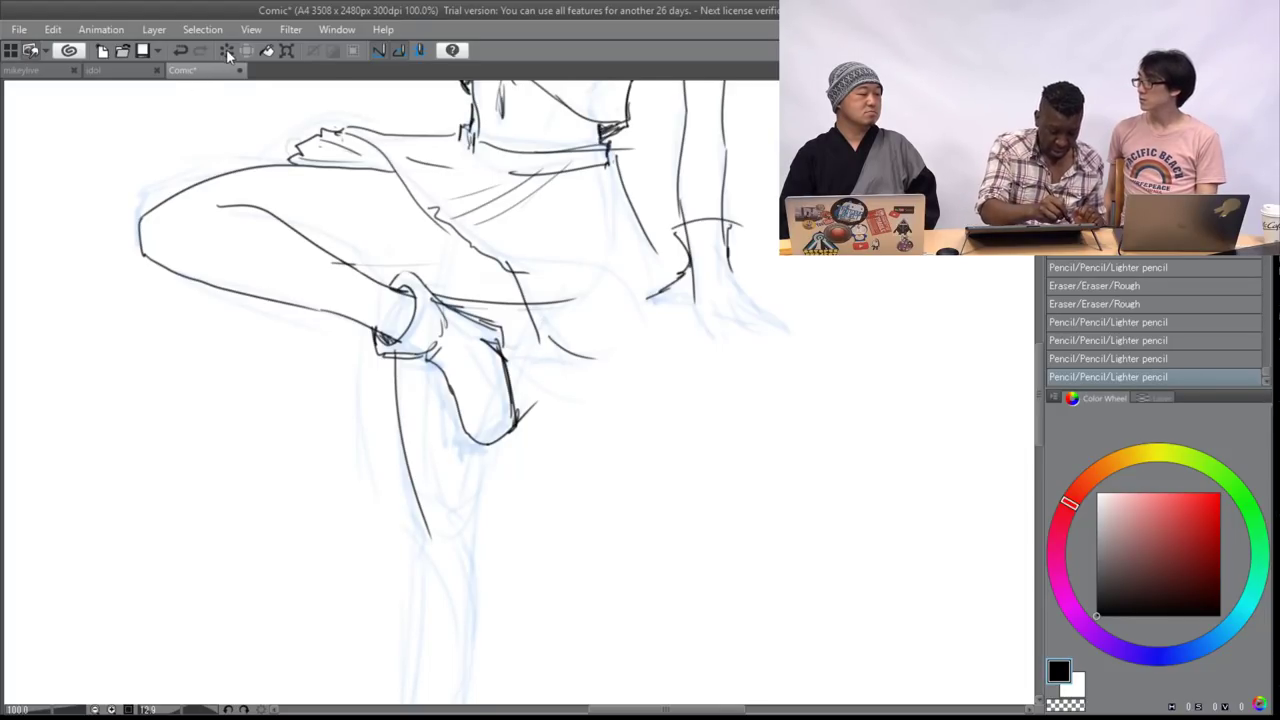
{"action": "key", "text": "ctrl+z"}
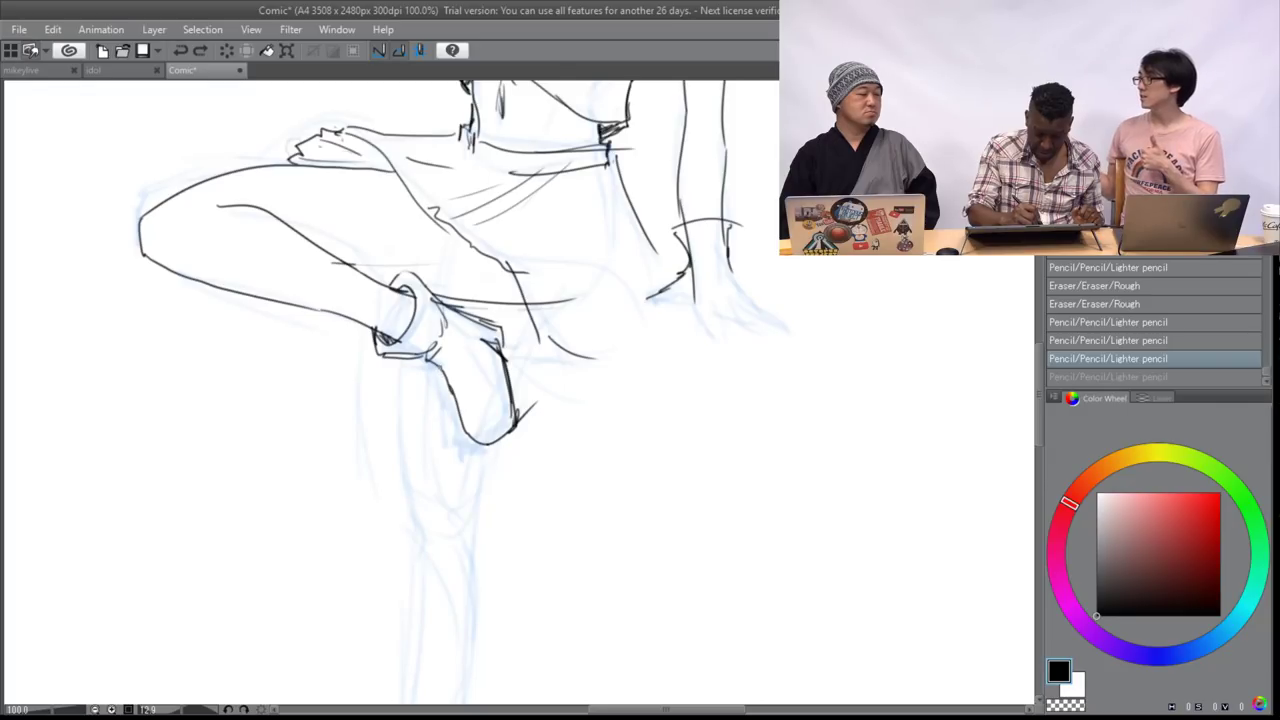
{"action": "left_click_drag", "start_coordinate": [437, 366], "coordinate": [487, 607]}
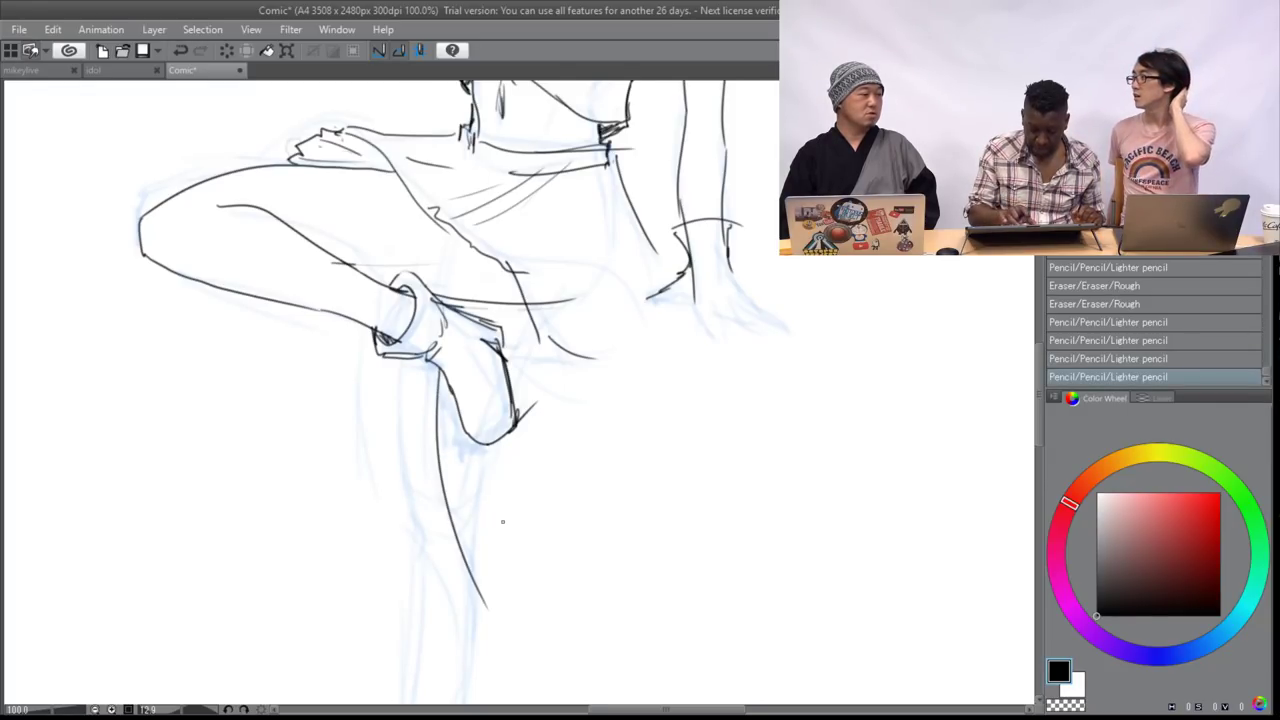
{"action": "key", "text": "ctrl+@"}
{"action": "scroll", "coordinate": [685, 432], "scroll_direction": "down", "scroll_amount": 1}
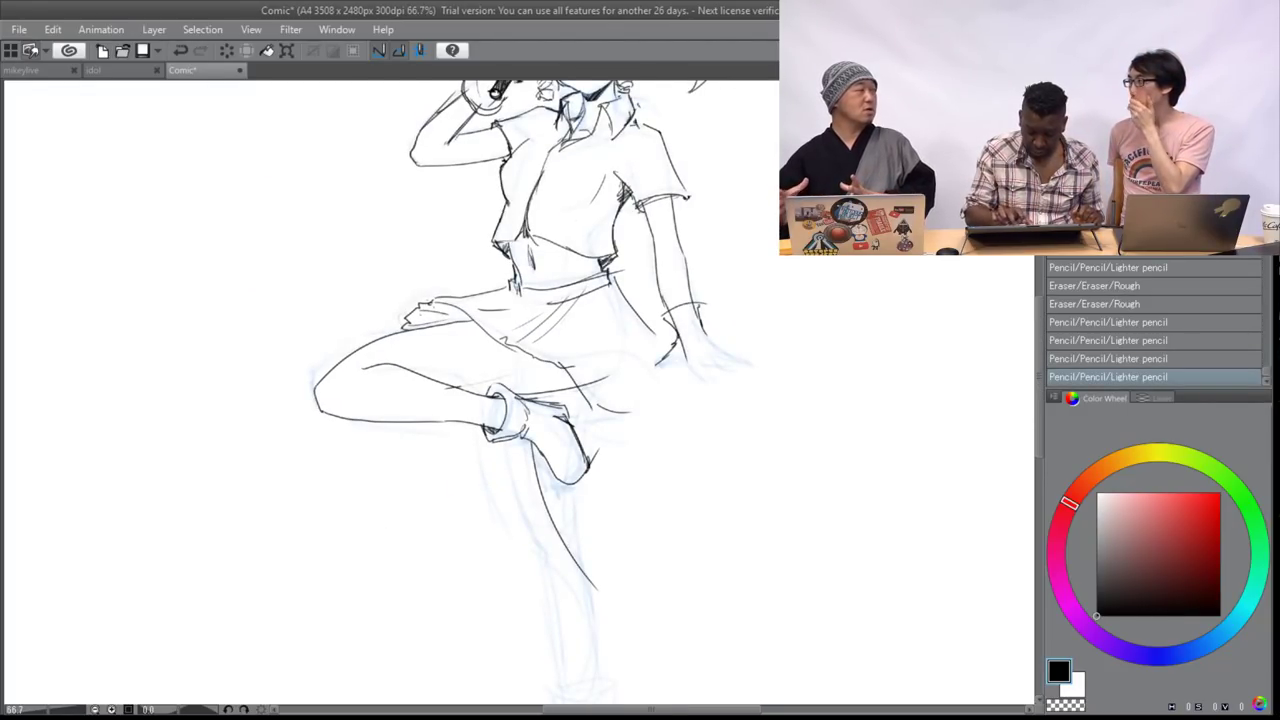
{"action": "left_click_drag", "start_coordinate": [685, 432], "coordinate": [602, 414]}
{"action": "key", "text": "ctrl+z"}
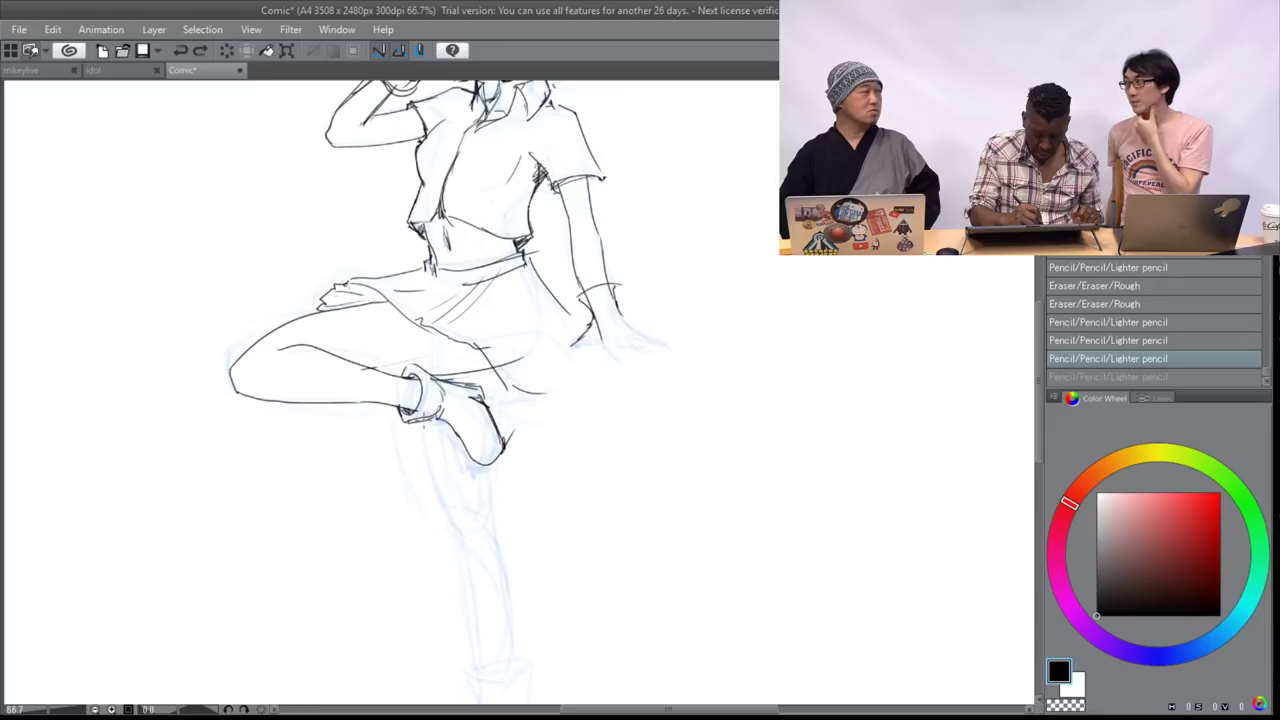
- Draw the standing leg's front contour down to the knee and close the skirt's rear hem corner and side folds
{"action": "left_click_drag", "start_coordinate": [424, 420], "coordinate": [471, 549]}
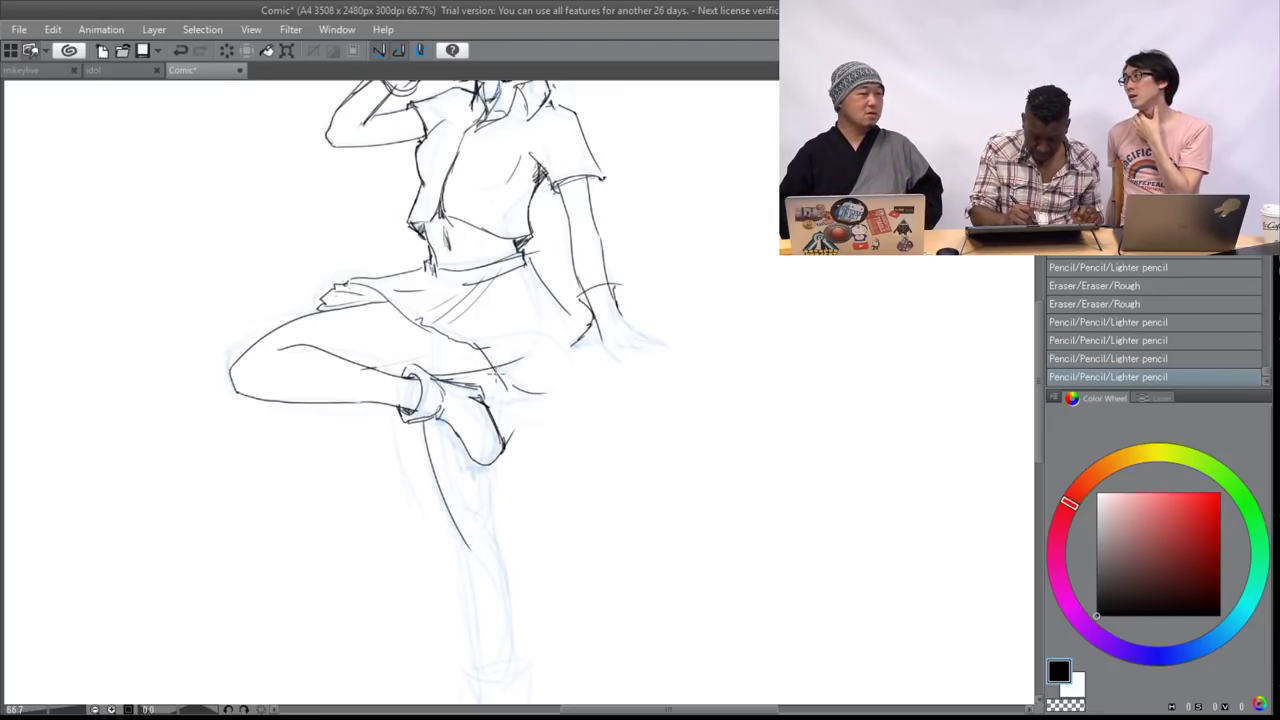
{"action": "left_click_drag", "start_coordinate": [502, 378], "coordinate": [551, 405]}
{"action": "mouse_move", "coordinate": [526, 290]}
{"action": "left_mouse_down"}
{"action": "mouse_move", "coordinate": [549, 392]}
{"action": "mouse_move", "coordinate": [577, 400]}
{"action": "left_mouse_up"}
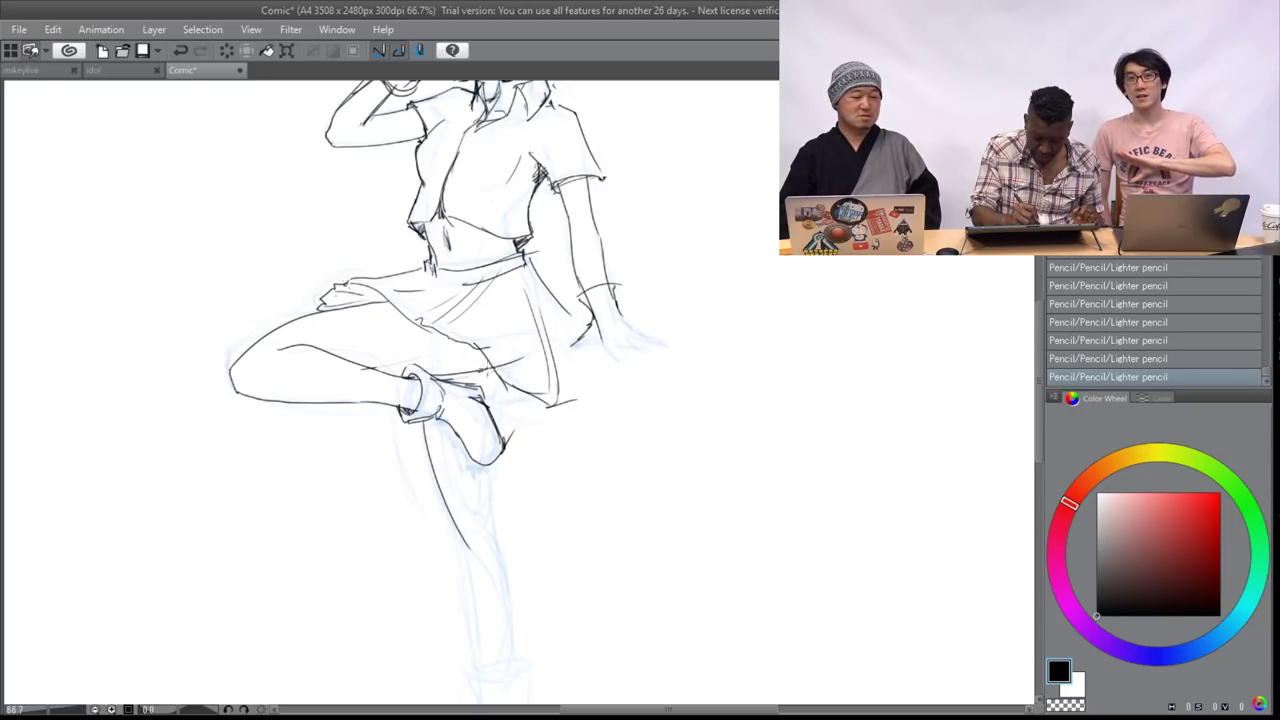
- Draw the standing leg's back contour and calf lines down to the boot, and outline the boot's flared cuff
{"action": "left_click_drag", "start_coordinate": [500, 462], "coordinate": [497, 538]}
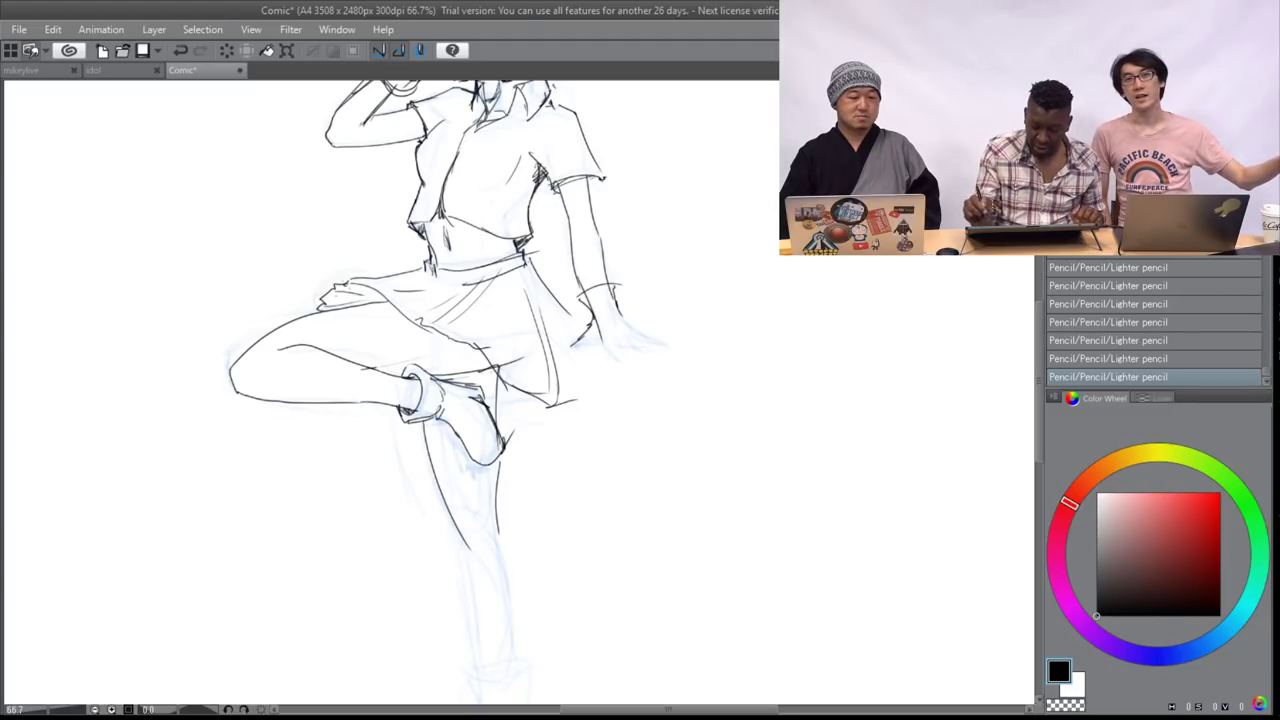
{"action": "scroll", "coordinate": [660, 397], "scroll_direction": "down", "scroll_amount": 3}
{"action": "left_click_drag", "start_coordinate": [560, 385], "coordinate": [430, 365]}
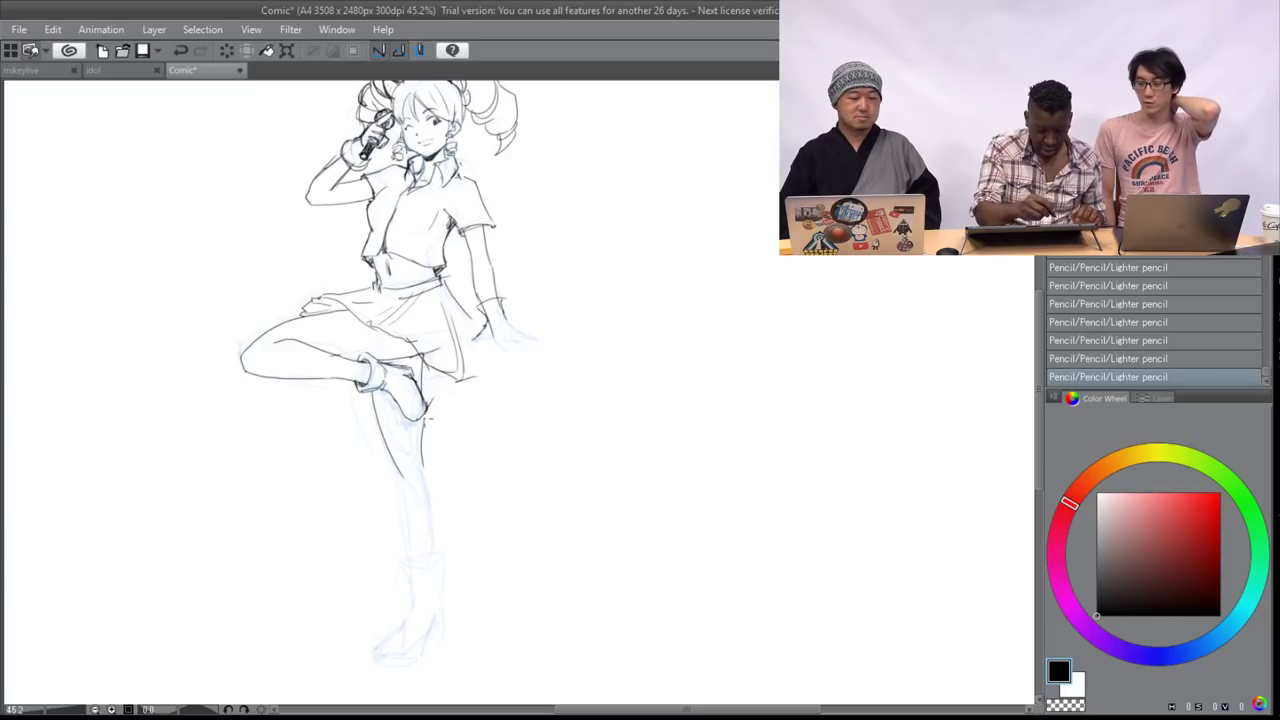
{"action": "key", "text": "ctrl+z"}
{"action": "mouse_move", "coordinate": [424, 358]}
{"action": "left_mouse_down"}
{"action": "mouse_move", "coordinate": [429, 460]}
{"action": "mouse_move", "coordinate": [406, 506]}
{"action": "mouse_move", "coordinate": [410, 560]}
{"action": "left_mouse_up"}
{"action": "mouse_move", "coordinate": [429, 476]}
{"action": "left_mouse_down"}
{"action": "mouse_move", "coordinate": [437, 560]}
{"action": "mouse_move", "coordinate": [450, 551]}
{"action": "mouse_move", "coordinate": [405, 552]}
{"action": "left_mouse_up"}
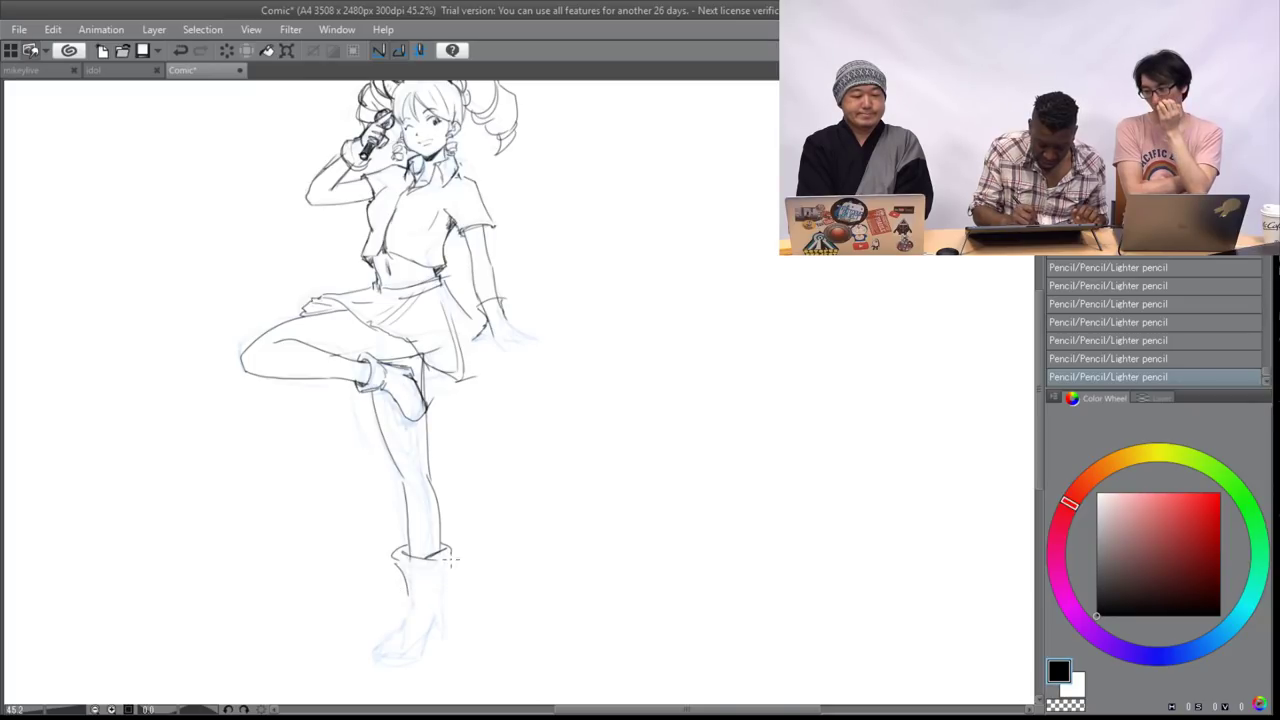
- Finish the standing boot with ankle creases, foot, sole and high heel, and add a ground ellipse around the toe
{"action": "left_click_drag", "start_coordinate": [408, 601], "coordinate": [416, 597]}
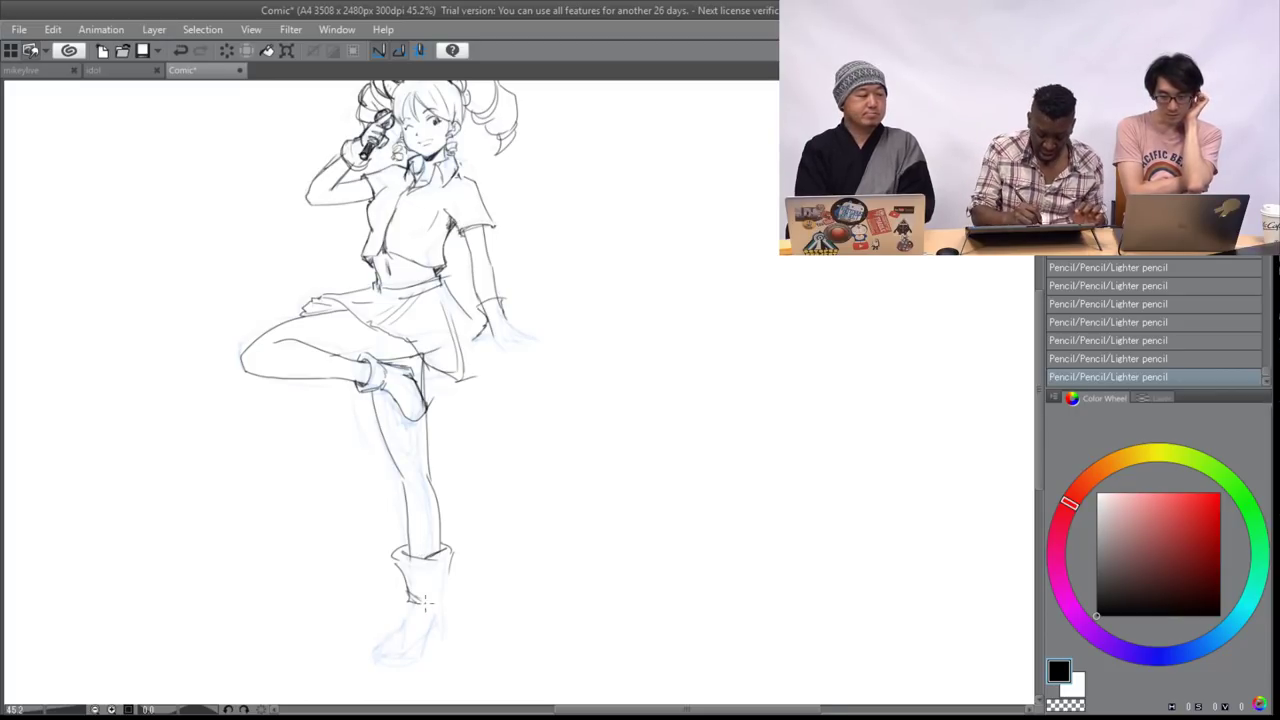
{"action": "left_click_drag", "start_coordinate": [389, 553], "coordinate": [405, 546]}
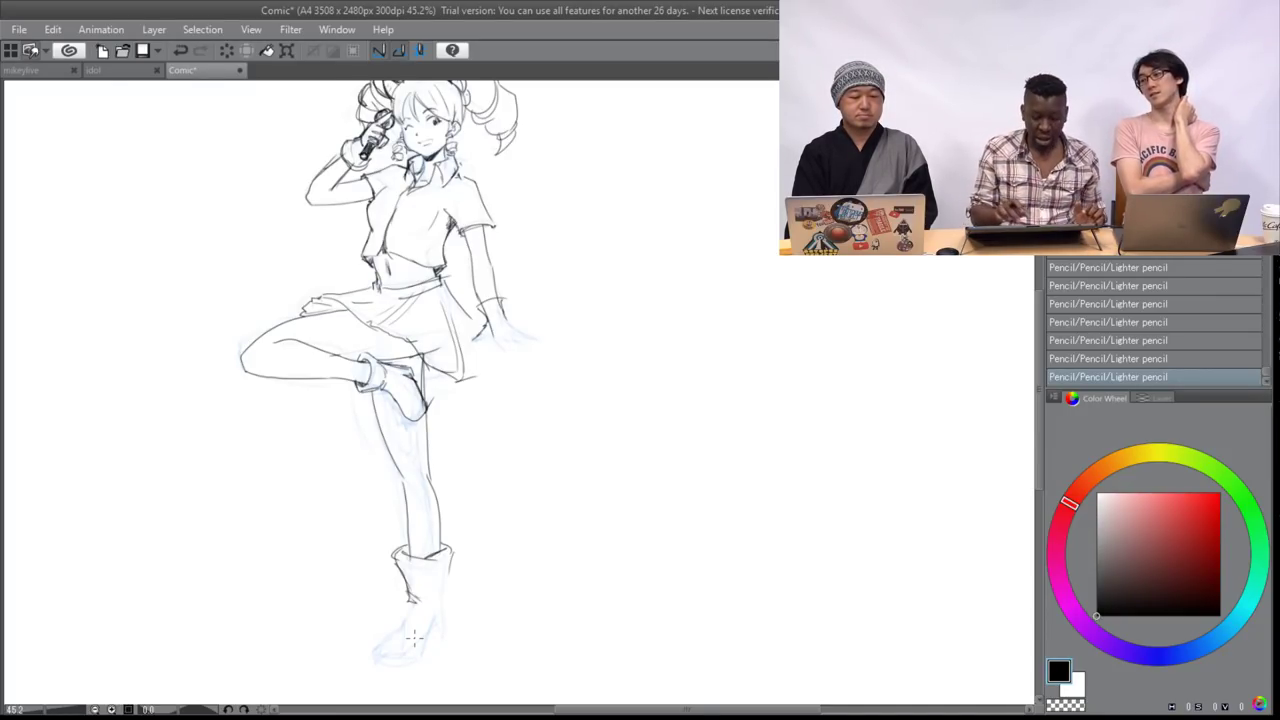
{"action": "left_click_drag", "start_coordinate": [414, 638], "coordinate": [417, 563]}
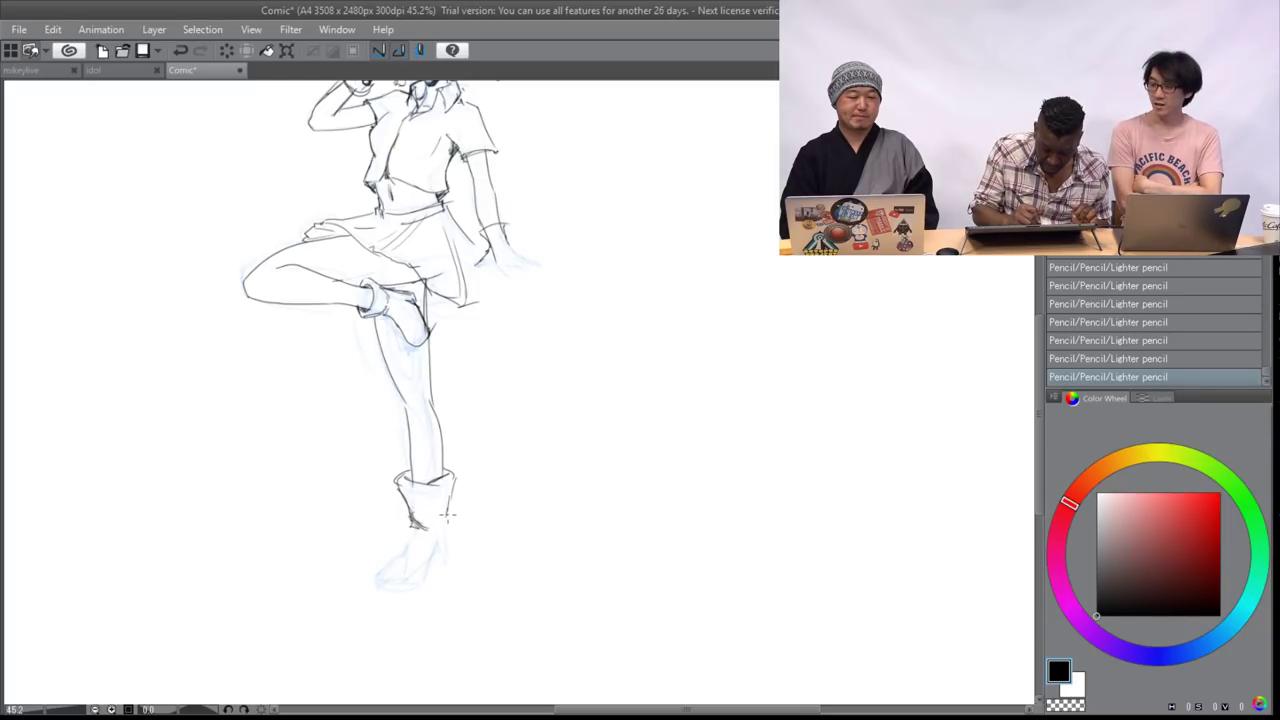
{"action": "mouse_move", "coordinate": [420, 522]}
{"action": "left_mouse_down"}
{"action": "mouse_move", "coordinate": [385, 569]}
{"action": "mouse_move", "coordinate": [407, 573]}
{"action": "mouse_move", "coordinate": [377, 574]}
{"action": "mouse_move", "coordinate": [386, 592]}
{"action": "mouse_move", "coordinate": [419, 599]}
{"action": "mouse_move", "coordinate": [453, 527]}
{"action": "mouse_move", "coordinate": [450, 566]}
{"action": "mouse_move", "coordinate": [441, 576]}
{"action": "mouse_move", "coordinate": [447, 534]}
{"action": "mouse_move", "coordinate": [445, 576]}
{"action": "mouse_move", "coordinate": [449, 549]}
{"action": "mouse_move", "coordinate": [373, 589]}
{"action": "left_mouse_up"}
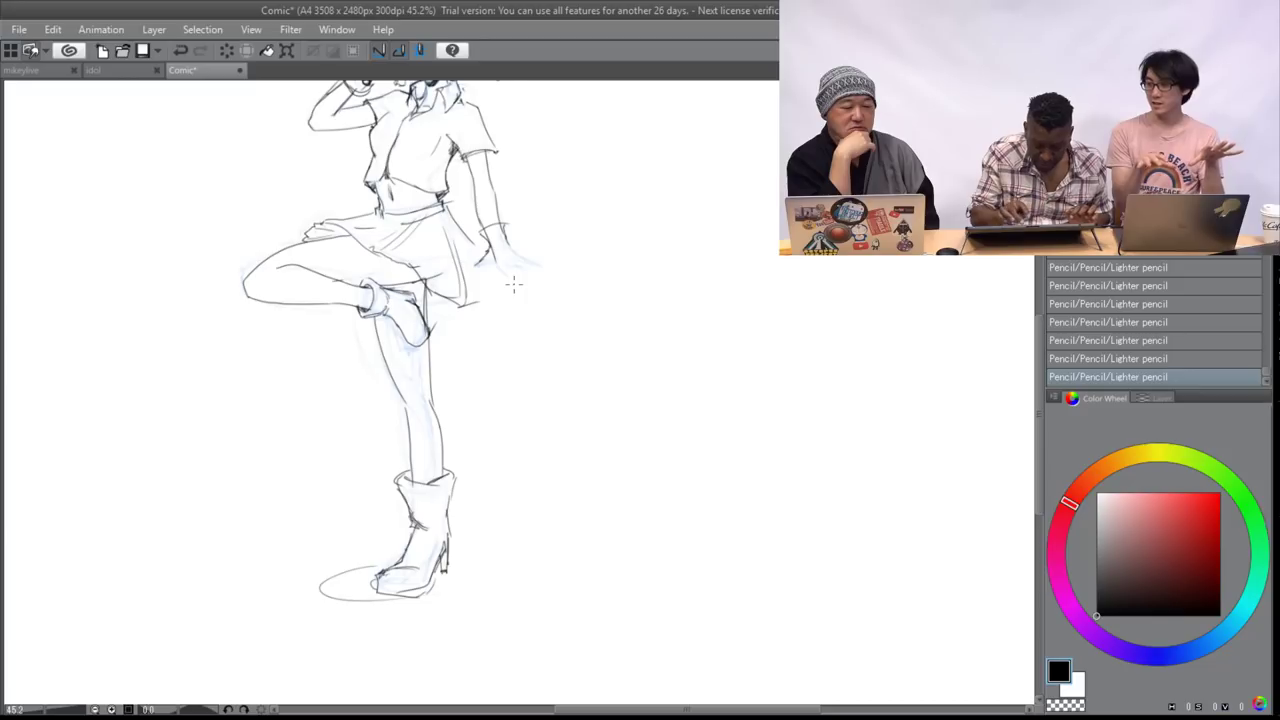
- Erase the rough, overlapping lines around the wrist of the lowered arm
{"action": "scroll", "coordinate": [508, 277], "scroll_direction": "up", "scroll_amount": 3}
{"action": "left_click_drag", "start_coordinate": [508, 277], "coordinate": [510, 274]}
{"action": "left_click_drag", "start_coordinate": [562, 355], "coordinate": [565, 284]}
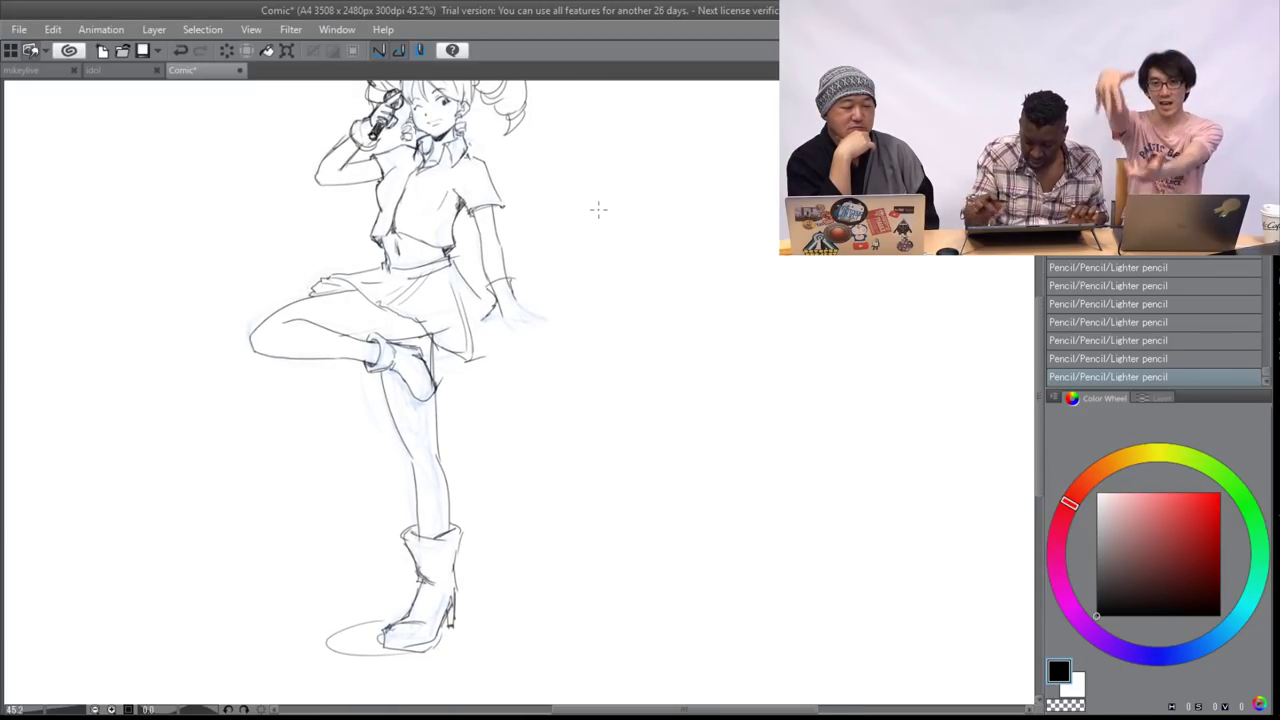
{"action": "scroll", "coordinate": [600, 330], "scroll_direction": "up", "scroll_amount": 2}
{"action": "left_click_drag", "start_coordinate": [540, 300], "coordinate": [566, 386]}
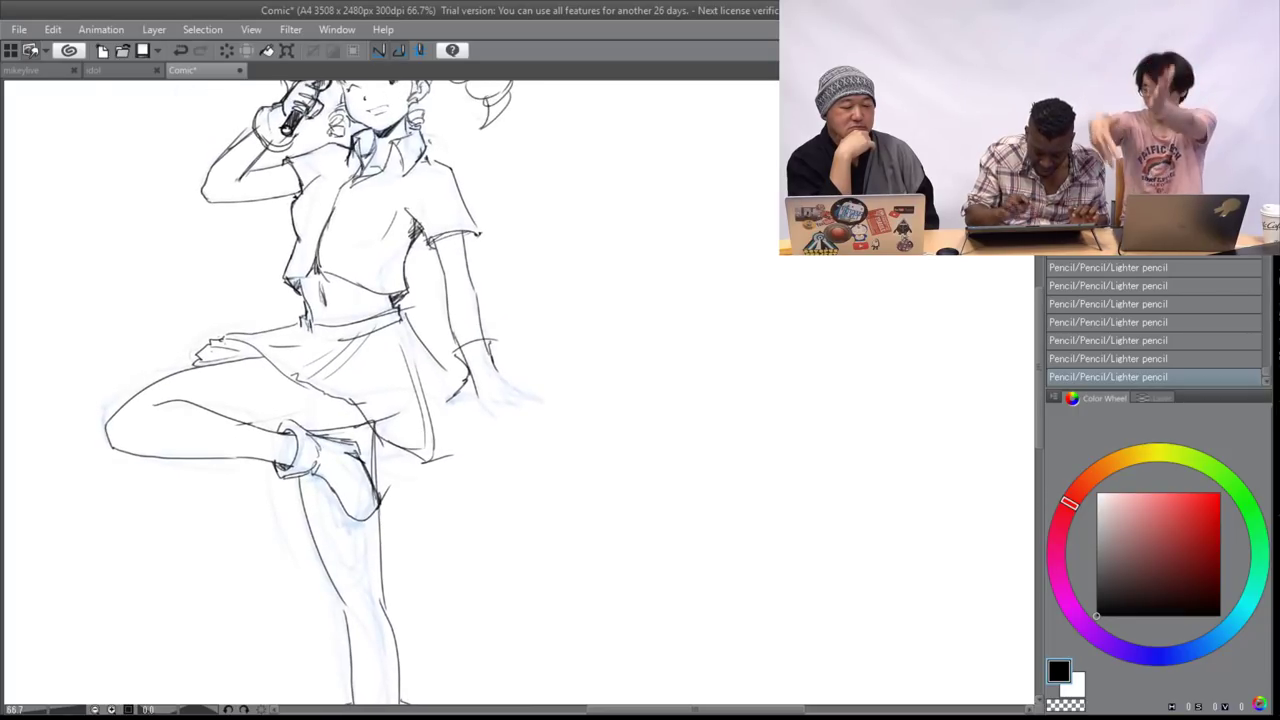
{"action": "key", "text": "e"}
{"action": "mouse_move", "coordinate": [482, 398]}
{"action": "left_mouse_down"}
{"action": "mouse_move", "coordinate": [486, 370]}
{"action": "mouse_move", "coordinate": [466, 355]}
{"action": "left_mouse_up"}
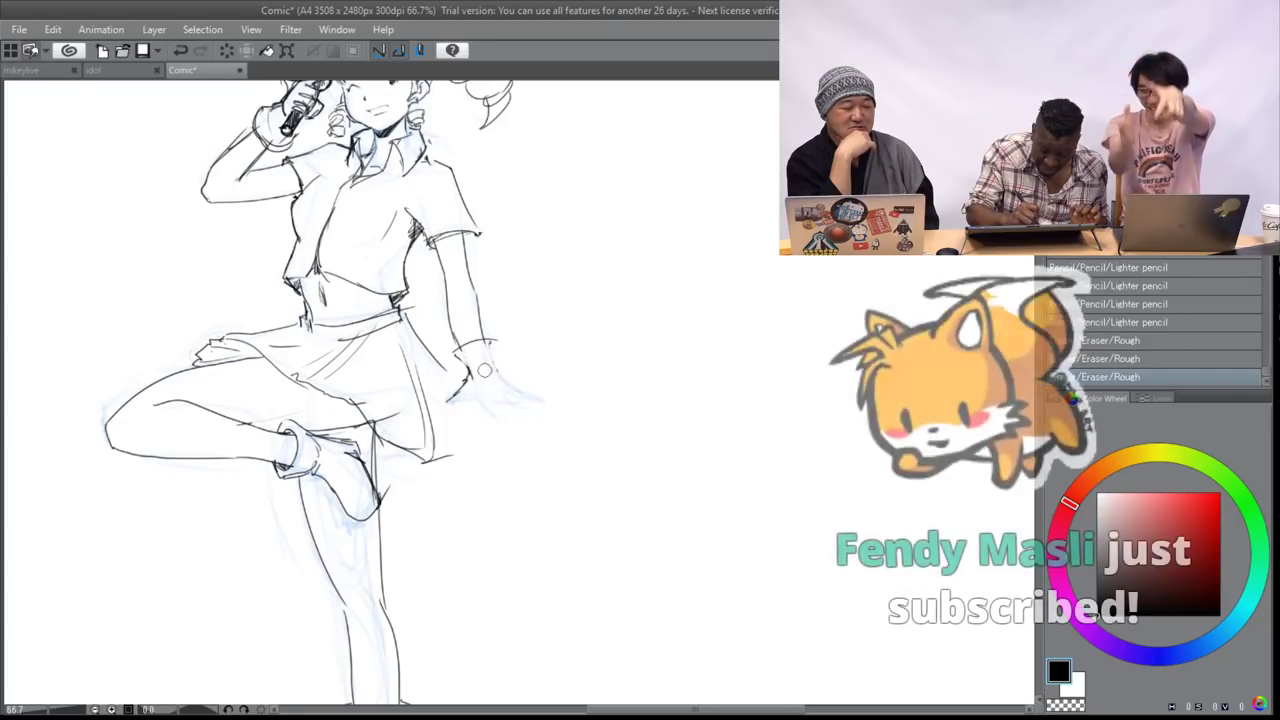
{"action": "scroll", "coordinate": [465, 355], "scroll_direction": "up", "scroll_amount": 1}
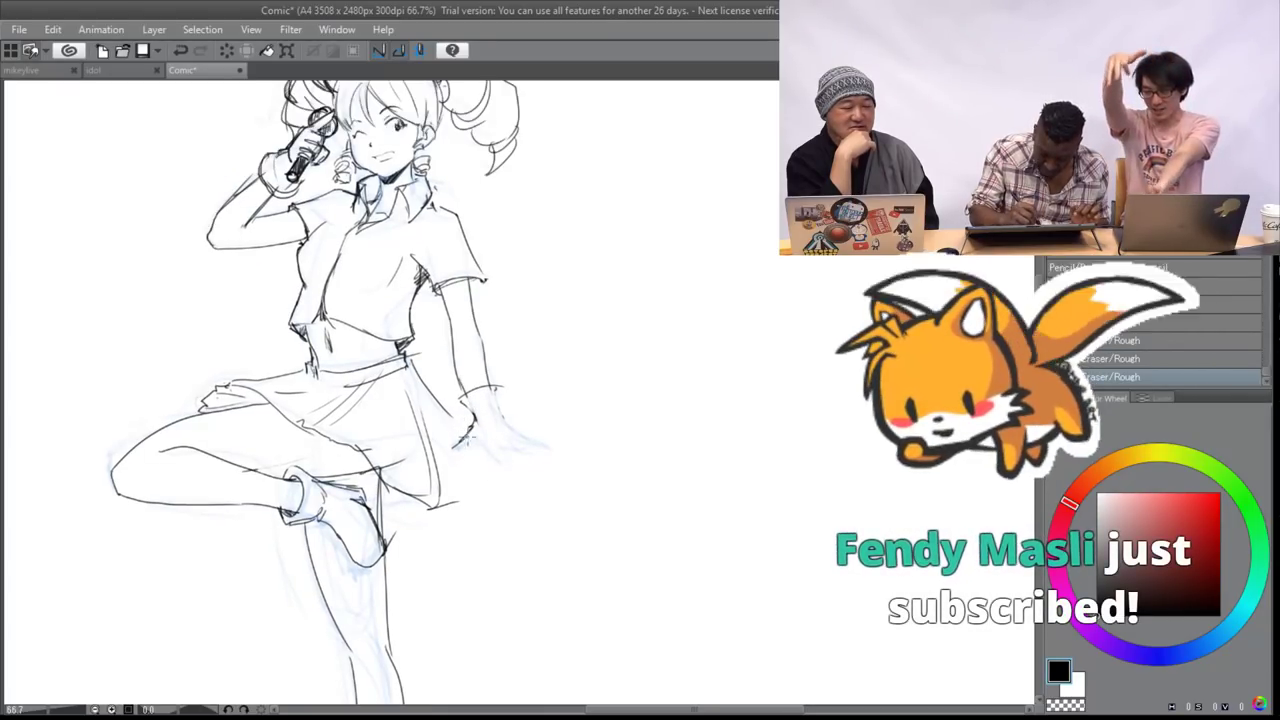
- Draw the lowered hand with its thumb and spread fingers, and clean up the fingertips with the eraser
{"action": "mouse_move", "coordinate": [452, 452]}
{"action": "left_mouse_down"}
{"action": "mouse_move", "coordinate": [502, 456]}
{"action": "mouse_move", "coordinate": [500, 440]}
{"action": "mouse_move", "coordinate": [530, 464]}
{"action": "mouse_move", "coordinate": [515, 436]}
{"action": "mouse_move", "coordinate": [552, 456]}
{"action": "left_mouse_up"}
{"action": "mouse_move", "coordinate": [499, 409]}
{"action": "left_mouse_down"}
{"action": "mouse_move", "coordinate": [543, 435]}
{"action": "mouse_move", "coordinate": [494, 402]}
{"action": "mouse_move", "coordinate": [494, 387]}
{"action": "mouse_move", "coordinate": [489, 412]}
{"action": "mouse_move", "coordinate": [546, 455]}
{"action": "left_mouse_up"}
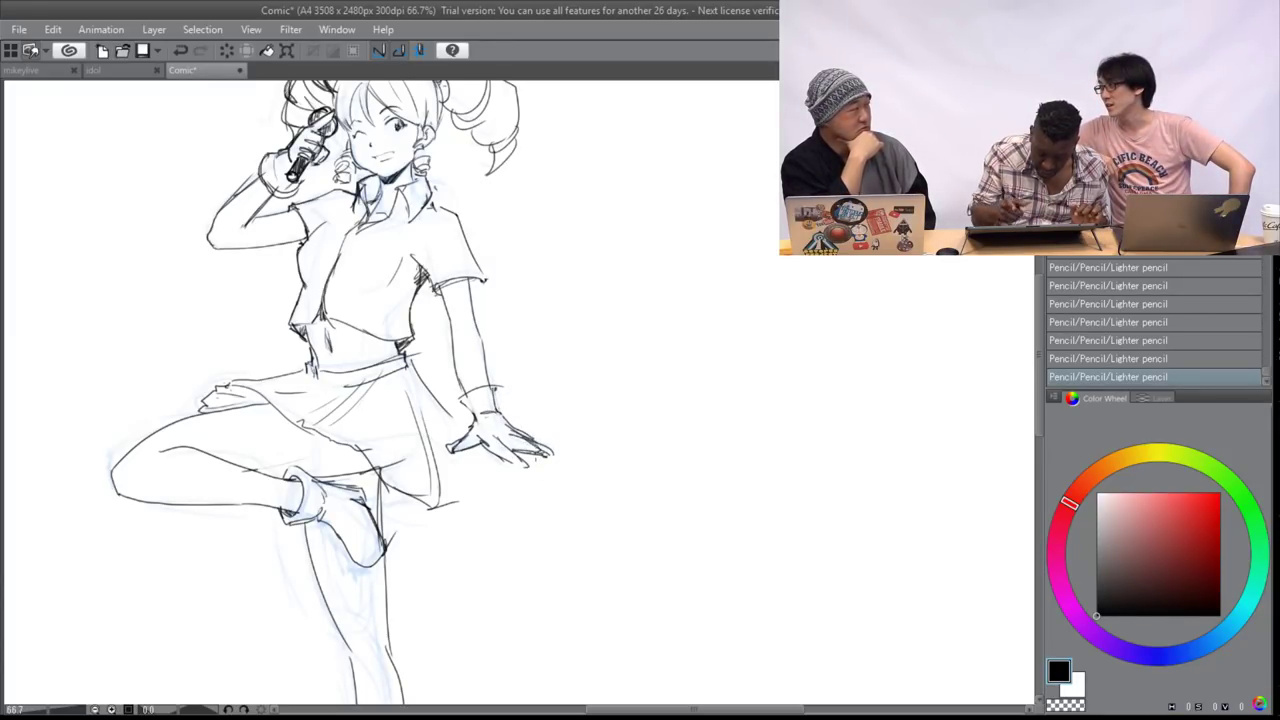
{"action": "key", "text": "e"}
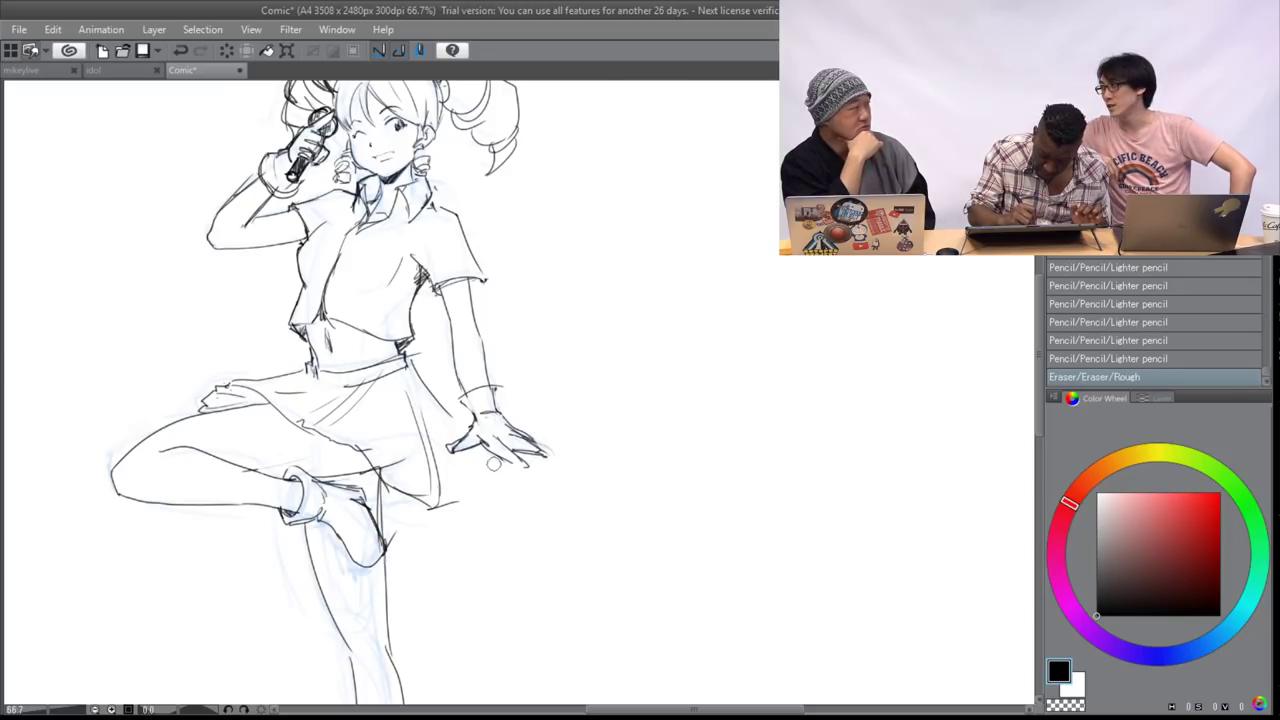
{"action": "mouse_move", "coordinate": [486, 455]}
{"action": "left_mouse_down"}
{"action": "mouse_move", "coordinate": [532, 481]}
{"action": "mouse_move", "coordinate": [568, 444]}
{"action": "left_mouse_up"}
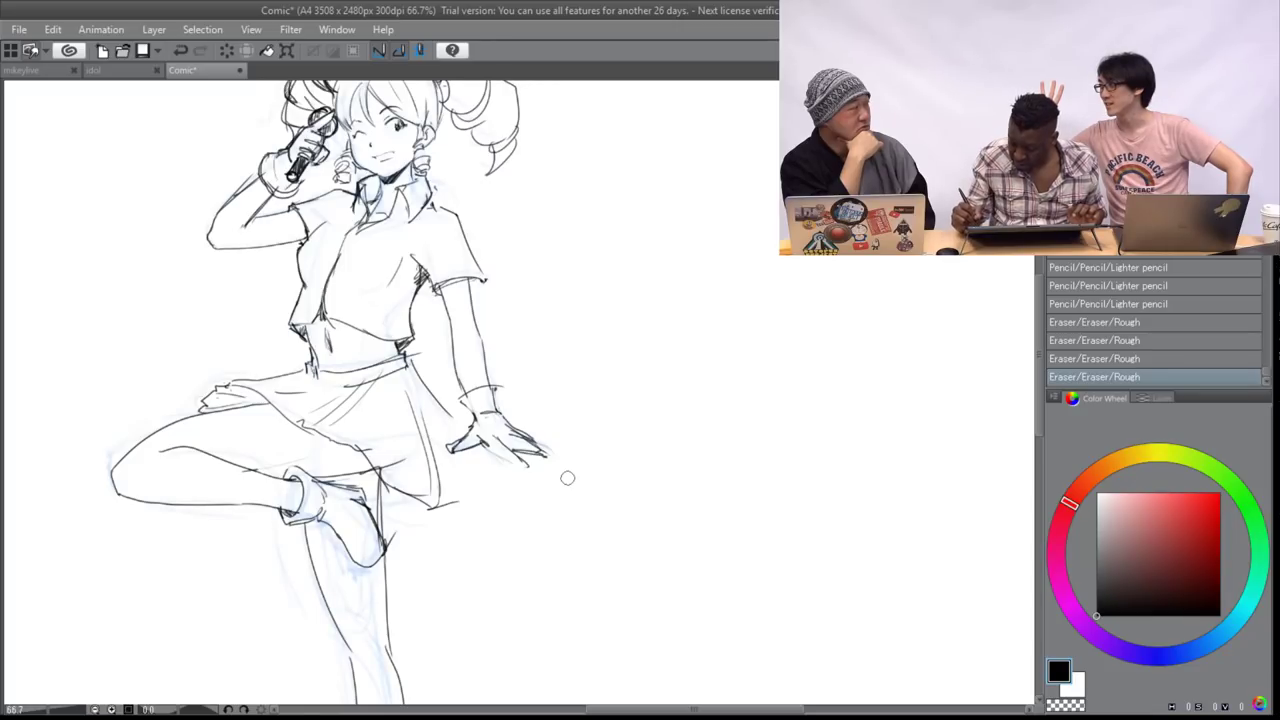
- Hide the blue sketch on Layer 2 while keeping the pencil line art on Layer 3 shown
{"action": "left_click", "coordinate": [1156, 398]}
{"action": "left_click", "coordinate": [1058, 503]}
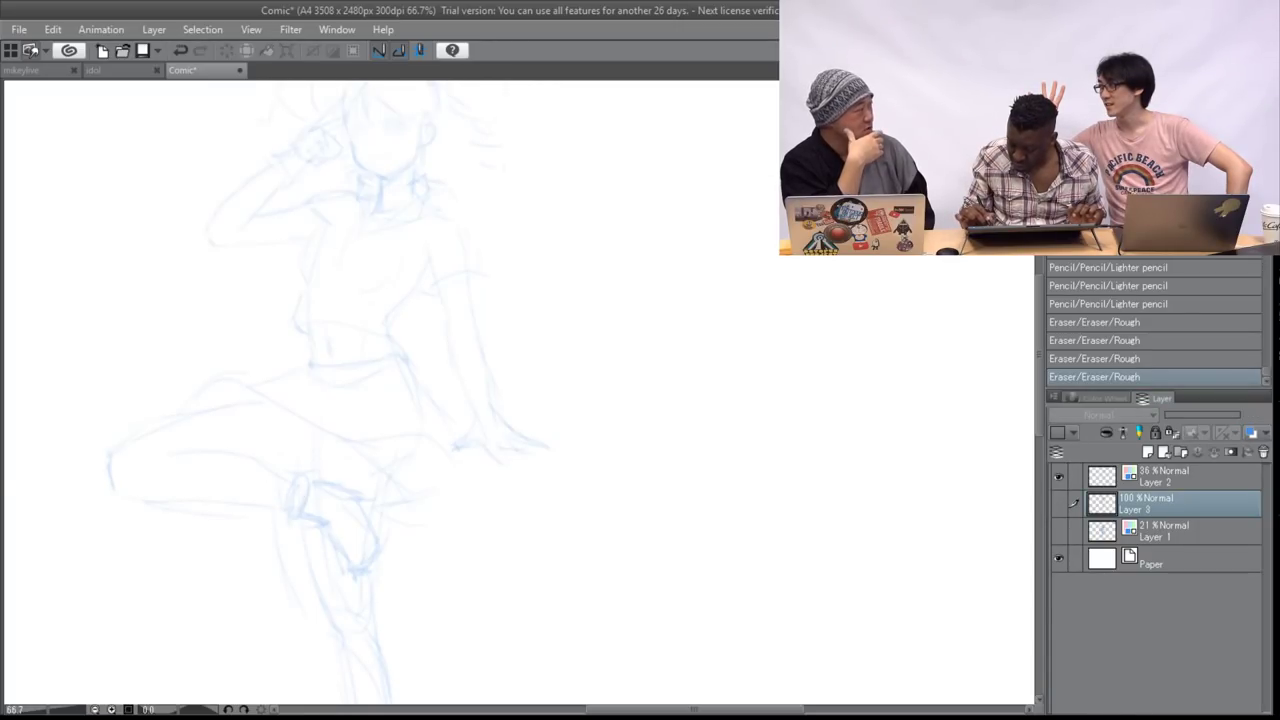
{"action": "left_click", "coordinate": [1058, 503]}
{"action": "left_click", "coordinate": [1058, 476]}
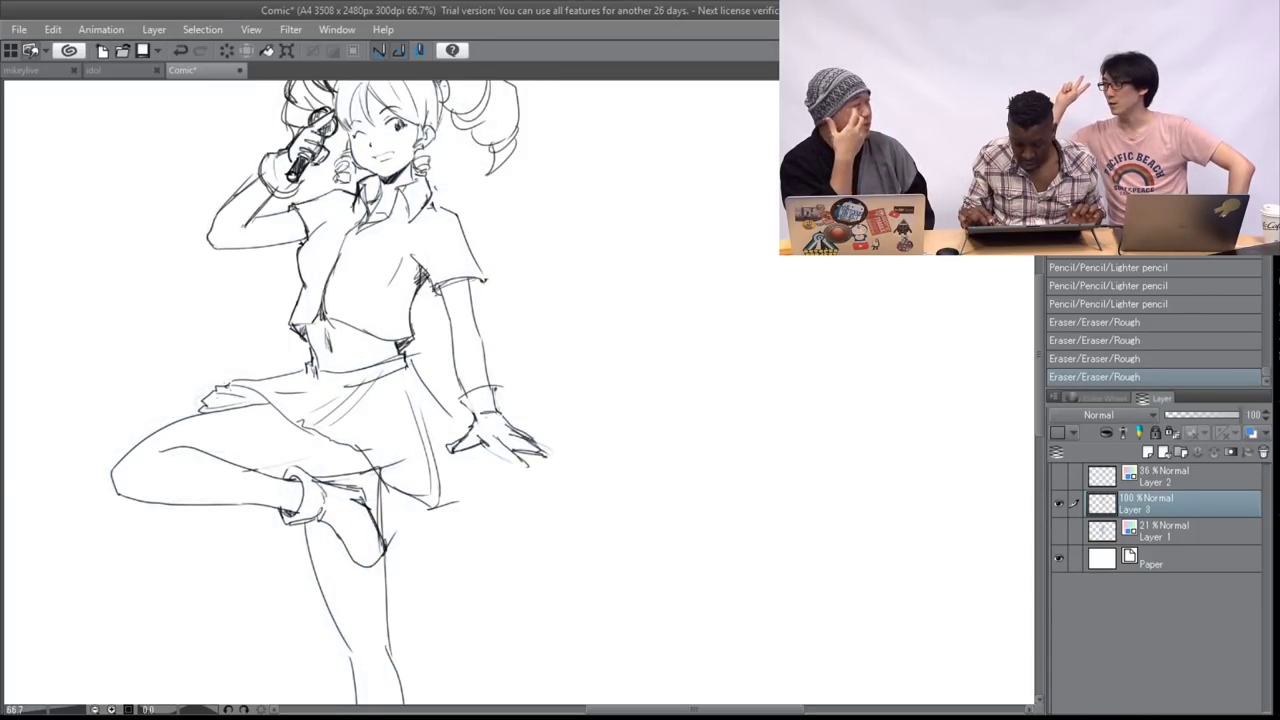
- Erase the heavy sole line of the raised foot's shoe where it crosses the standing leg
{"action": "left_click_drag", "start_coordinate": [380, 450], "coordinate": [460, 307]}
{"action": "left_click_drag", "start_coordinate": [456, 379], "coordinate": [466, 408]}
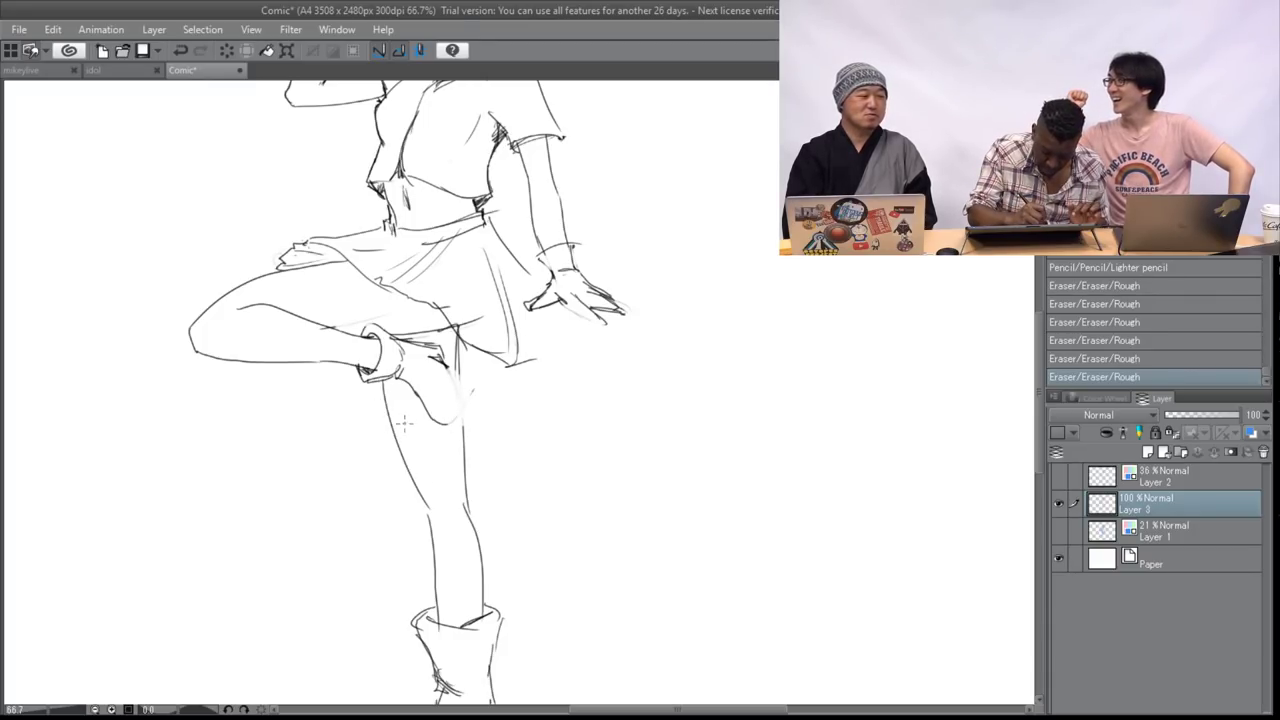
{"action": "scroll", "coordinate": [638, 350], "scroll_direction": "down", "scroll_amount": 2}
{"action": "scroll", "coordinate": [638, 350], "scroll_direction": "up", "scroll_amount": 2}
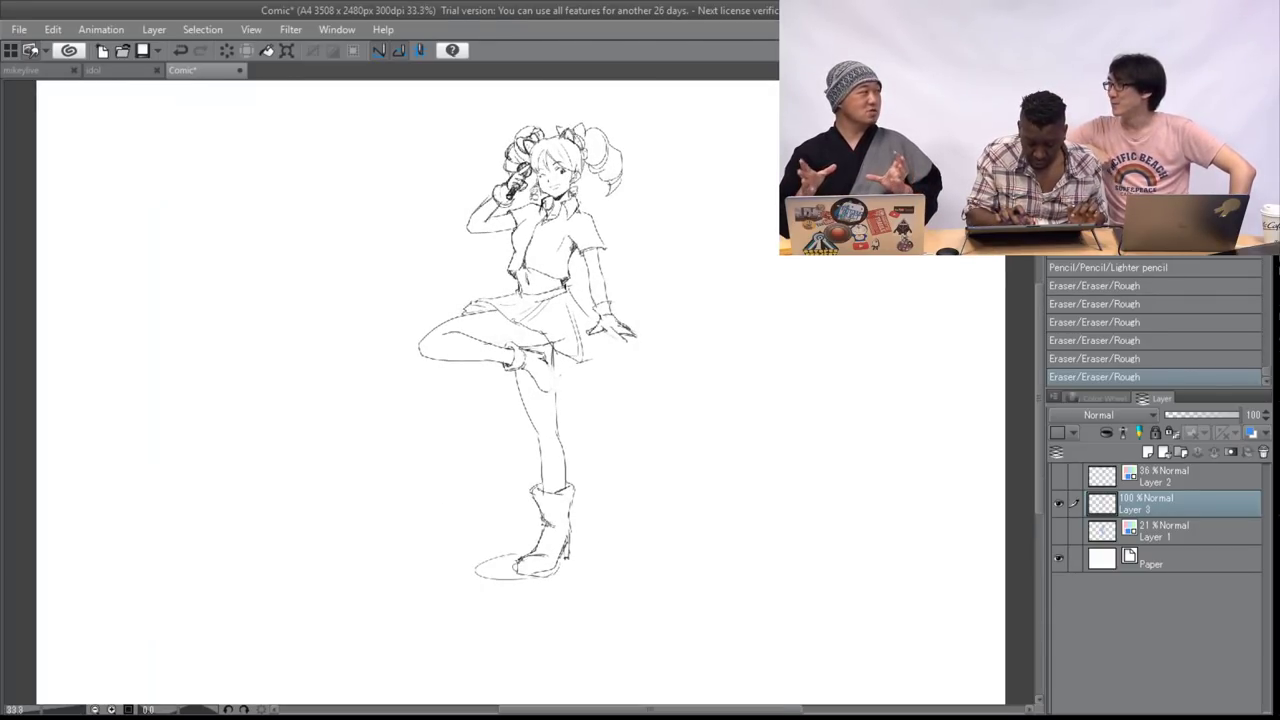
{"action": "scroll", "coordinate": [620, 420], "scroll_direction": "up", "scroll_amount": 1}
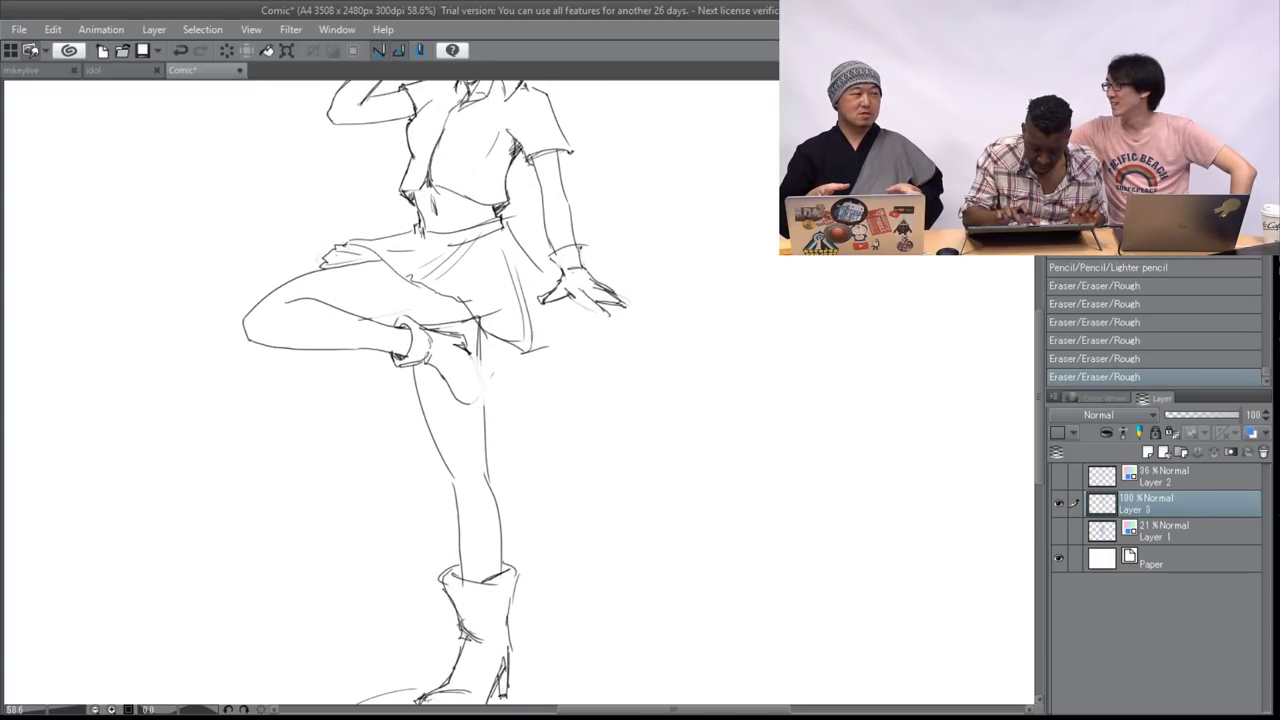
{"action": "scroll", "coordinate": [540, 285], "scroll_direction": "up", "scroll_amount": 2}
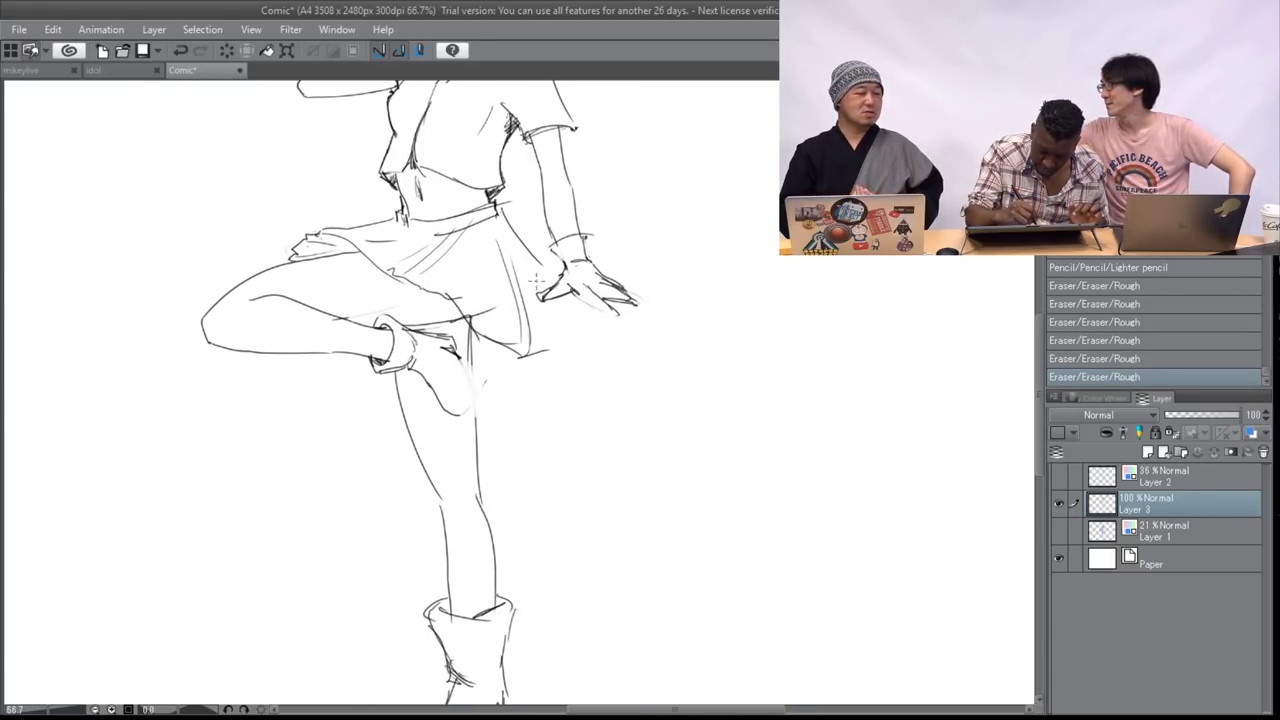
- Extend the rear edge and hem of the skirt below the lowered hand with pencil lines
{"action": "scroll", "coordinate": [530, 240], "scroll_direction": "up", "scroll_amount": 1}
{"action": "left_click_drag", "start_coordinate": [541, 403], "coordinate": [572, 380]}
{"action": "left_click", "coordinate": [502, 262]}
{"action": "left_click_drag", "start_coordinate": [502, 265], "coordinate": [553, 301]}
{"action": "left_click_drag", "start_coordinate": [561, 352], "coordinate": [547, 388]}
- Redraw the sole and rounded toe outline of the raised shoe over the standing leg
{"action": "left_click_drag", "start_coordinate": [471, 372], "coordinate": [474, 438]}
{"action": "mouse_move", "coordinate": [433, 449]}
{"action": "left_mouse_down"}
{"action": "mouse_move", "coordinate": [438, 462]}
{"action": "mouse_move", "coordinate": [480, 467]}
{"action": "mouse_move", "coordinate": [467, 483]}
{"action": "left_mouse_up"}
{"action": "left_click_drag", "start_coordinate": [478, 440], "coordinate": [470, 482]}
{"action": "left_click_drag", "start_coordinate": [432, 428], "coordinate": [470, 482]}
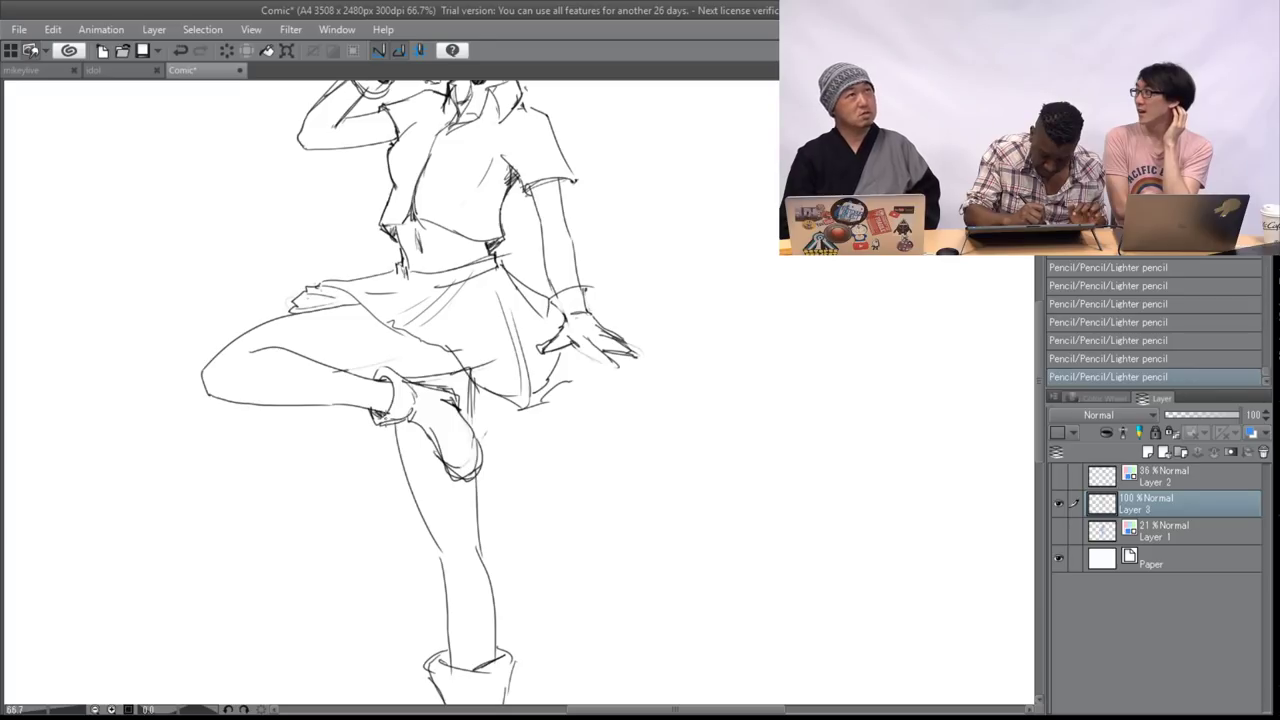
- Reinforce the outer fingers of the lowered hand, its wristband and the adjoining forearm line
{"action": "scroll", "coordinate": [405, 473], "scroll_direction": "up", "scroll_amount": 2}
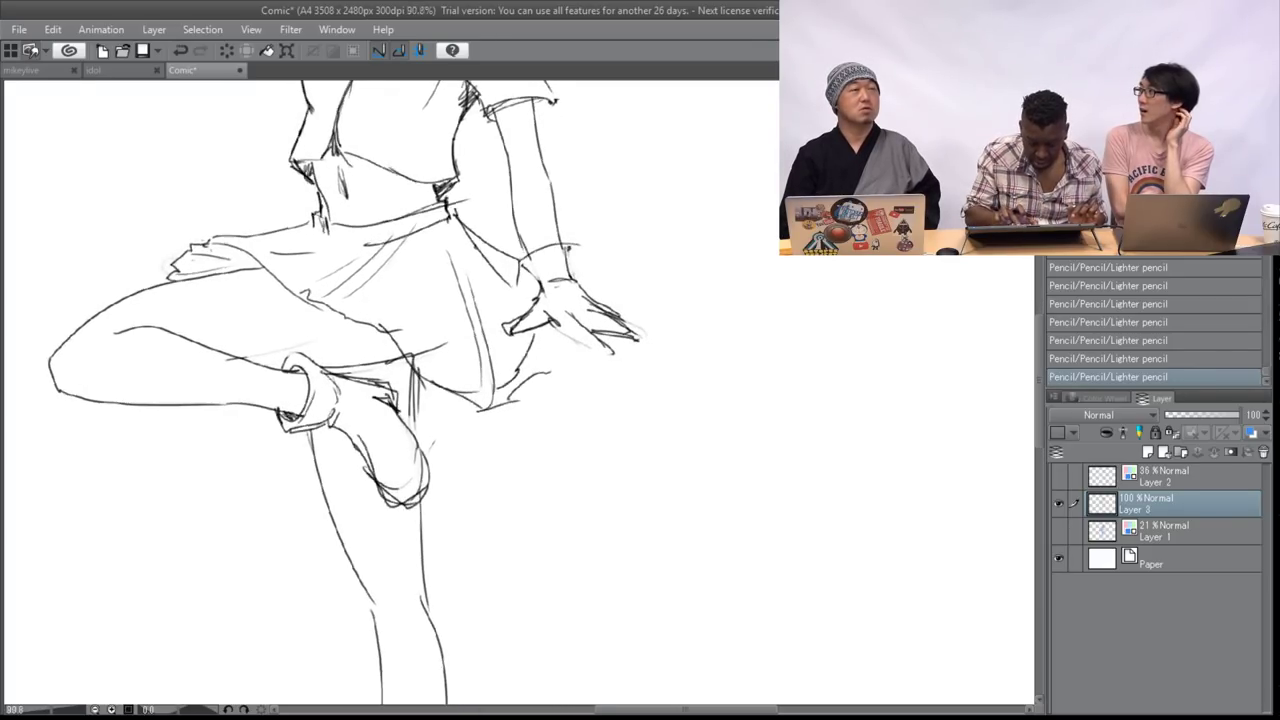
{"action": "left_click_drag", "start_coordinate": [616, 301], "coordinate": [638, 318]}
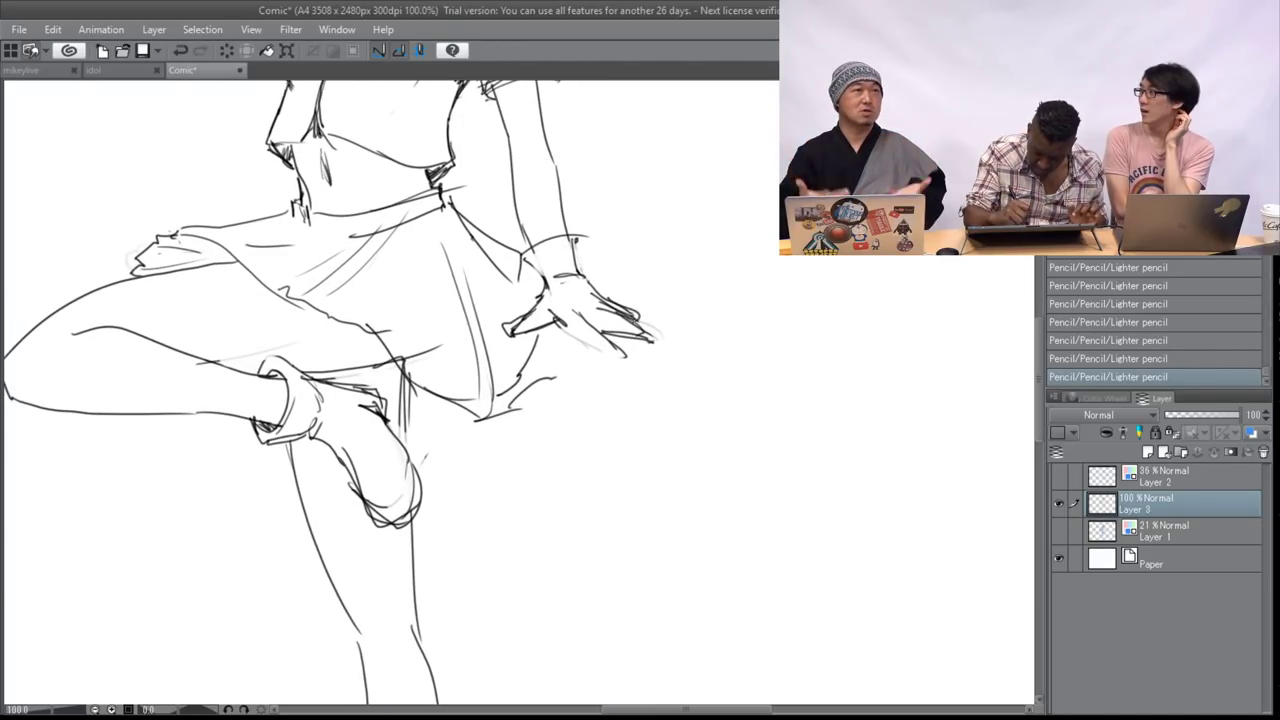
{"action": "mouse_move", "coordinate": [523, 249]}
{"action": "left_mouse_down"}
{"action": "mouse_move", "coordinate": [537, 272]}
{"action": "mouse_move", "coordinate": [572, 240]}
{"action": "mouse_move", "coordinate": [578, 270]}
{"action": "left_mouse_up"}
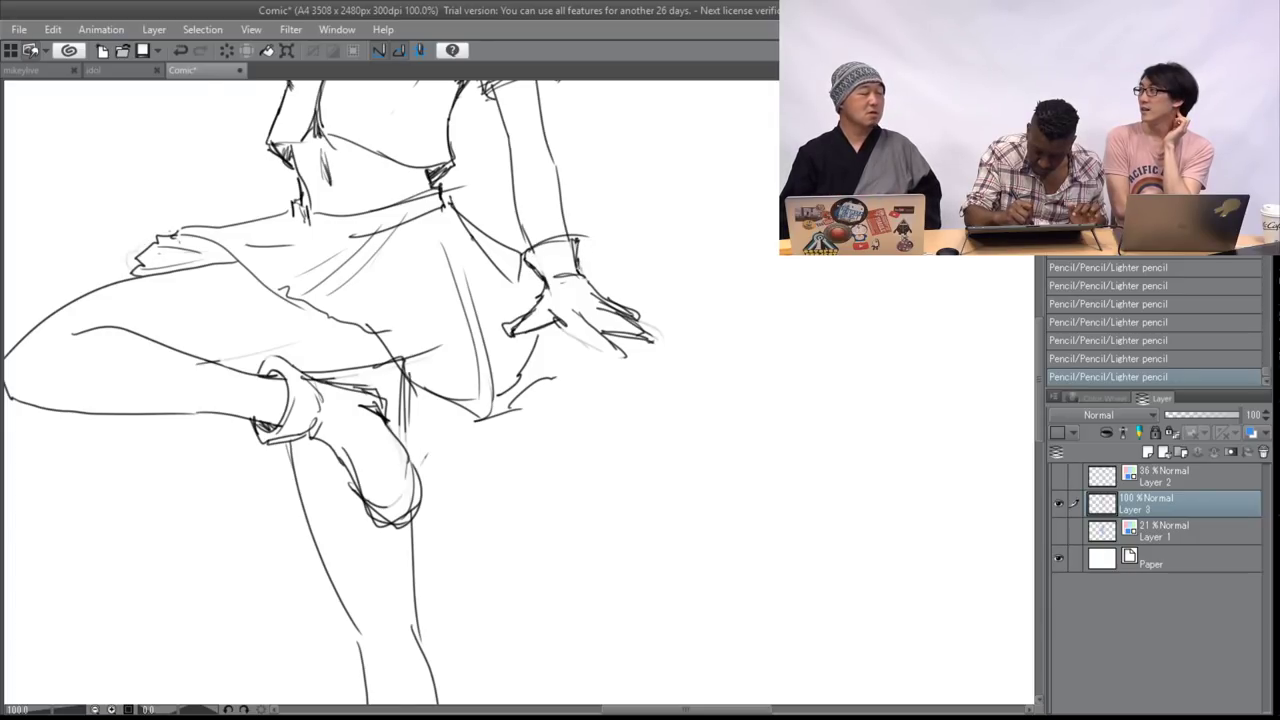
{"action": "left_click_drag", "start_coordinate": [515, 183], "coordinate": [525, 247]}
- Examine the whole figure from head to boots to judge the proportions of the standing leg and boot
{"action": "left_click_drag", "start_coordinate": [570, 338], "coordinate": [665, 168]}
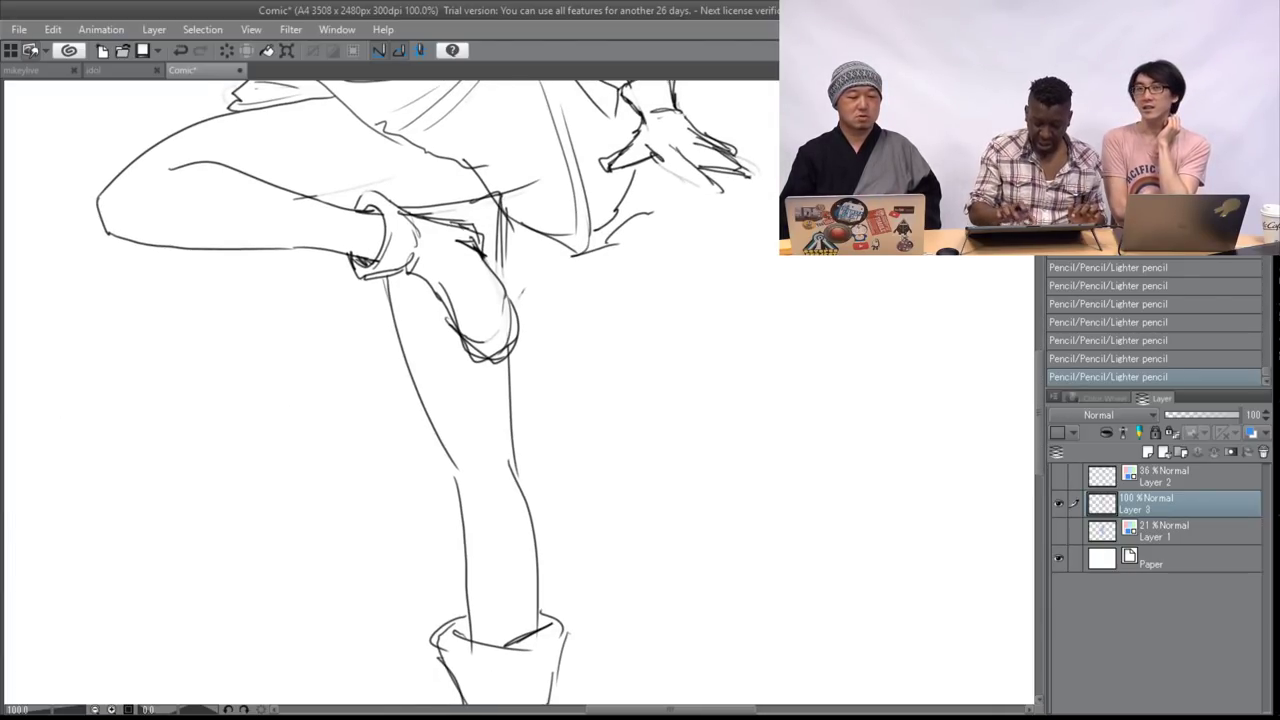
{"action": "left_click_drag", "start_coordinate": [475, 385], "coordinate": [678, 399]}
{"action": "scroll", "coordinate": [520, 392], "scroll_direction": "up", "scroll_amount": 4}
{"action": "scroll", "coordinate": [520, 392], "scroll_direction": "down", "scroll_amount": 6}
{"action": "scroll", "coordinate": [520, 392], "scroll_direction": "up", "scroll_amount": 3}
{"action": "scroll", "coordinate": [520, 392], "scroll_direction": "down", "scroll_amount": 3}
{"action": "scroll", "coordinate": [520, 392], "scroll_direction": "up", "scroll_amount": 1}
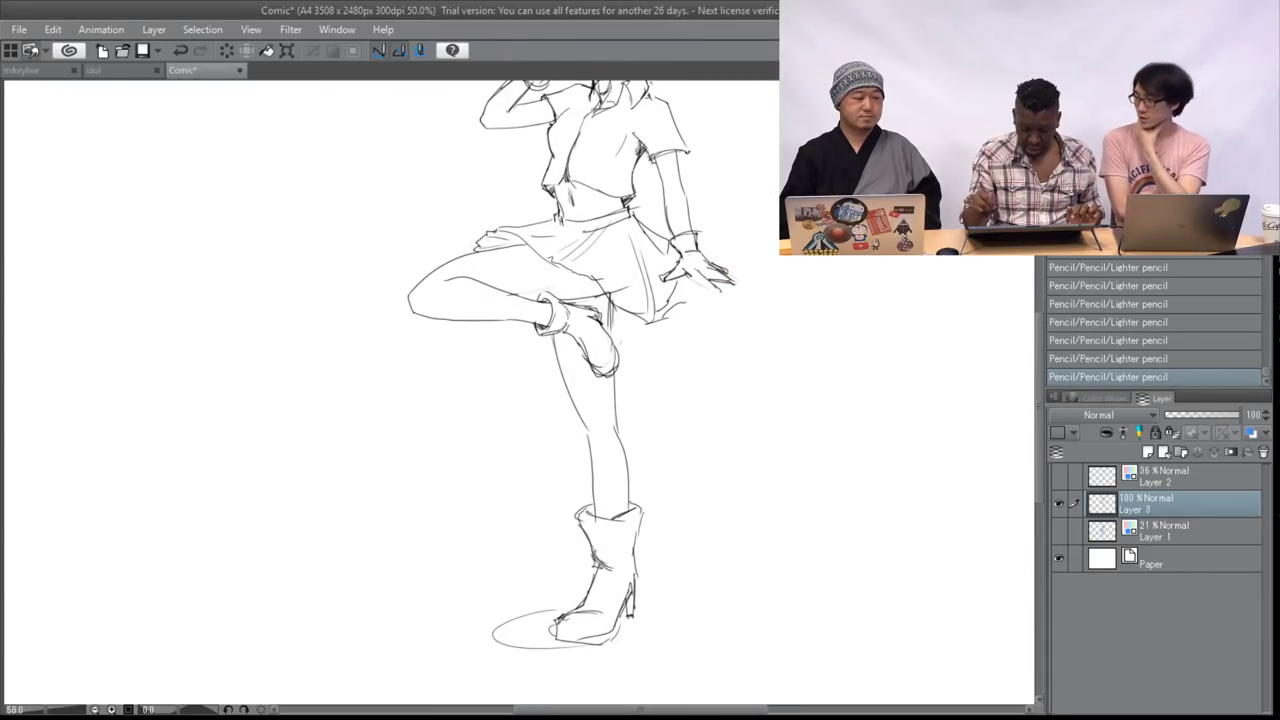
{"action": "scroll", "coordinate": [518, 390], "scroll_direction": "down", "scroll_amount": 2}
{"action": "scroll", "coordinate": [518, 390], "scroll_direction": "up", "scroll_amount": 2}
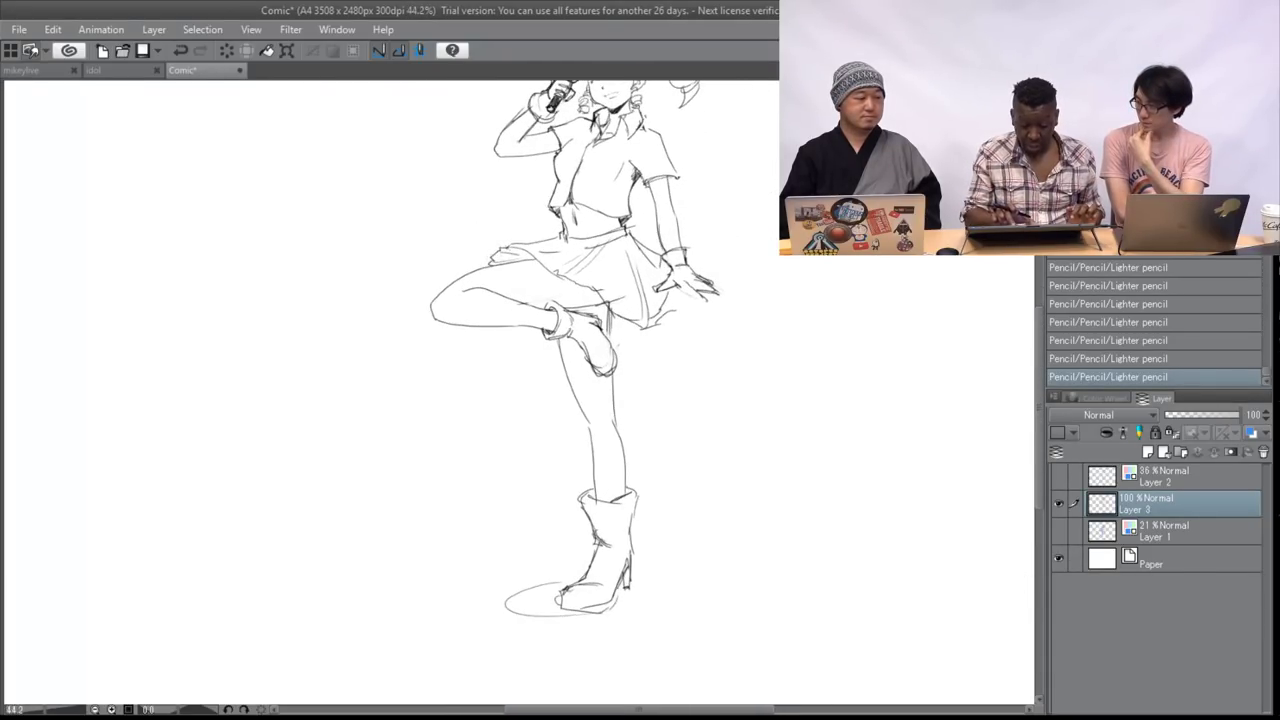
{"action": "left_click_drag", "start_coordinate": [560, 400], "coordinate": [418, 357]}
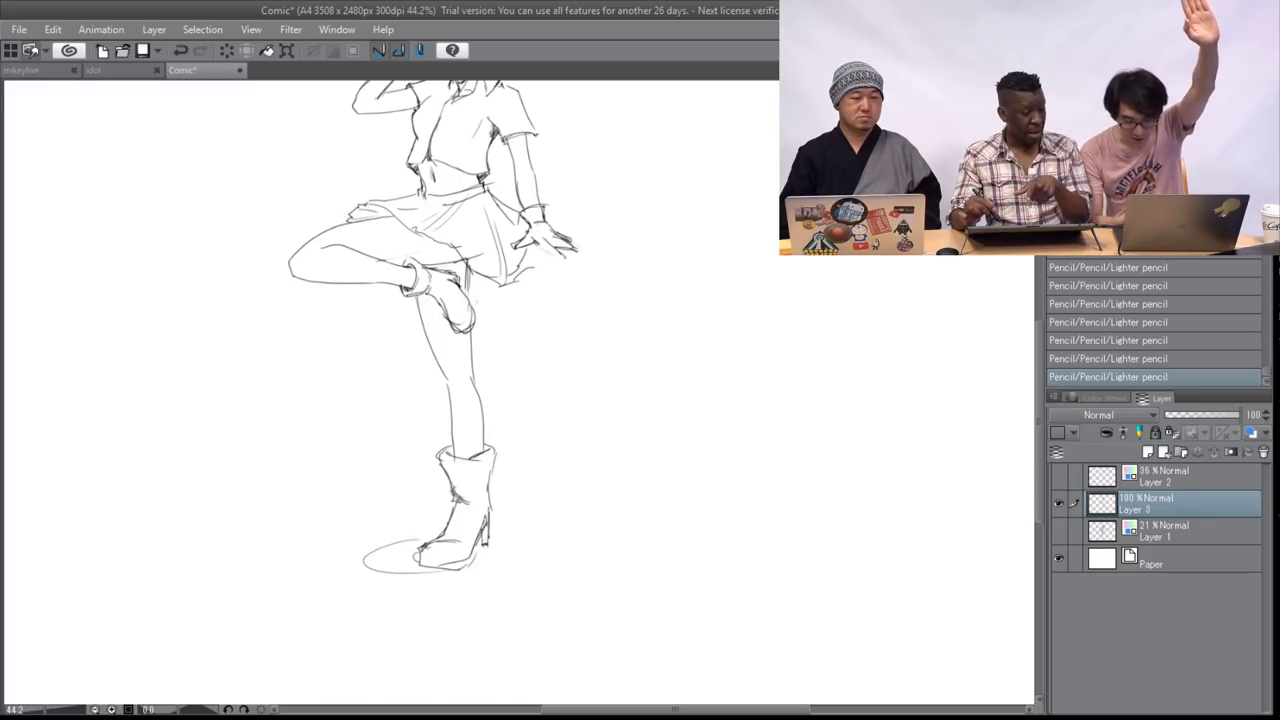
{"action": "left_click_drag", "start_coordinate": [480, 320], "coordinate": [500, 456]}
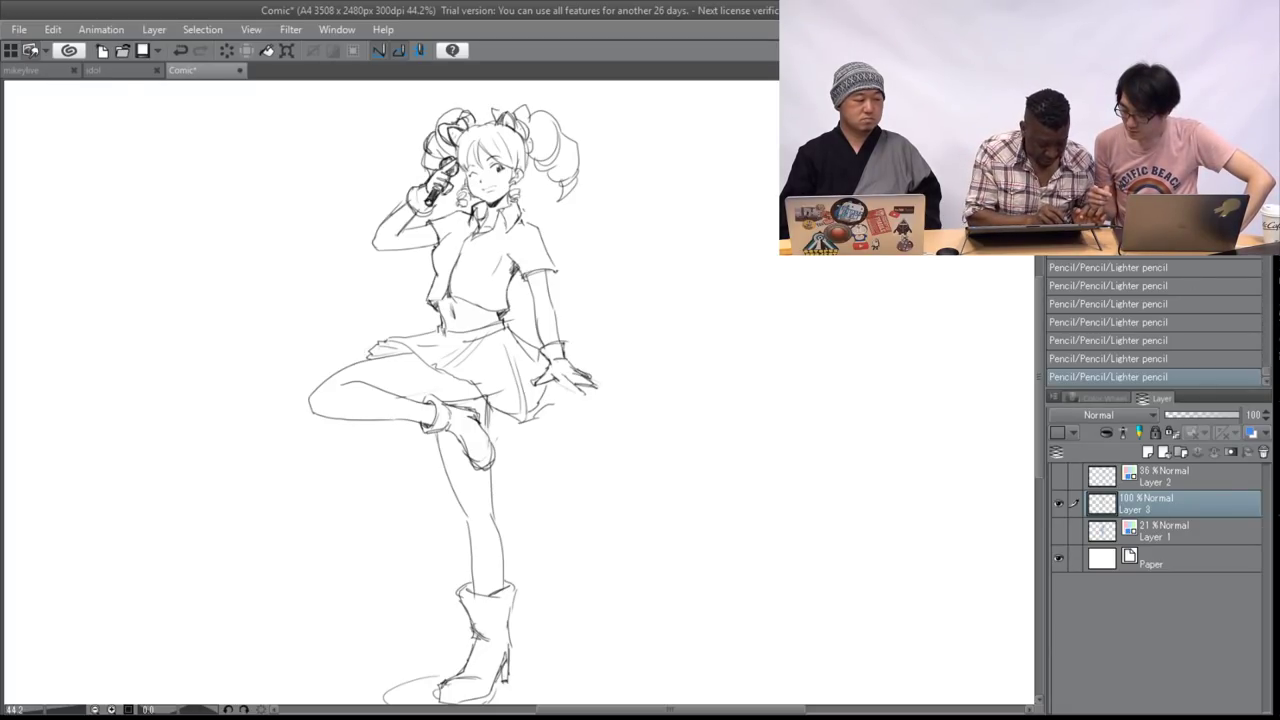
- Lasso the standing boot with its ground ellipse, scale it down, move it to meet the leg, and deselect
{"action": "mouse_move", "coordinate": [490, 470]}
{"action": "left_mouse_down"}
{"action": "mouse_move", "coordinate": [540, 615]}
{"action": "mouse_move", "coordinate": [523, 699]}
{"action": "mouse_move", "coordinate": [485, 703]}
{"action": "mouse_move", "coordinate": [377, 666]}
{"action": "mouse_move", "coordinate": [440, 563]}
{"action": "mouse_move", "coordinate": [426, 425]}
{"action": "left_mouse_up"}
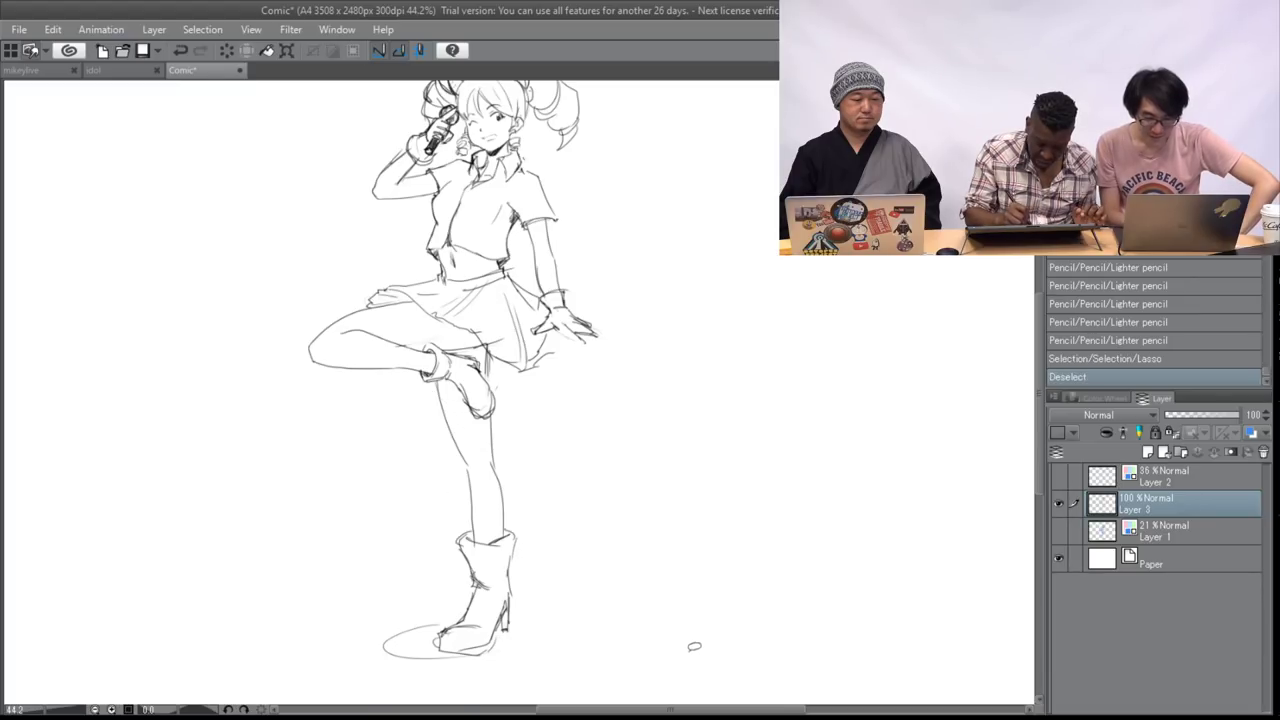
{"action": "key", "text": "ctrl+d"}
{"action": "mouse_move", "coordinate": [522, 540]}
{"action": "left_mouse_down"}
{"action": "mouse_move", "coordinate": [463, 690]}
{"action": "mouse_move", "coordinate": [355, 647]}
{"action": "mouse_move", "coordinate": [452, 591]}
{"action": "mouse_move", "coordinate": [440, 538]}
{"action": "left_mouse_up"}
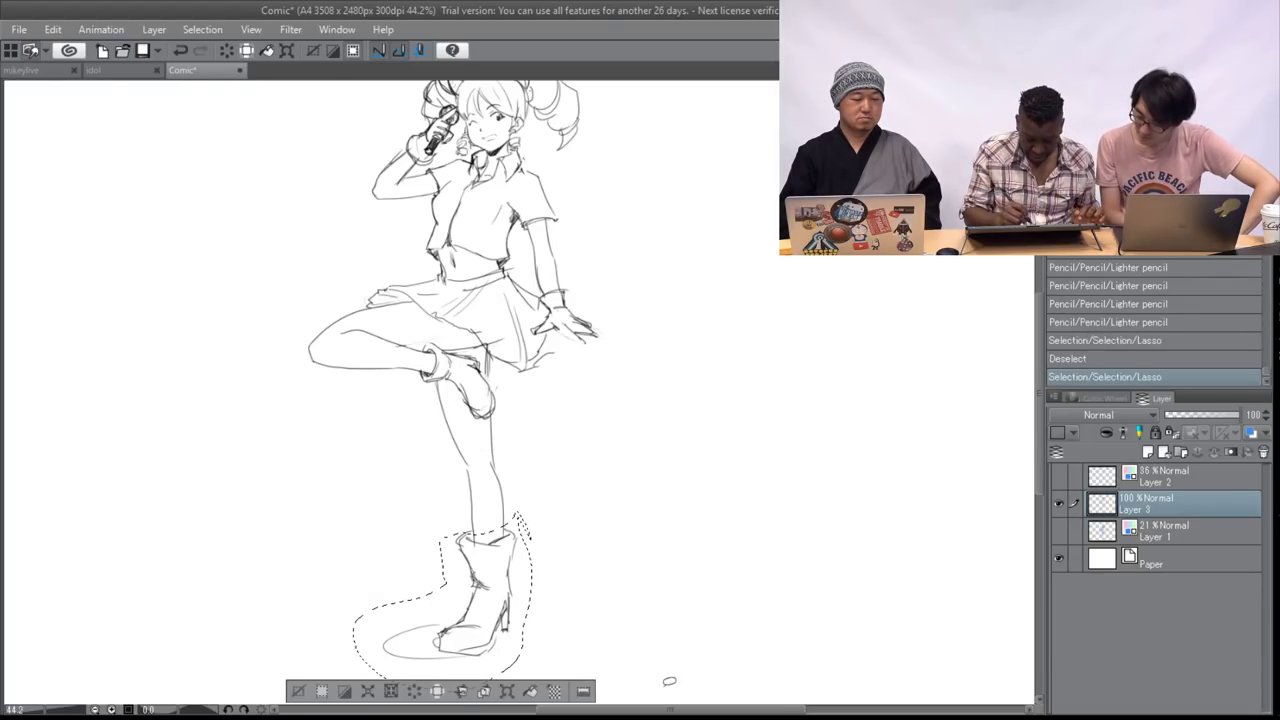
{"action": "key", "text": "ctrl+t"}
{"action": "left_click_drag", "start_coordinate": [531, 690], "coordinate": [503, 662]}
{"action": "left_click_drag", "start_coordinate": [450, 590], "coordinate": [470, 588]}
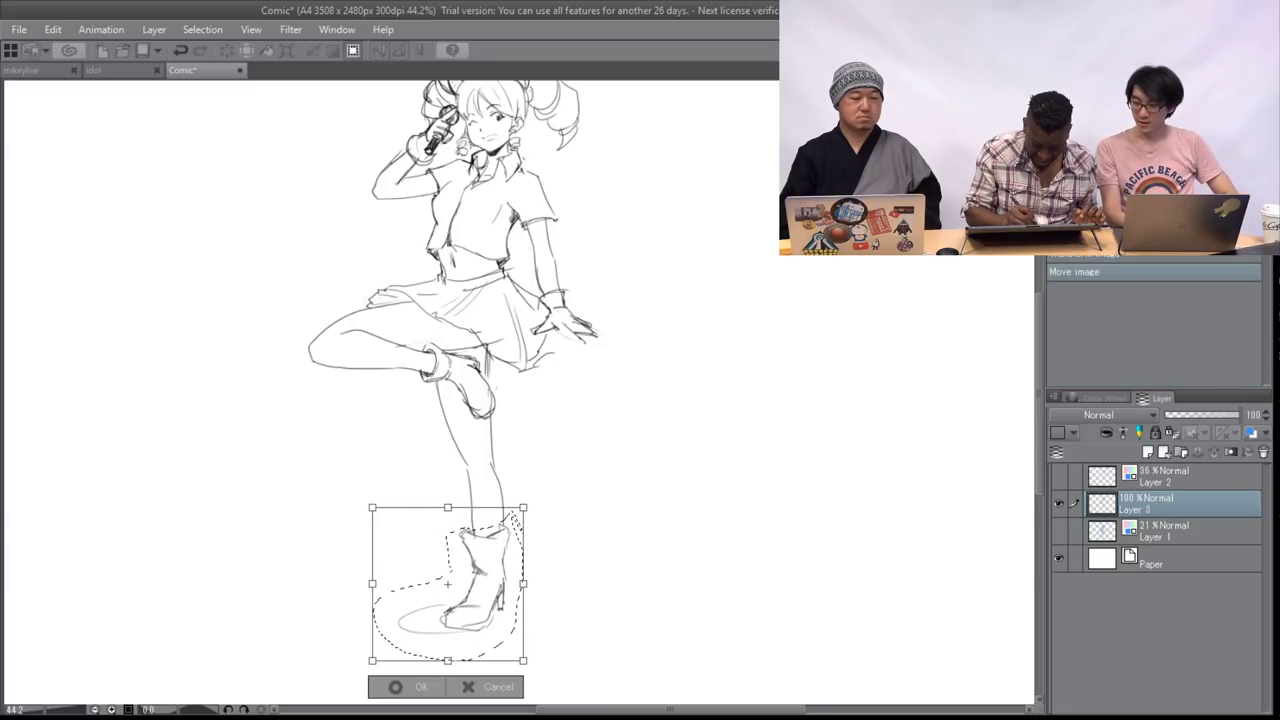
{"action": "left_click_drag", "start_coordinate": [523, 661], "coordinate": [512, 650]}
{"action": "left_click_drag", "start_coordinate": [450, 588], "coordinate": [458, 598]}
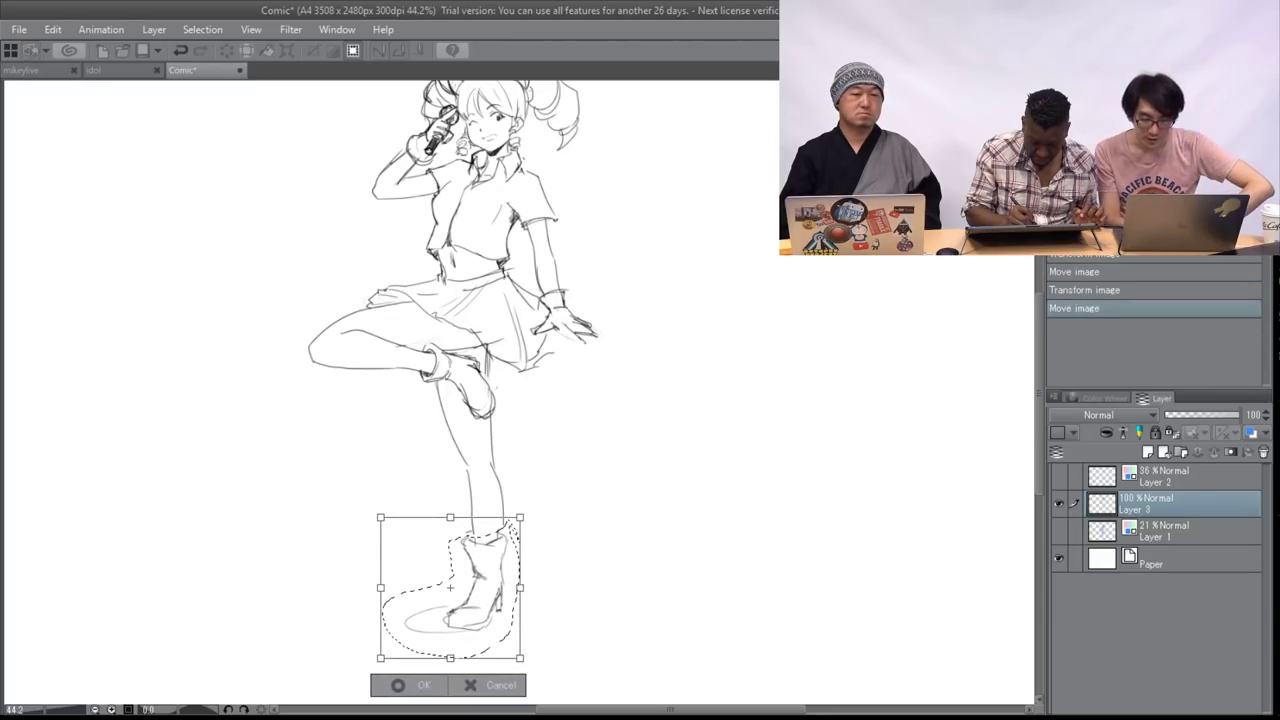
{"action": "key", "text": "Return"}
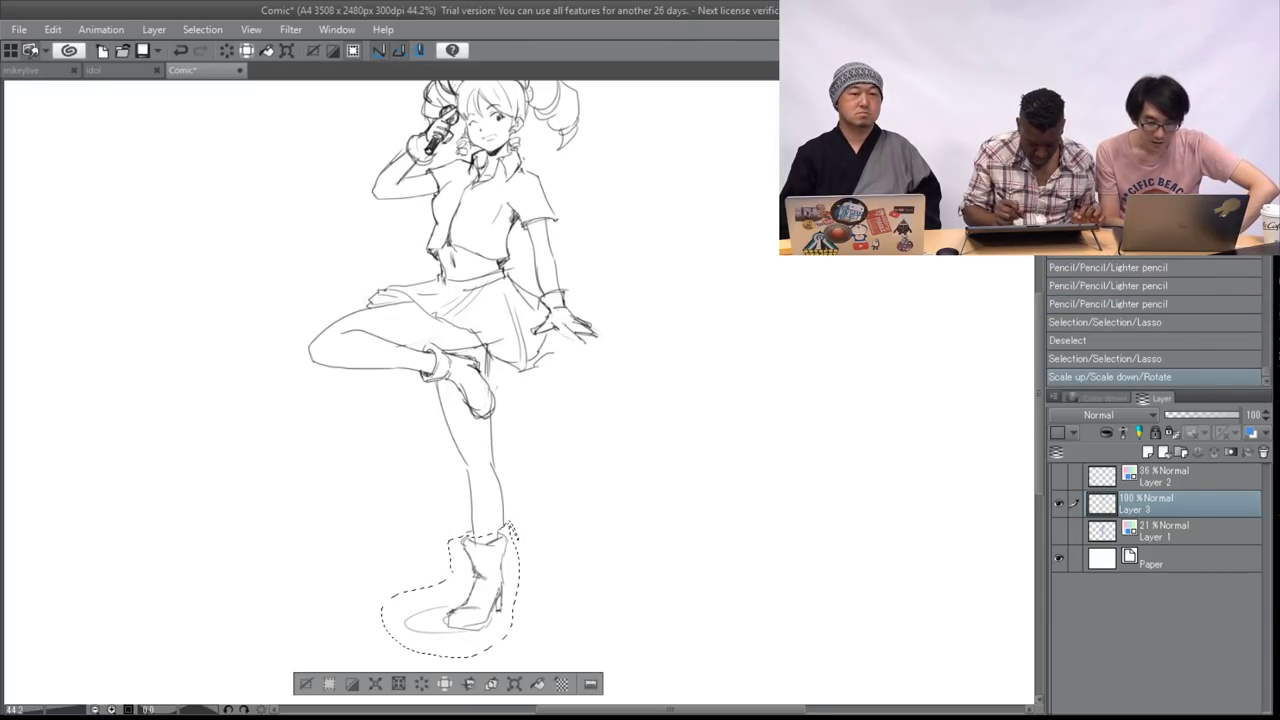
{"action": "left_click", "coordinate": [870, 684]}
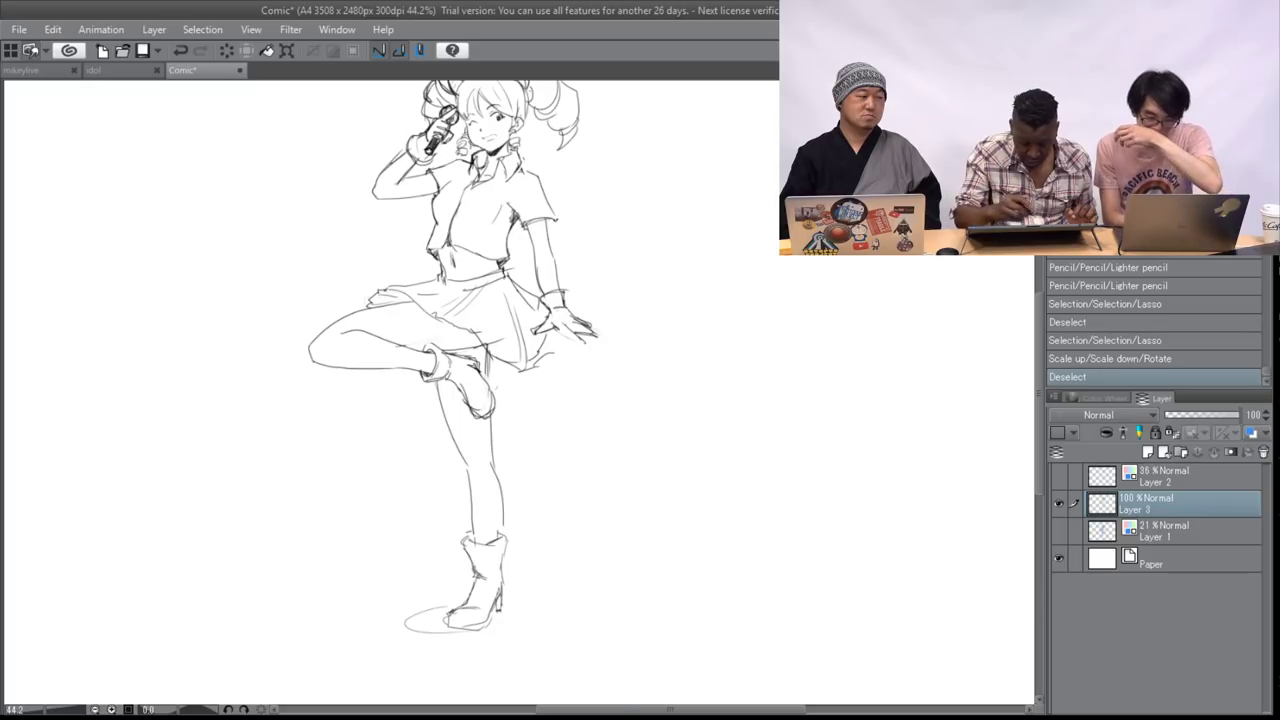
- Redraw the standing leg's calf line down to the boot and draw a wider ground ellipse around the foot
{"action": "mouse_move", "coordinate": [468, 484]}
{"action": "left_mouse_down"}
{"action": "mouse_move", "coordinate": [494, 512]}
{"action": "mouse_move", "coordinate": [498, 544]}
{"action": "left_mouse_up"}
{"action": "left_click_drag", "start_coordinate": [496, 470], "coordinate": [499, 522]}
{"action": "mouse_move", "coordinate": [493, 612]}
{"action": "left_mouse_down"}
{"action": "mouse_move", "coordinate": [488, 627]}
{"action": "mouse_move", "coordinate": [401, 619]}
{"action": "mouse_move", "coordinate": [548, 635]}
{"action": "left_mouse_up"}
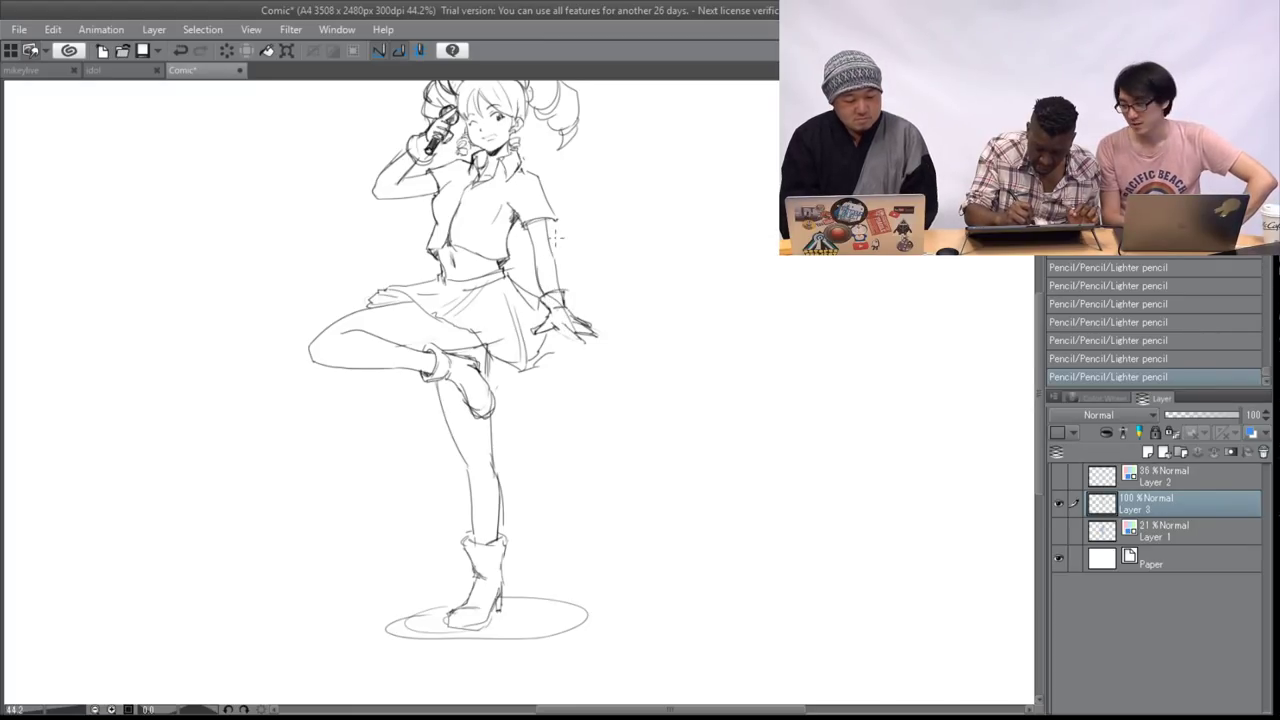
- Darken the armpit shadow and add fold lines and a firmer shoulder outline to both short sleeves
{"action": "scroll", "coordinate": [682, 302], "scroll_direction": "up", "scroll_amount": 1}
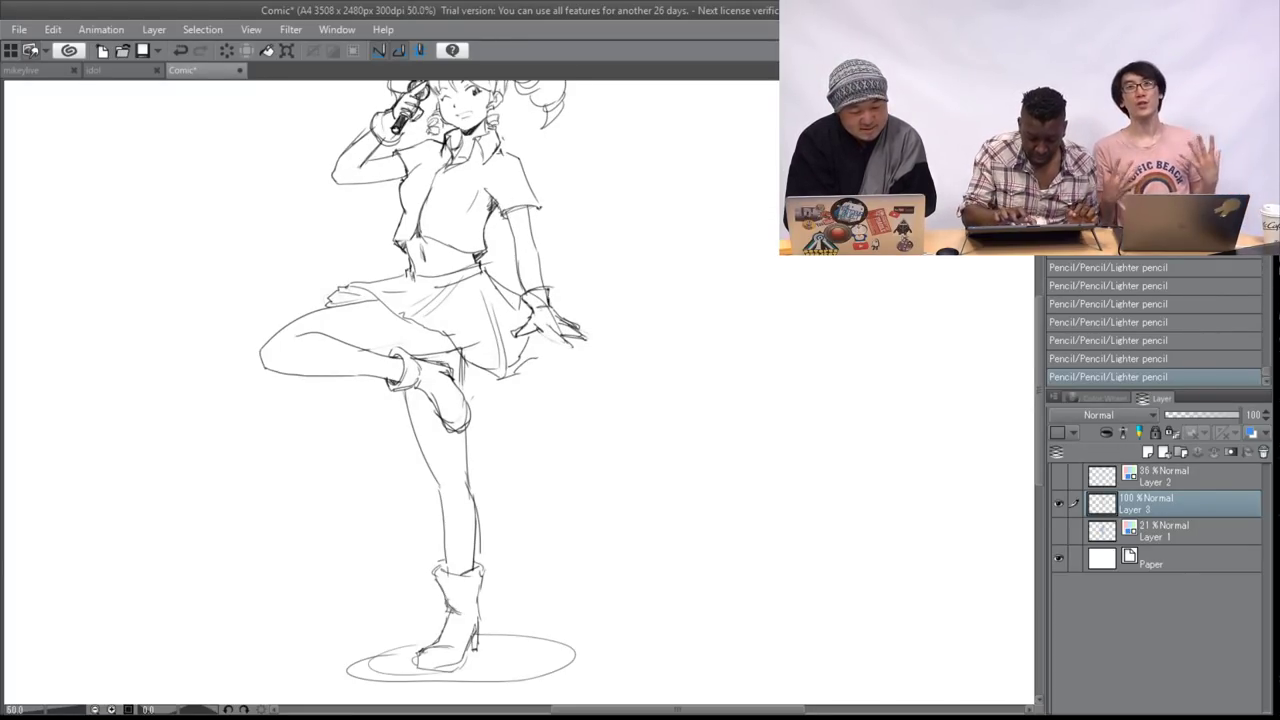
{"action": "left_click_drag", "start_coordinate": [588, 330], "coordinate": [577, 454]}
{"action": "scroll", "coordinate": [577, 454], "scroll_direction": "up", "scroll_amount": 4}
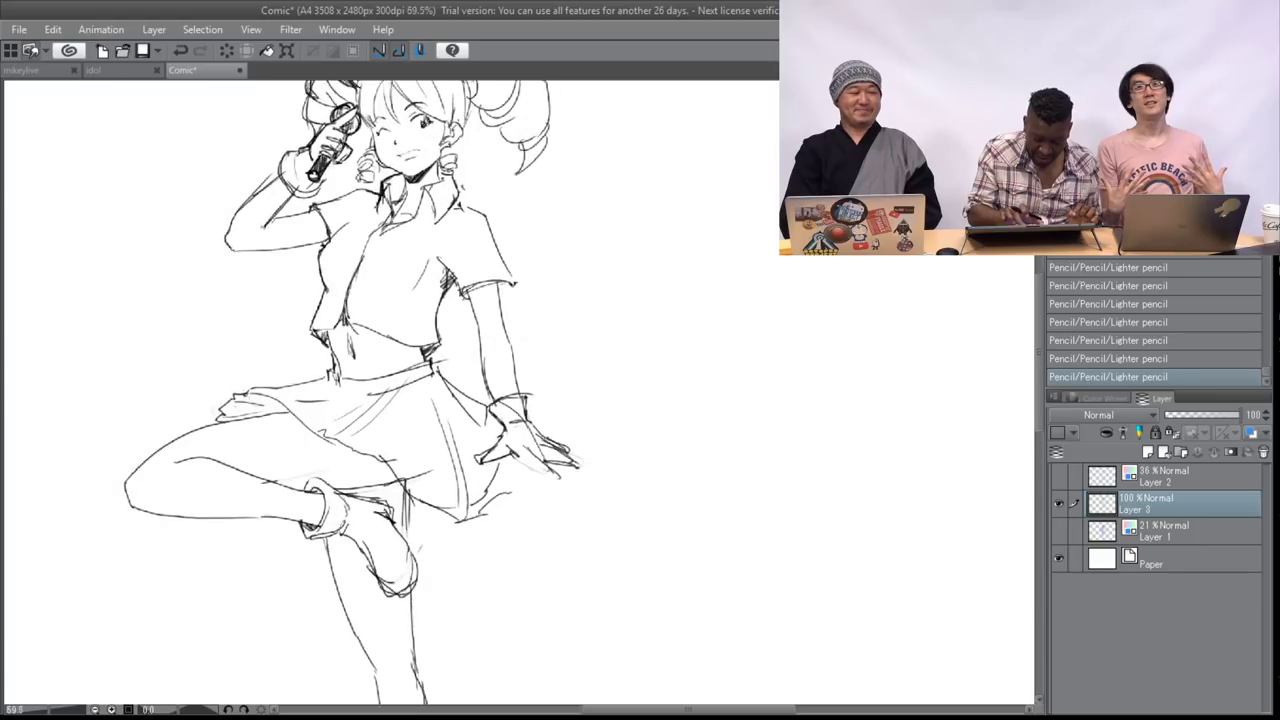
{"action": "key", "text": "minus"}
{"action": "key", "text": "minus"}
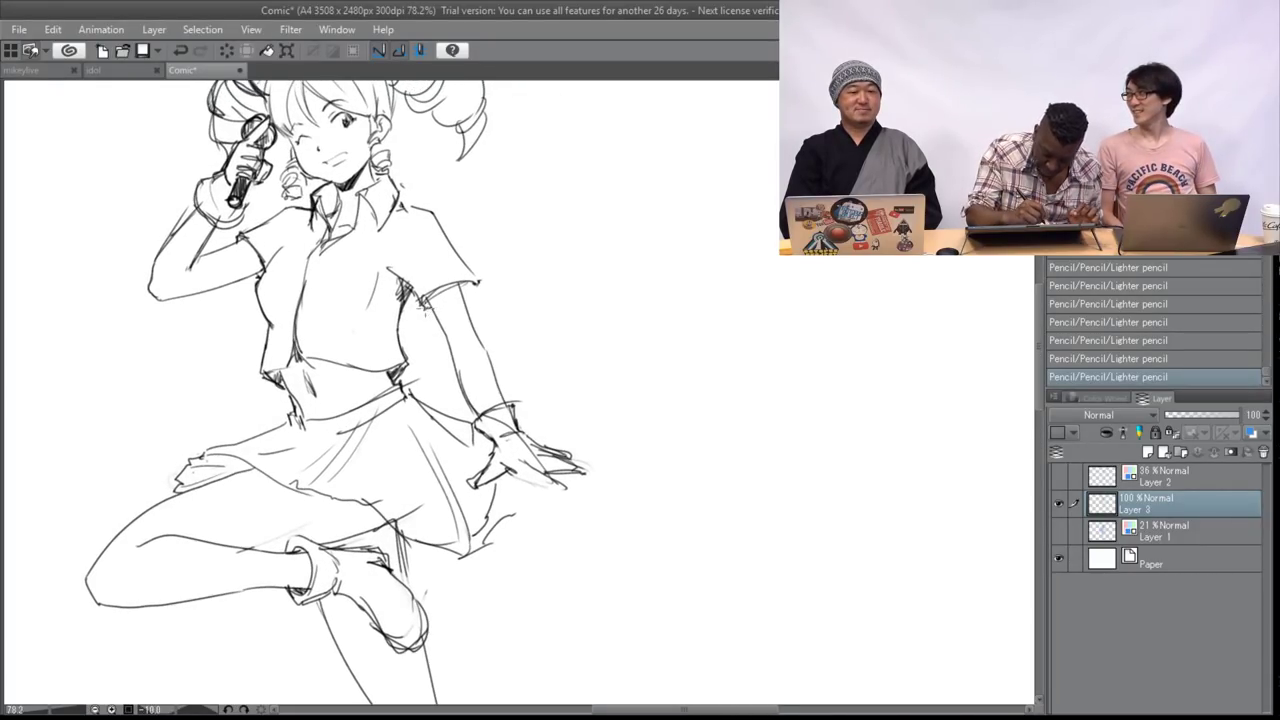
{"action": "left_click_drag", "start_coordinate": [408, 285], "coordinate": [423, 307]}
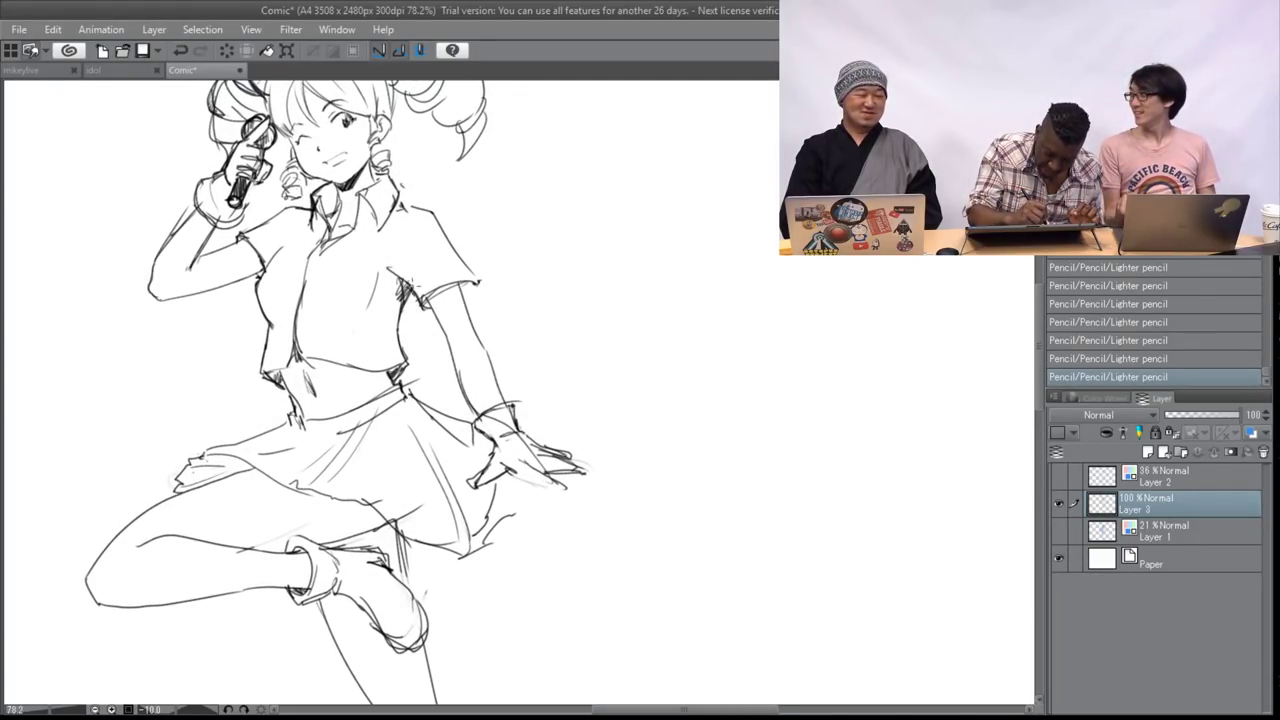
{"action": "left_click_drag", "start_coordinate": [398, 266], "coordinate": [411, 281]}
{"action": "mouse_move", "coordinate": [410, 223]}
{"action": "left_mouse_down"}
{"action": "mouse_move", "coordinate": [387, 259]}
{"action": "mouse_move", "coordinate": [412, 265]}
{"action": "left_mouse_up"}
{"action": "left_click_drag", "start_coordinate": [272, 237], "coordinate": [277, 256]}
{"action": "left_click_drag", "start_coordinate": [390, 258], "coordinate": [388, 302]}
{"action": "left_click_drag", "start_coordinate": [431, 246], "coordinate": [474, 269]}
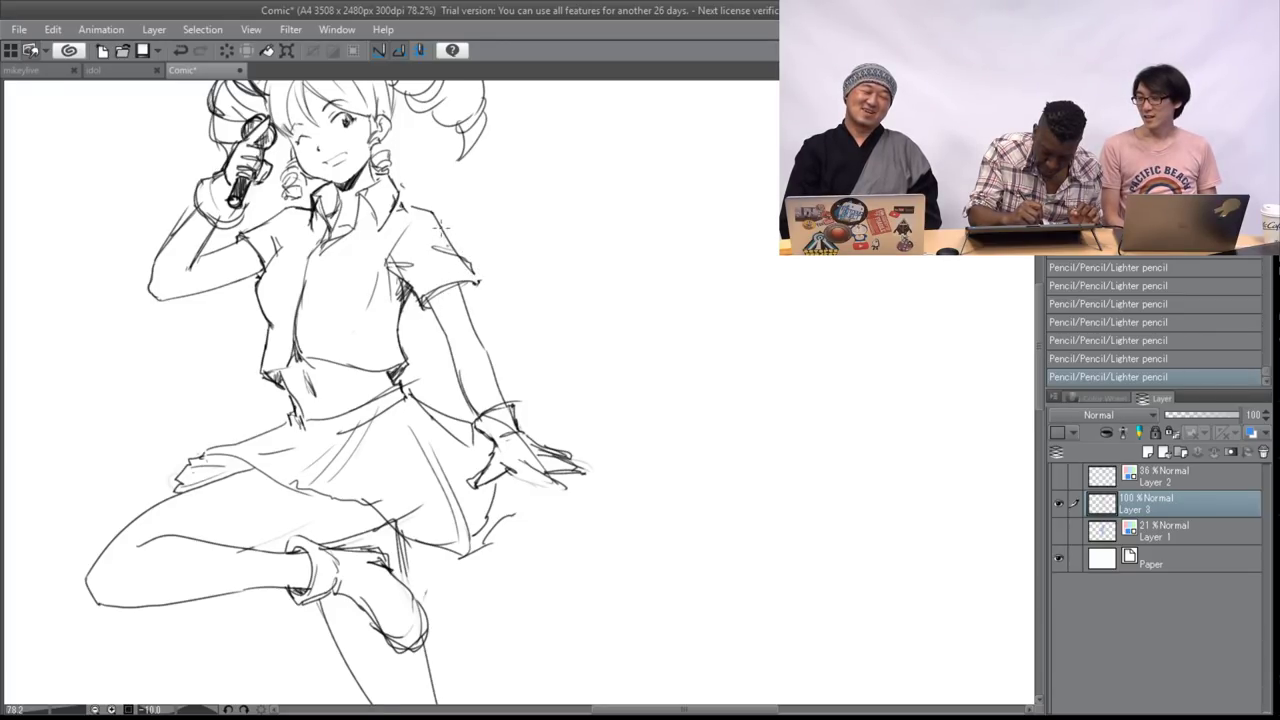
- Strengthen the shirt's bottom hem and shade the undersides of its corners above the waist
{"action": "mouse_move", "coordinate": [397, 203]}
{"action": "left_mouse_down"}
{"action": "mouse_move", "coordinate": [427, 211]}
{"action": "mouse_move", "coordinate": [455, 244]}
{"action": "mouse_move", "coordinate": [425, 306]}
{"action": "left_mouse_up"}
{"action": "mouse_move", "coordinate": [400, 390]}
{"action": "left_mouse_down"}
{"action": "mouse_move", "coordinate": [451, 308]}
{"action": "mouse_move", "coordinate": [437, 471]}
{"action": "mouse_move", "coordinate": [390, 556]}
{"action": "left_mouse_up"}
{"action": "scroll", "coordinate": [587, 488], "scroll_direction": "down", "scroll_amount": 1}
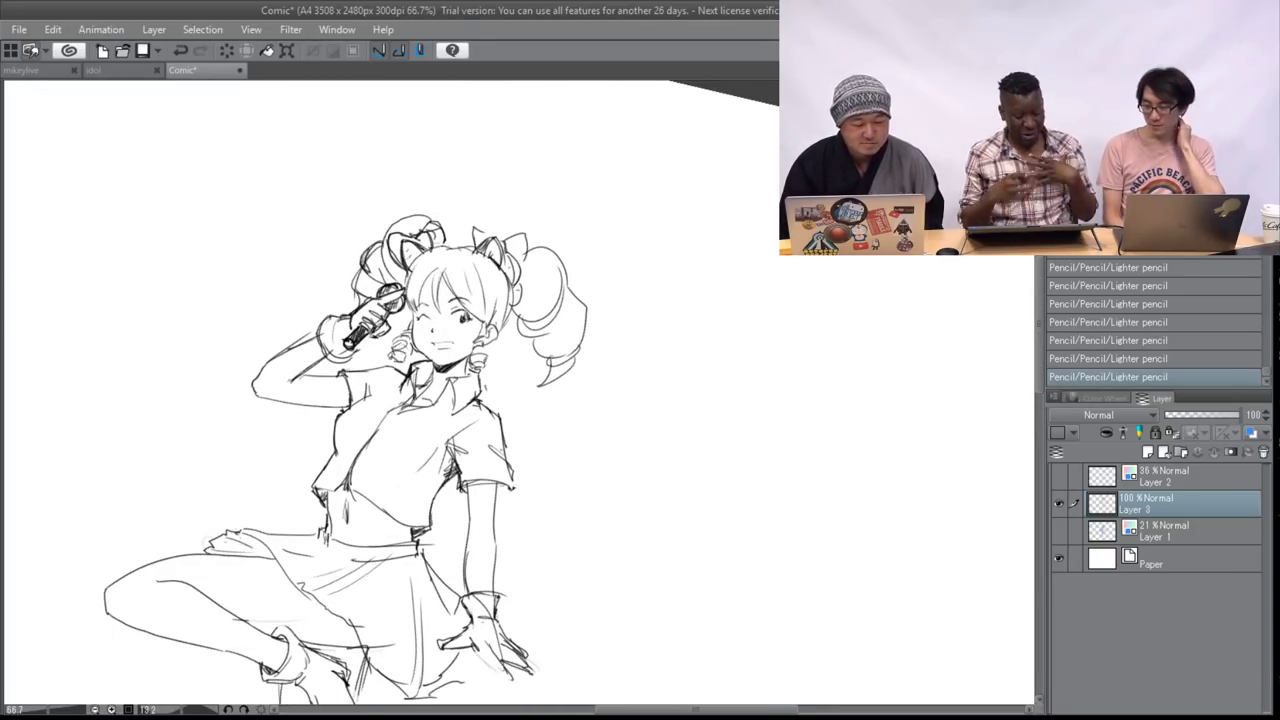
{"action": "left_click_drag", "start_coordinate": [465, 317], "coordinate": [374, 369]}
{"action": "mouse_move", "coordinate": [390, 500]}
{"action": "left_mouse_down"}
{"action": "mouse_move", "coordinate": [395, 292]}
{"action": "mouse_move", "coordinate": [322, 355]}
{"action": "mouse_move", "coordinate": [309, 385]}
{"action": "left_mouse_up"}
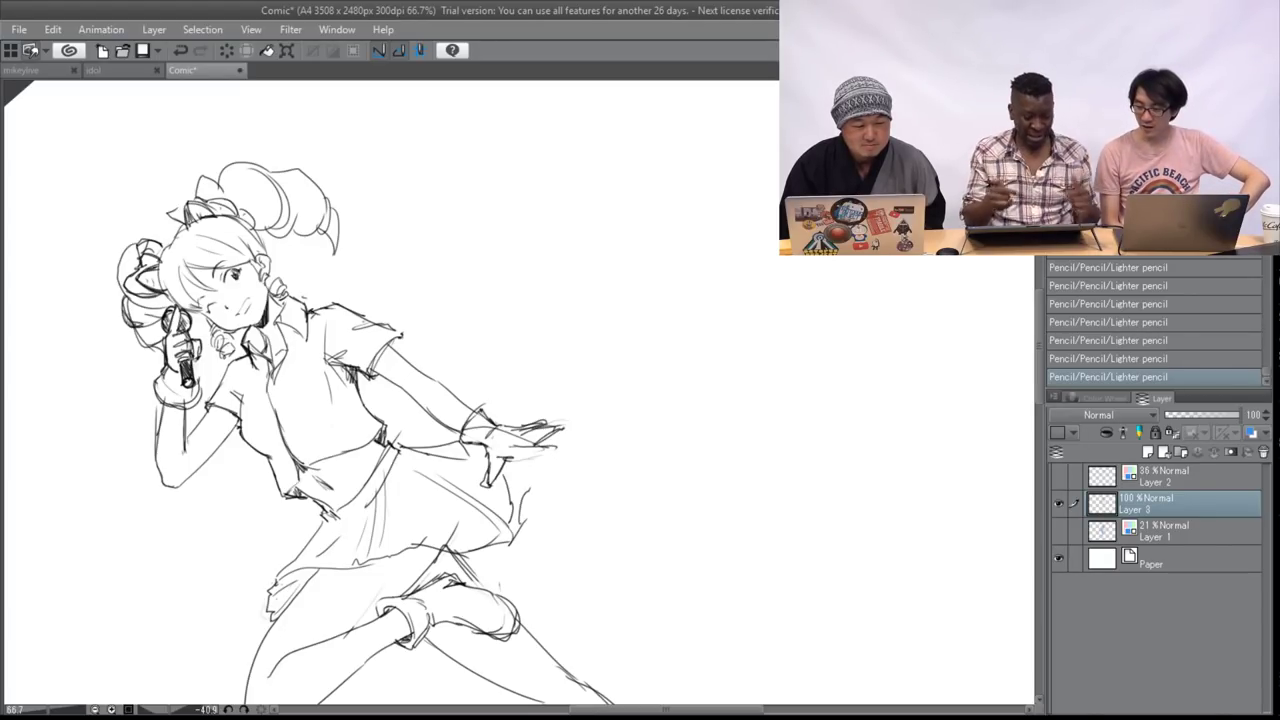
{"action": "key", "text": "ctrl+z"}
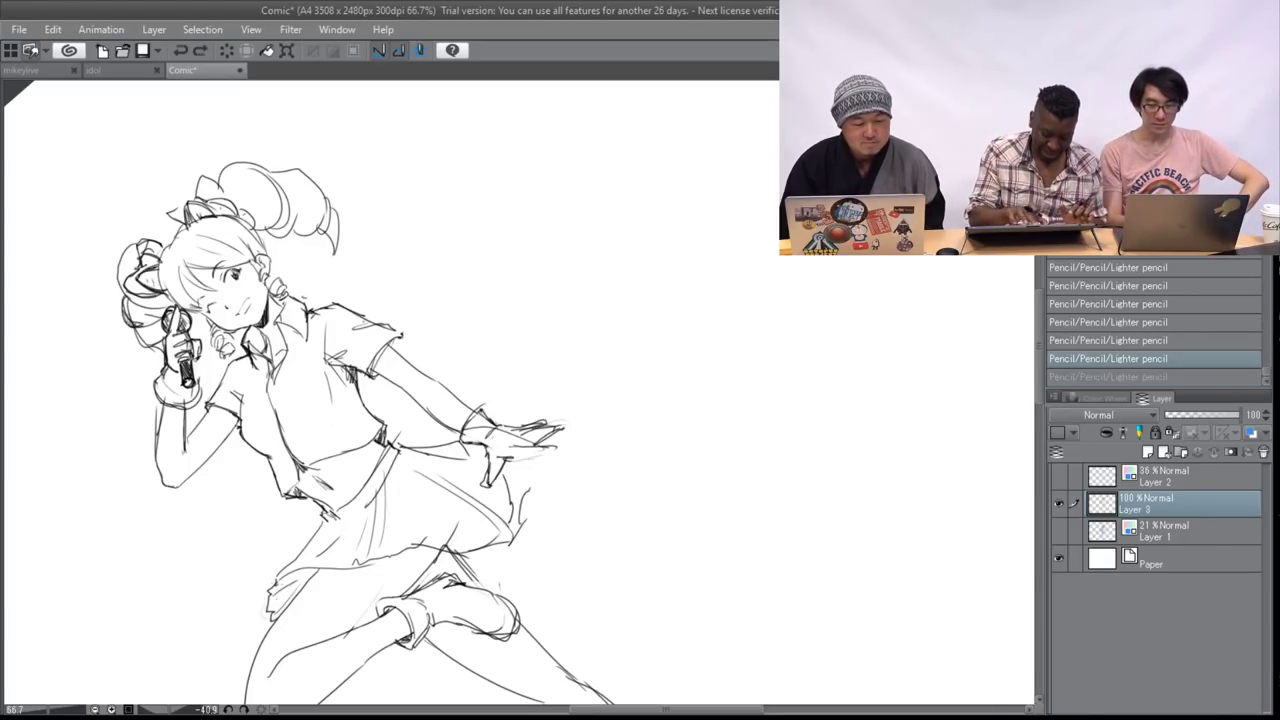
{"action": "key", "text": "ctrl+y"}
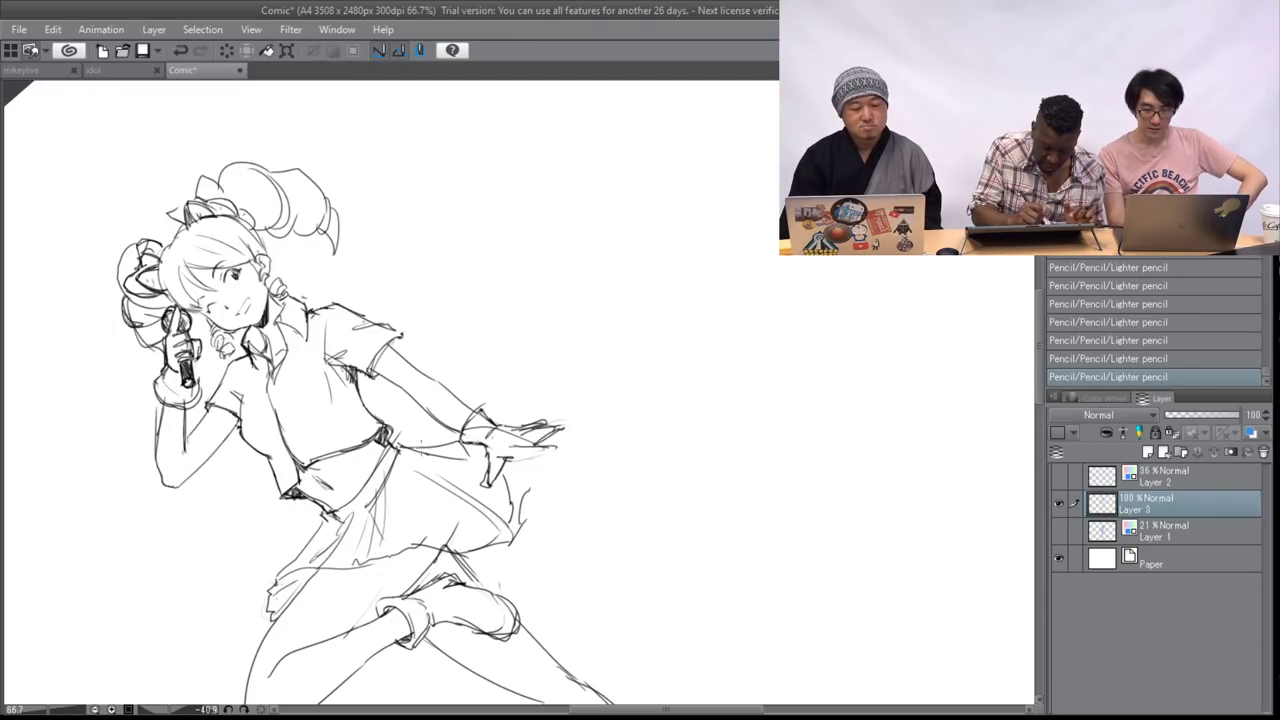
- Hatch the shadow under the skirt behind the raised shoe and add a contour line inside the shoe
{"action": "mouse_move", "coordinate": [458, 450]}
{"action": "left_mouse_down"}
{"action": "mouse_move", "coordinate": [435, 404]}
{"action": "mouse_move", "coordinate": [472, 508]}
{"action": "mouse_move", "coordinate": [618, 426]}
{"action": "left_mouse_up"}
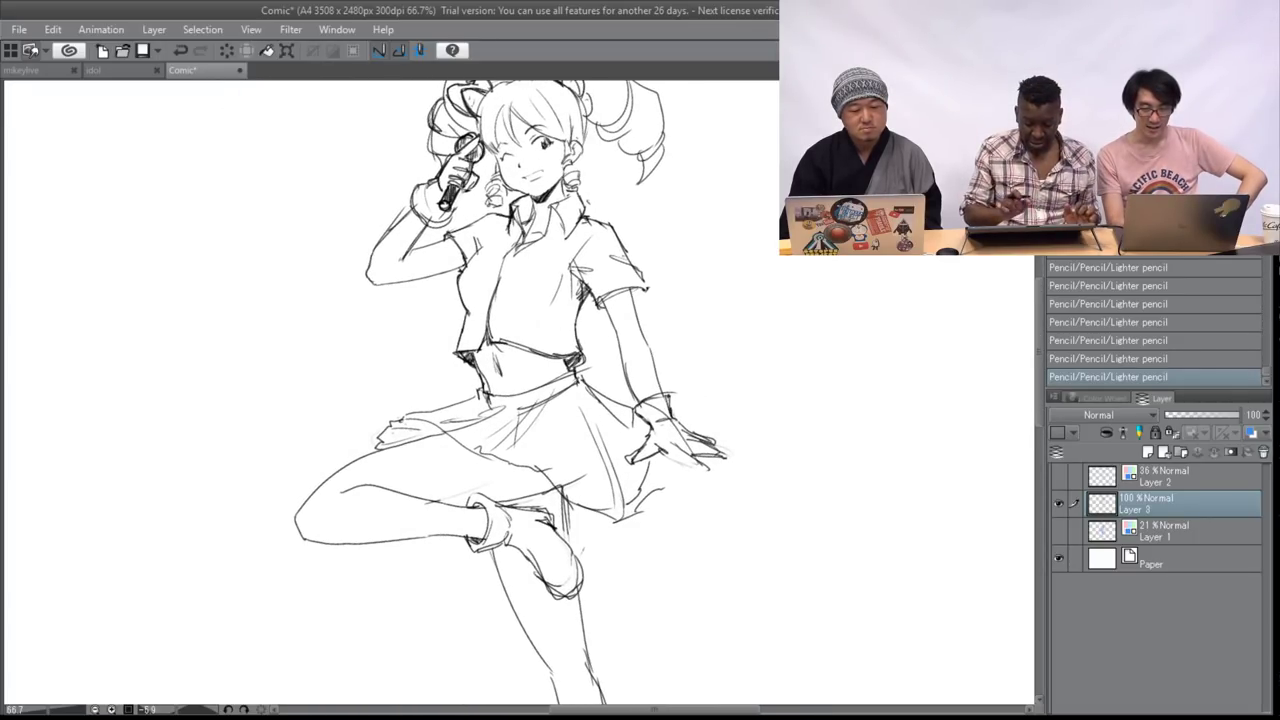
{"action": "left_click_drag", "start_coordinate": [745, 140], "coordinate": [680, 175]}
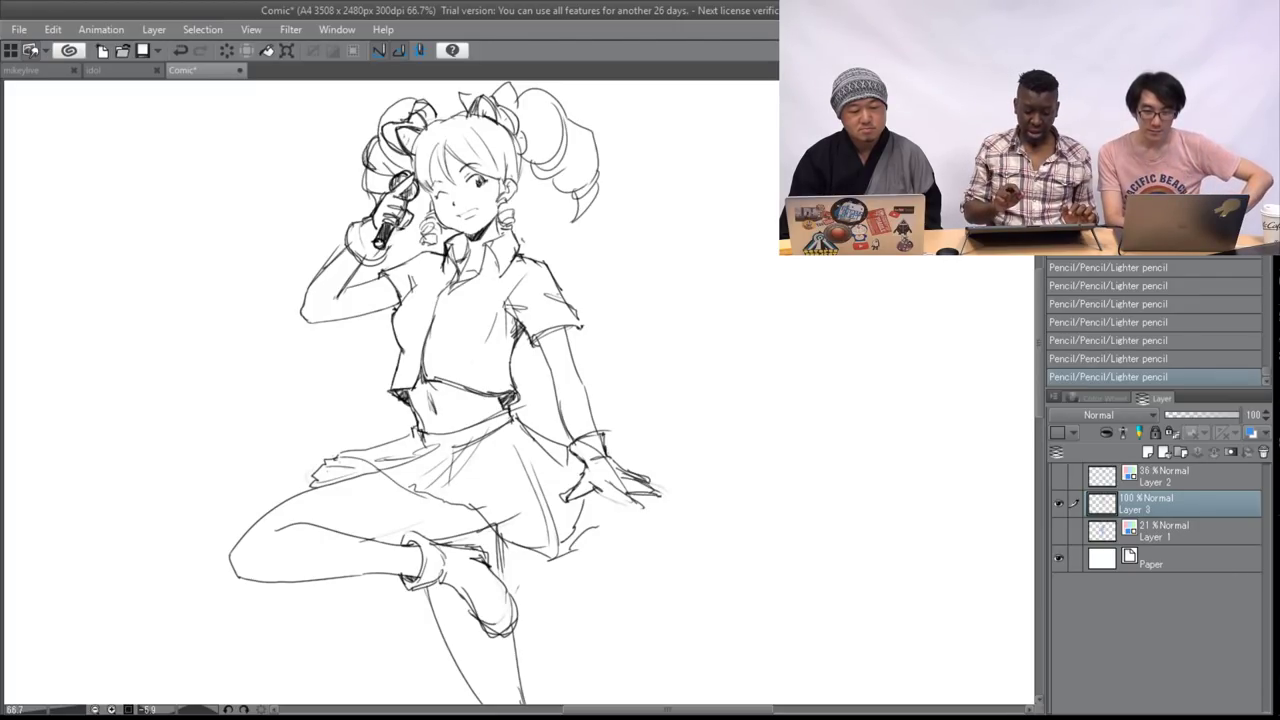
{"action": "key", "text": "ctrl+minus"}
{"action": "key", "text": "ctrl+minus"}
{"action": "left_click_drag", "start_coordinate": [560, 400], "coordinate": [591, 424]}
{"action": "left_click_drag", "start_coordinate": [591, 500], "coordinate": [598, 410]}
{"action": "mouse_move", "coordinate": [640, 350]}
{"action": "left_mouse_down"}
{"action": "mouse_move", "coordinate": [655, 410]}
{"action": "mouse_move", "coordinate": [645, 362]}
{"action": "left_mouse_up"}
{"action": "mouse_move", "coordinate": [519, 392]}
{"action": "left_mouse_down"}
{"action": "mouse_move", "coordinate": [640, 392]}
{"action": "mouse_move", "coordinate": [600, 392]}
{"action": "mouse_move", "coordinate": [504, 295]}
{"action": "left_mouse_up"}
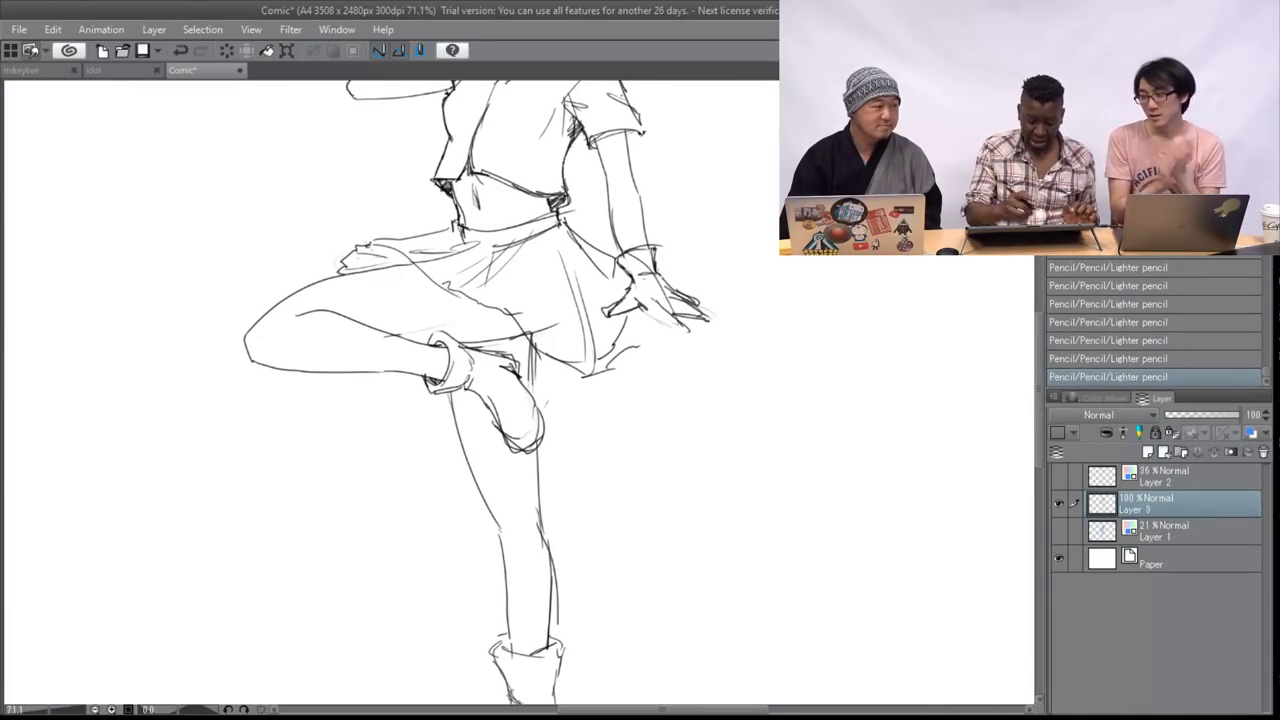
{"action": "left_click_drag", "start_coordinate": [484, 347], "coordinate": [520, 357]}
{"action": "left_click_drag", "start_coordinate": [522, 338], "coordinate": [514, 376]}
{"action": "left_click_drag", "start_coordinate": [530, 354], "coordinate": [525, 384]}
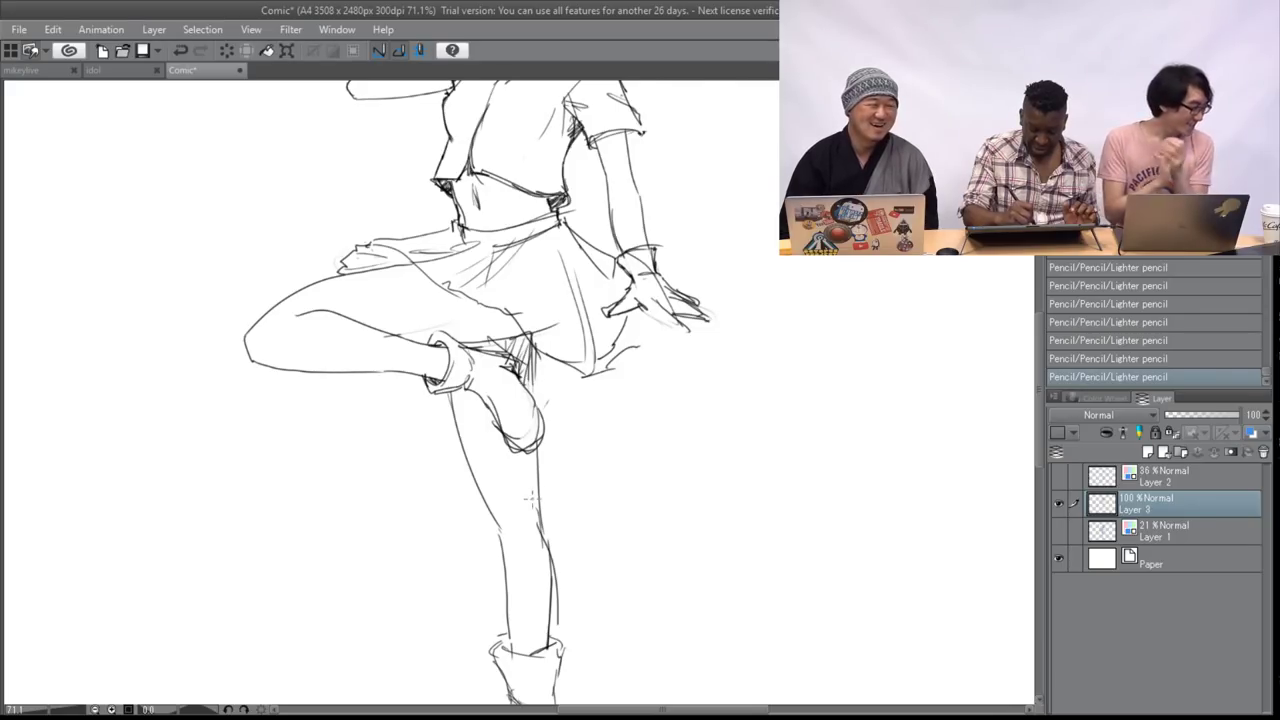
{"action": "left_click_drag", "start_coordinate": [500, 430], "coordinate": [526, 446]}
{"action": "left_click_drag", "start_coordinate": [488, 402], "coordinate": [502, 380]}
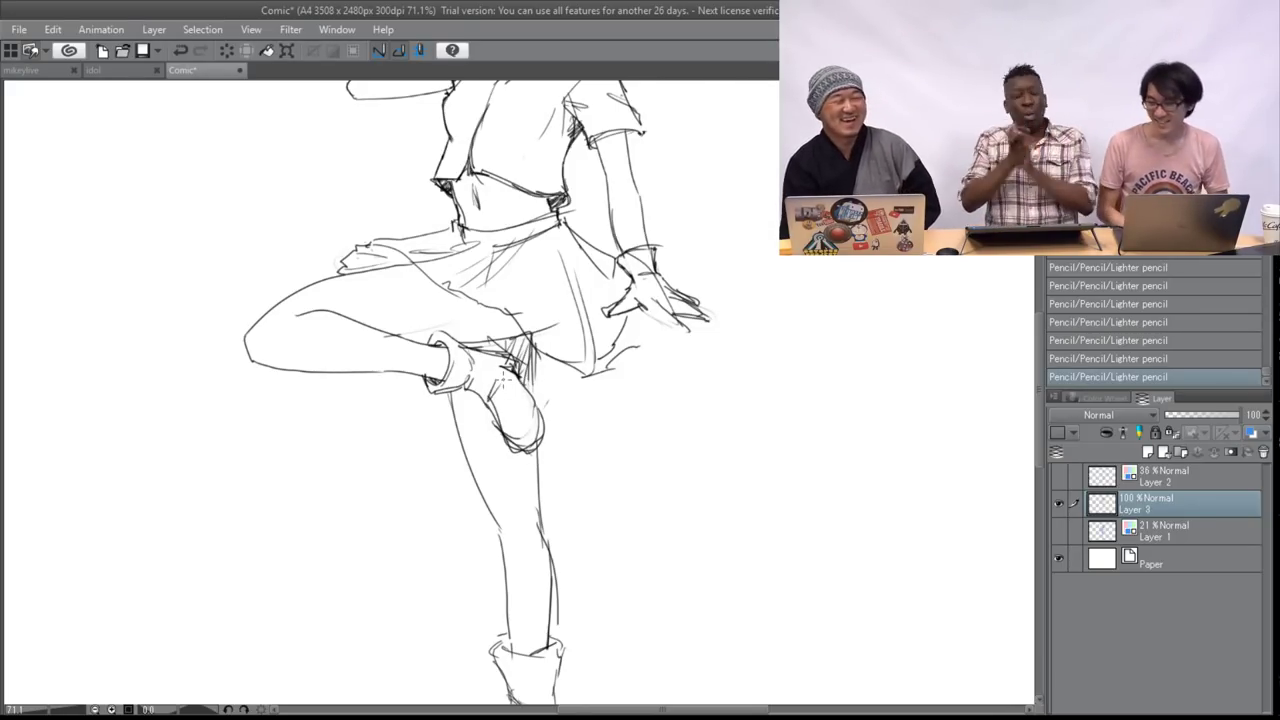
- Save the drawing under a file name made of "idol" and the artist's first name
{"action": "key", "text": "ctrl+minus"}
{"action": "key", "text": "ctrl+minus"}
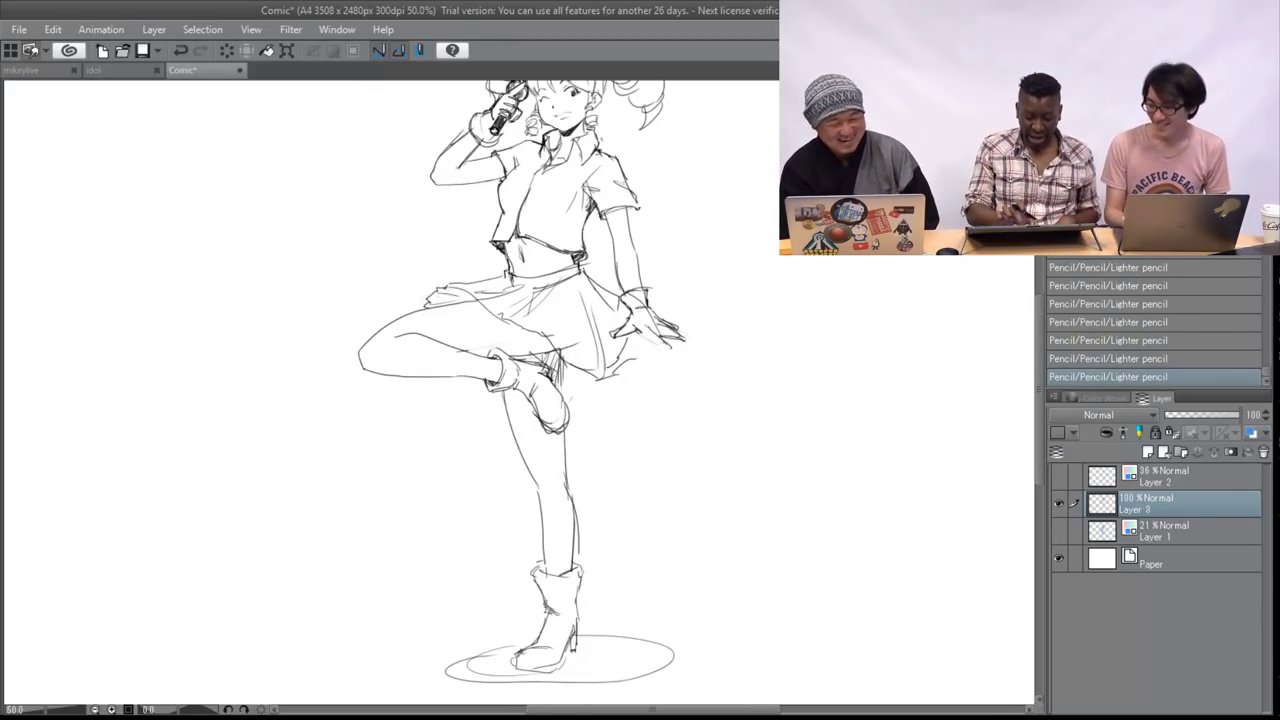
{"action": "left_click_drag", "start_coordinate": [560, 330], "coordinate": [515, 454]}
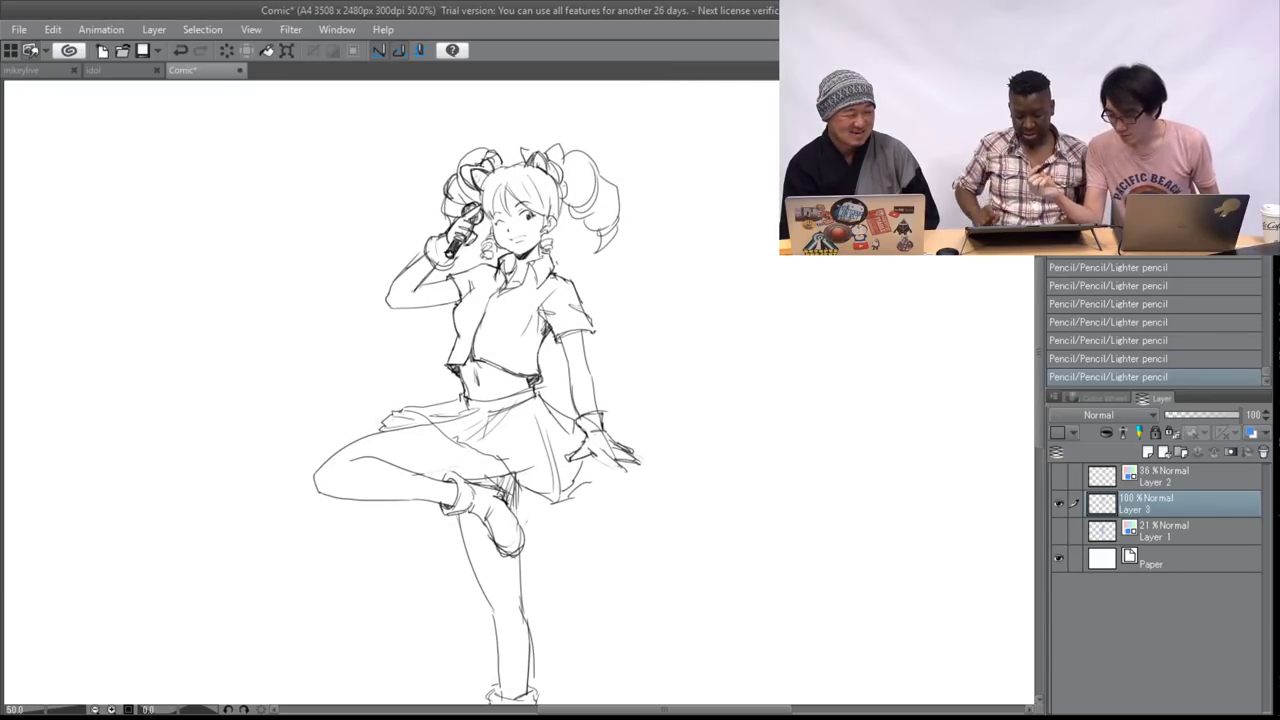
{"action": "left_click", "coordinate": [174, 65]}
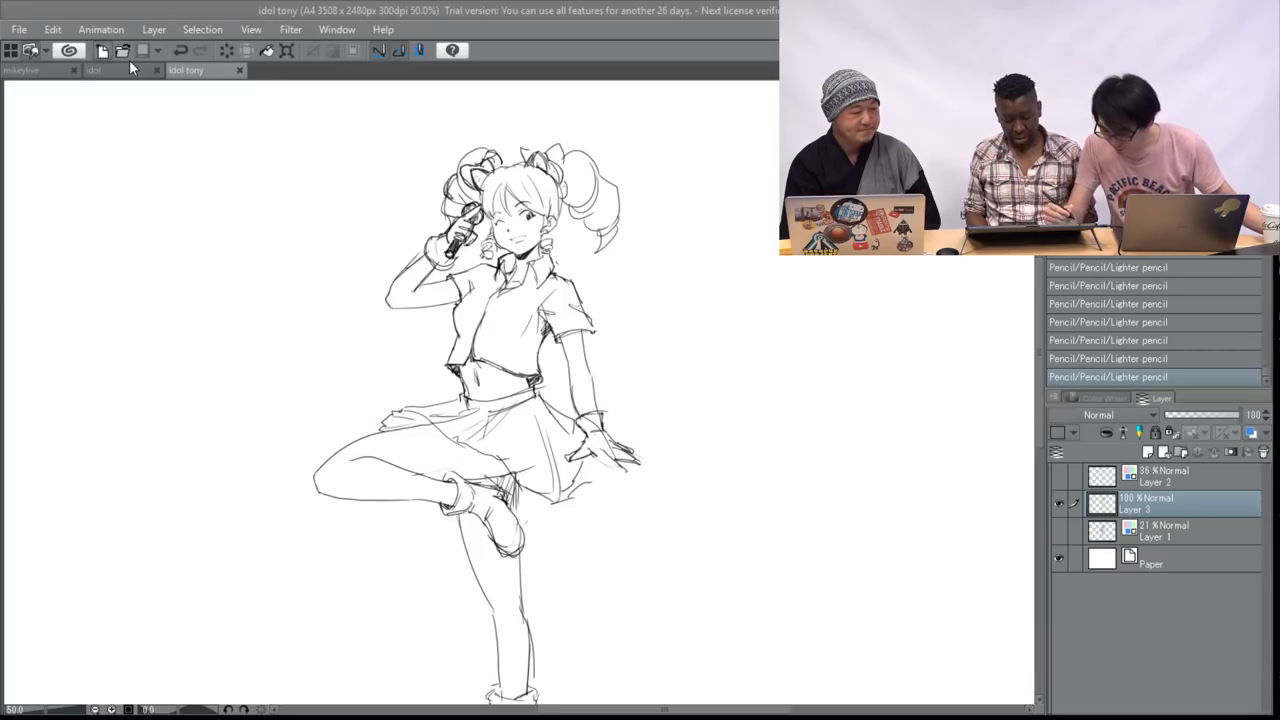
- Create a new blank A4 Comic canvas of 3508 x 2480 px at 300 dpi, and return to the character drawing
{"action": "left_click", "coordinate": [755, 153]}
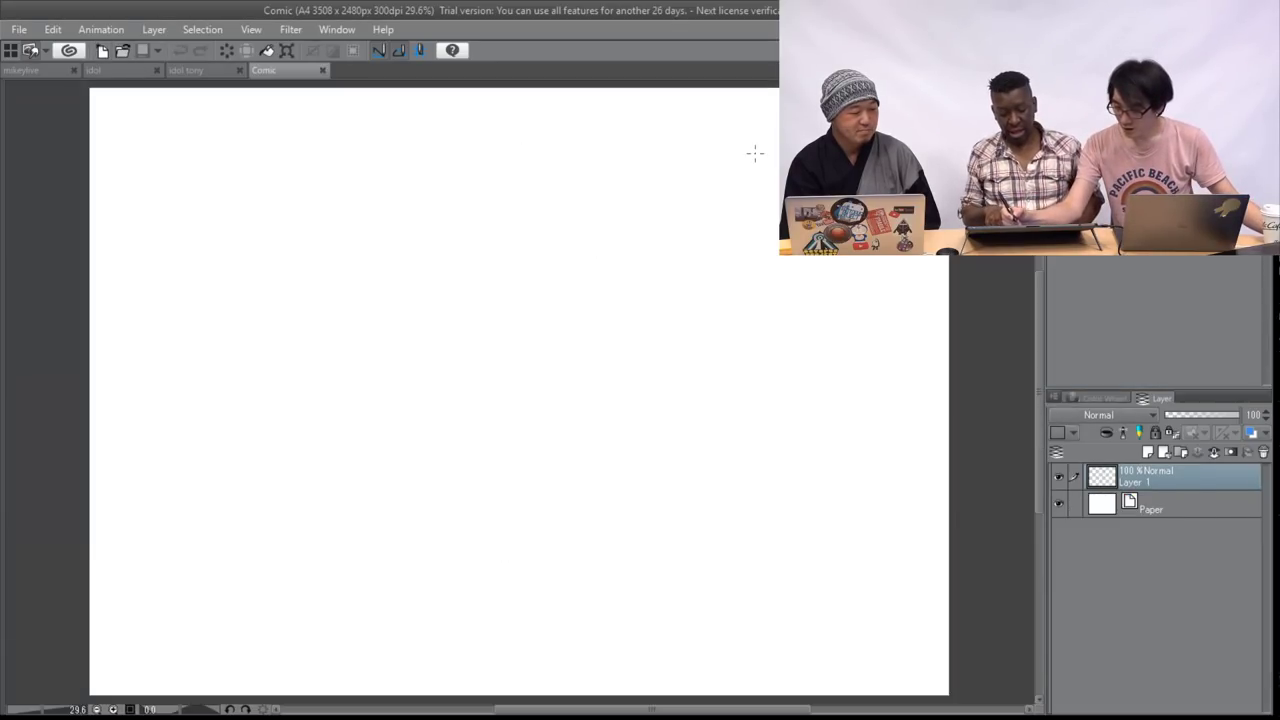
{"action": "left_click", "coordinate": [222, 73]}
{"action": "scroll", "coordinate": [518, 392], "scroll_direction": "up", "scroll_amount": 3}
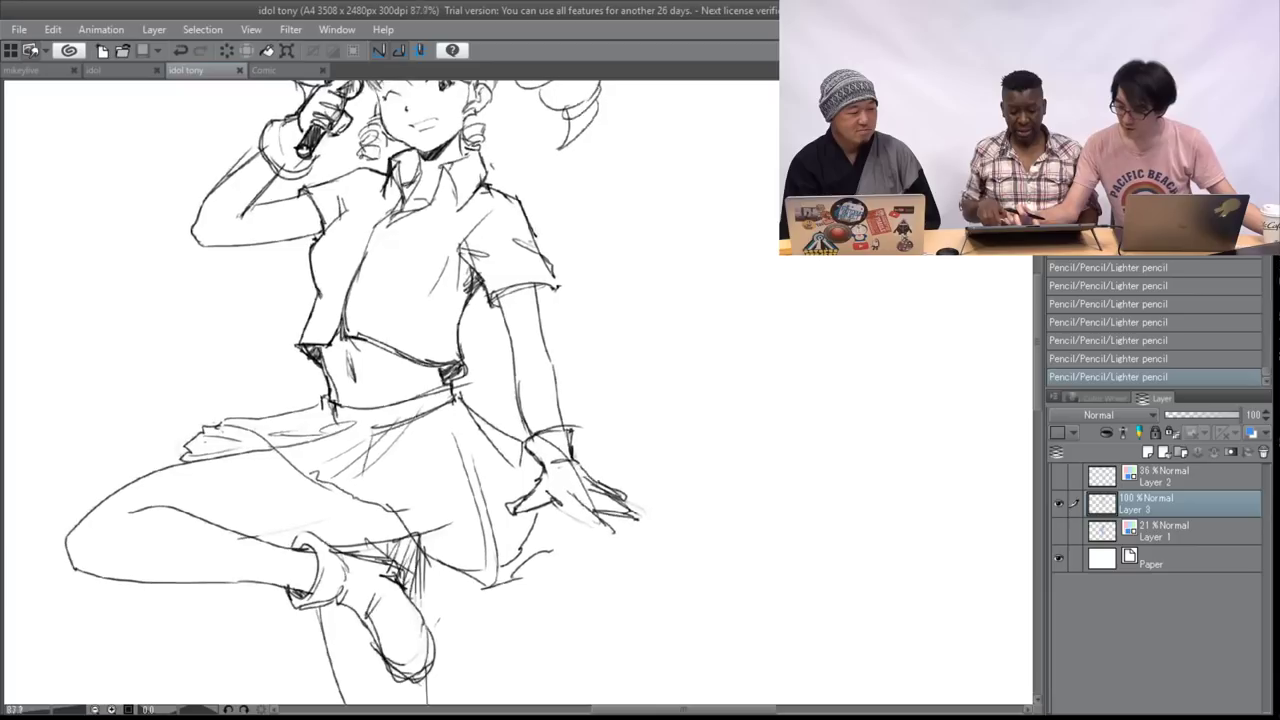
- Examine the whole winking character from head to boots and compare it with the standing singer sketch in the idol document
{"action": "scroll", "coordinate": [518, 392], "scroll_direction": "down", "scroll_amount": 3}
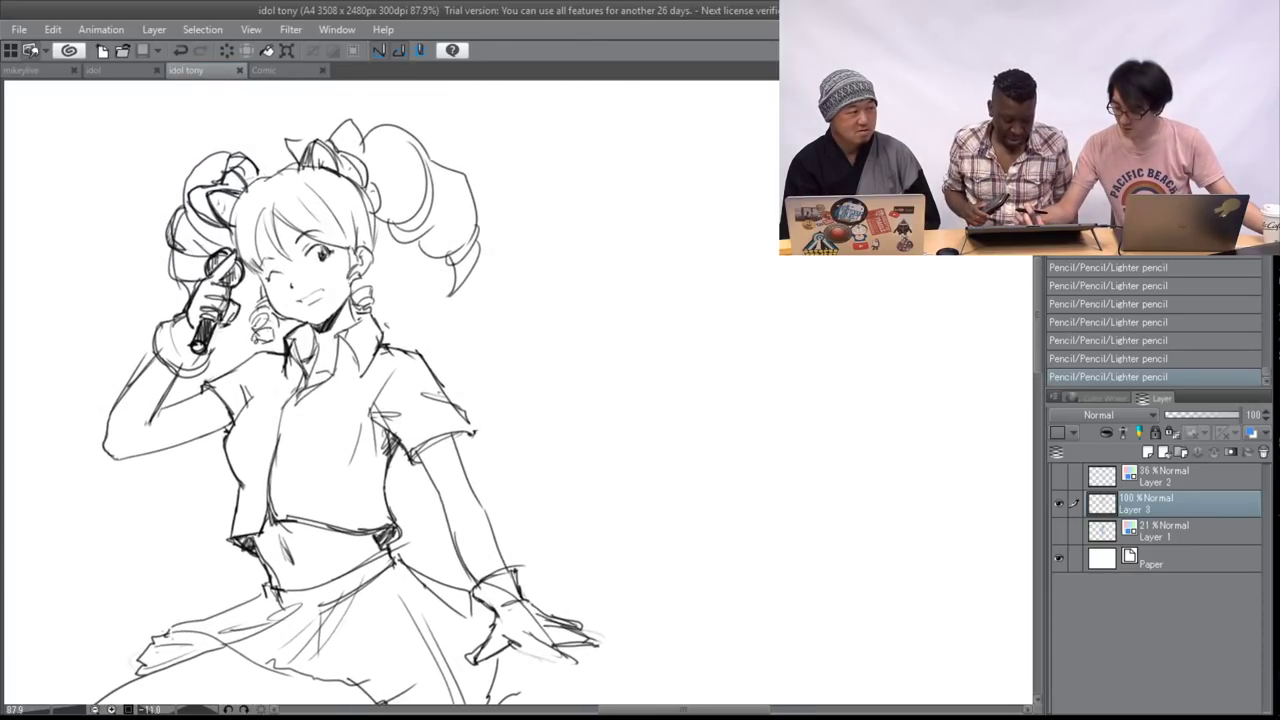
{"action": "scroll", "coordinate": [400, 440], "scroll_direction": "down", "scroll_amount": 2}
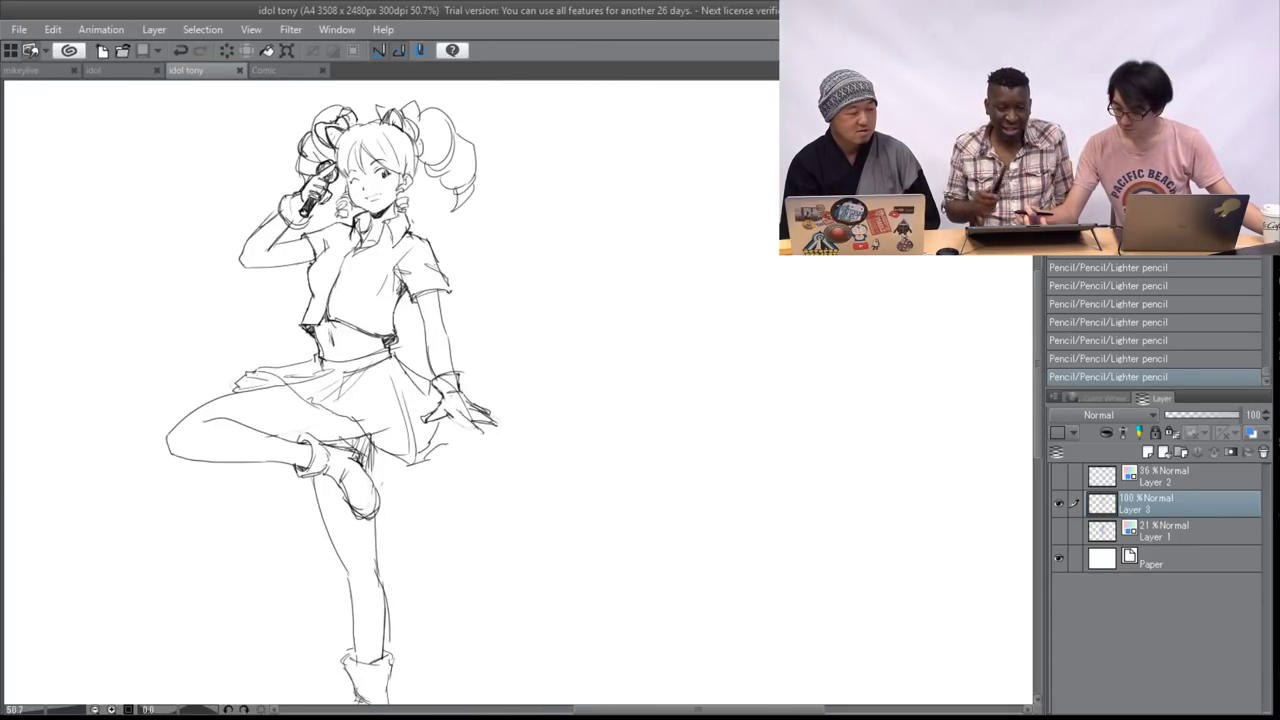
{"action": "scroll", "coordinate": [400, 400], "scroll_direction": "down", "scroll_amount": 1}
{"action": "scroll", "coordinate": [400, 400], "scroll_direction": "down", "scroll_amount": 2}
{"action": "scroll", "coordinate": [400, 400], "scroll_direction": "up", "scroll_amount": 1}
{"action": "left_click_drag", "start_coordinate": [400, 400], "coordinate": [261, 384]}
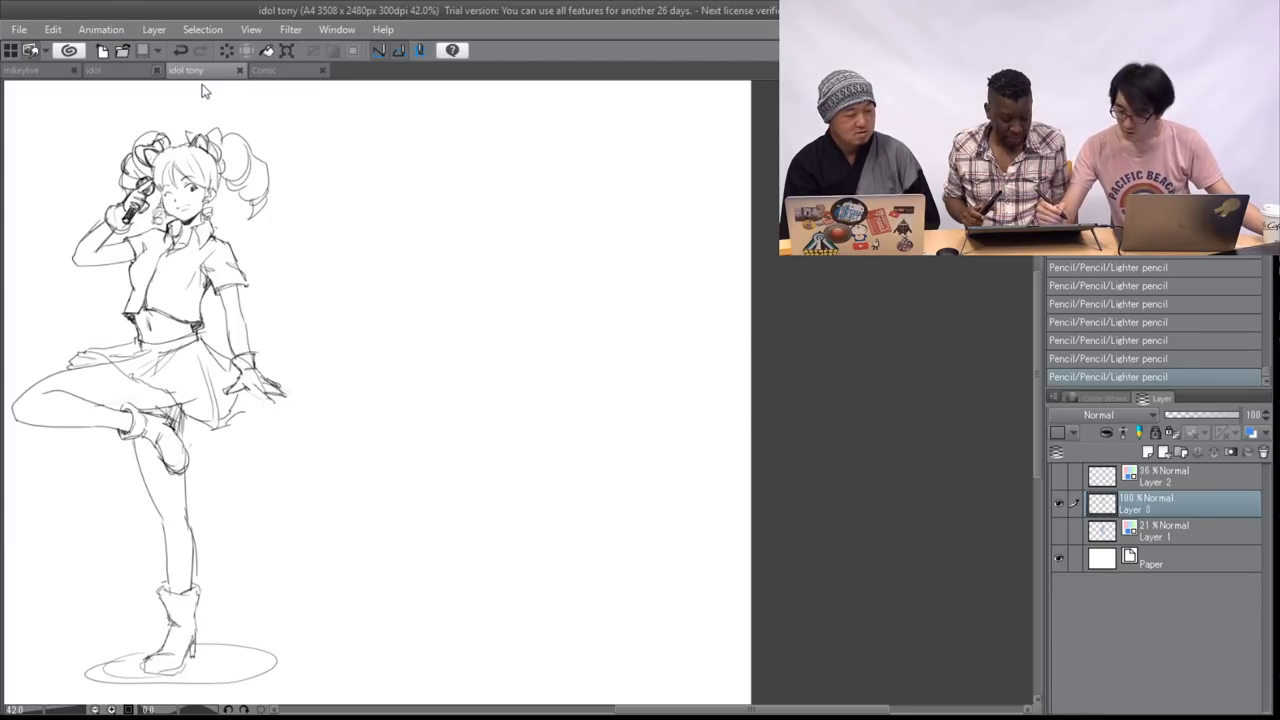
{"action": "left_click", "coordinate": [140, 70]}
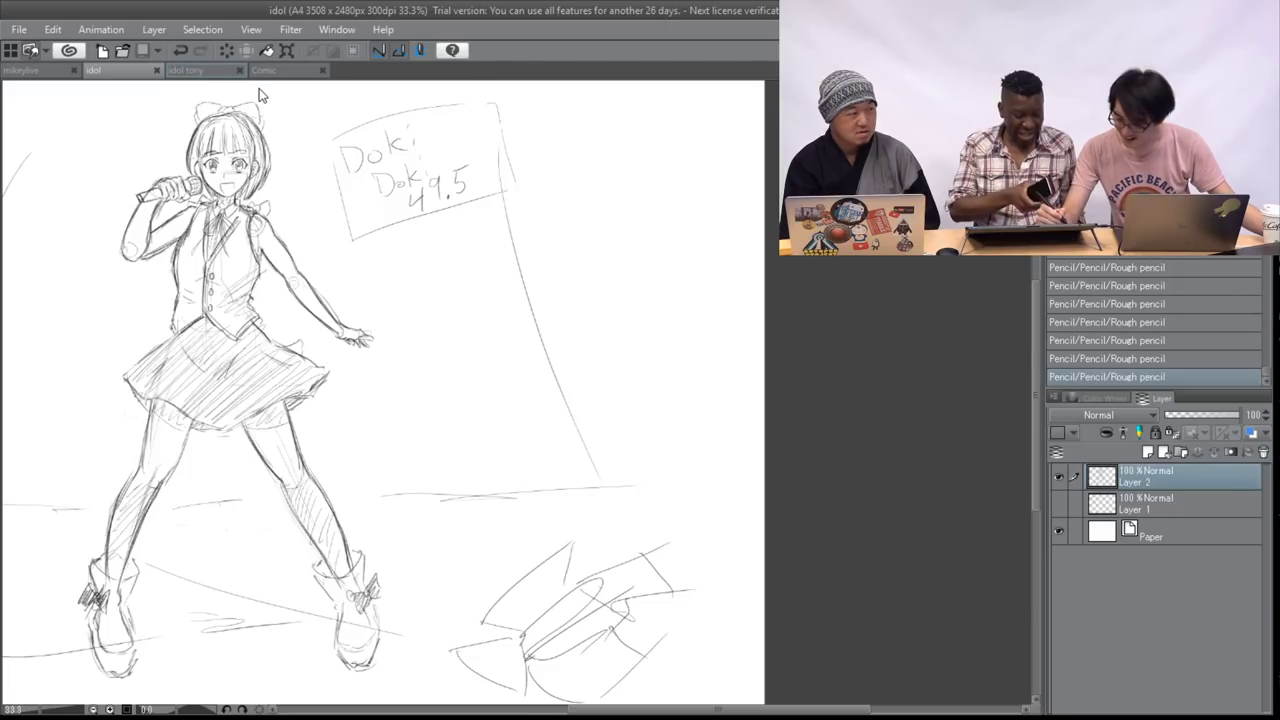
{"action": "left_click", "coordinate": [228, 71]}
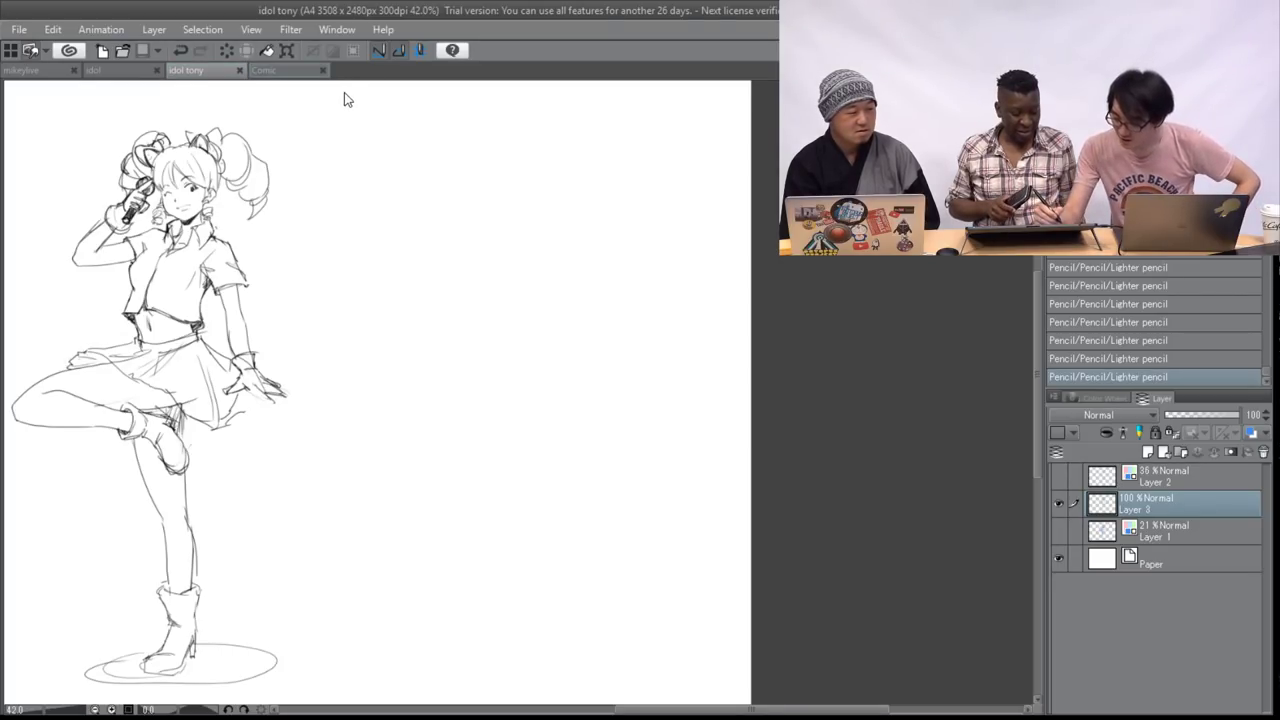
- Bring up the blank Comic canvas with its whole page in view, ready for a new drawing
{"action": "left_click", "coordinate": [300, 71]}
{"action": "left_click_drag", "start_coordinate": [520, 390], "coordinate": [425, 380]}
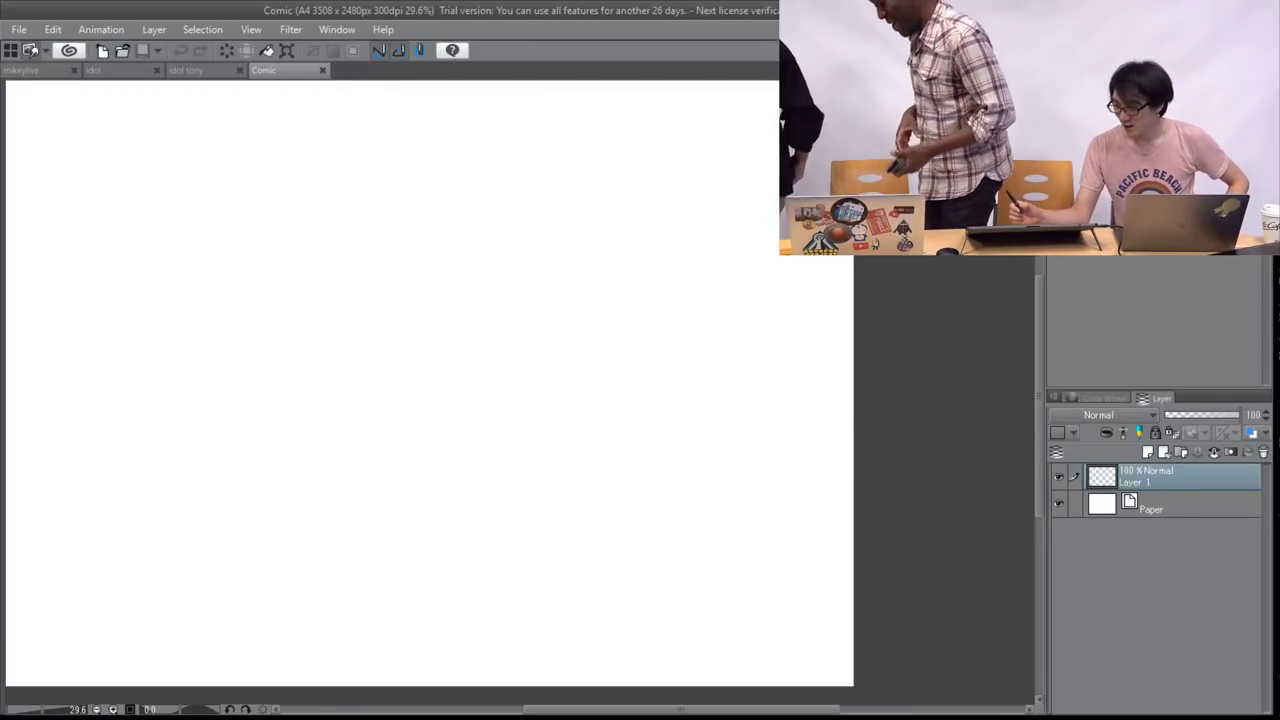